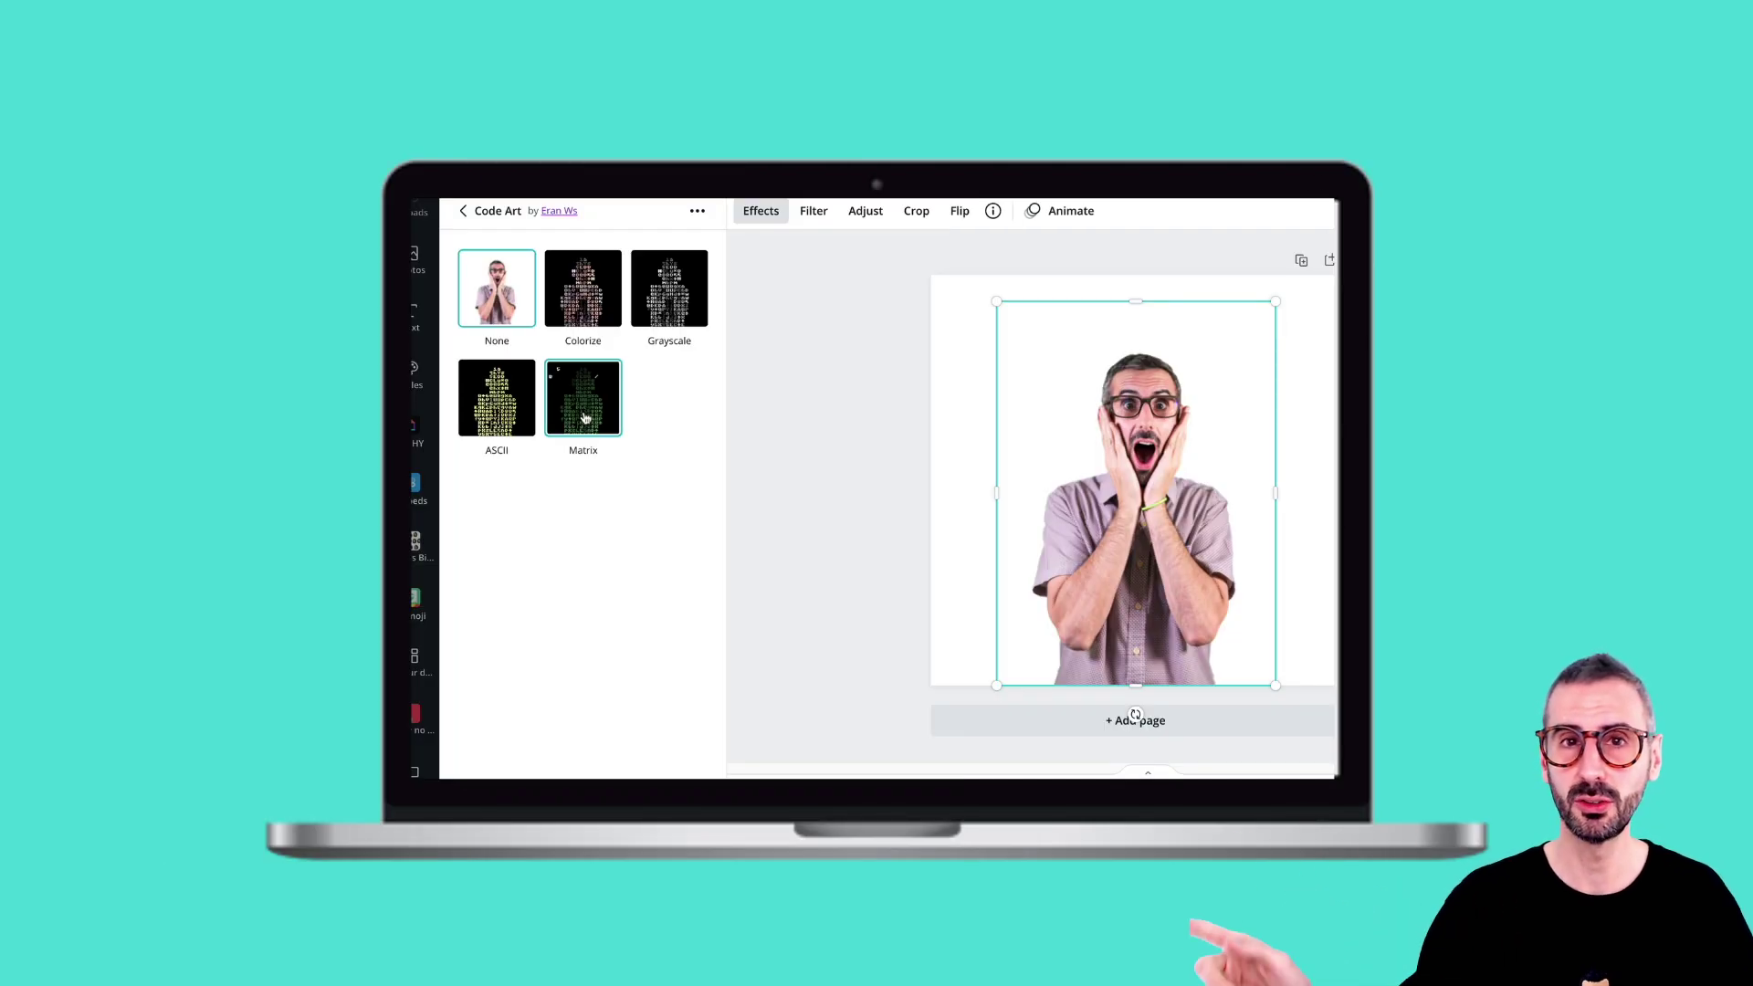
Open the photographer's Canva creator profile with their bio and grid of stock photos
click(584, 415)
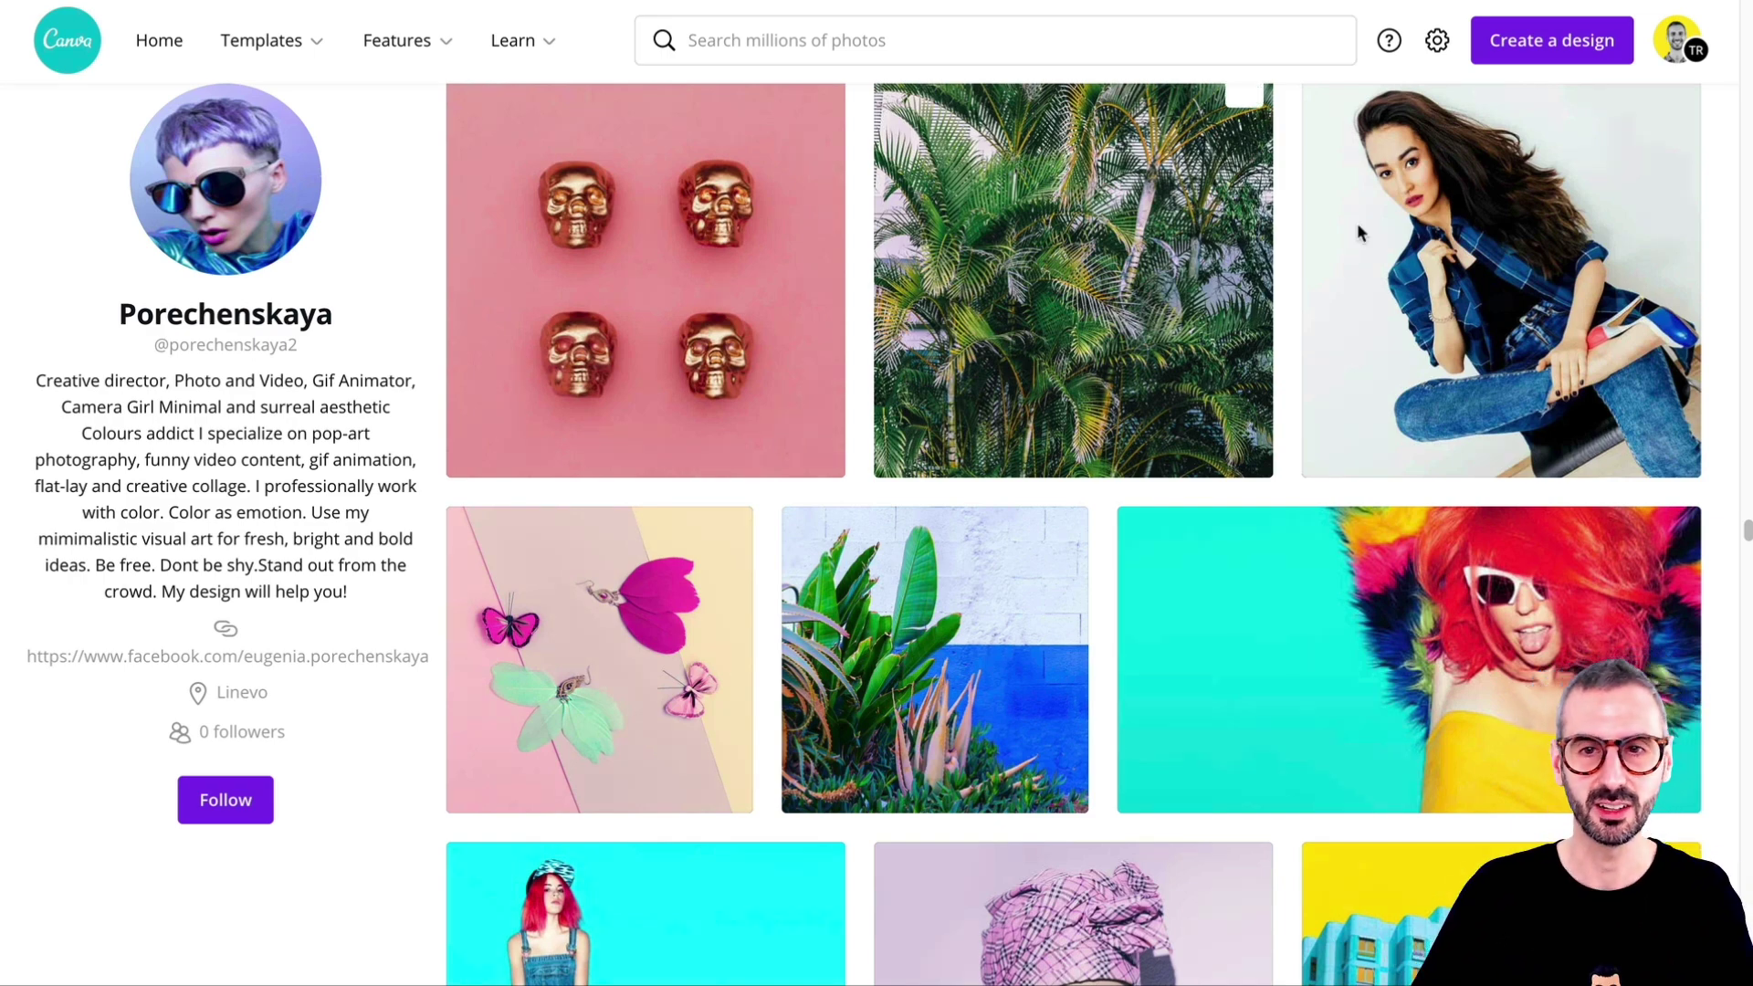
scroll(1289, 360, down, 5)
scroll(1287, 365, down, 9)
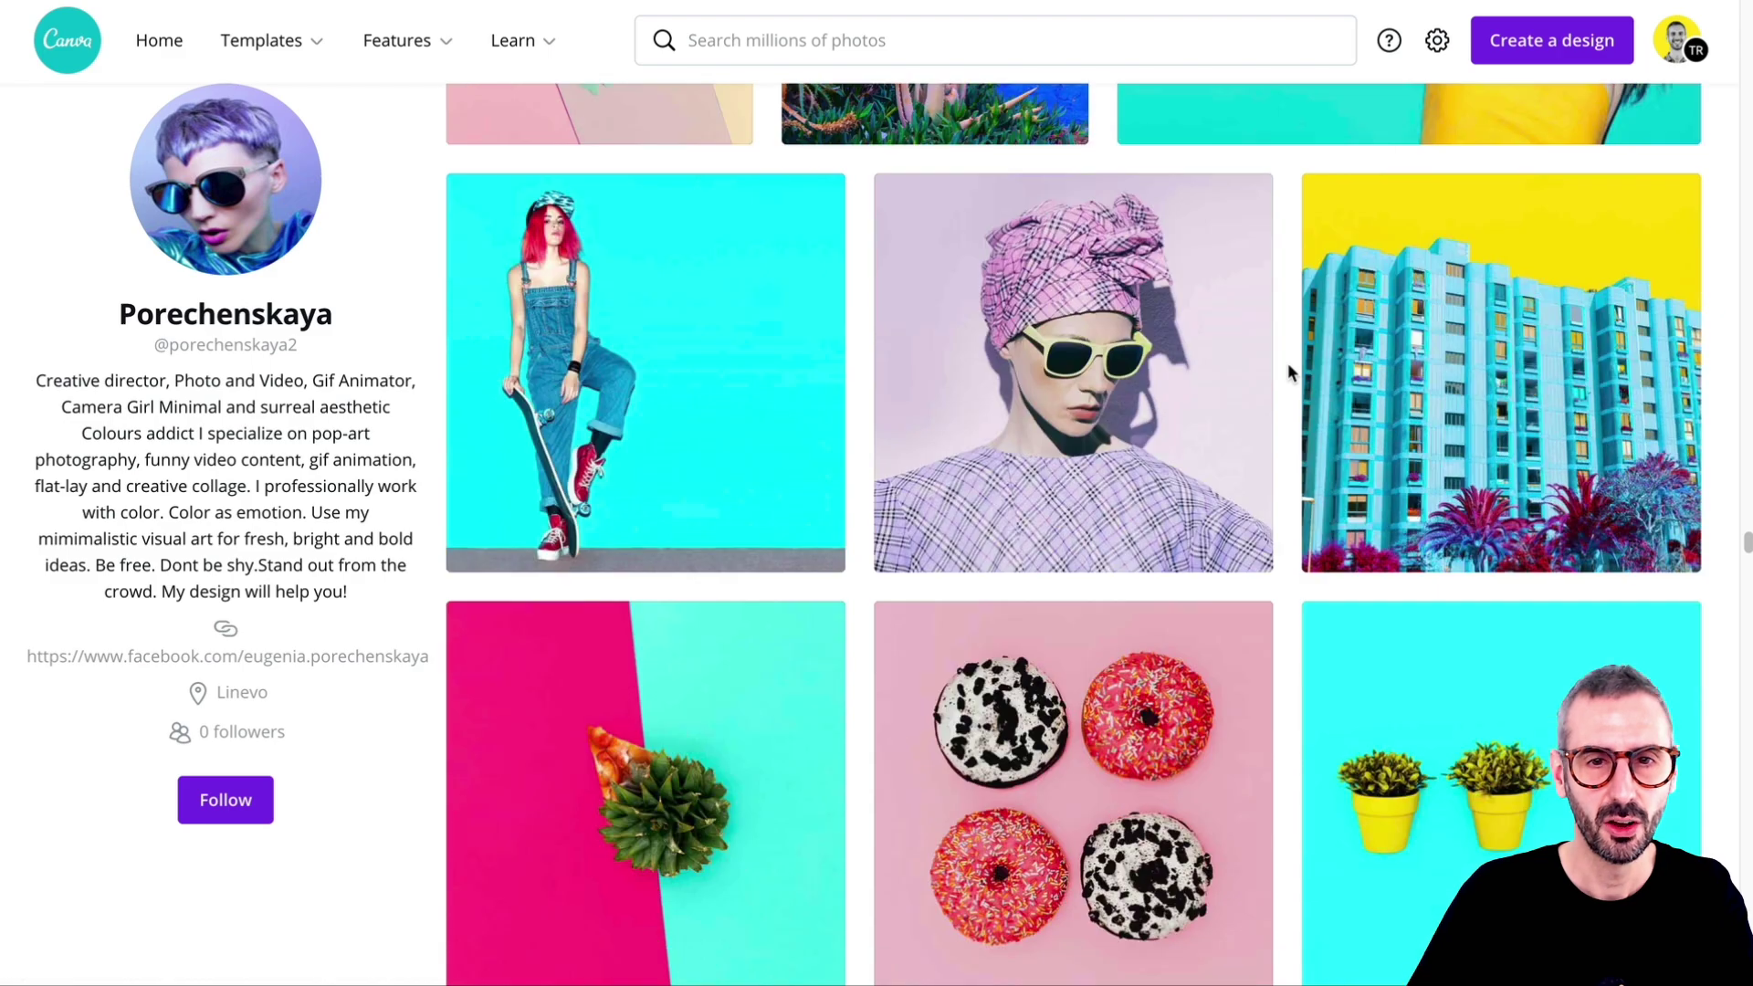
scroll(1289, 374, down, 9)
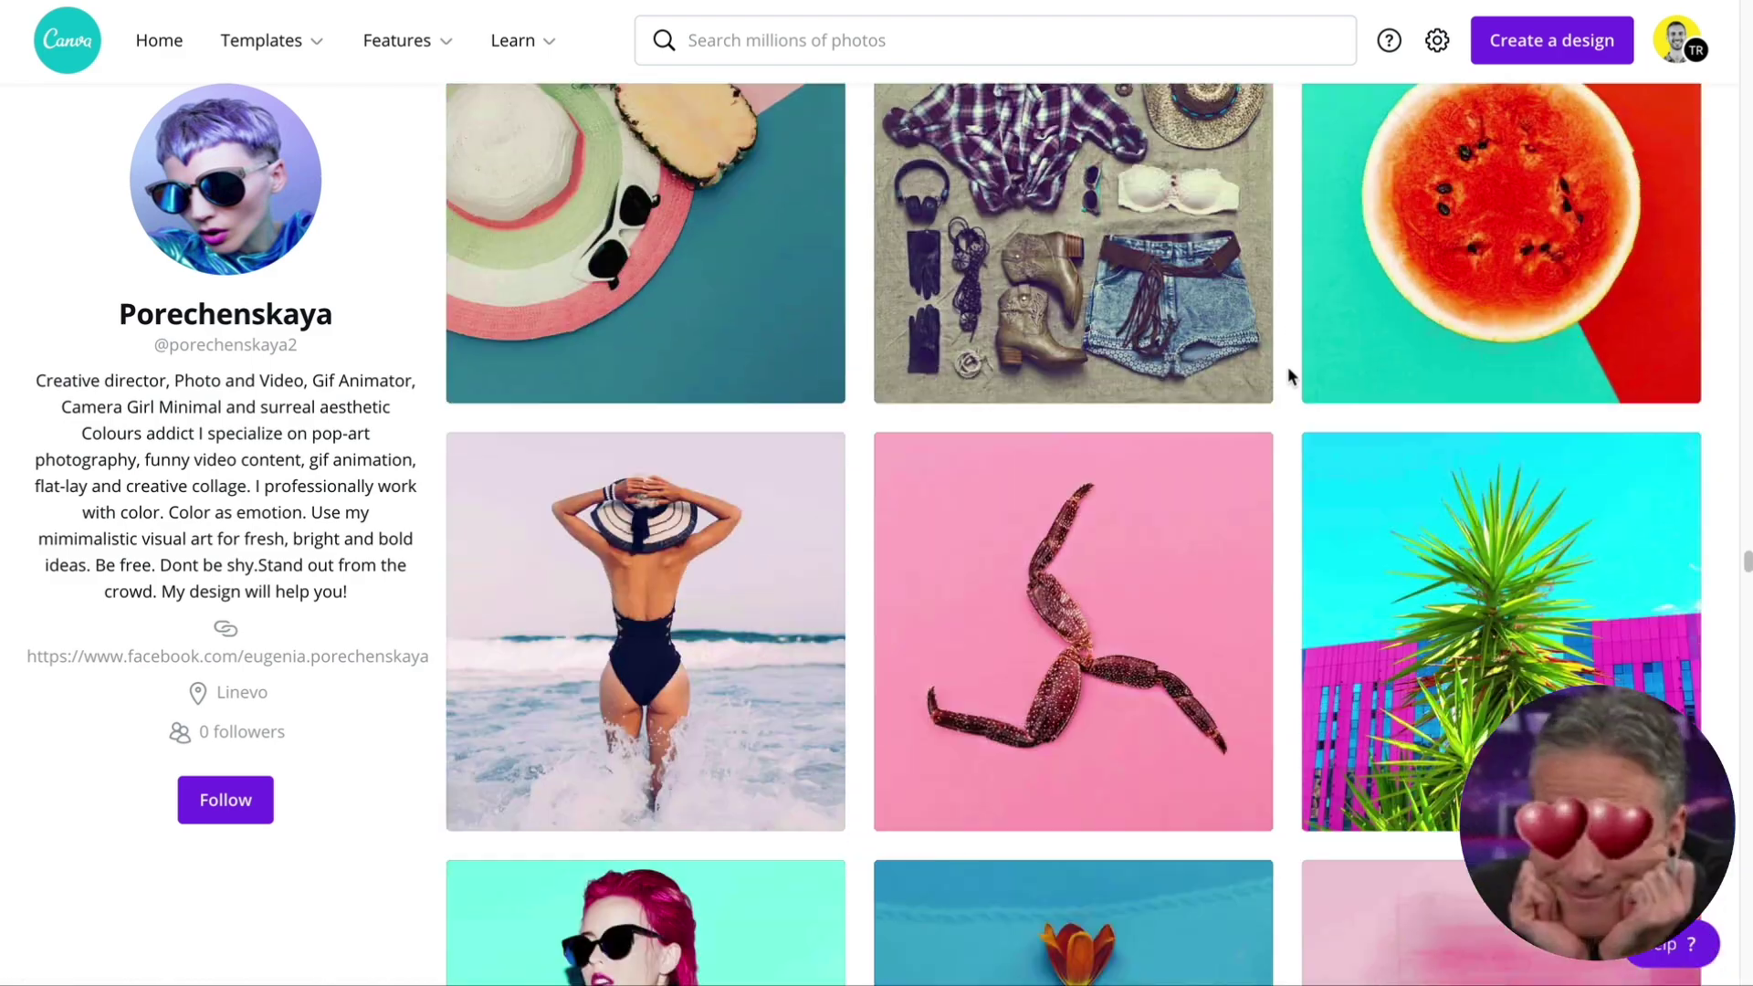
scroll(1289, 380, down, 15)
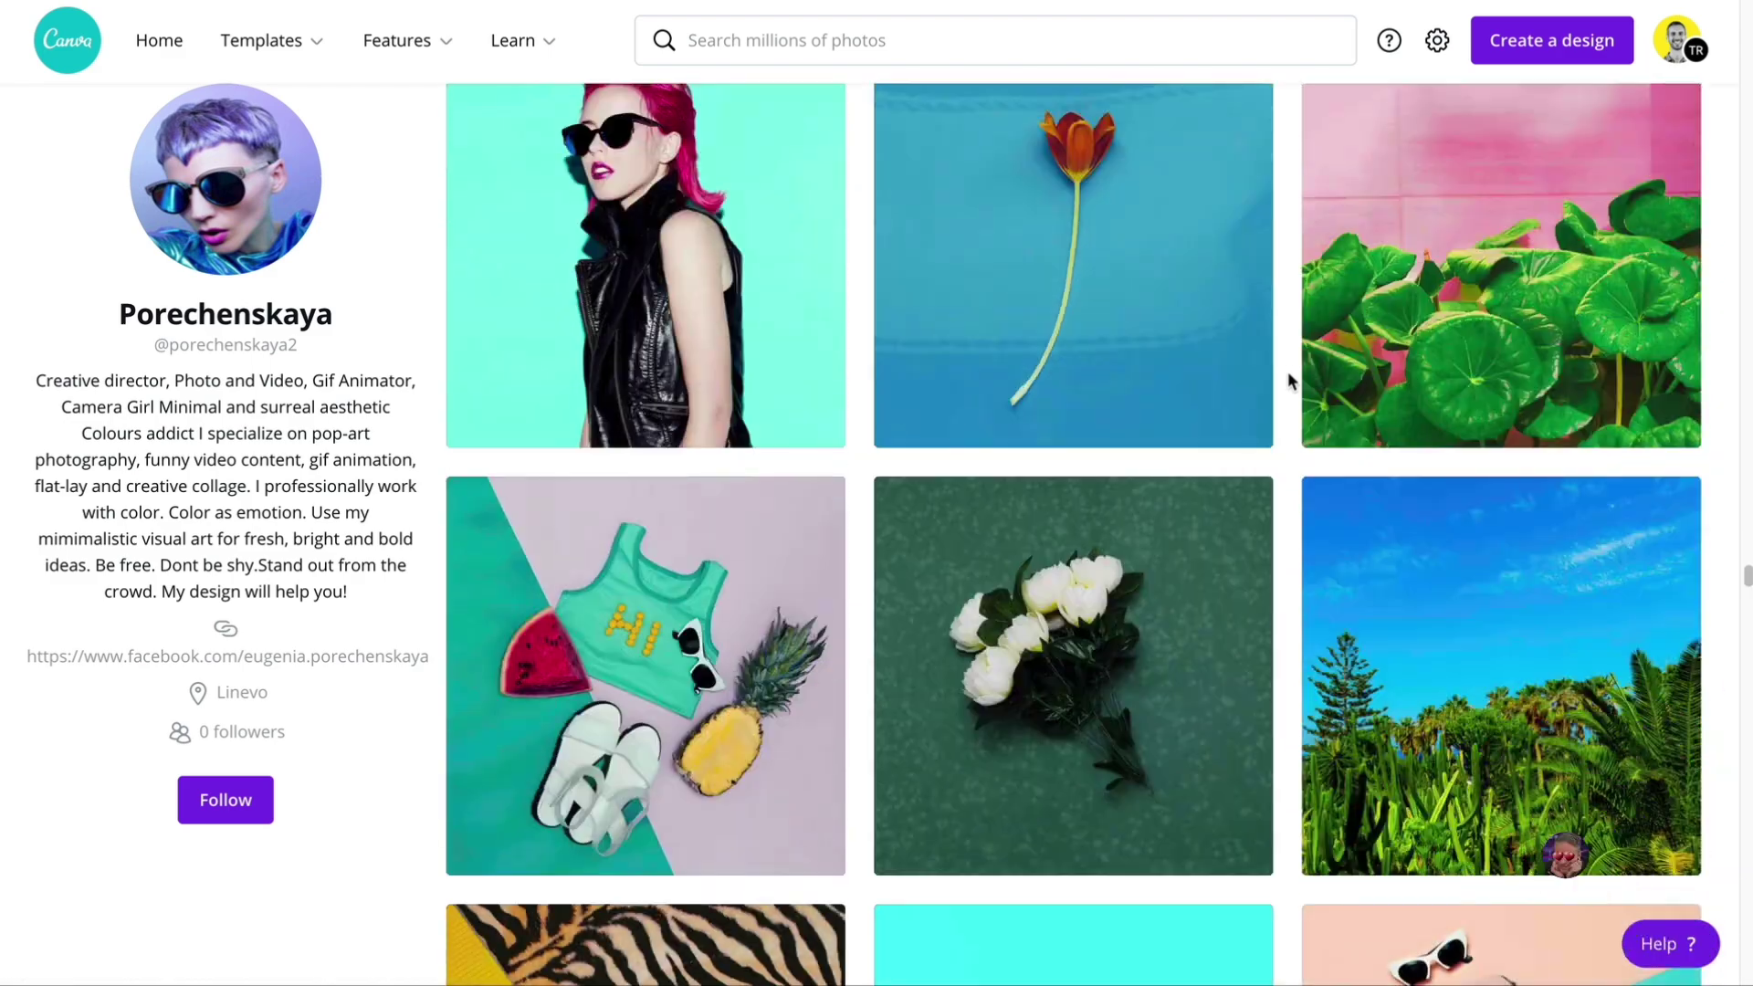
scroll(1288, 380, down, 12)
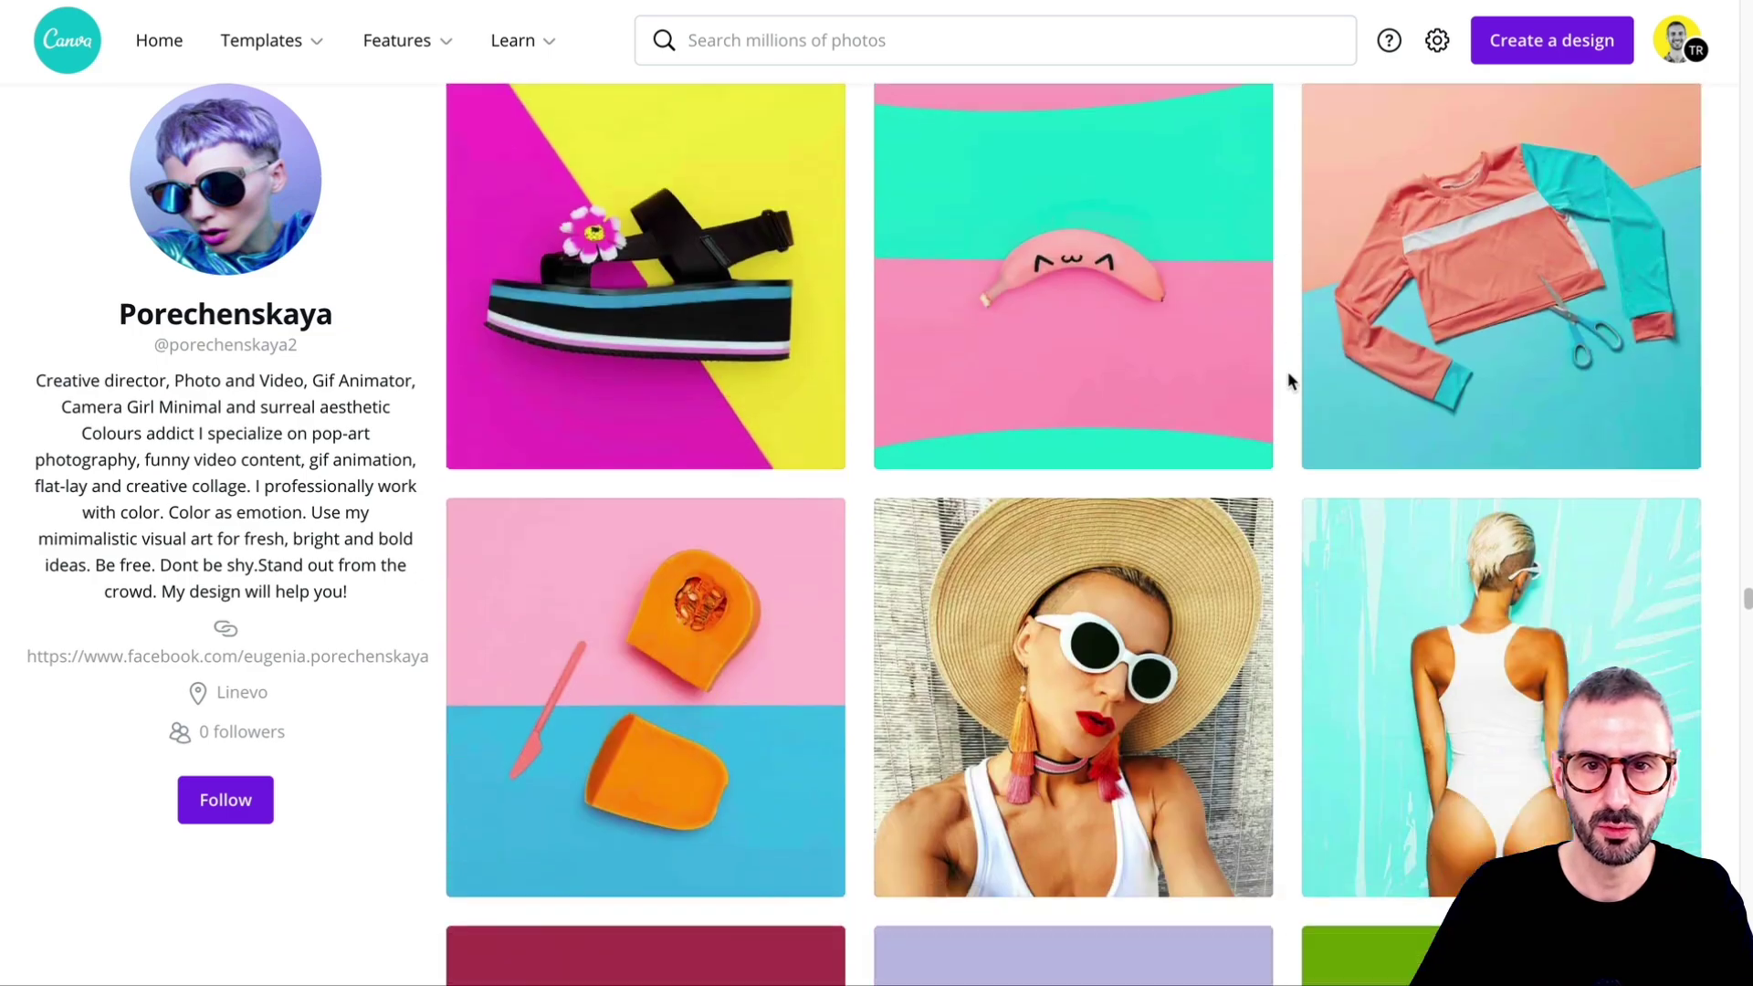
scroll(1289, 380, down, 10)
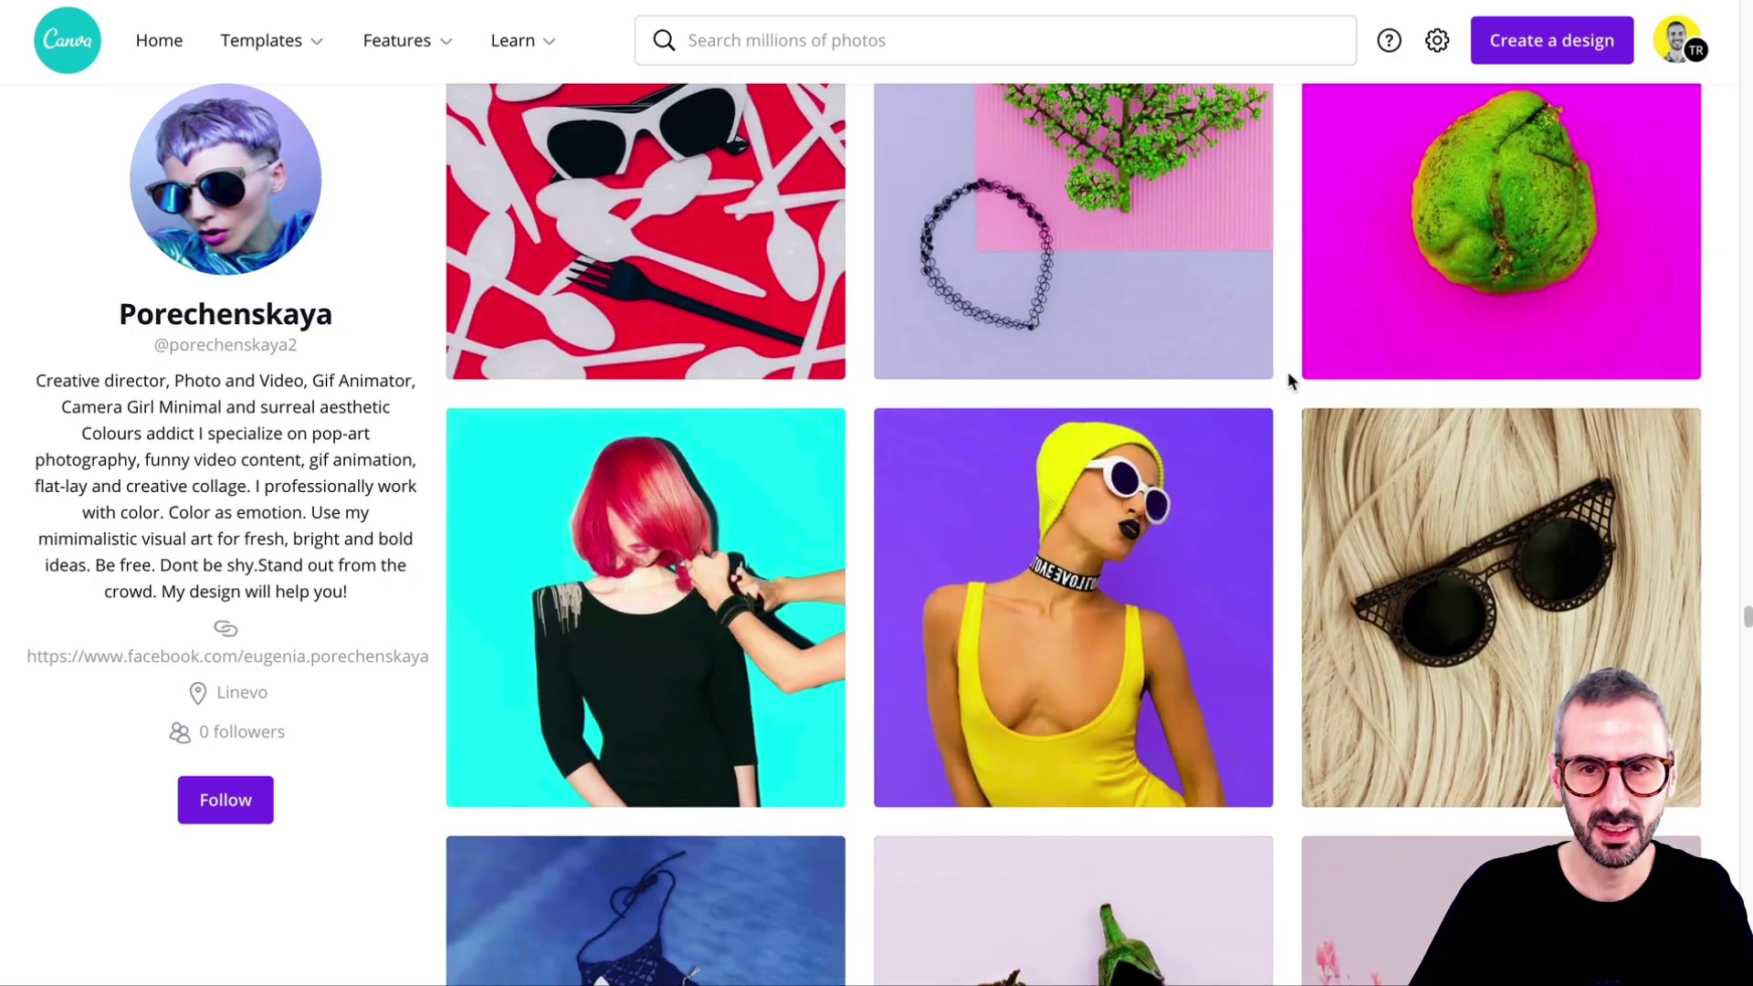
scroll(1289, 383, down, 14)
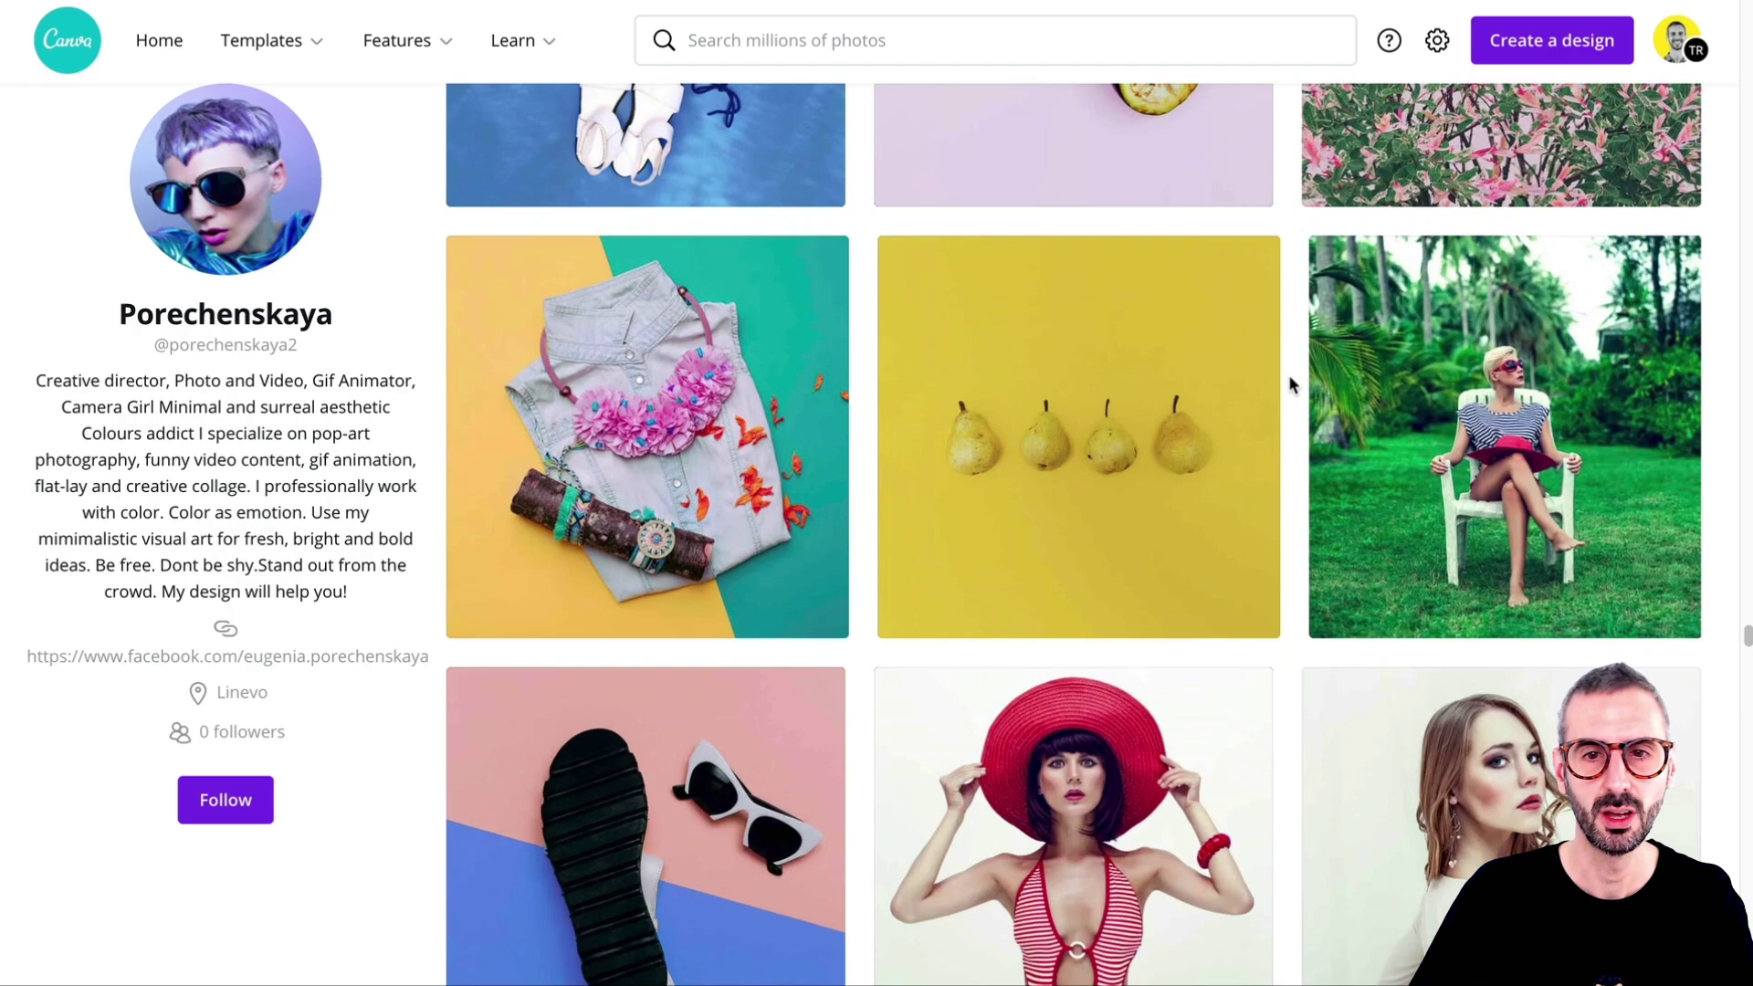
scroll(1289, 387, down, 9)
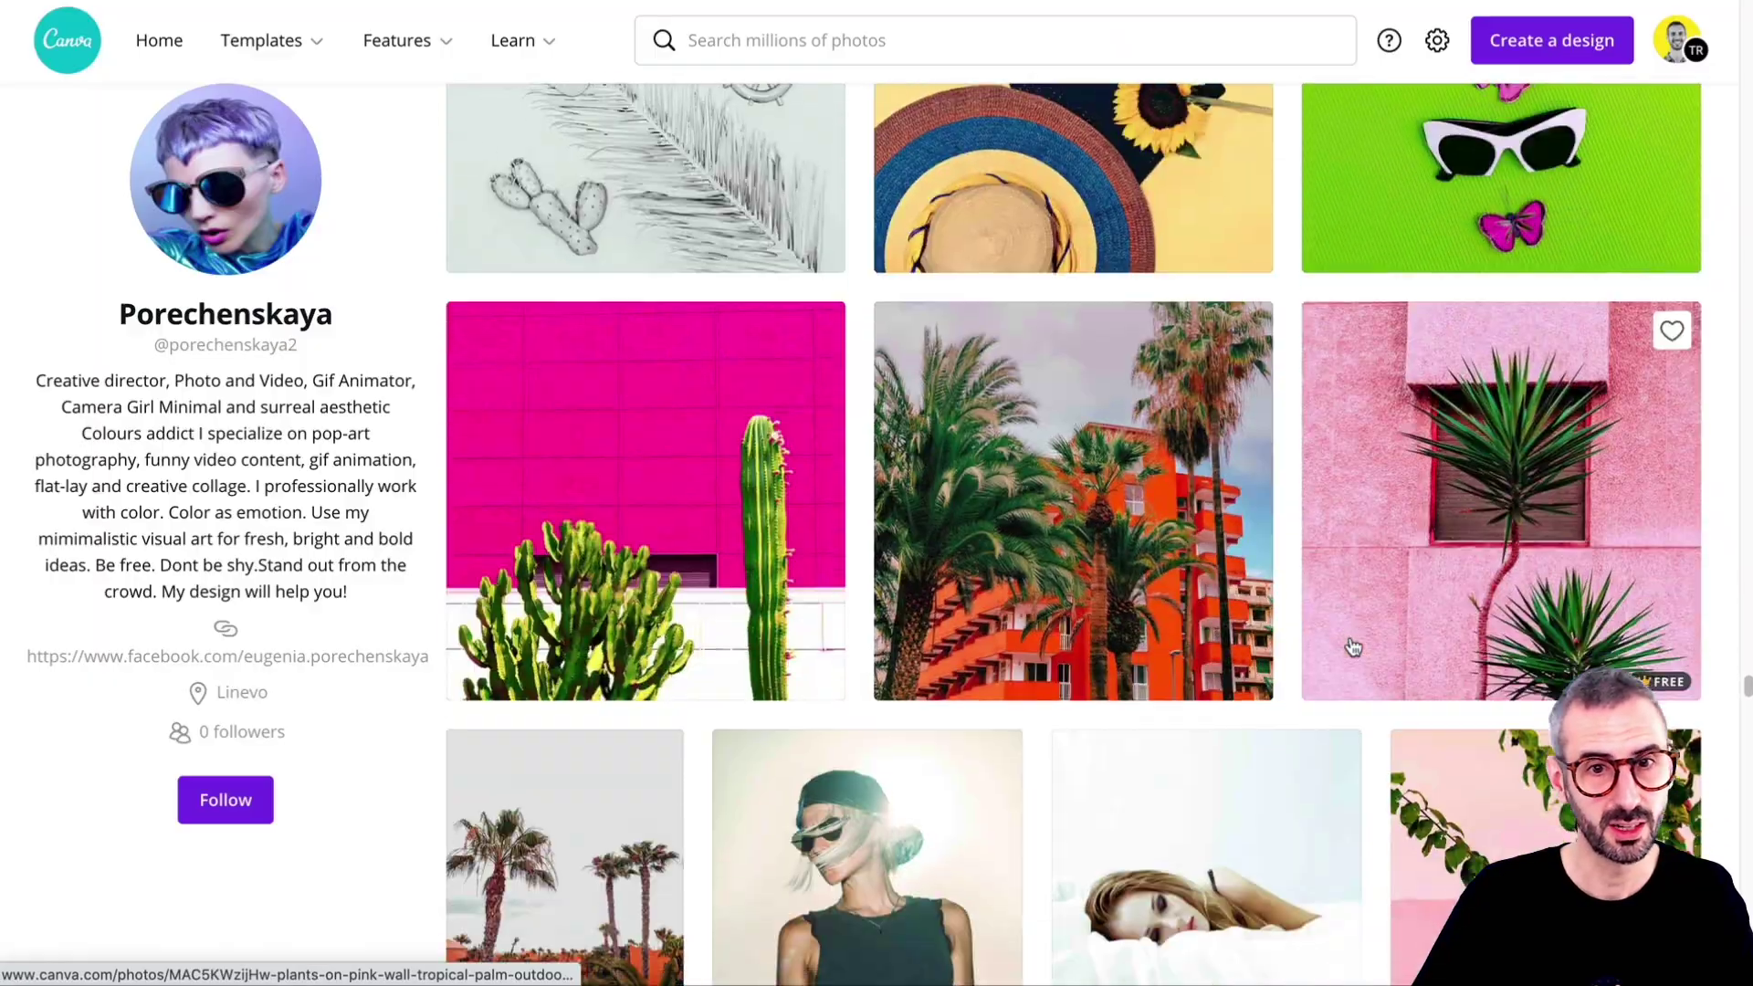
scroll(1353, 646, down, 12)
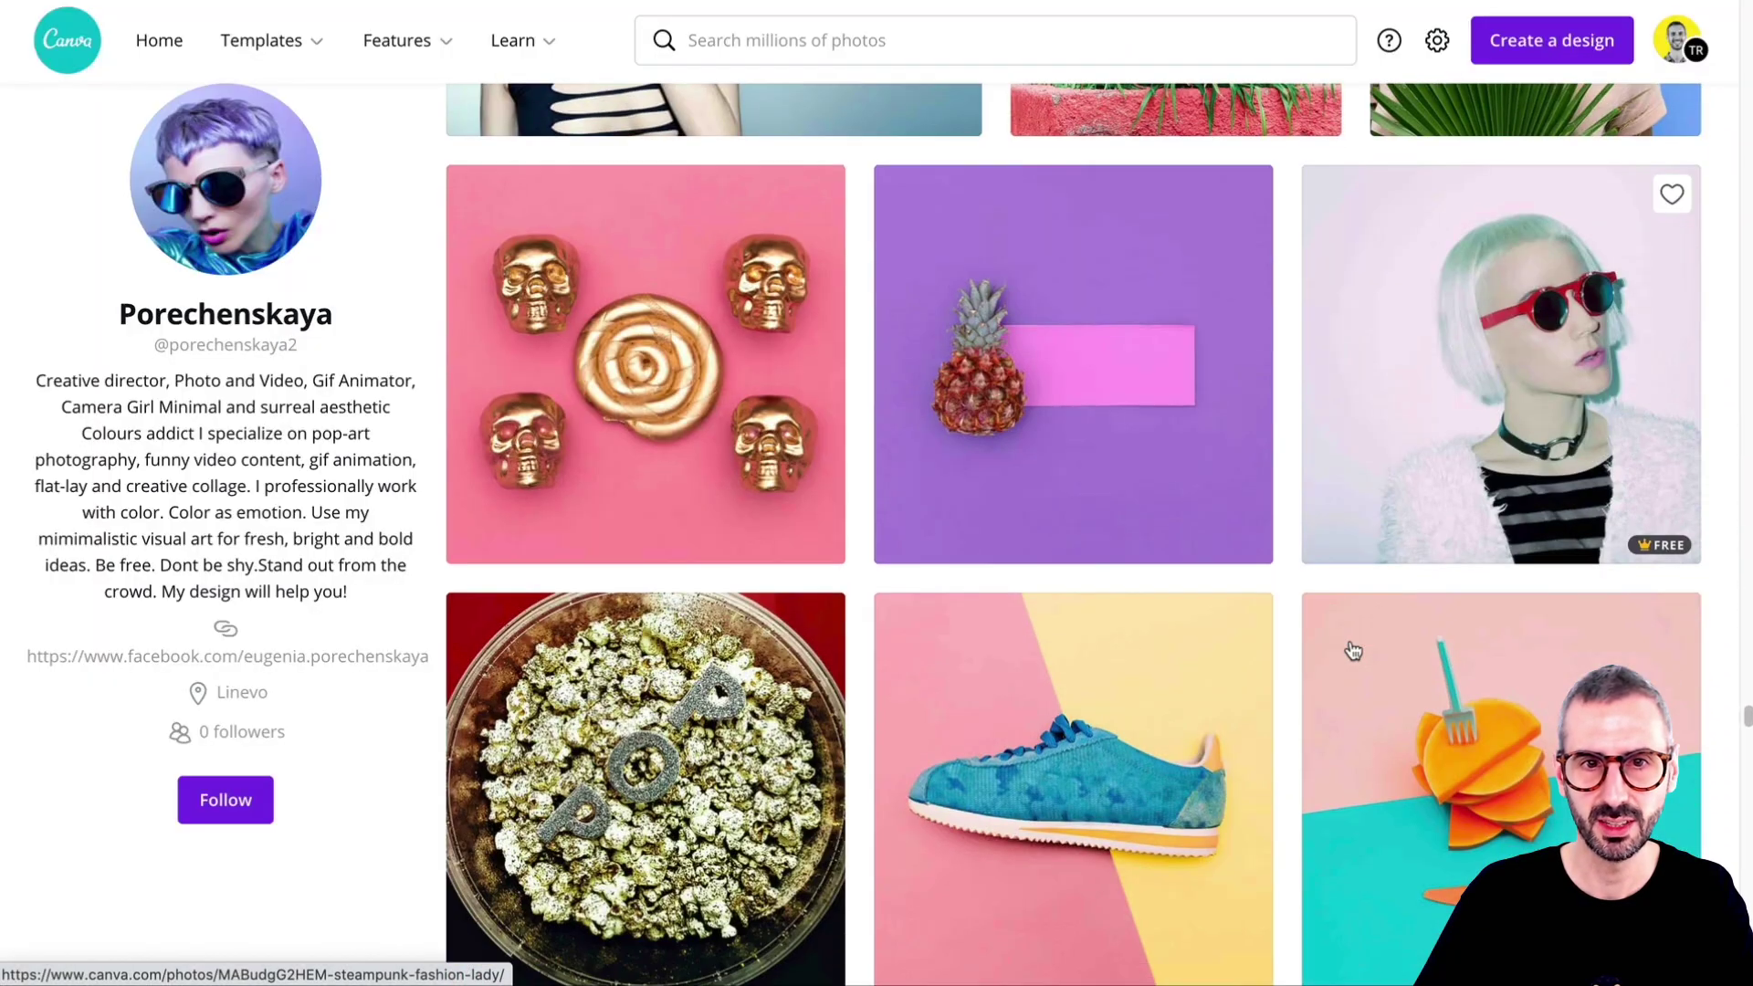
scroll(1353, 644, down, 1)
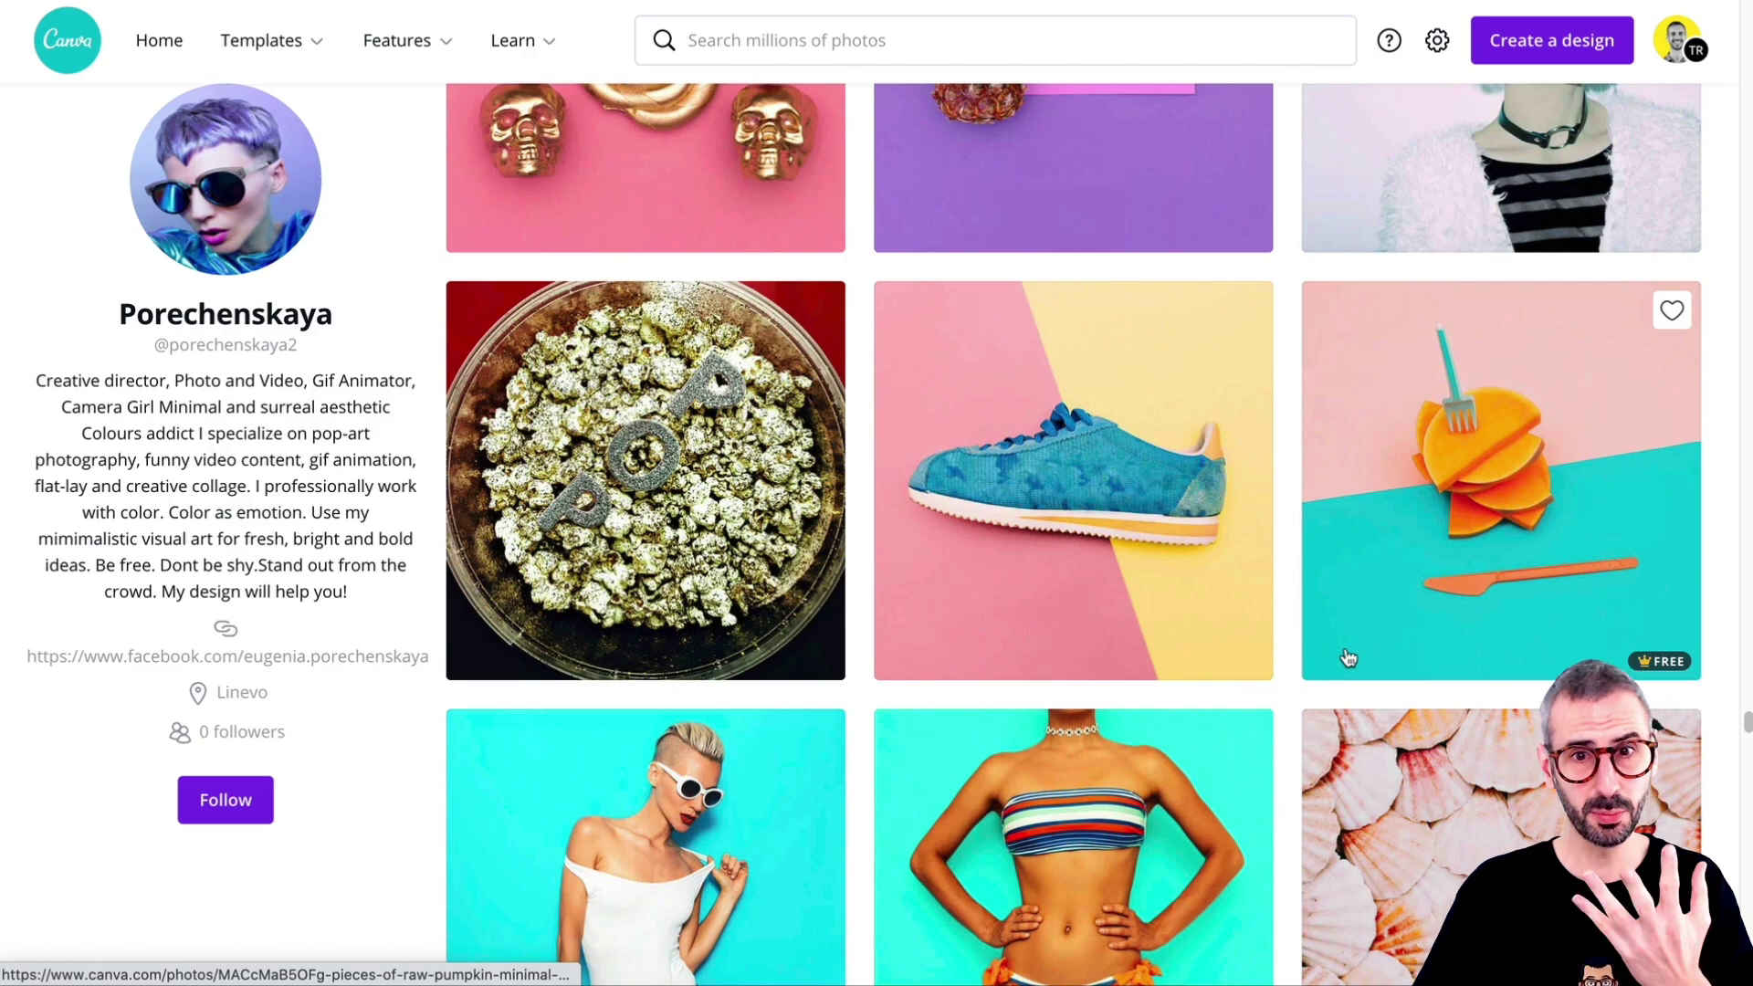
scroll(1348, 657, down, 2)
scroll(1348, 658, down, 15)
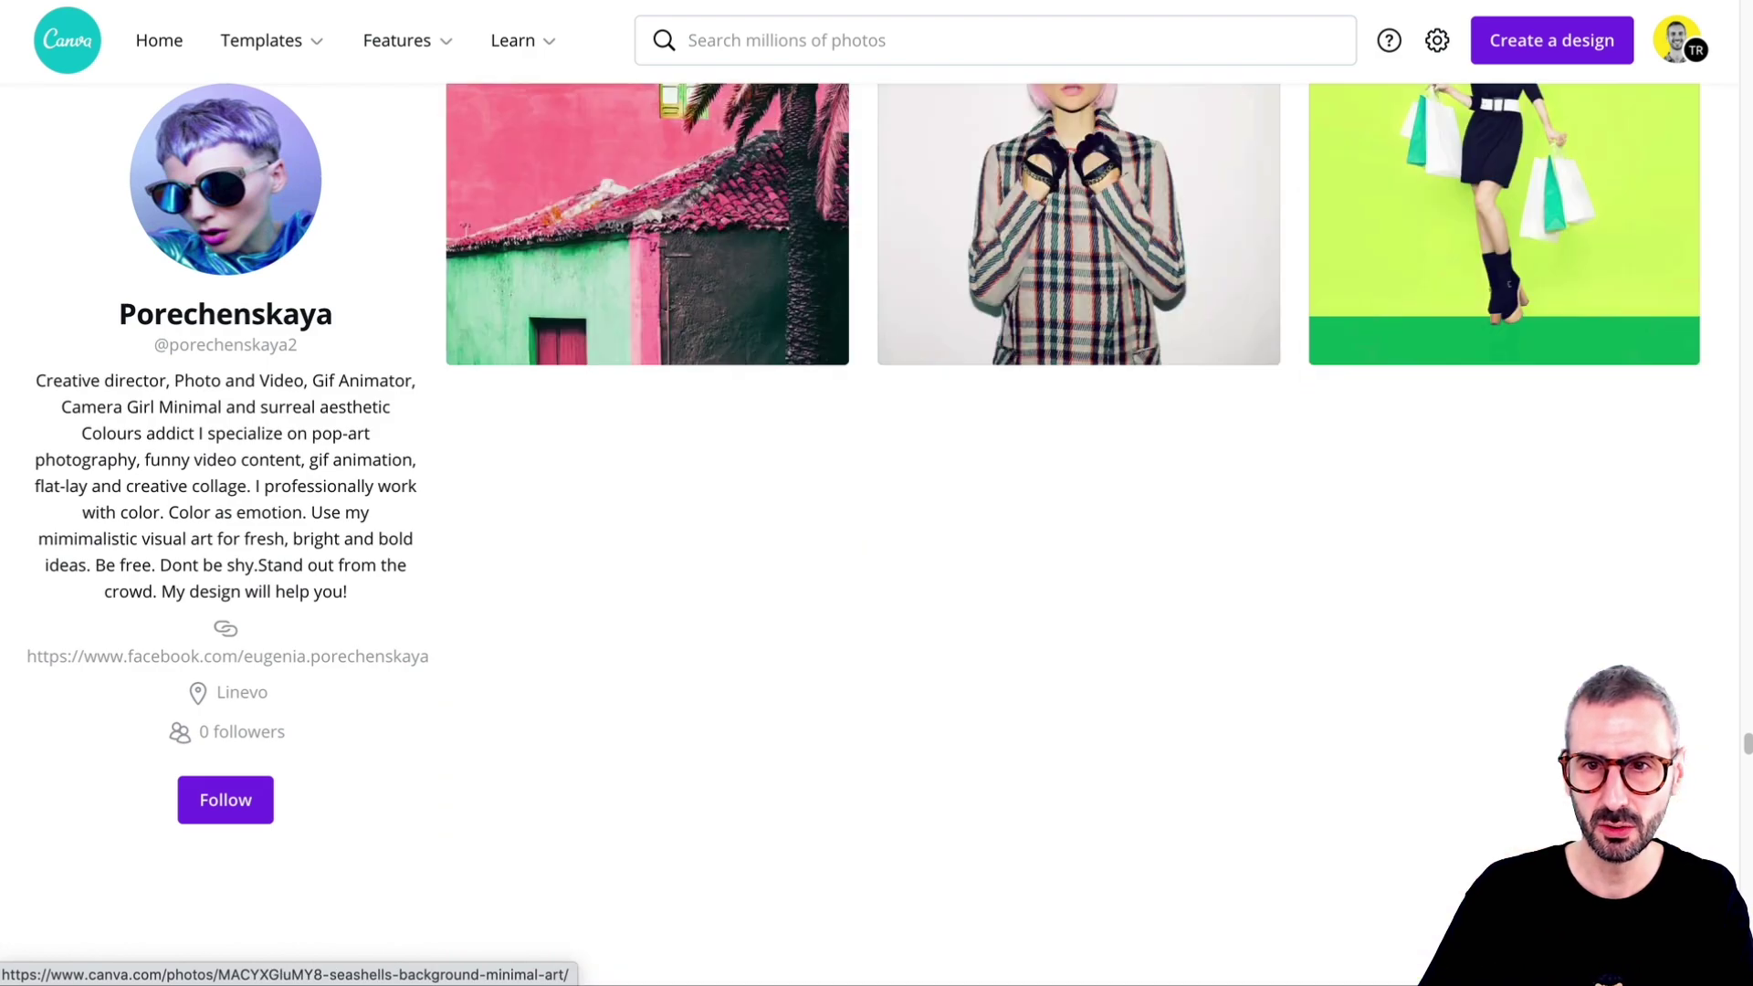
scroll(1406, 705, down, 20)
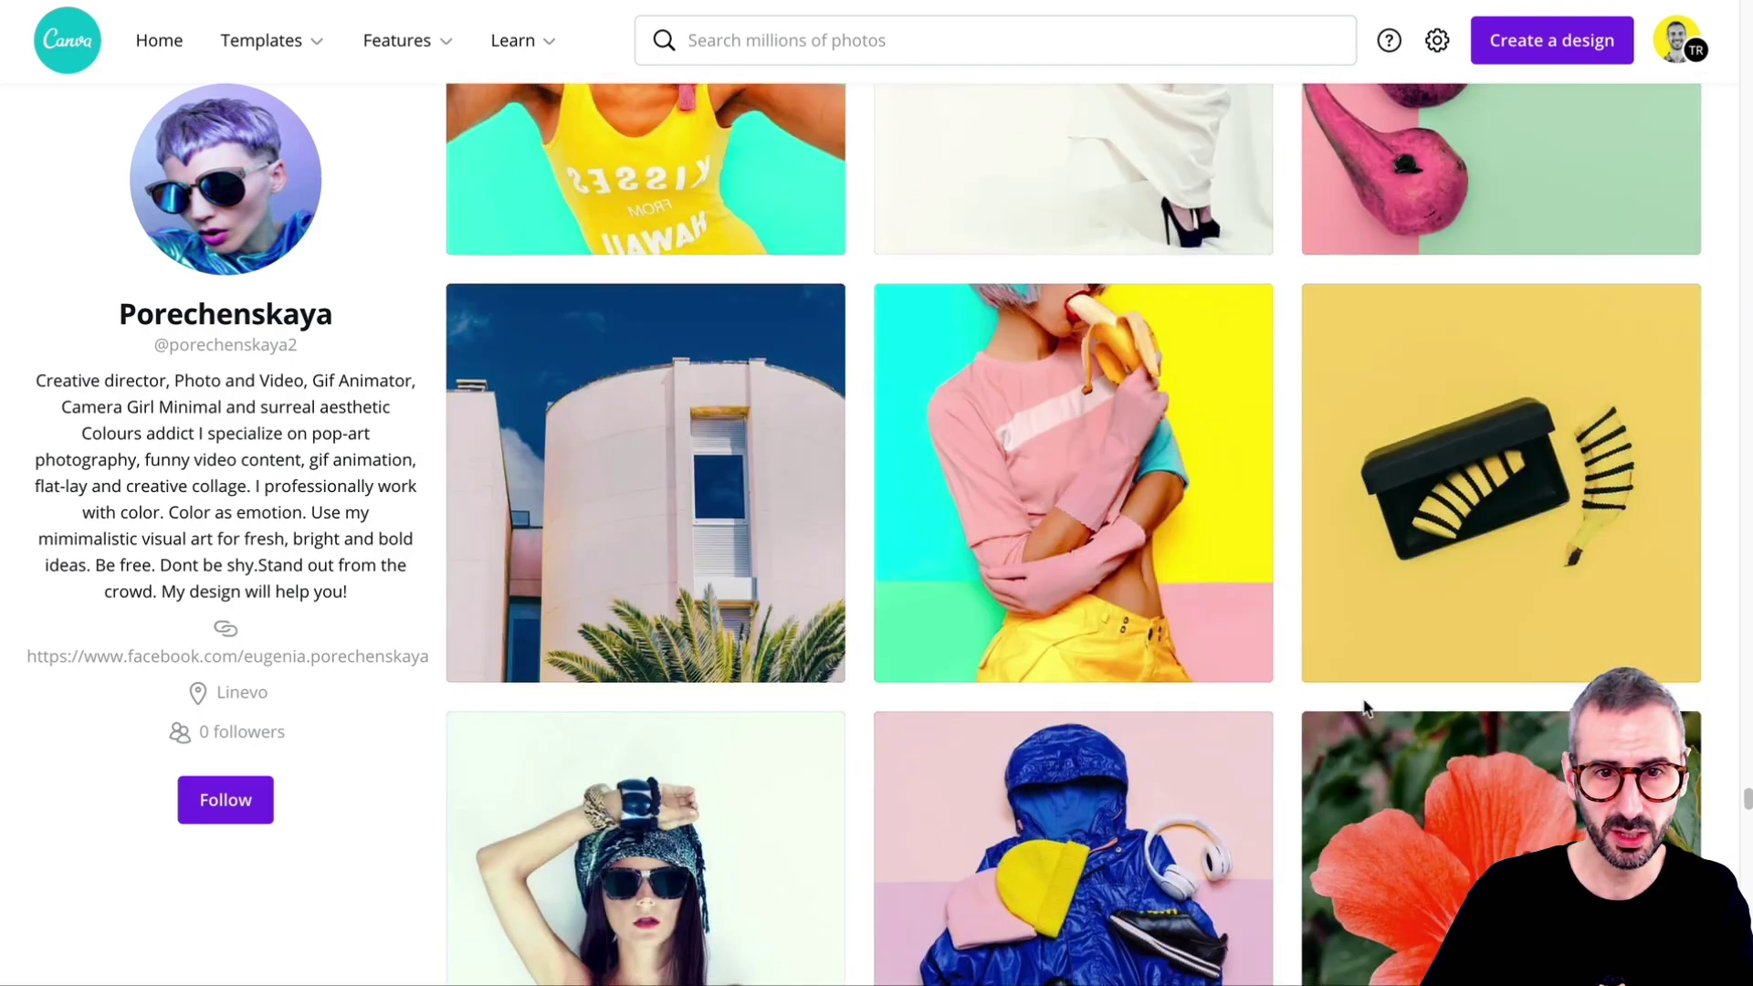
scroll(1366, 704, down, 6)
scroll(747, 277, up, 2)
scroll(746, 276, up, 3)
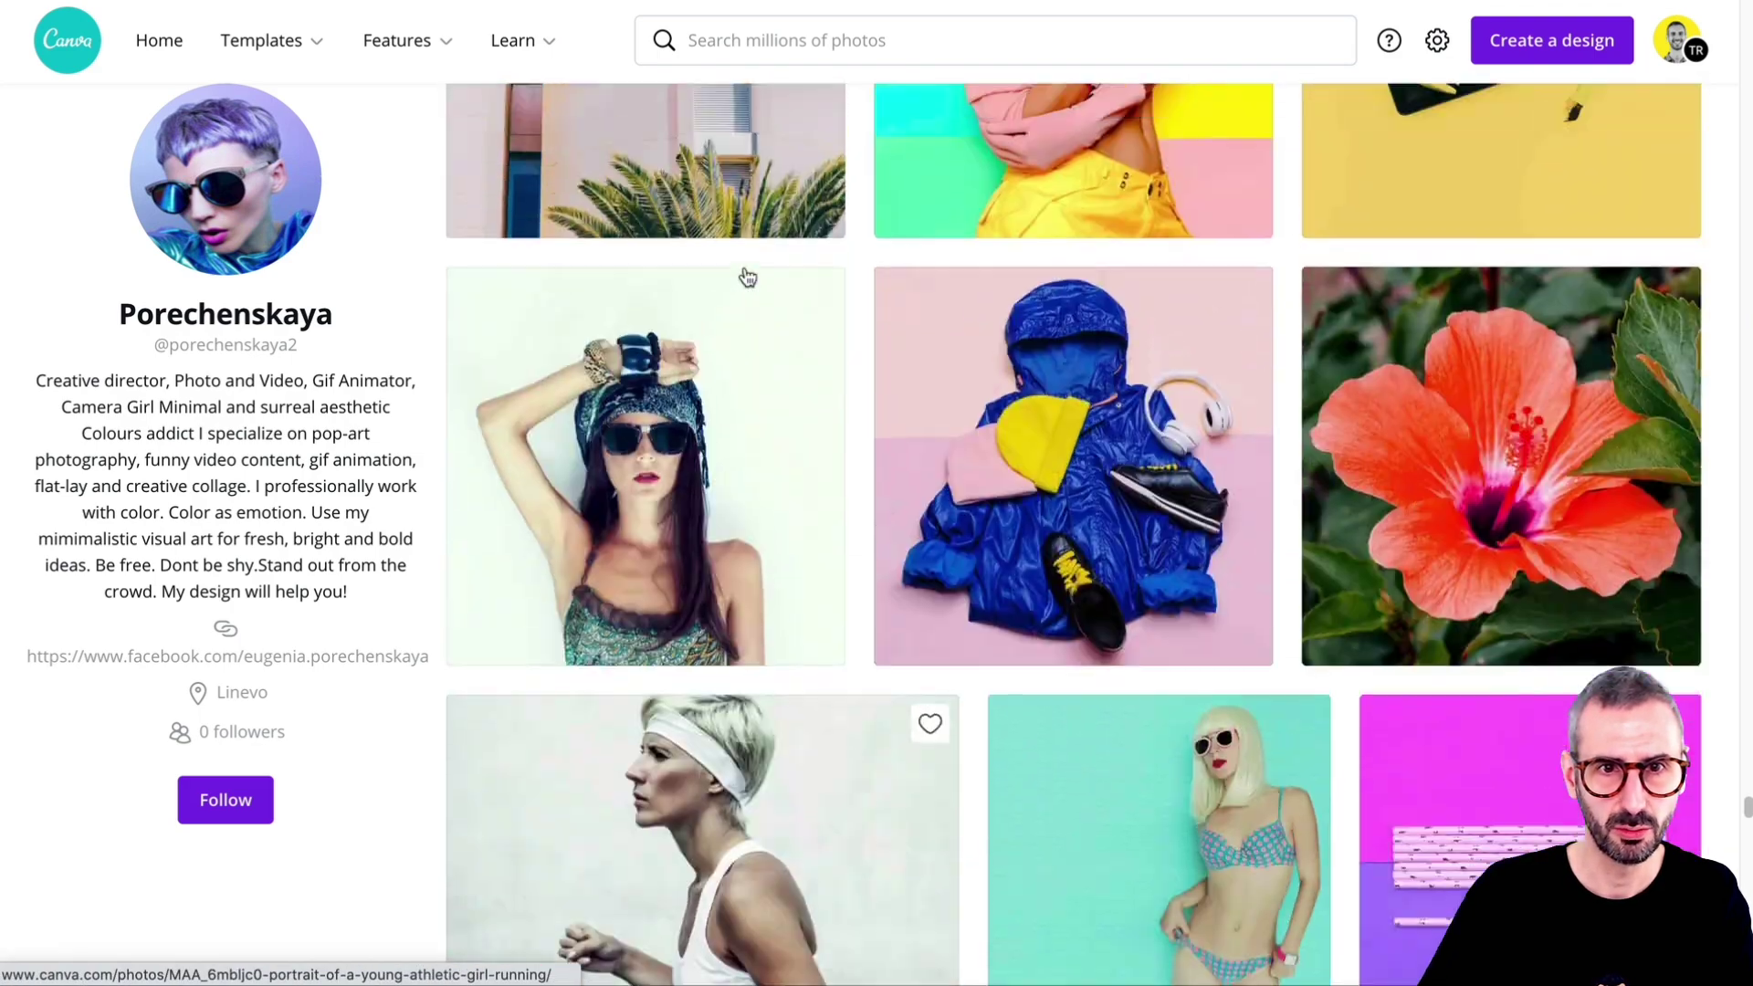
scroll(743, 270, down, 10)
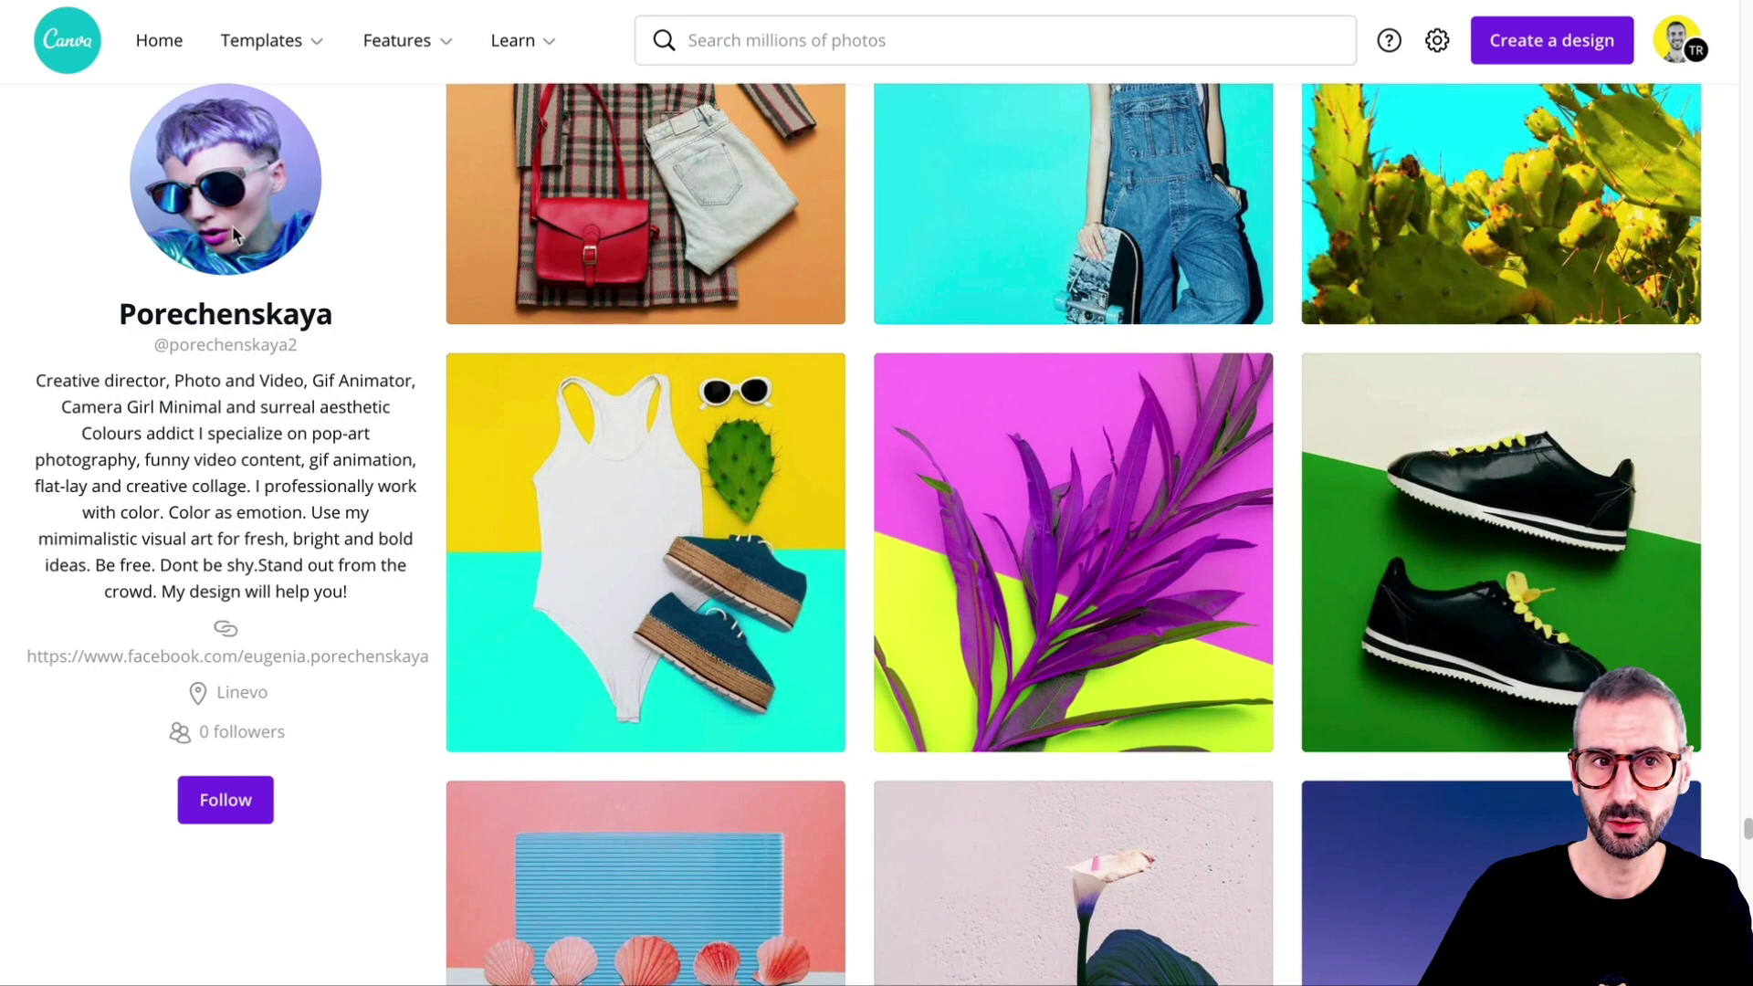
scroll(544, 369, down, 15)
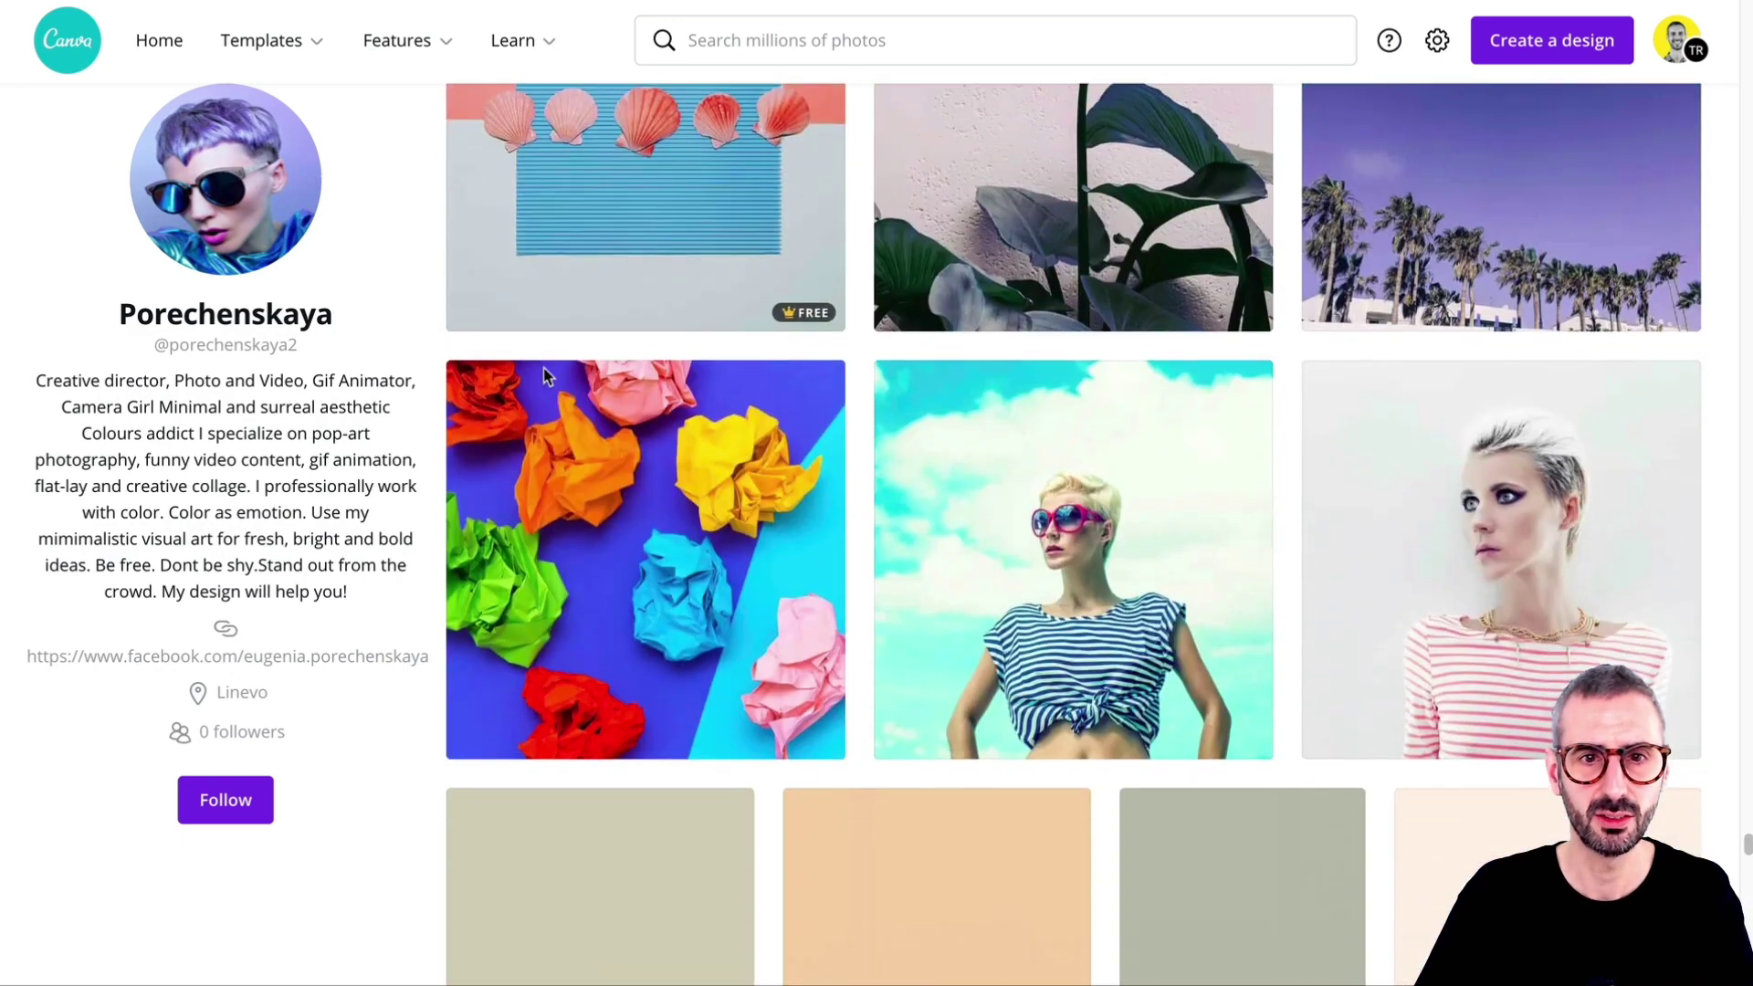
scroll(545, 392, down, 1)
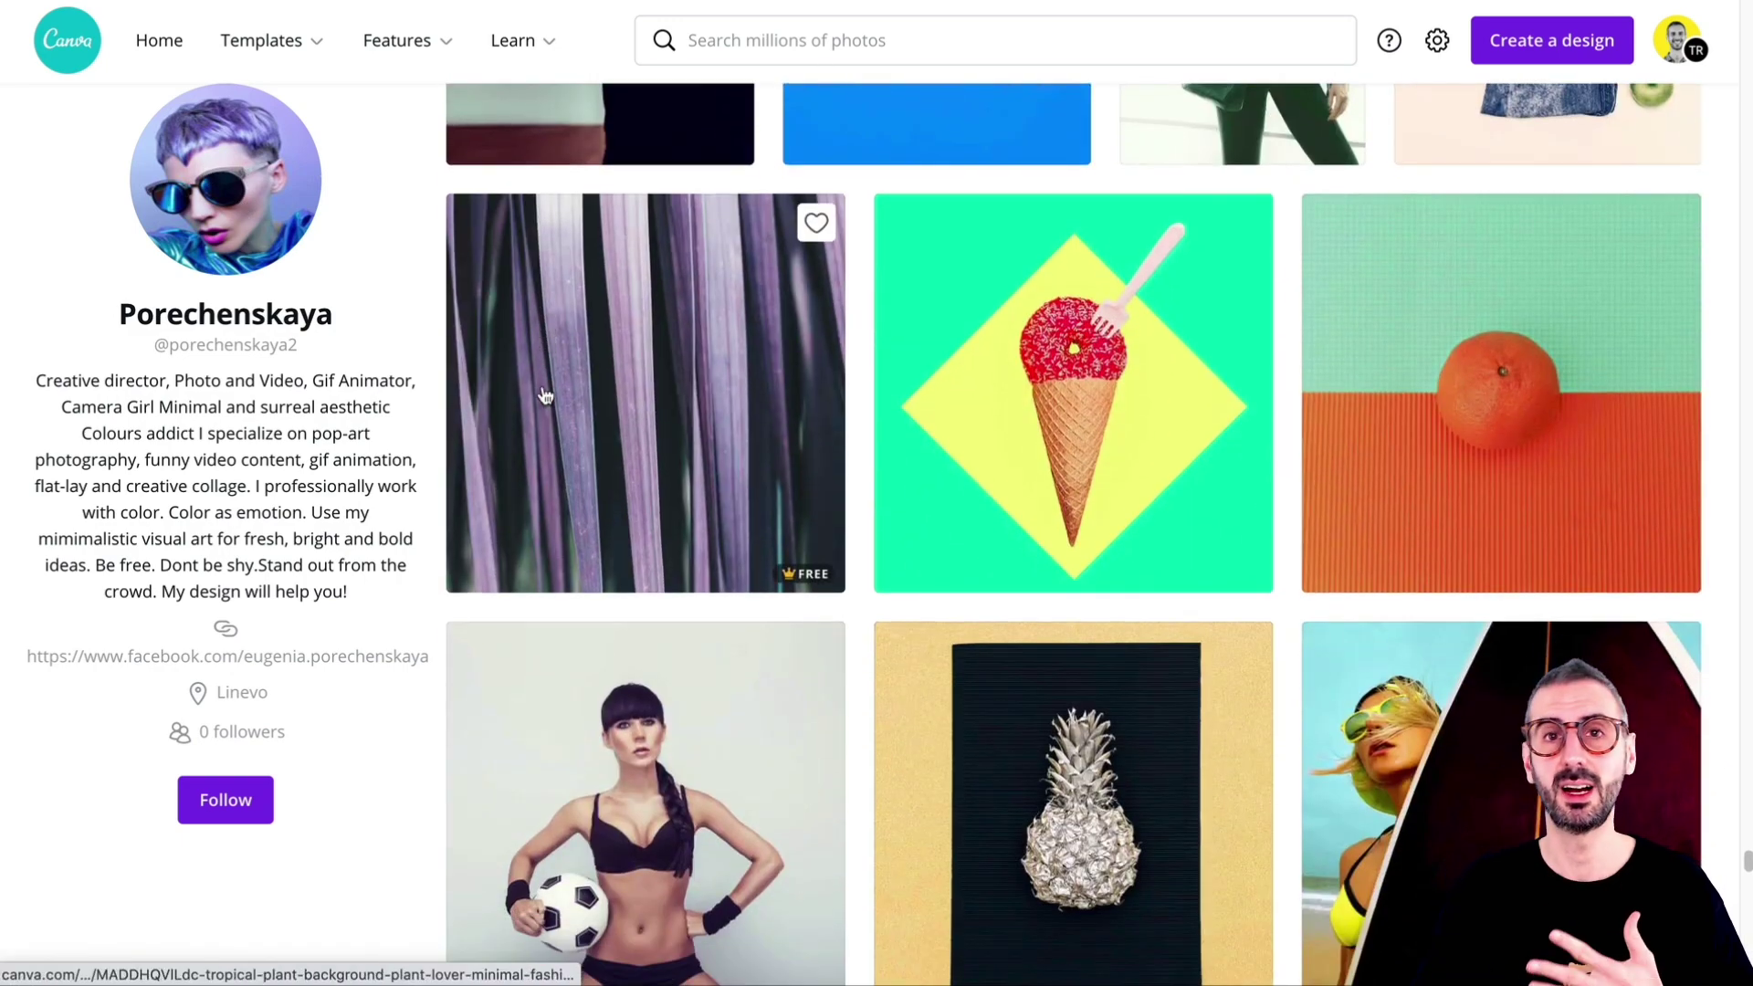
scroll(544, 394, down, 3)
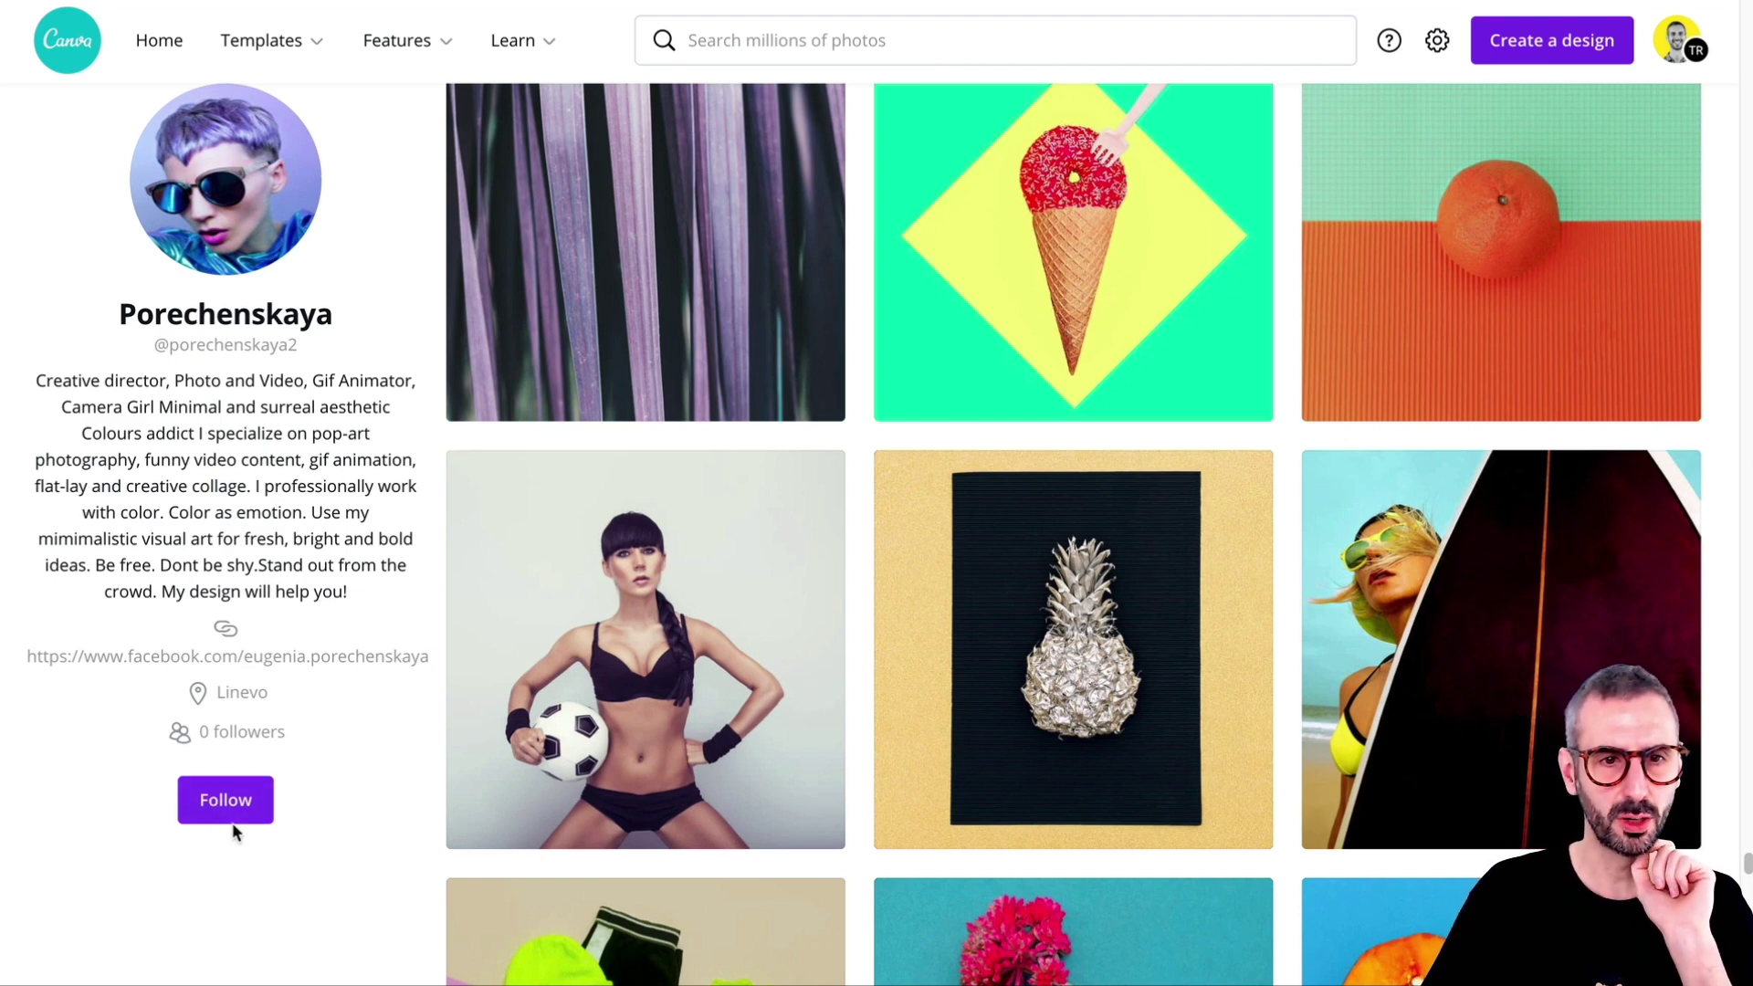
Follow the photographer so their profile shows 1 follower
click(222, 803)
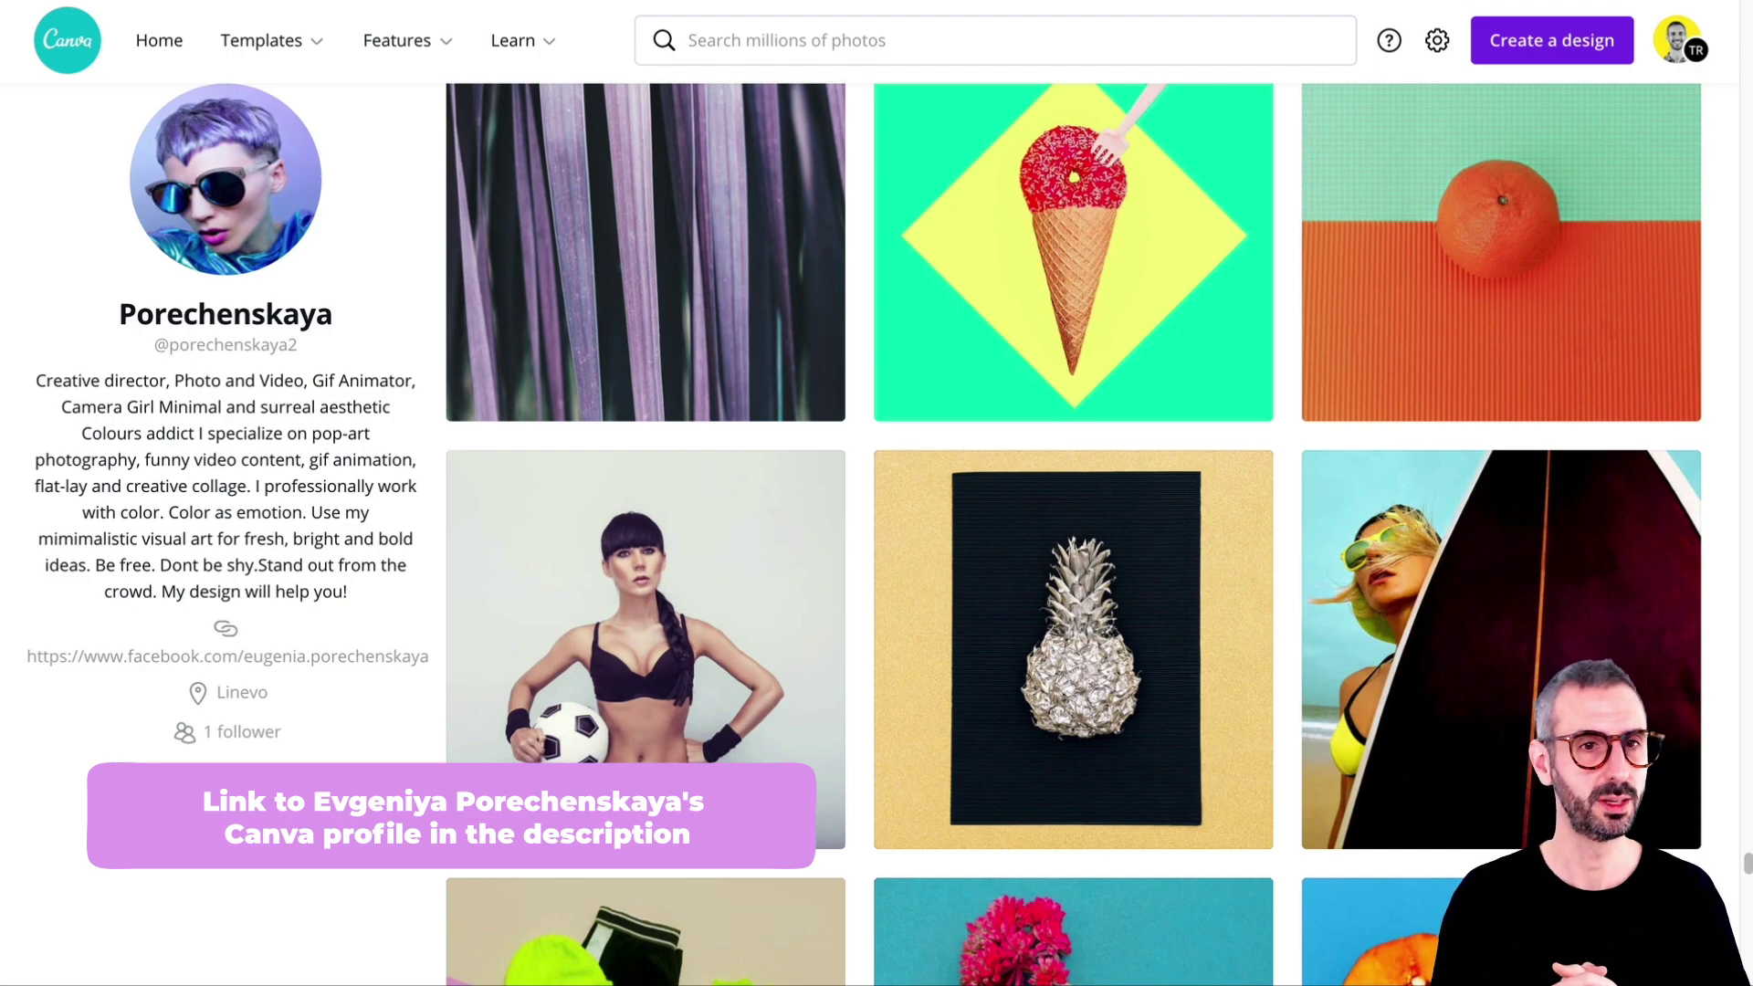
scroll(276, 749, up, 15)
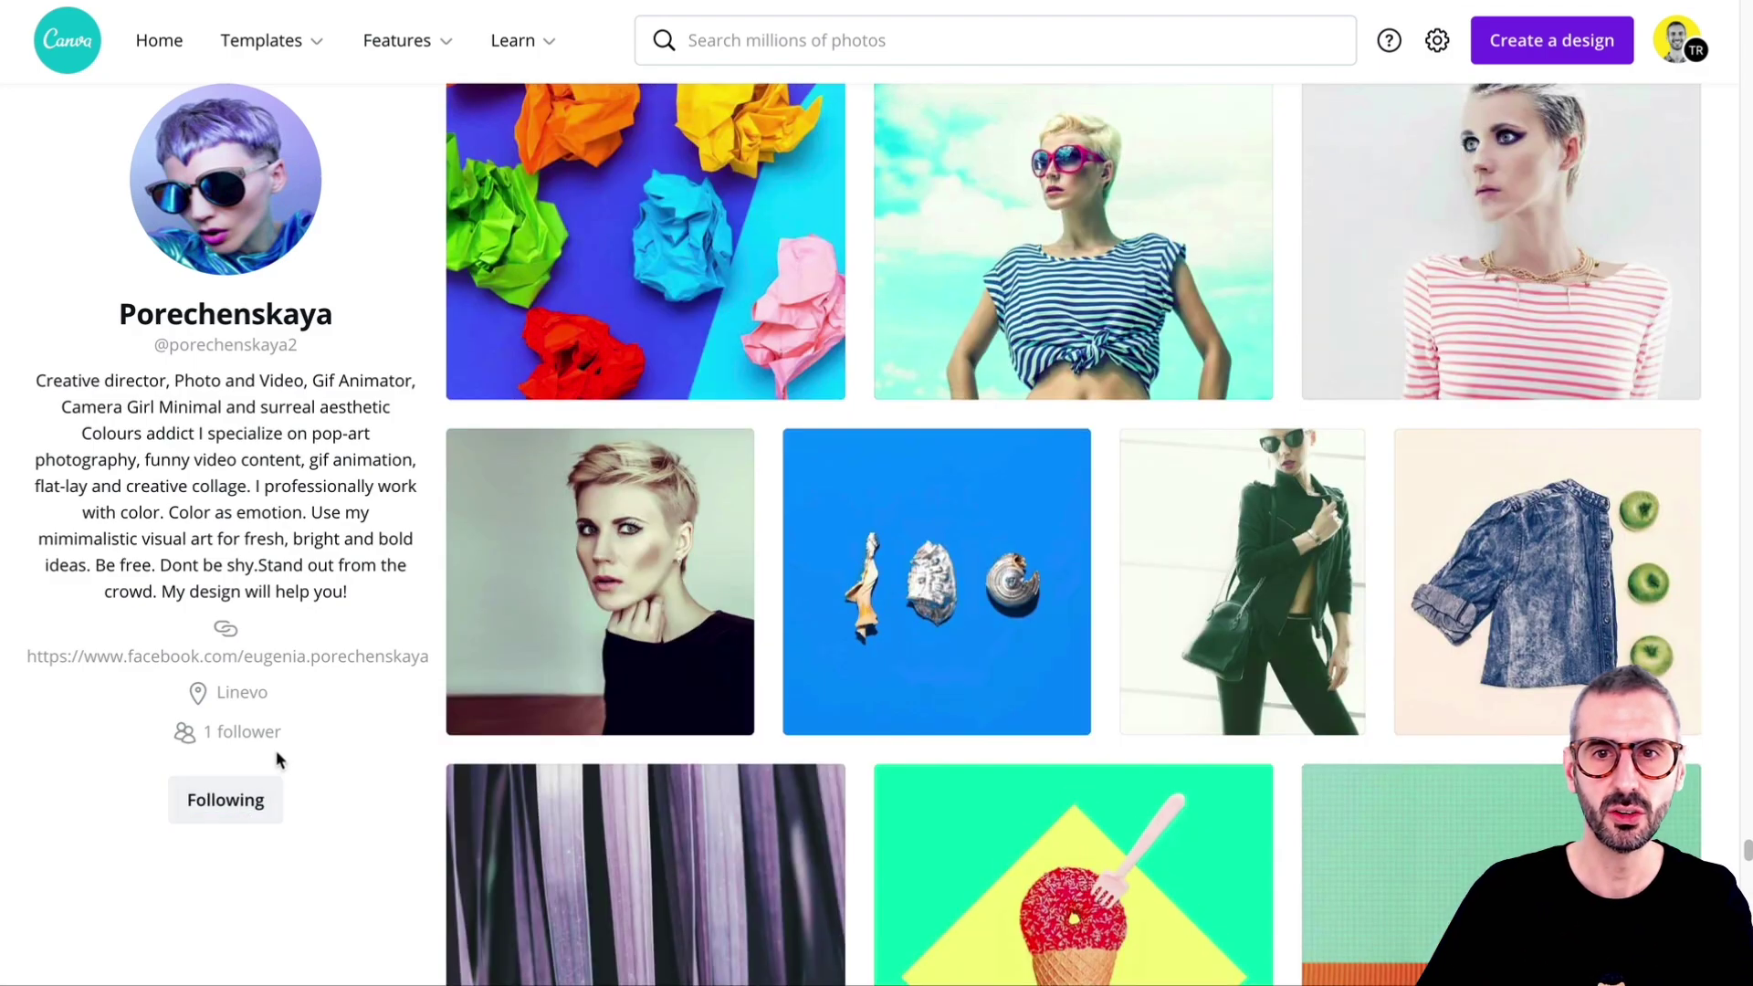
scroll(397, 669, up, 15)
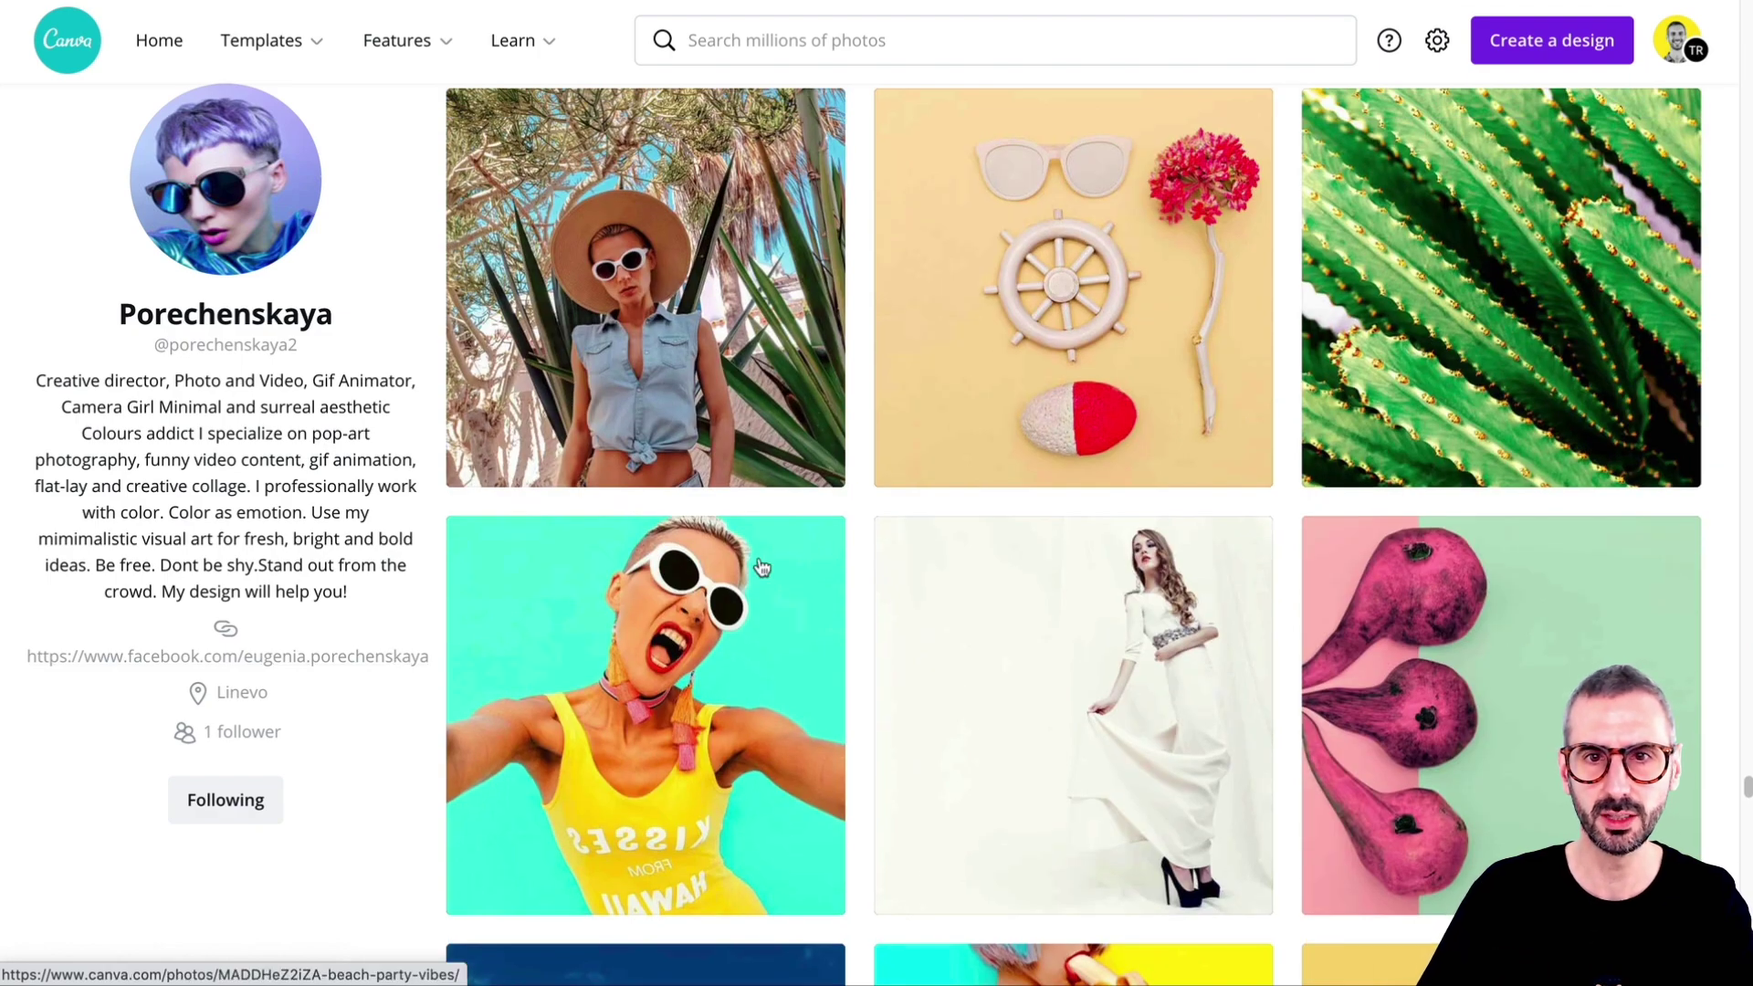
Like the pink cocktail straws photo, then remove it from Likes
scroll(970, 516, down, 10)
scroll(970, 516, up, 2)
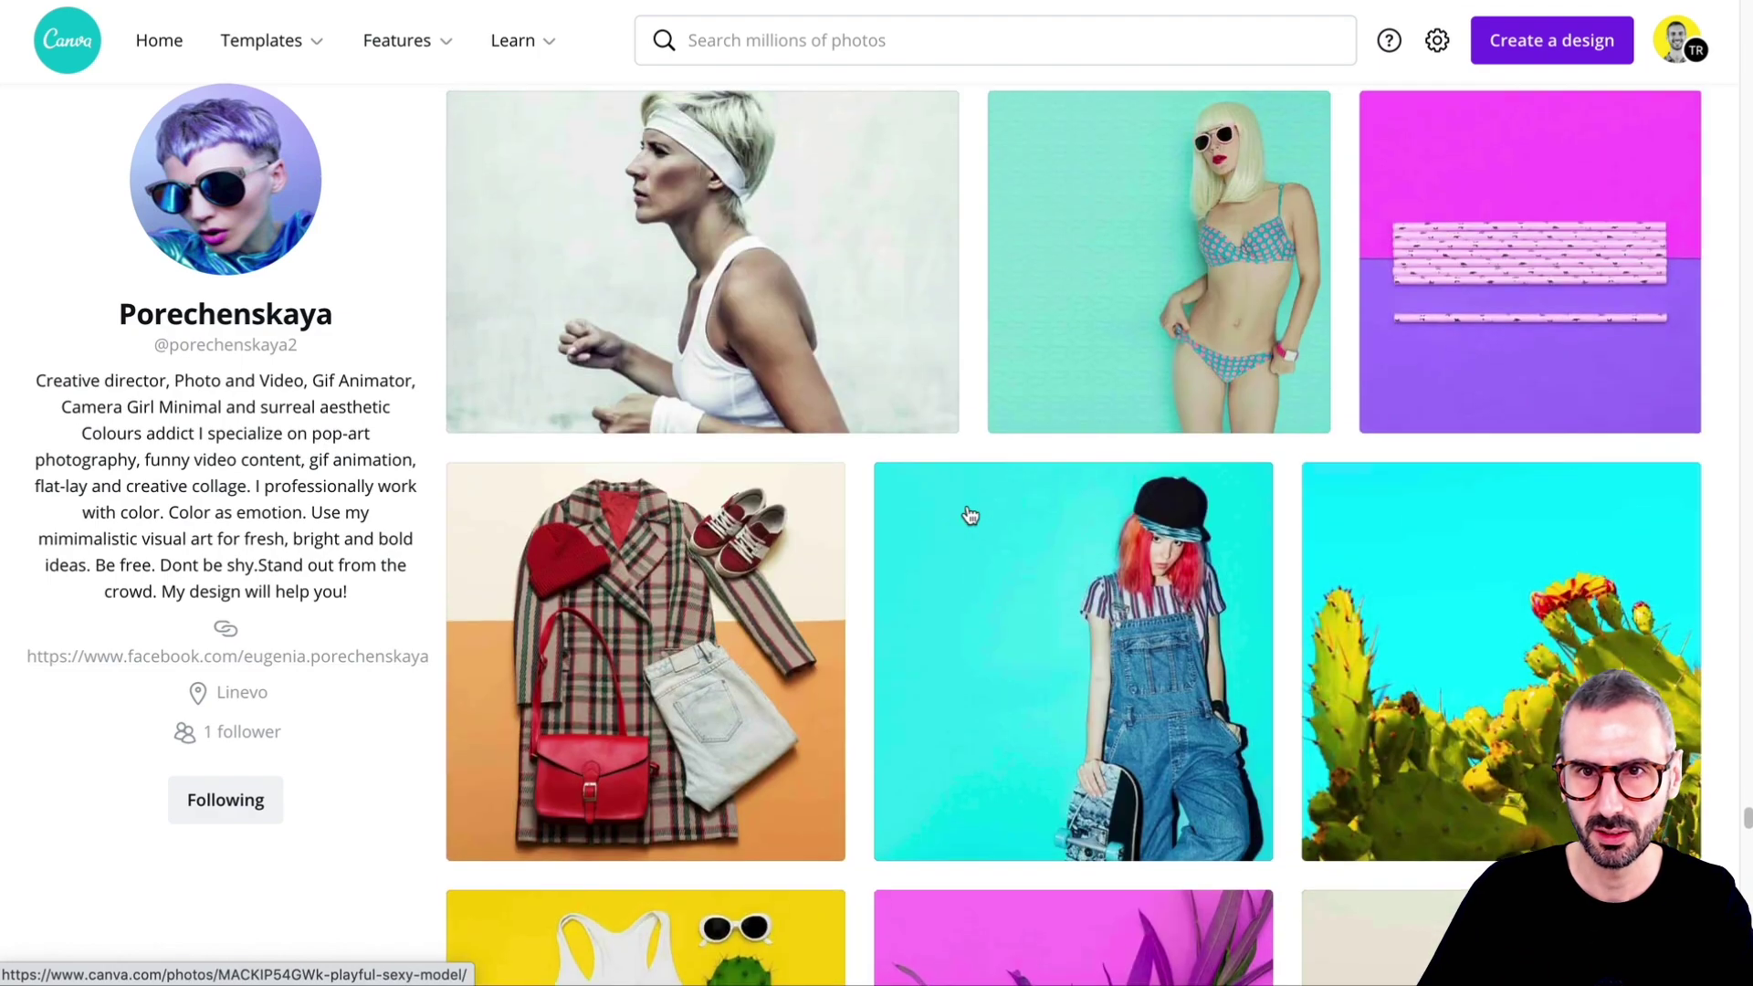
scroll(1278, 229, up, 2)
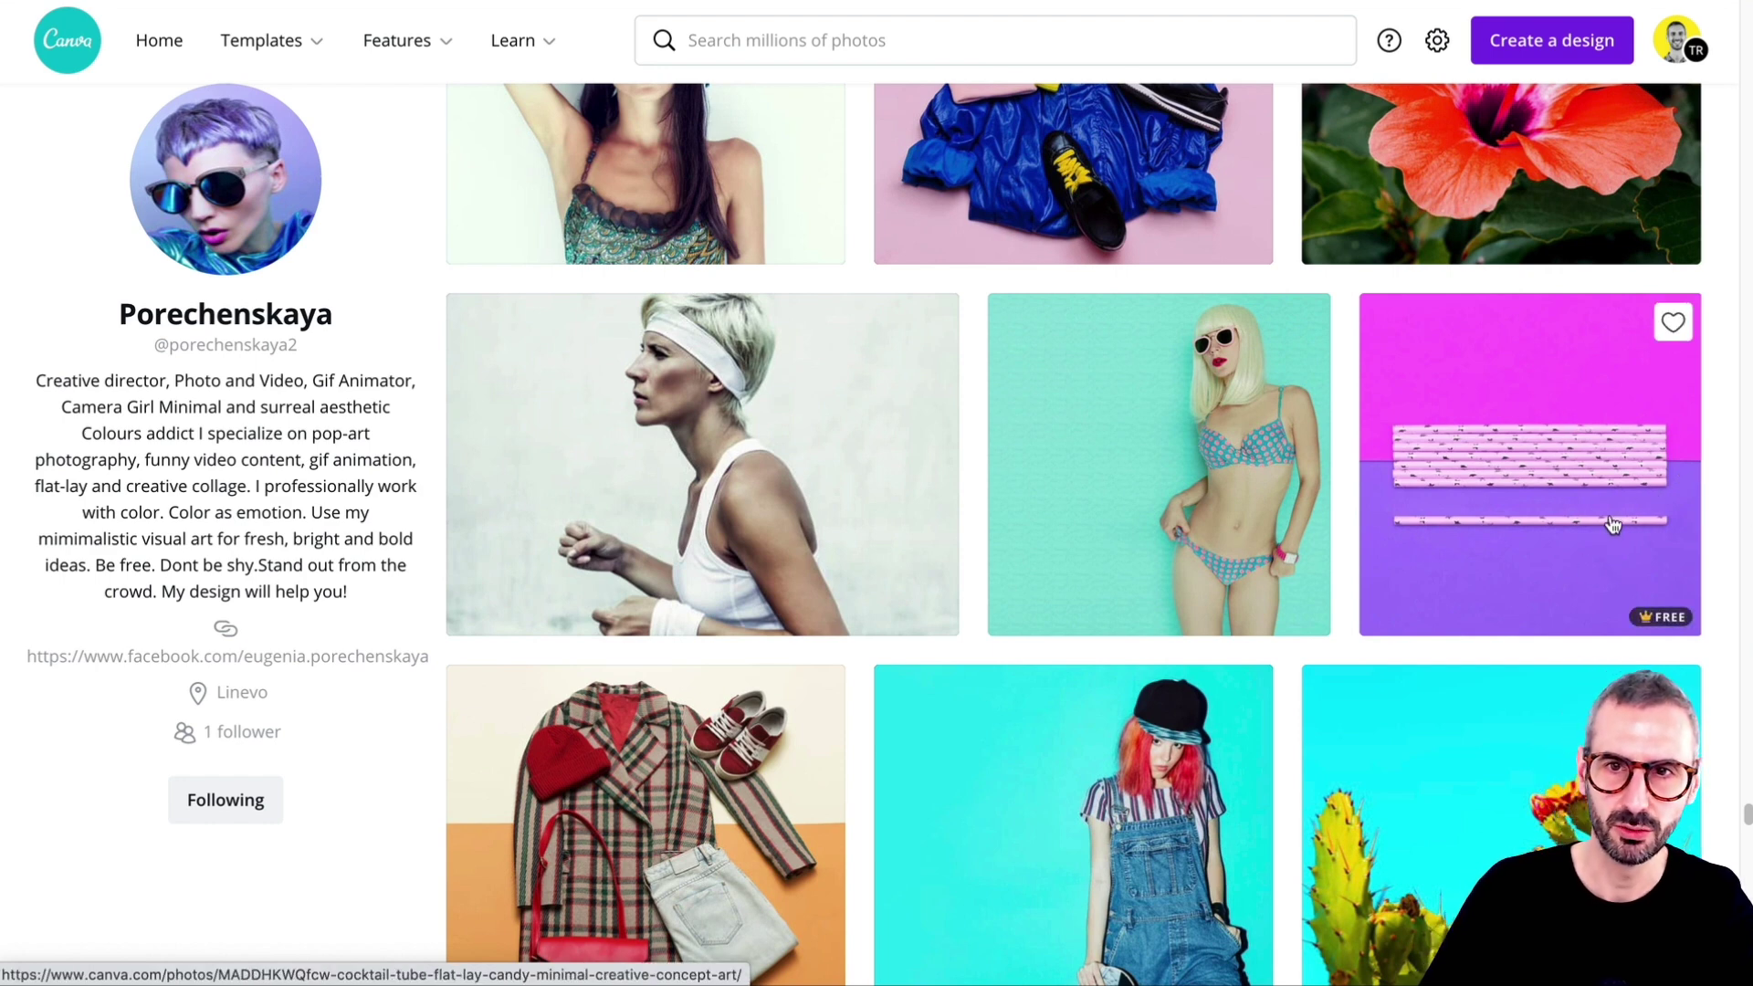
click(1670, 326)
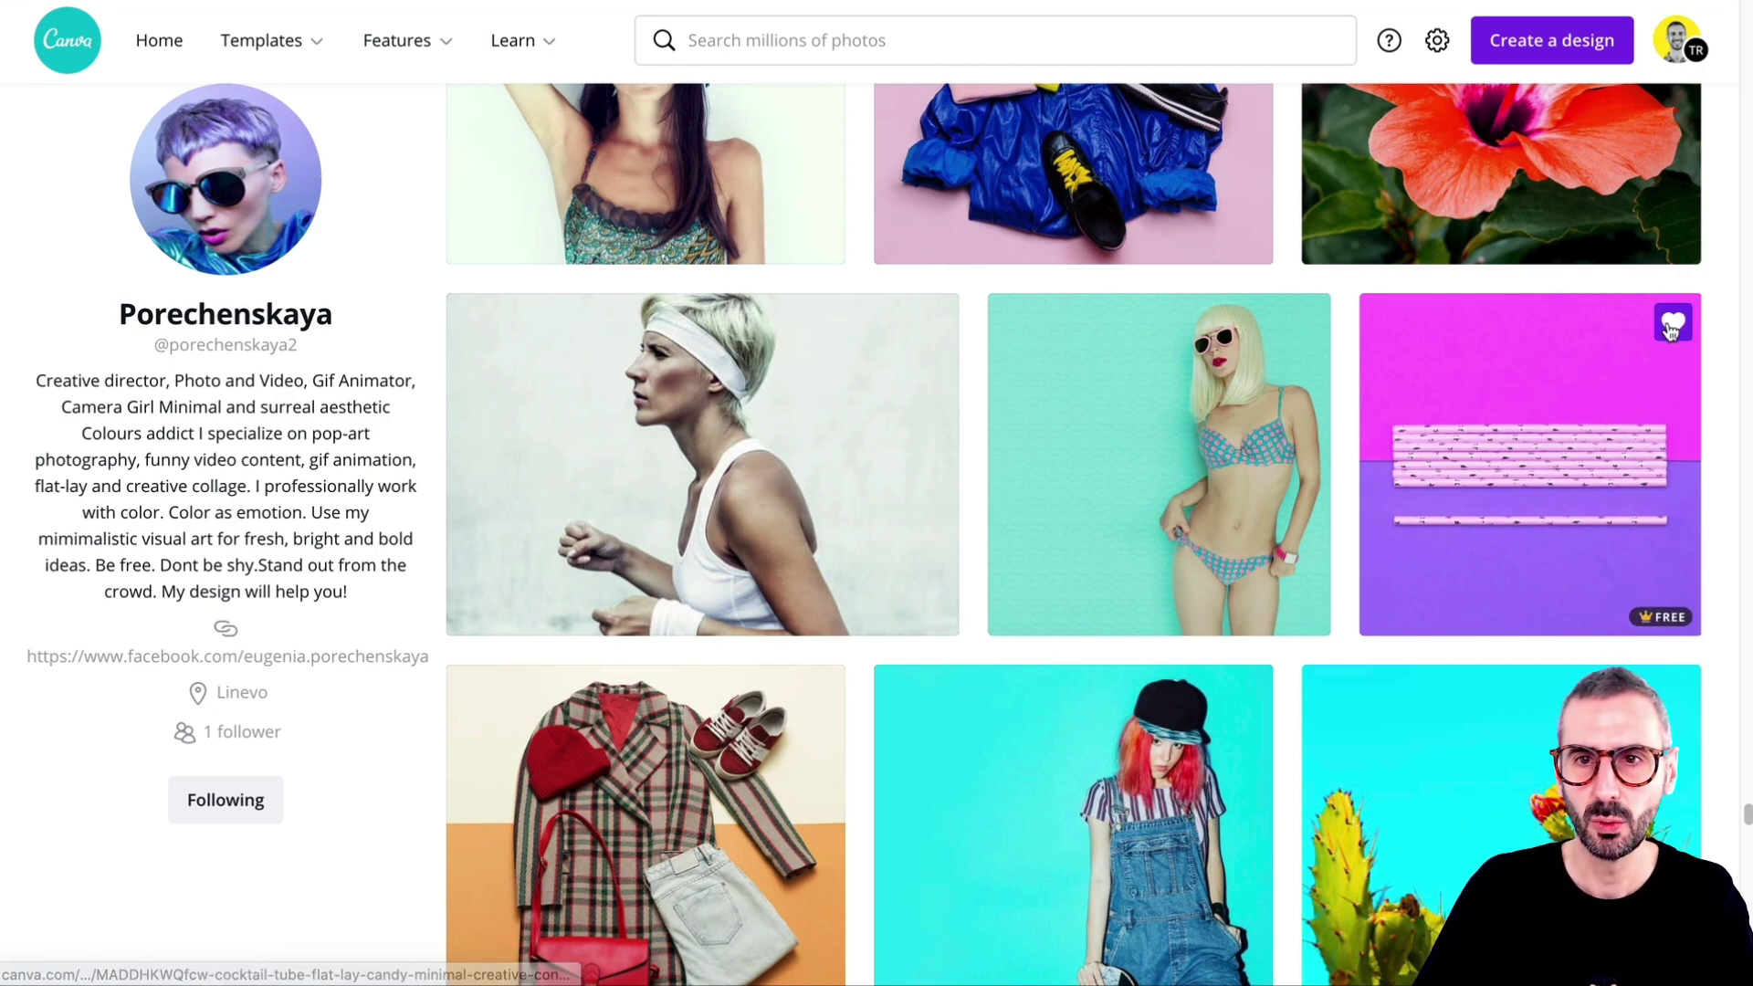
click(1671, 324)
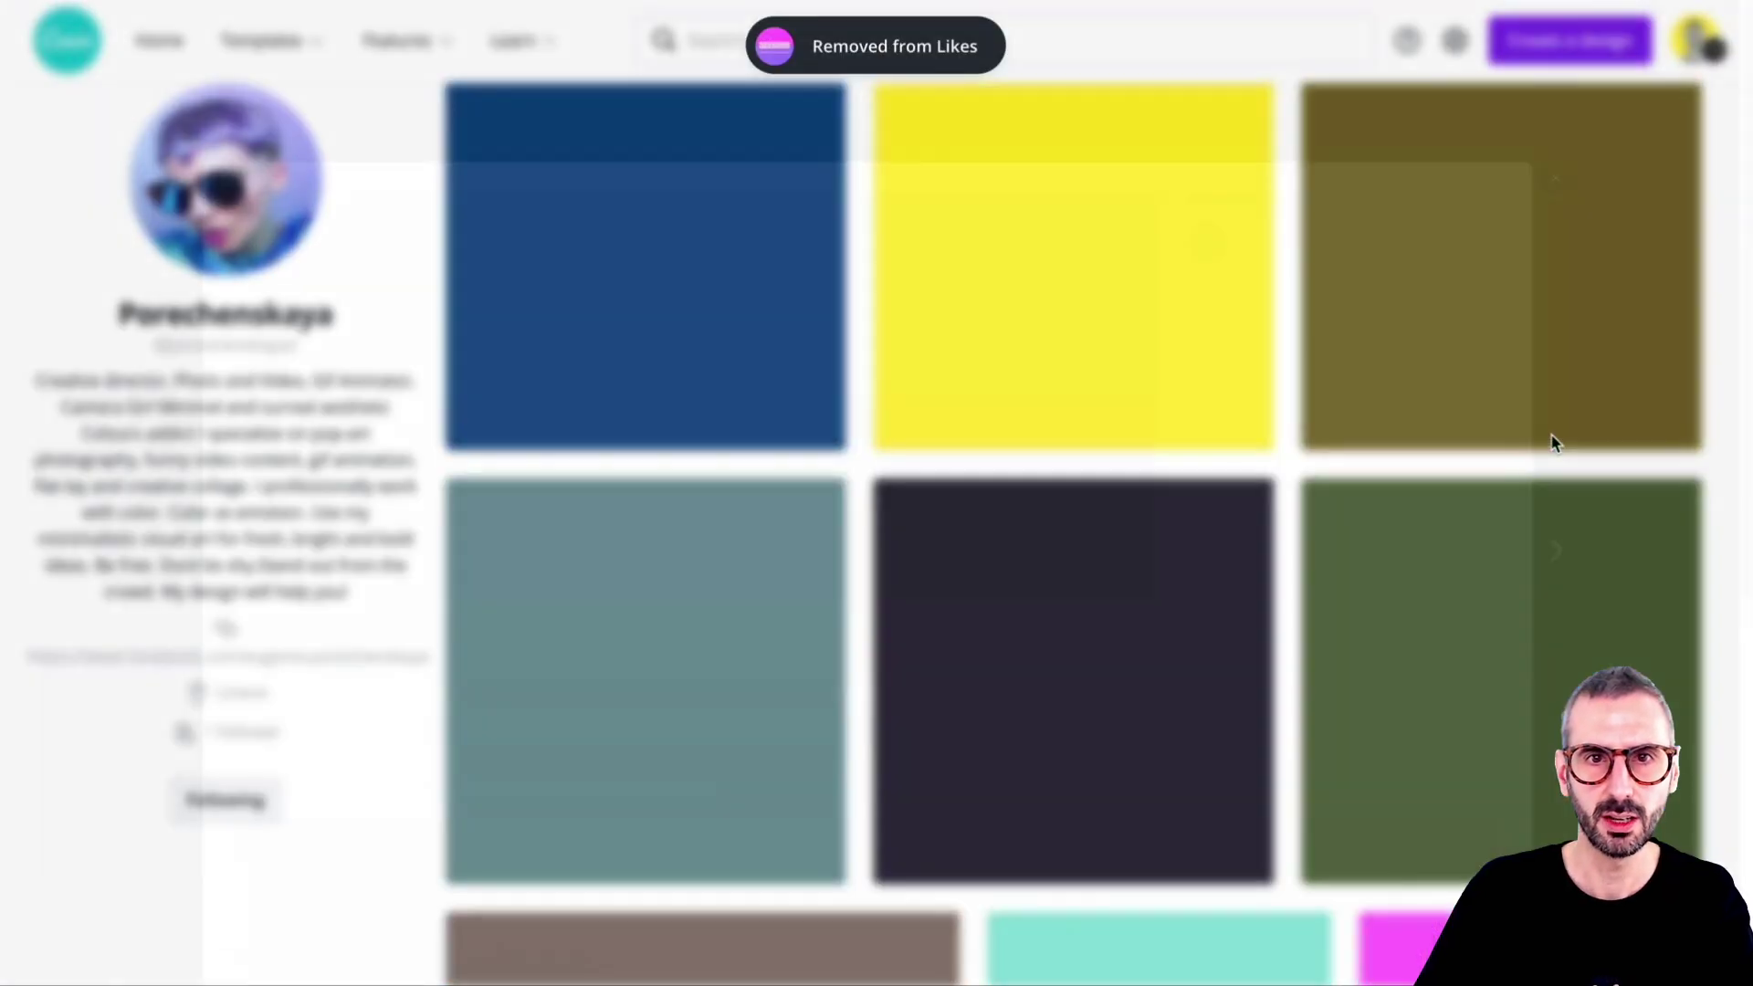
Create an Instagram Post design from the Cocktail Tube Flat Lay straws photo
click(1555, 443)
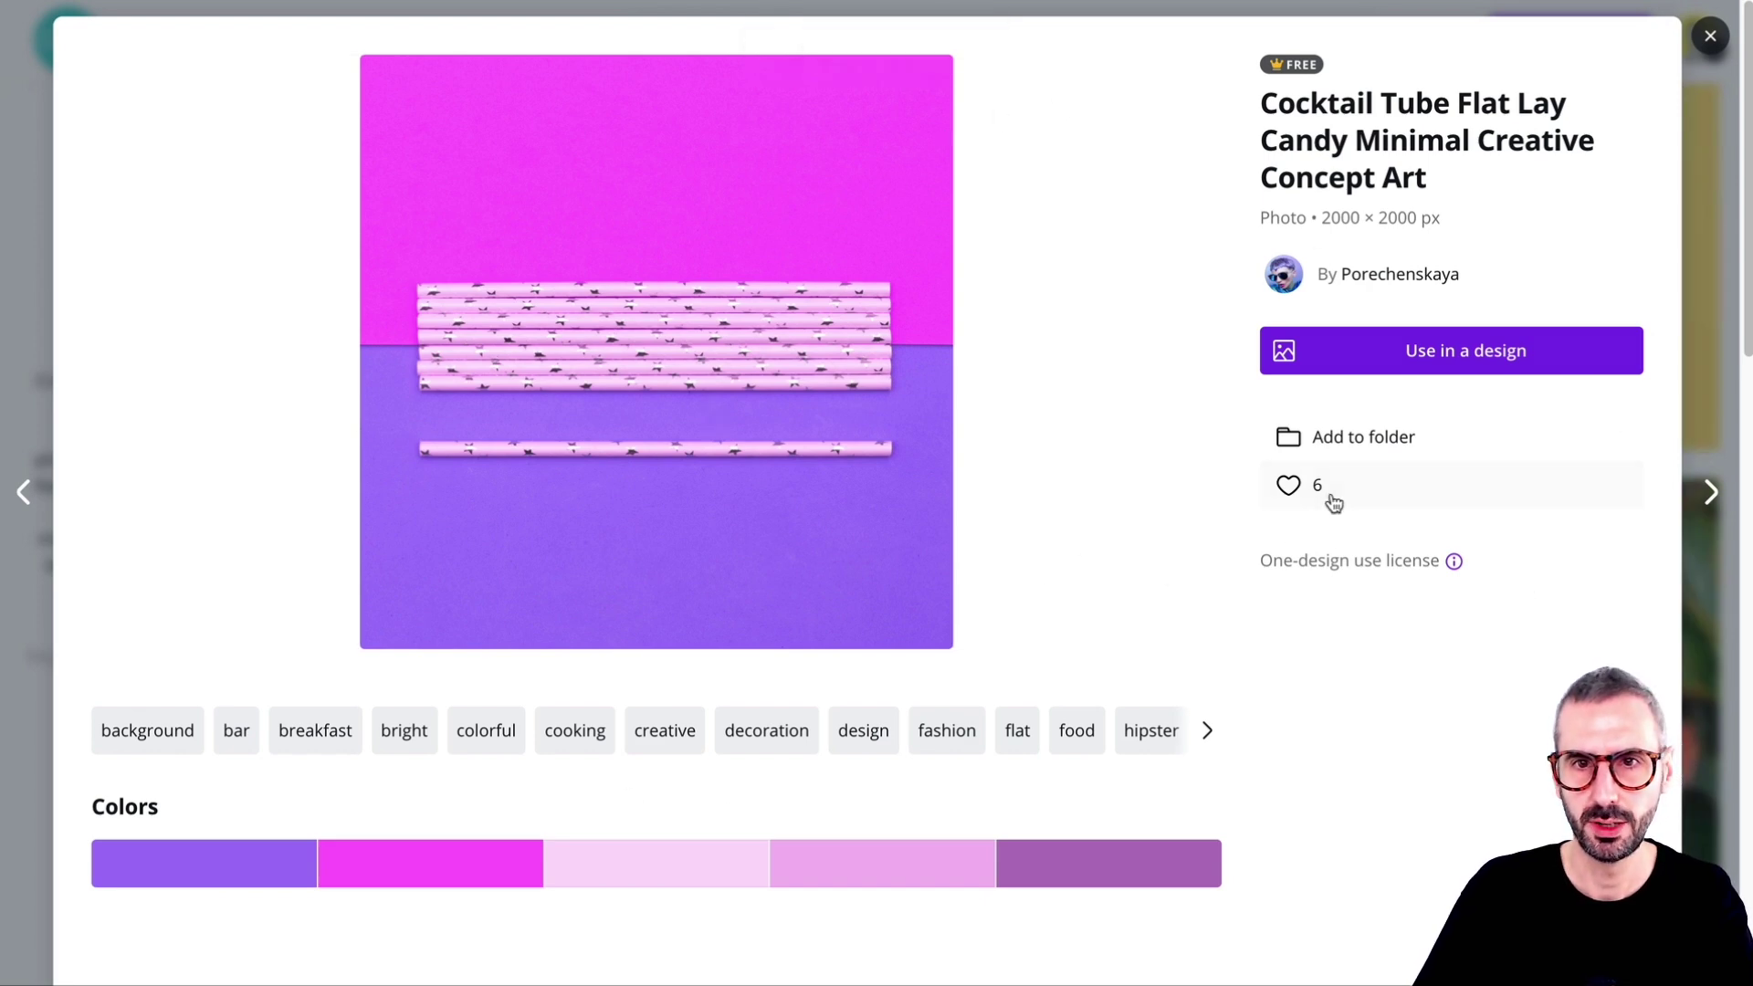
scroll(1465, 441, down, 1)
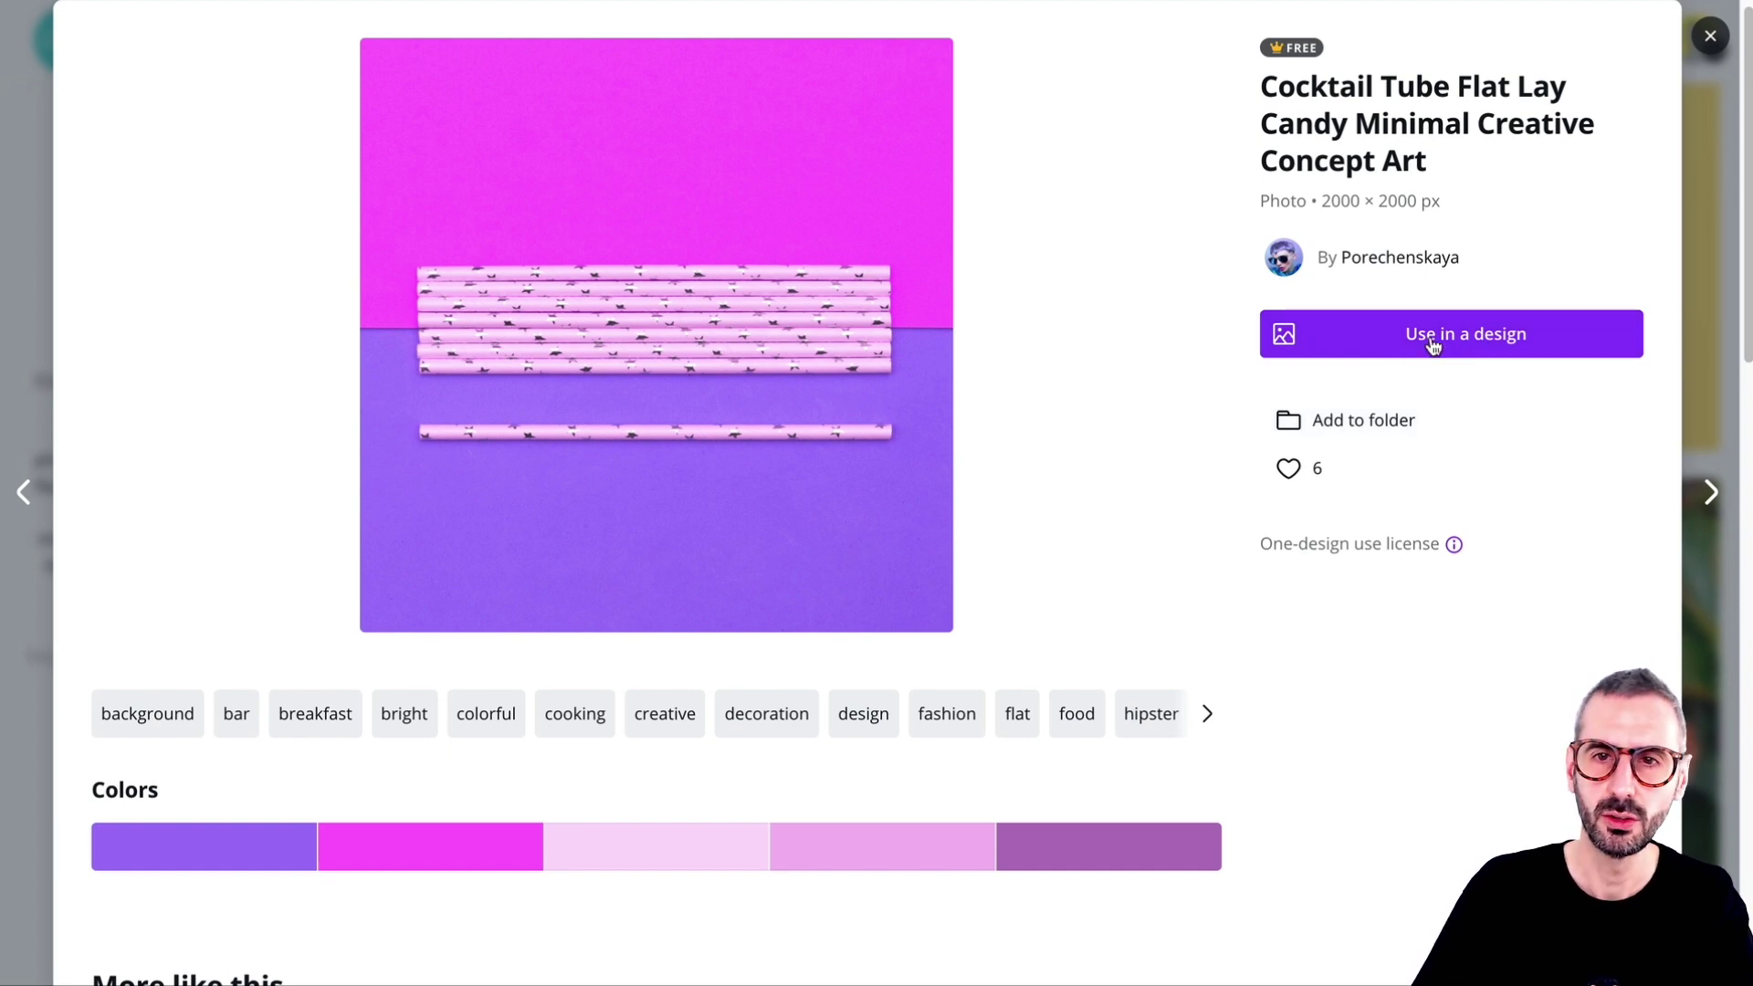
click(1472, 336)
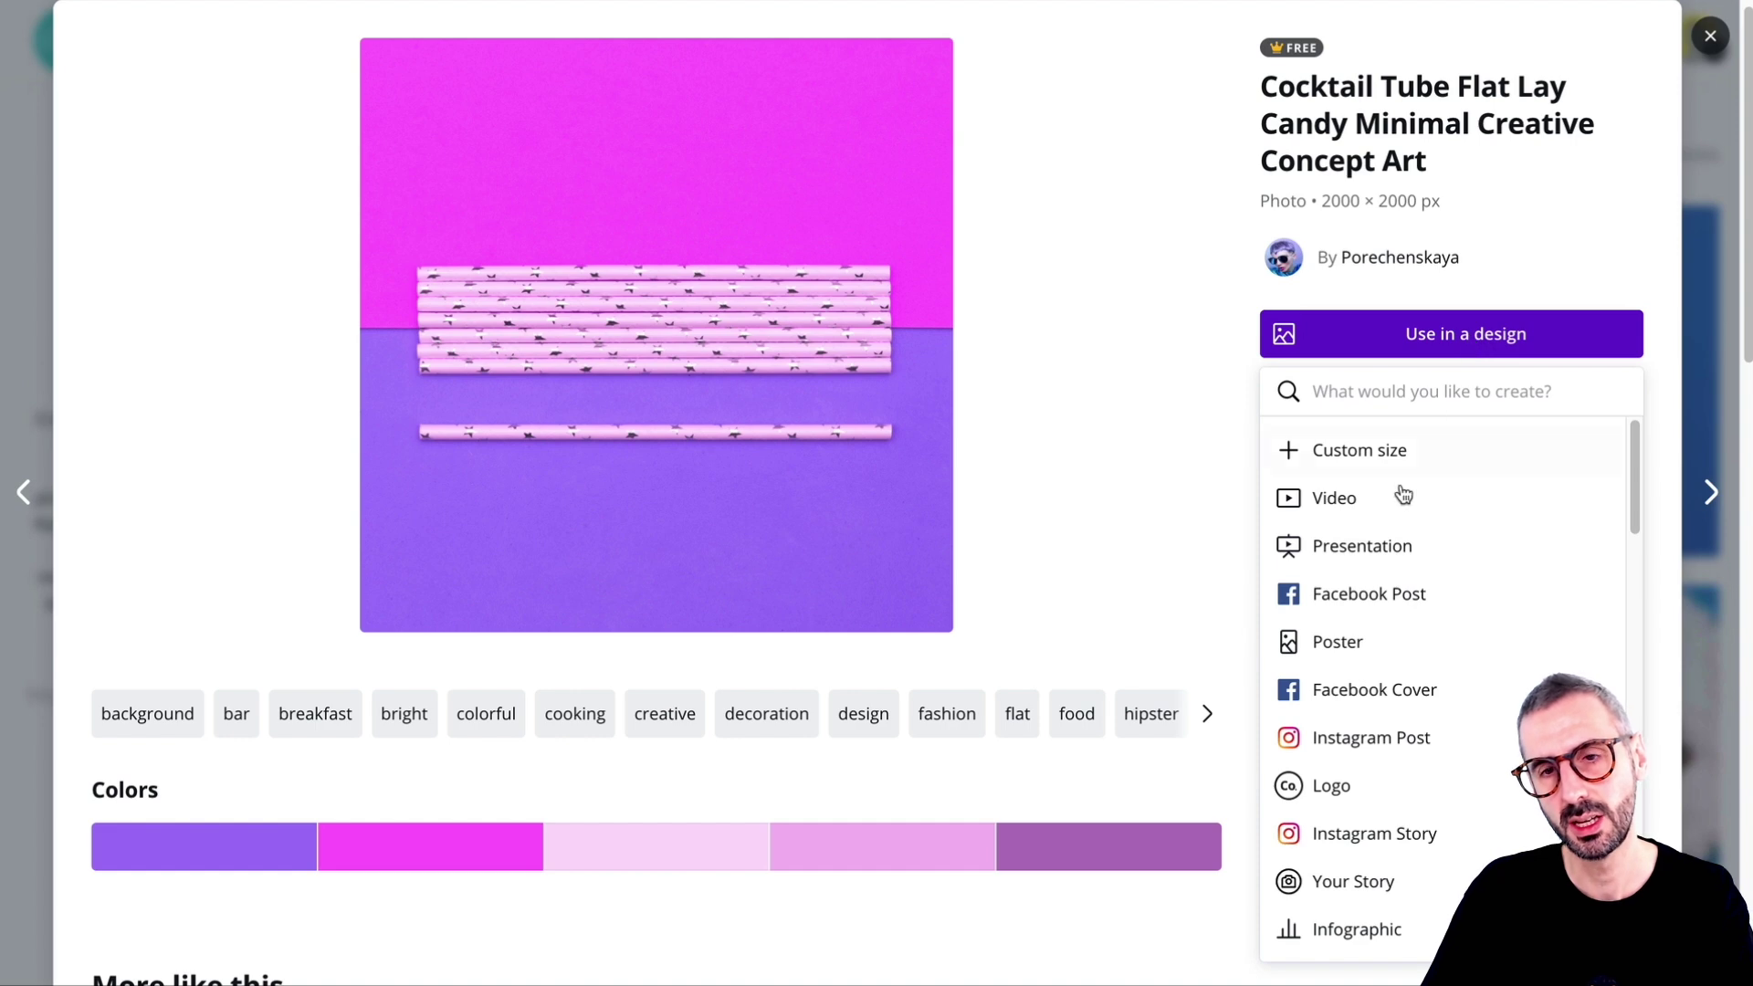
scroll(1370, 584, down, 5)
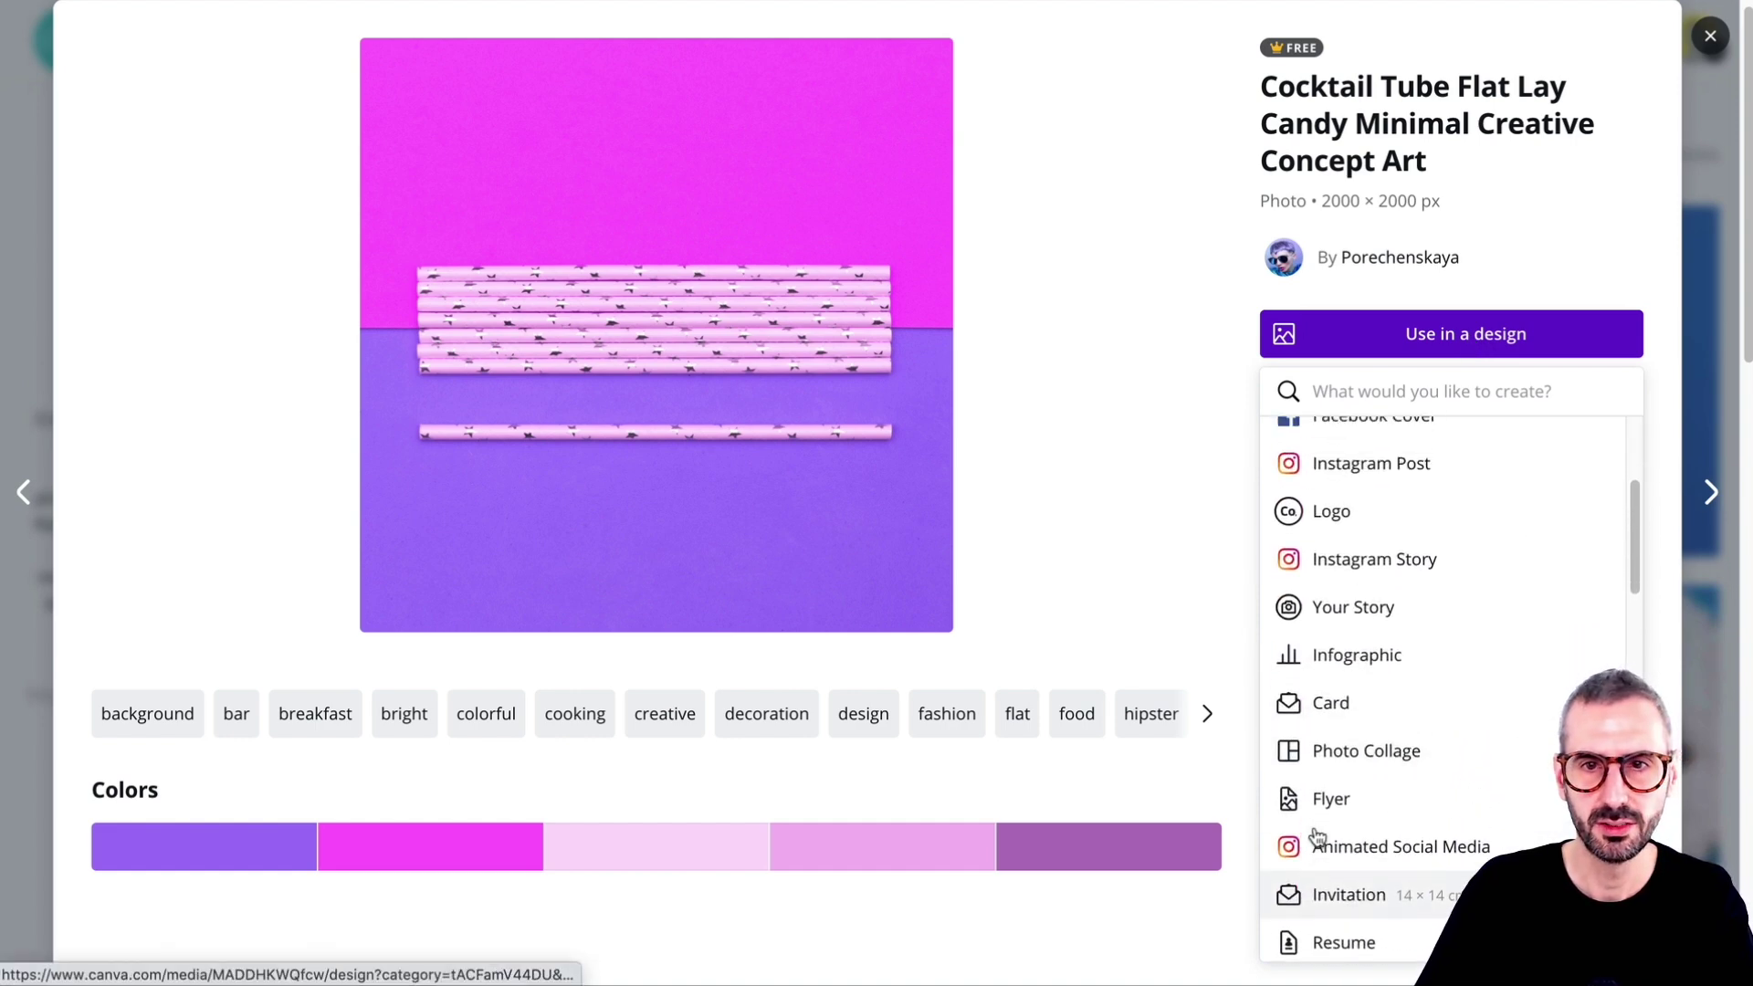
scroll(1402, 677, up, 2)
click(1338, 564)
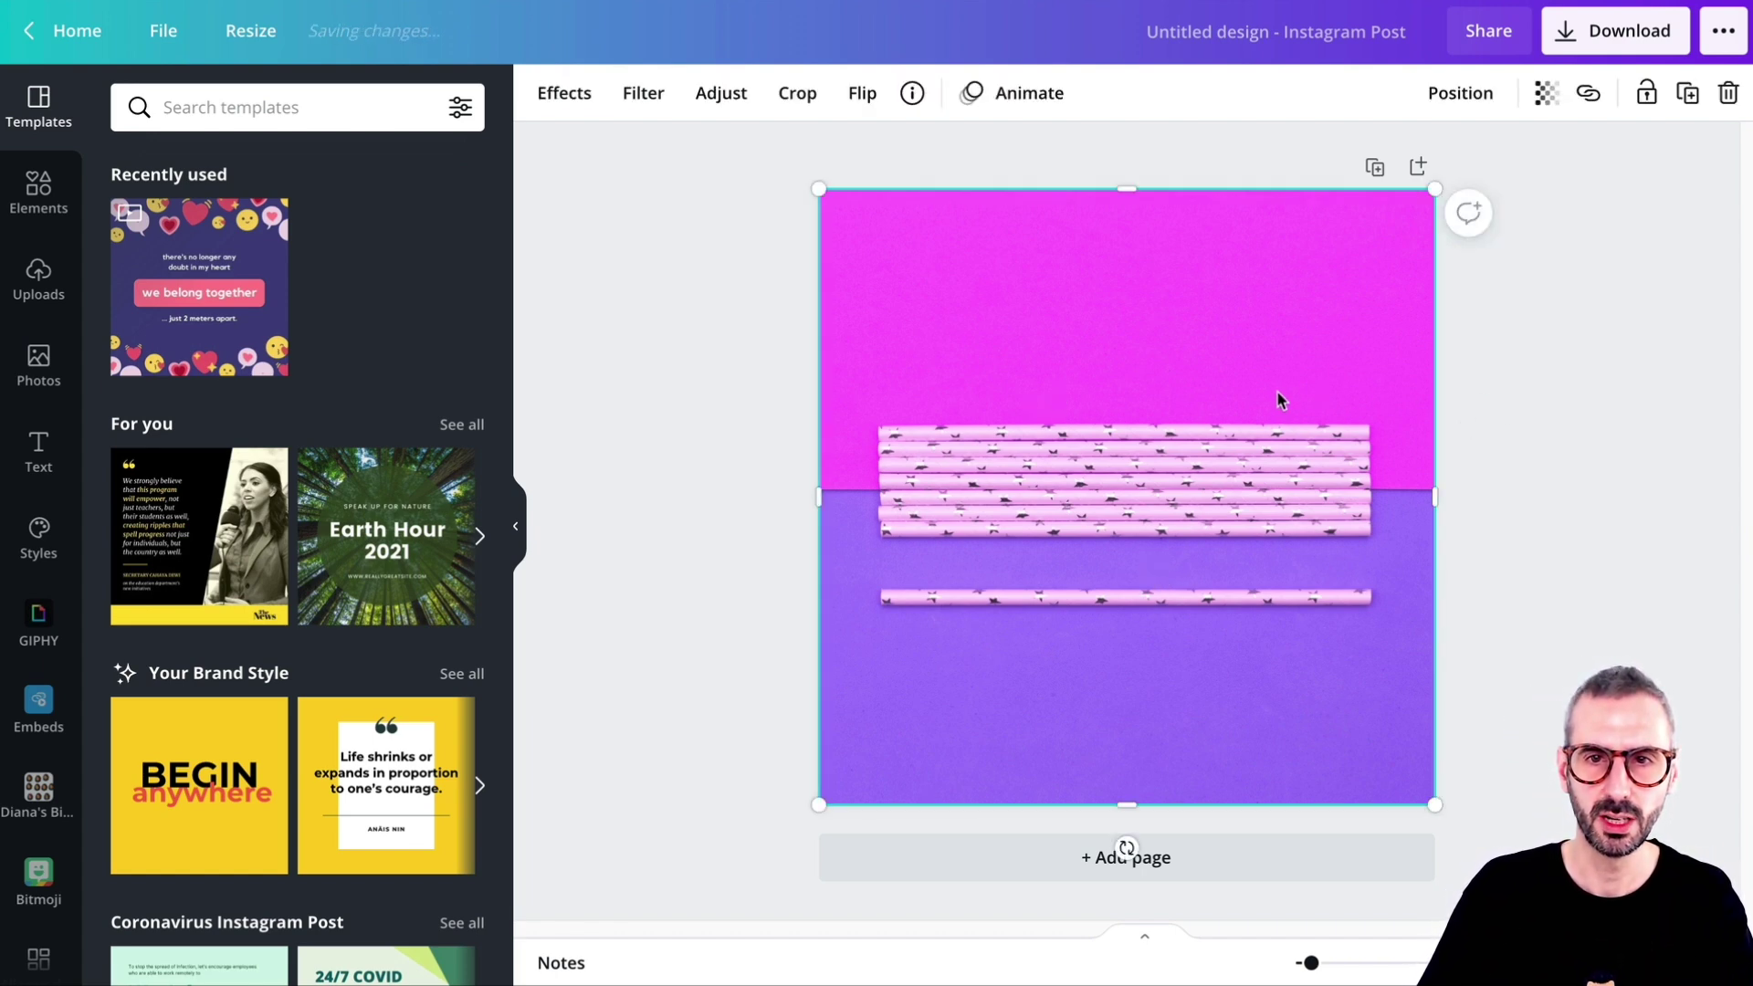
View the straws photo's details and credits
click(912, 97)
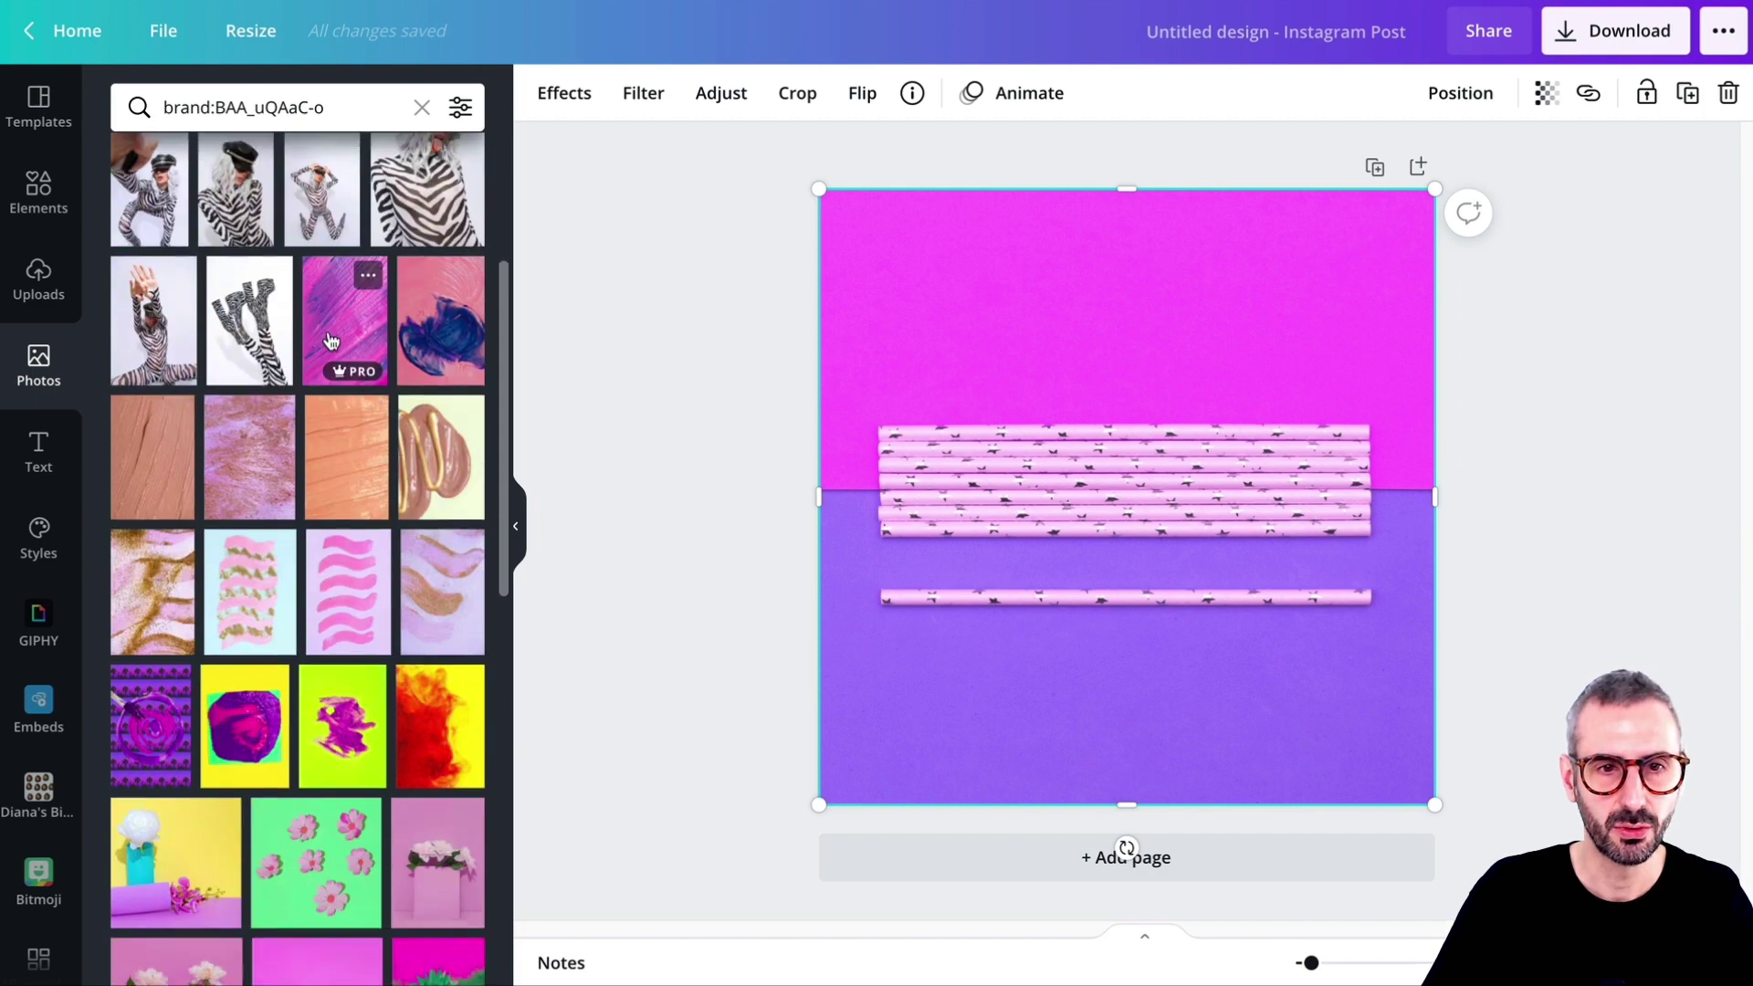
scroll(331, 345, down, 4)
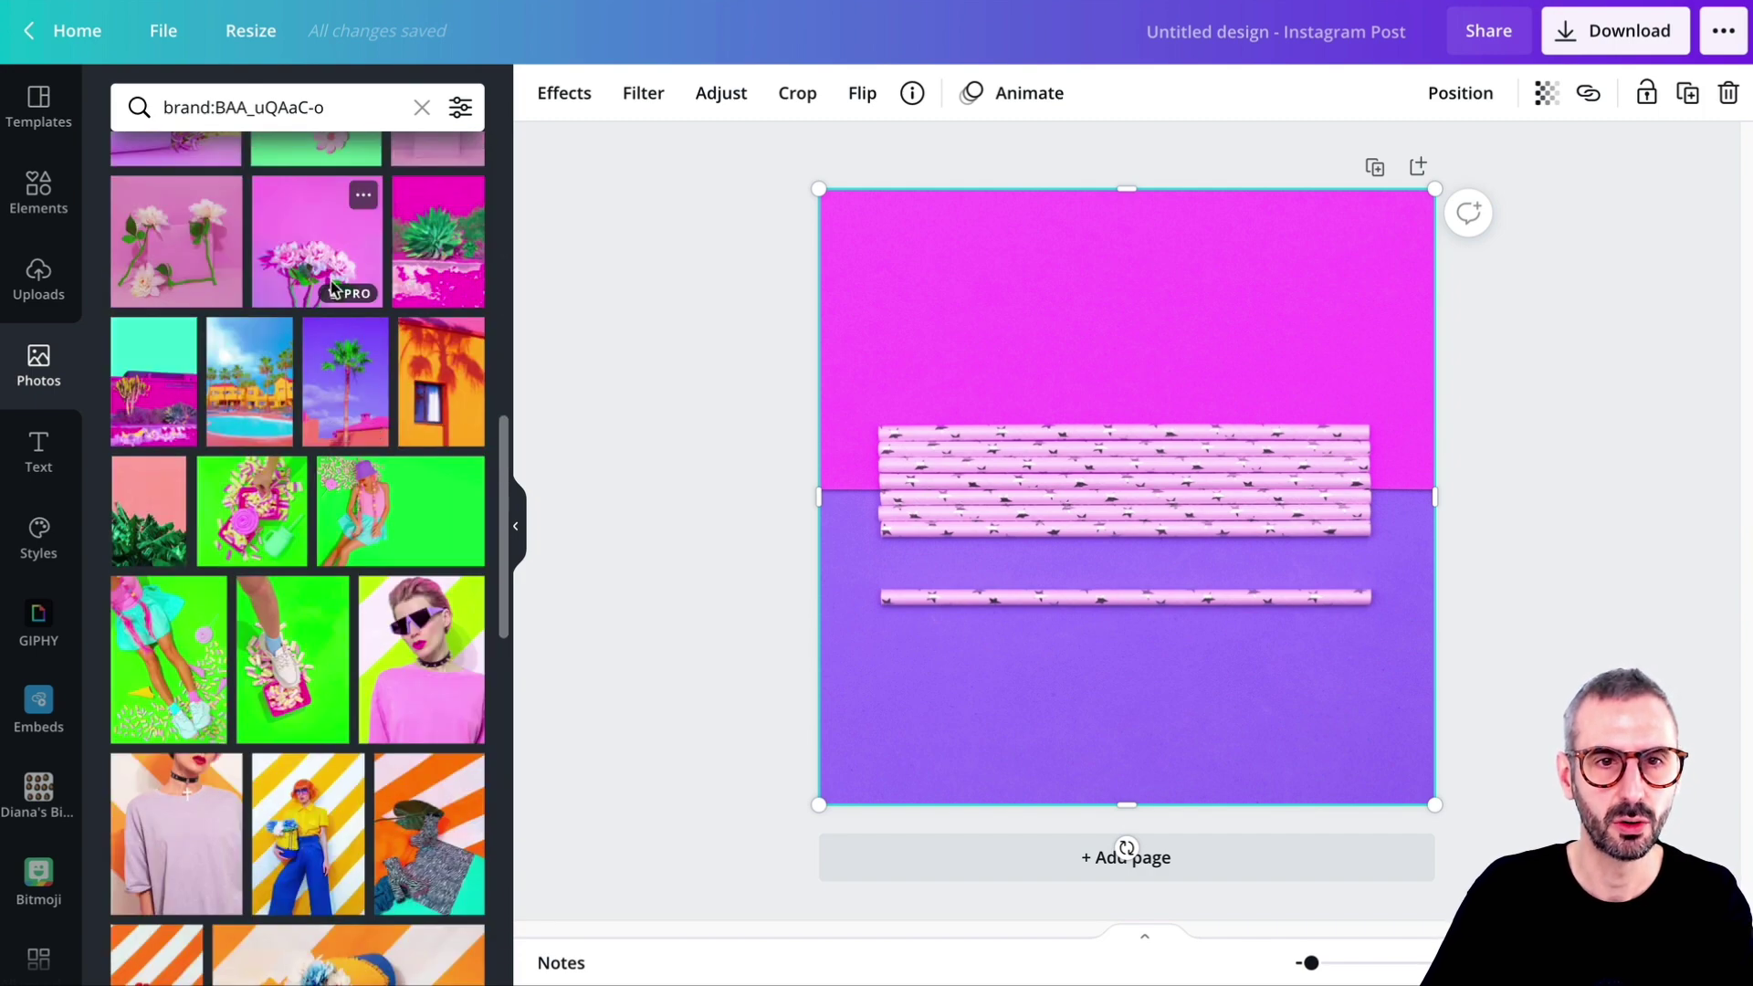
scroll(333, 288, down, 1)
scroll(327, 318, down, 8)
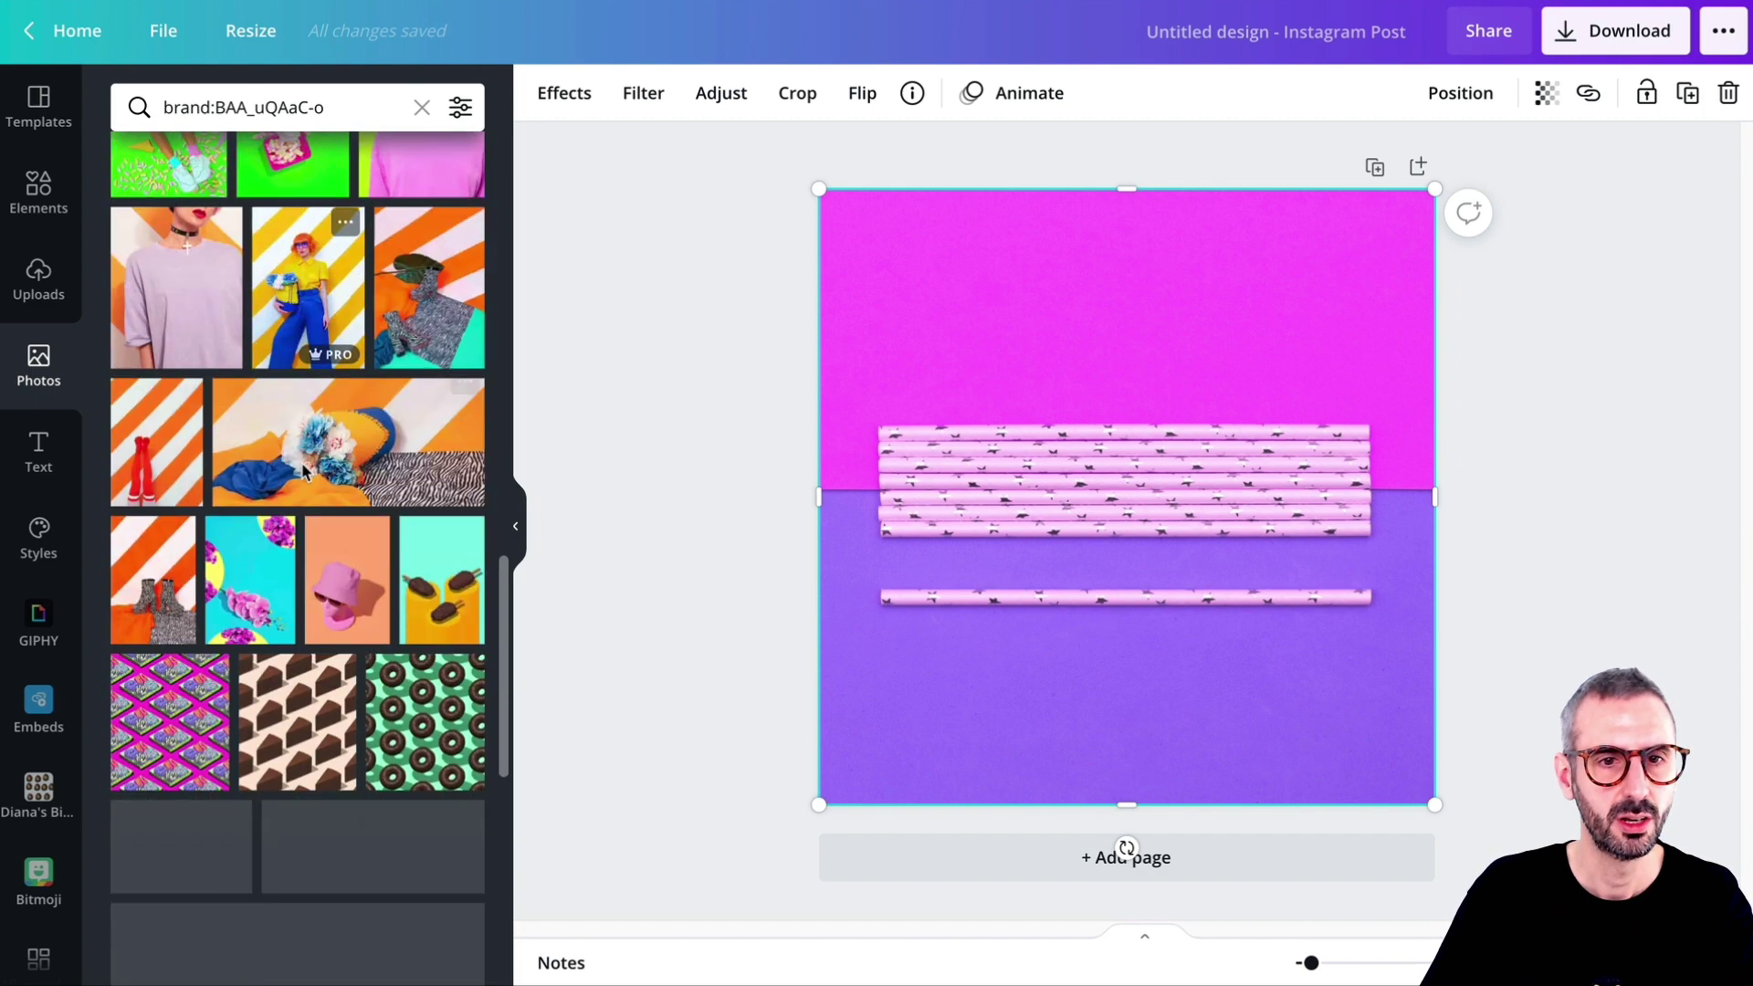
Add a second page with the chocolate donut pattern photo enlarged to fill it
click(1014, 858)
click(437, 504)
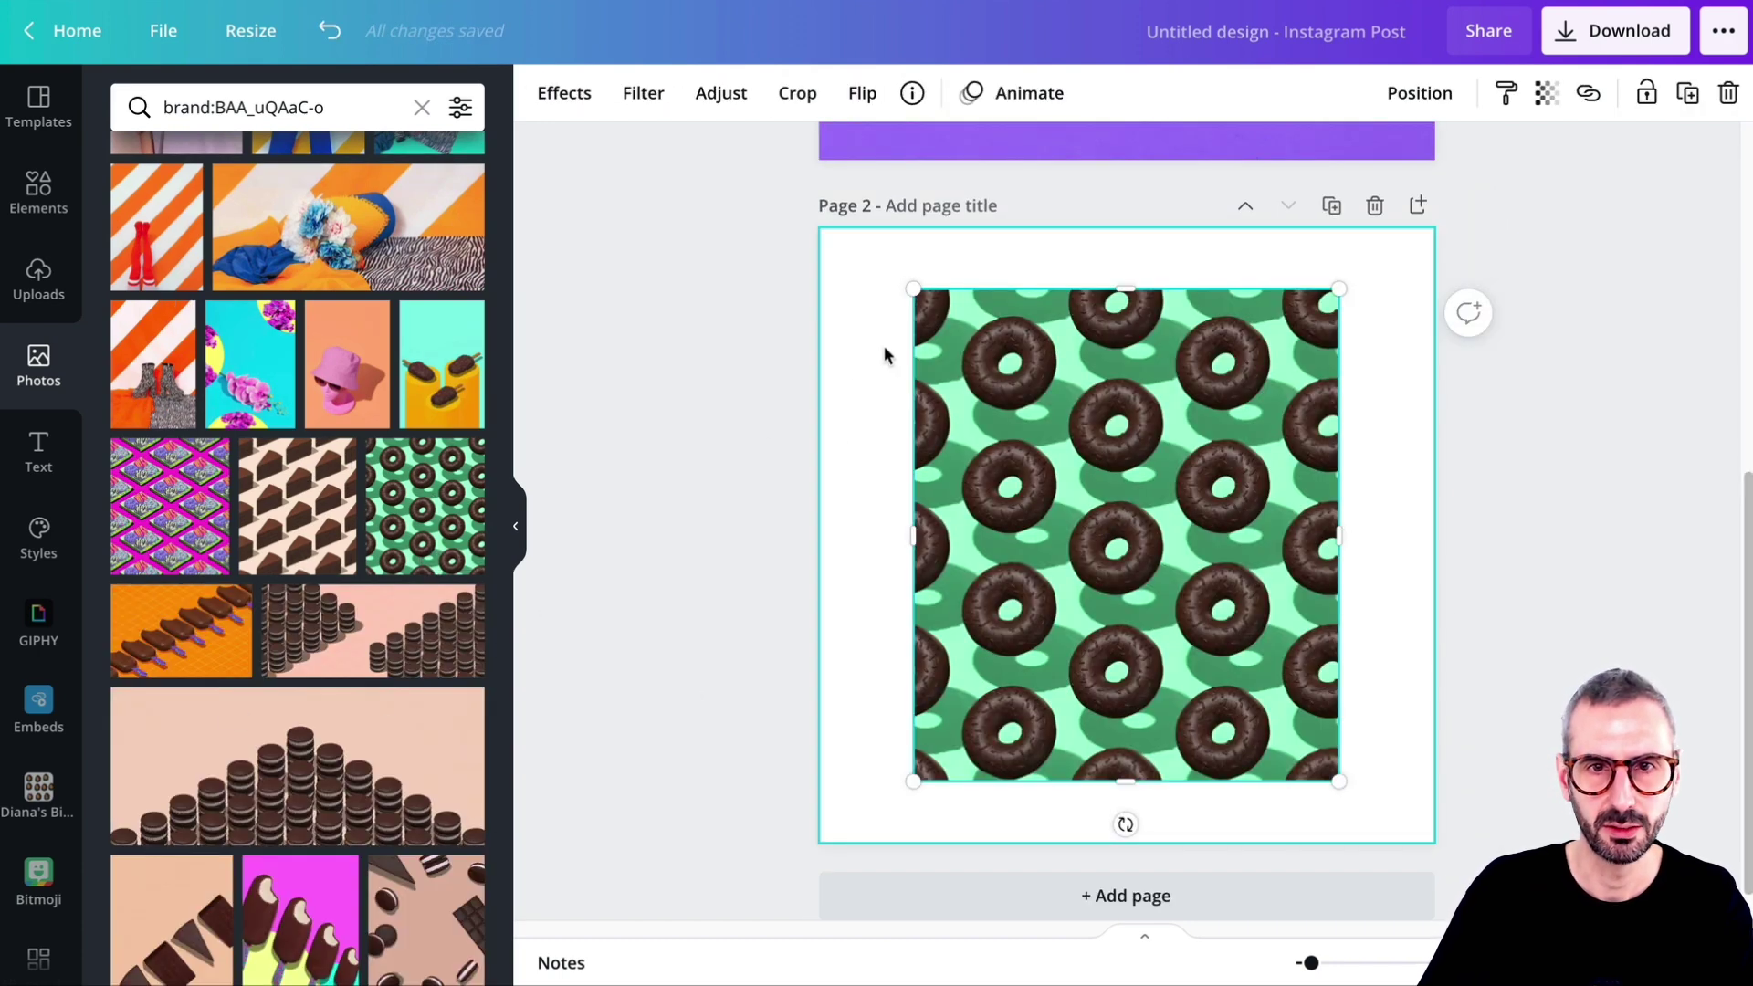
drag(908, 295, 729, 261)
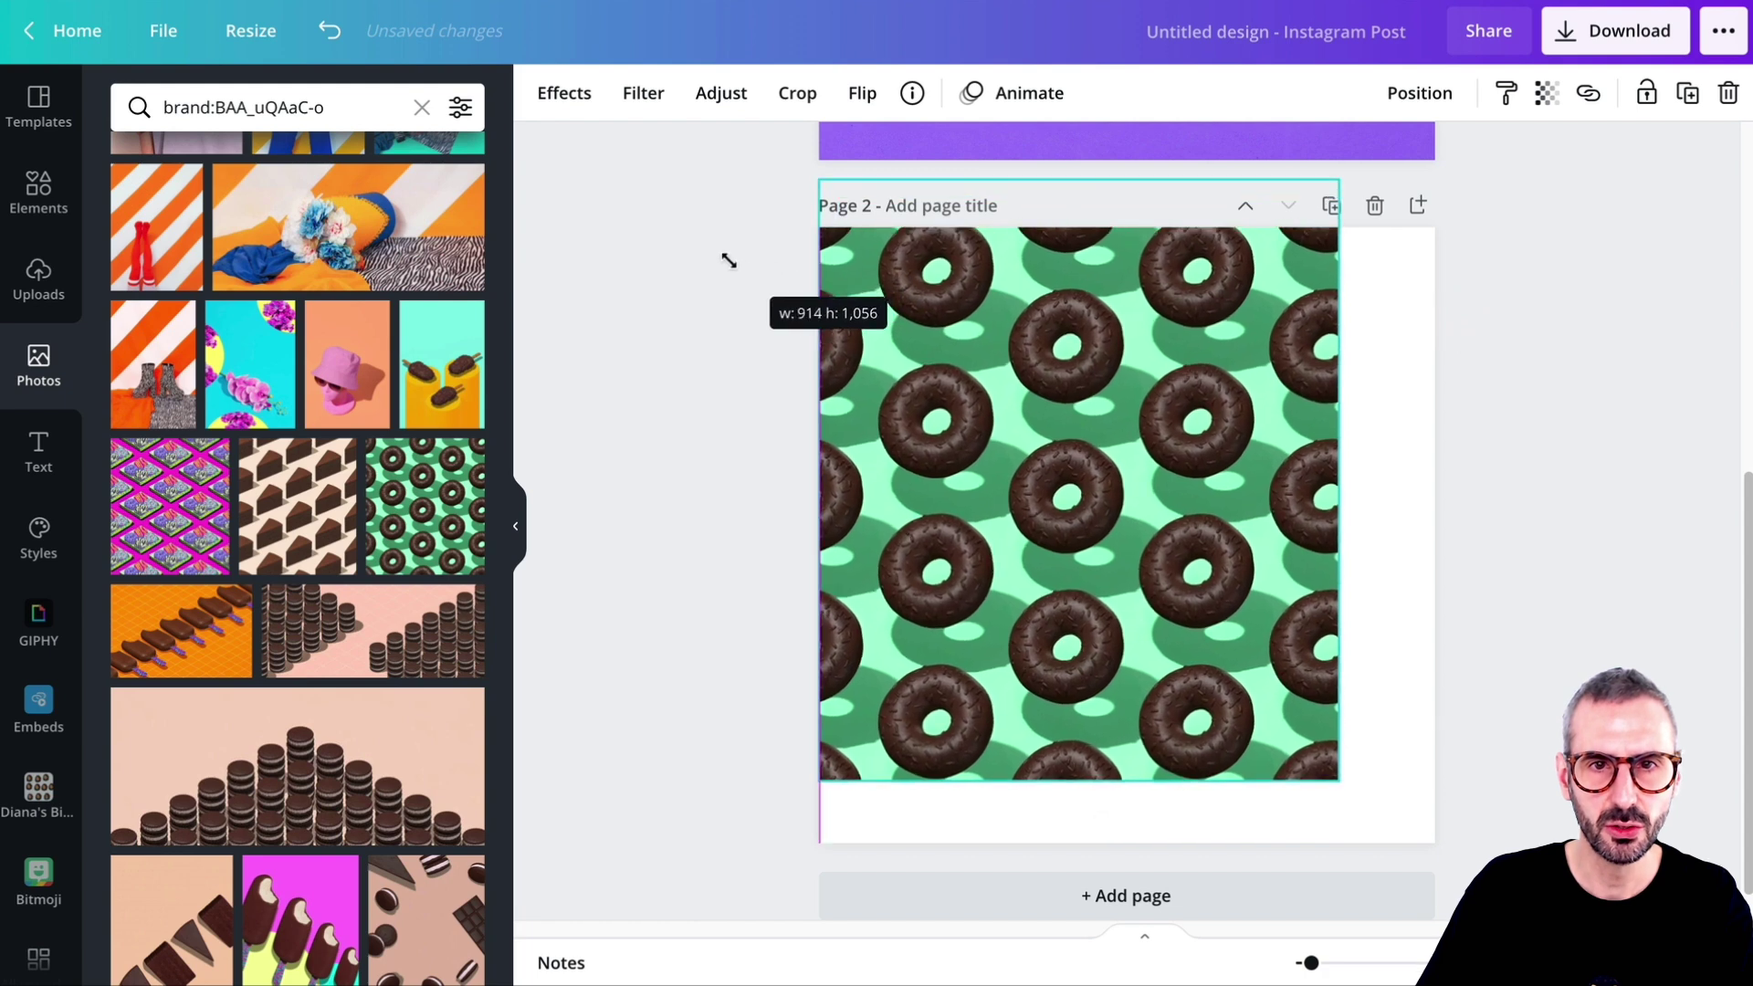
drag(1322, 794, 1452, 913)
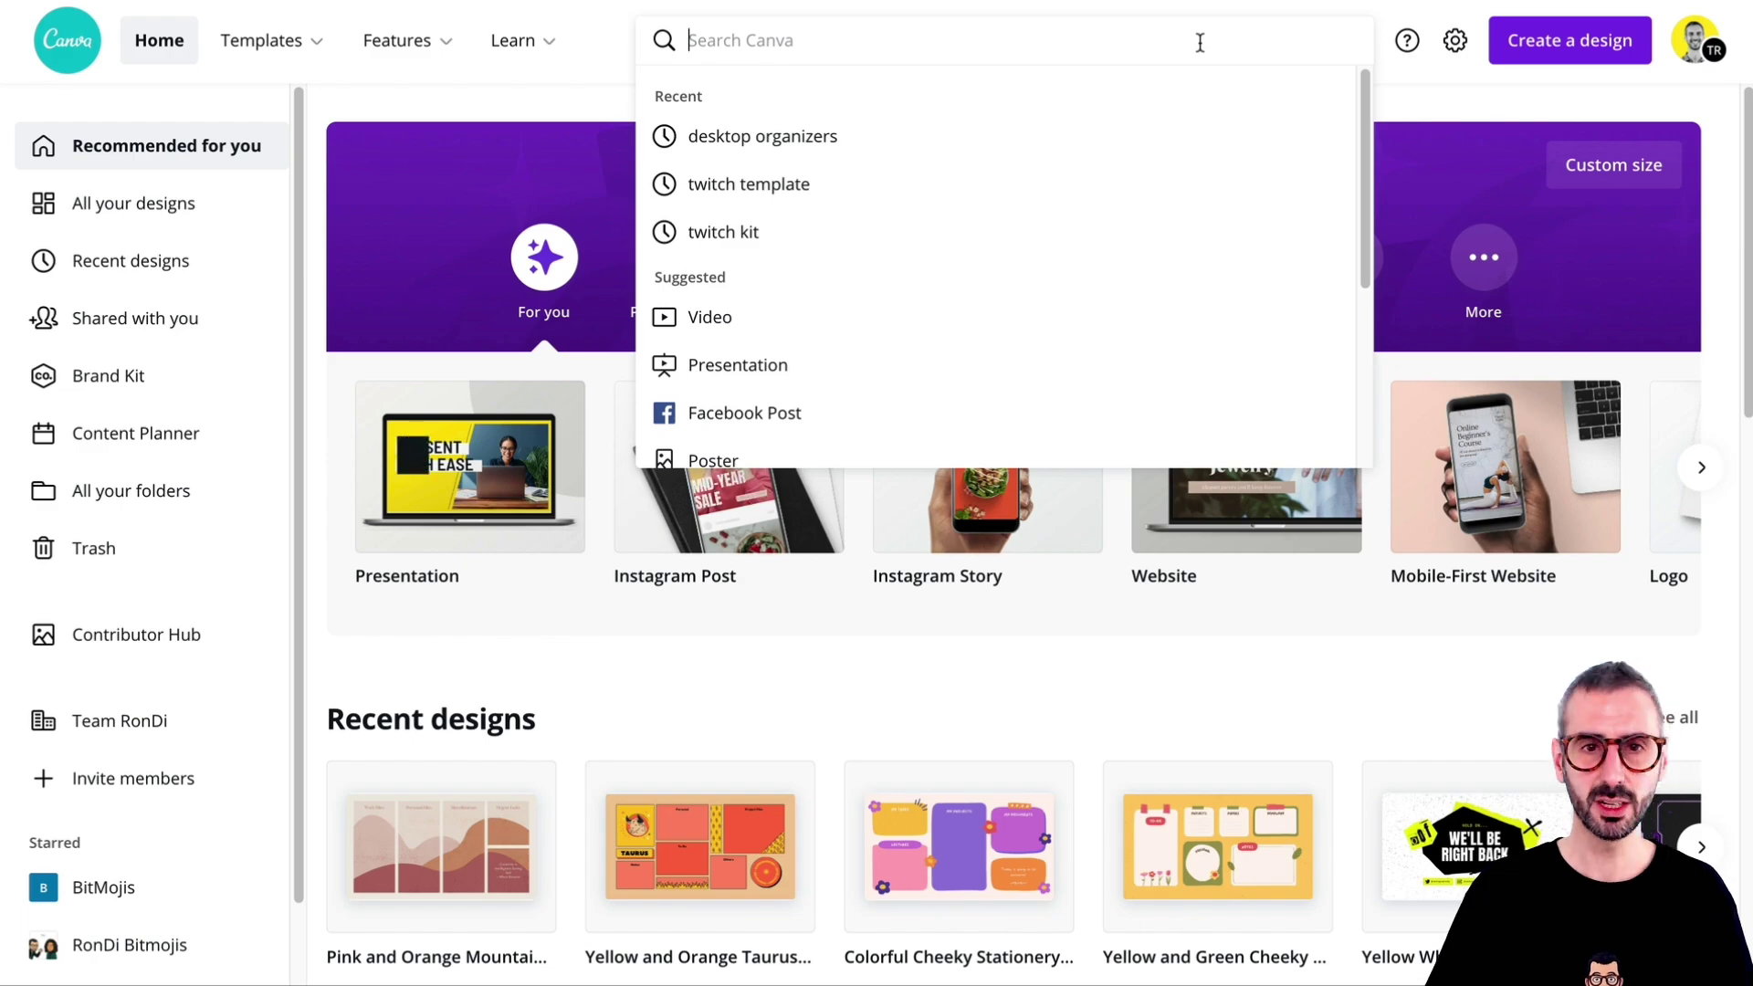
Search templates for 'twitch kit' and browse the 194 Twitch Kit results
text(twitch kit)
key(Return)
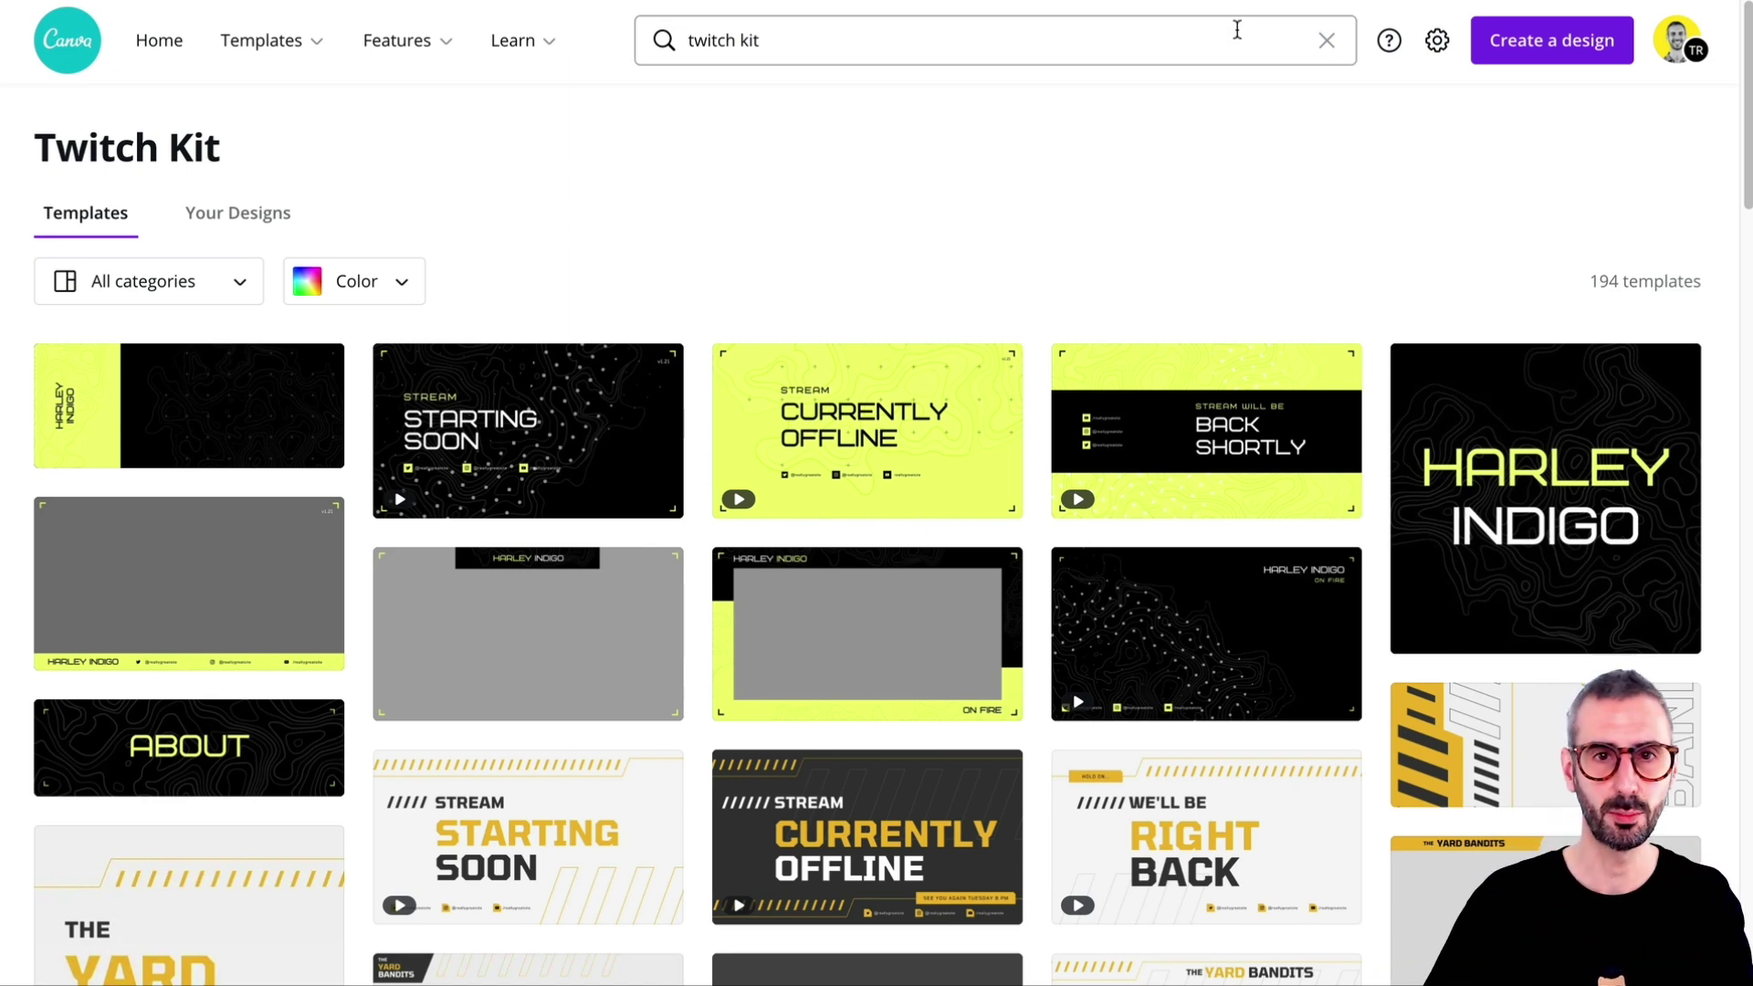
scroll(1193, 300, down, 2)
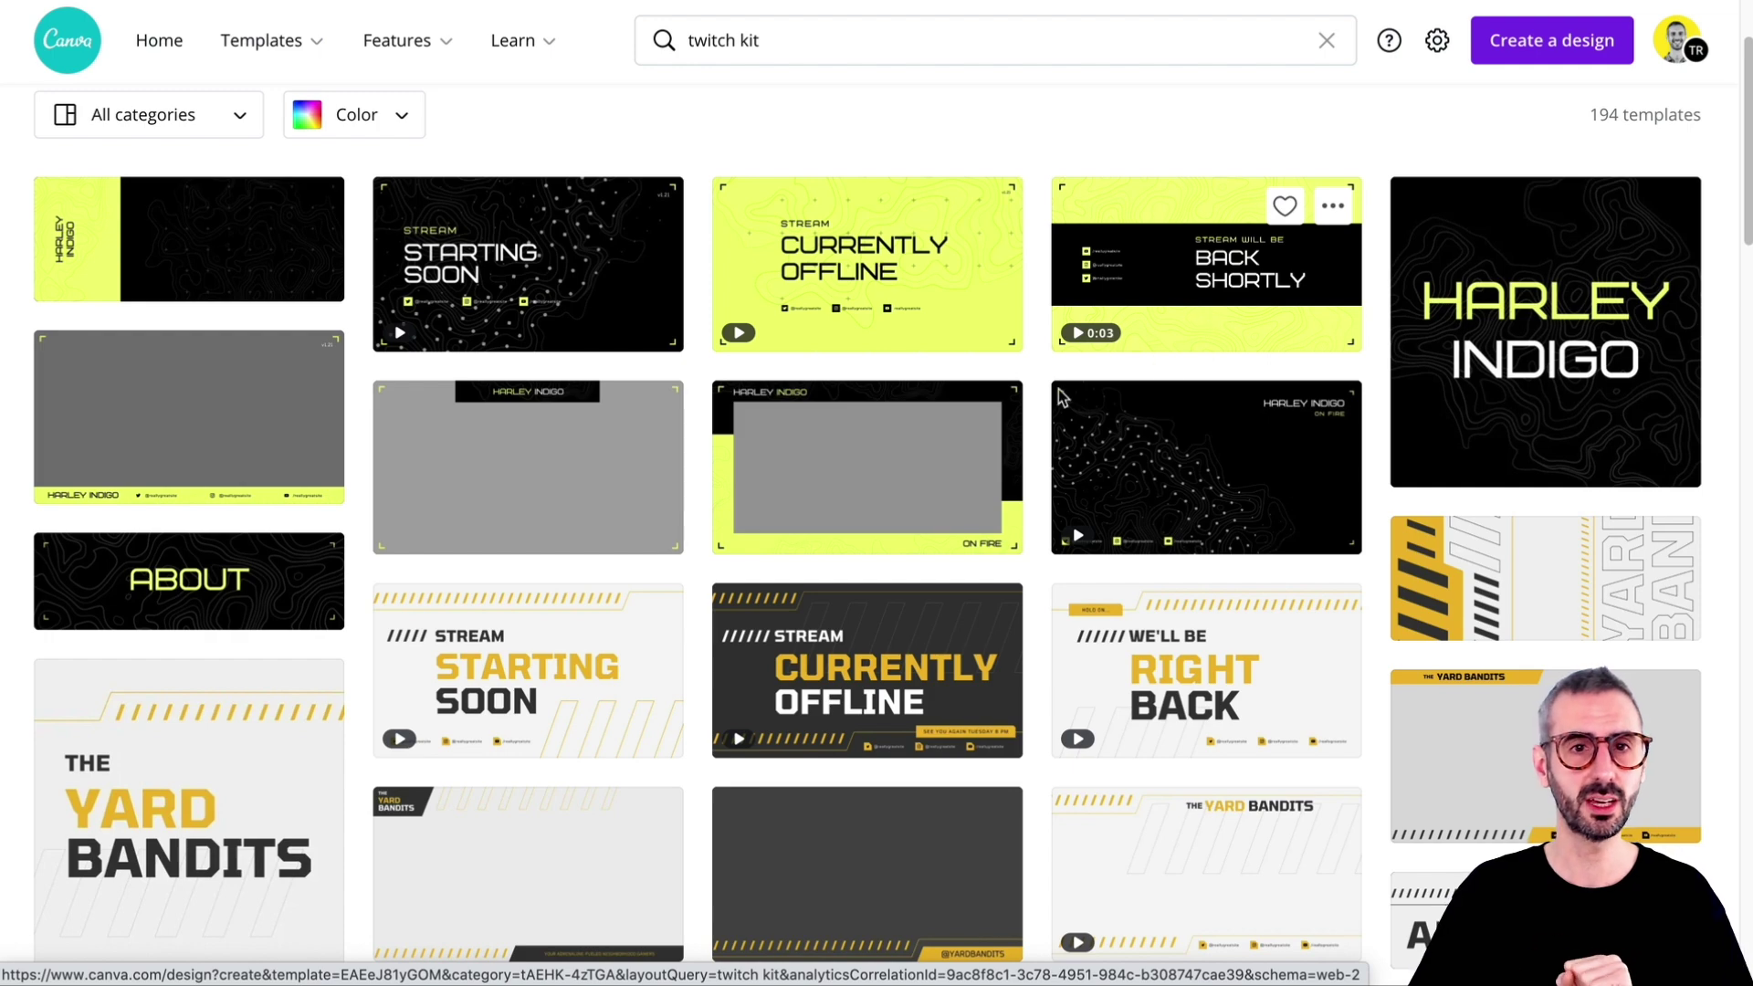
scroll(825, 419, down, 6)
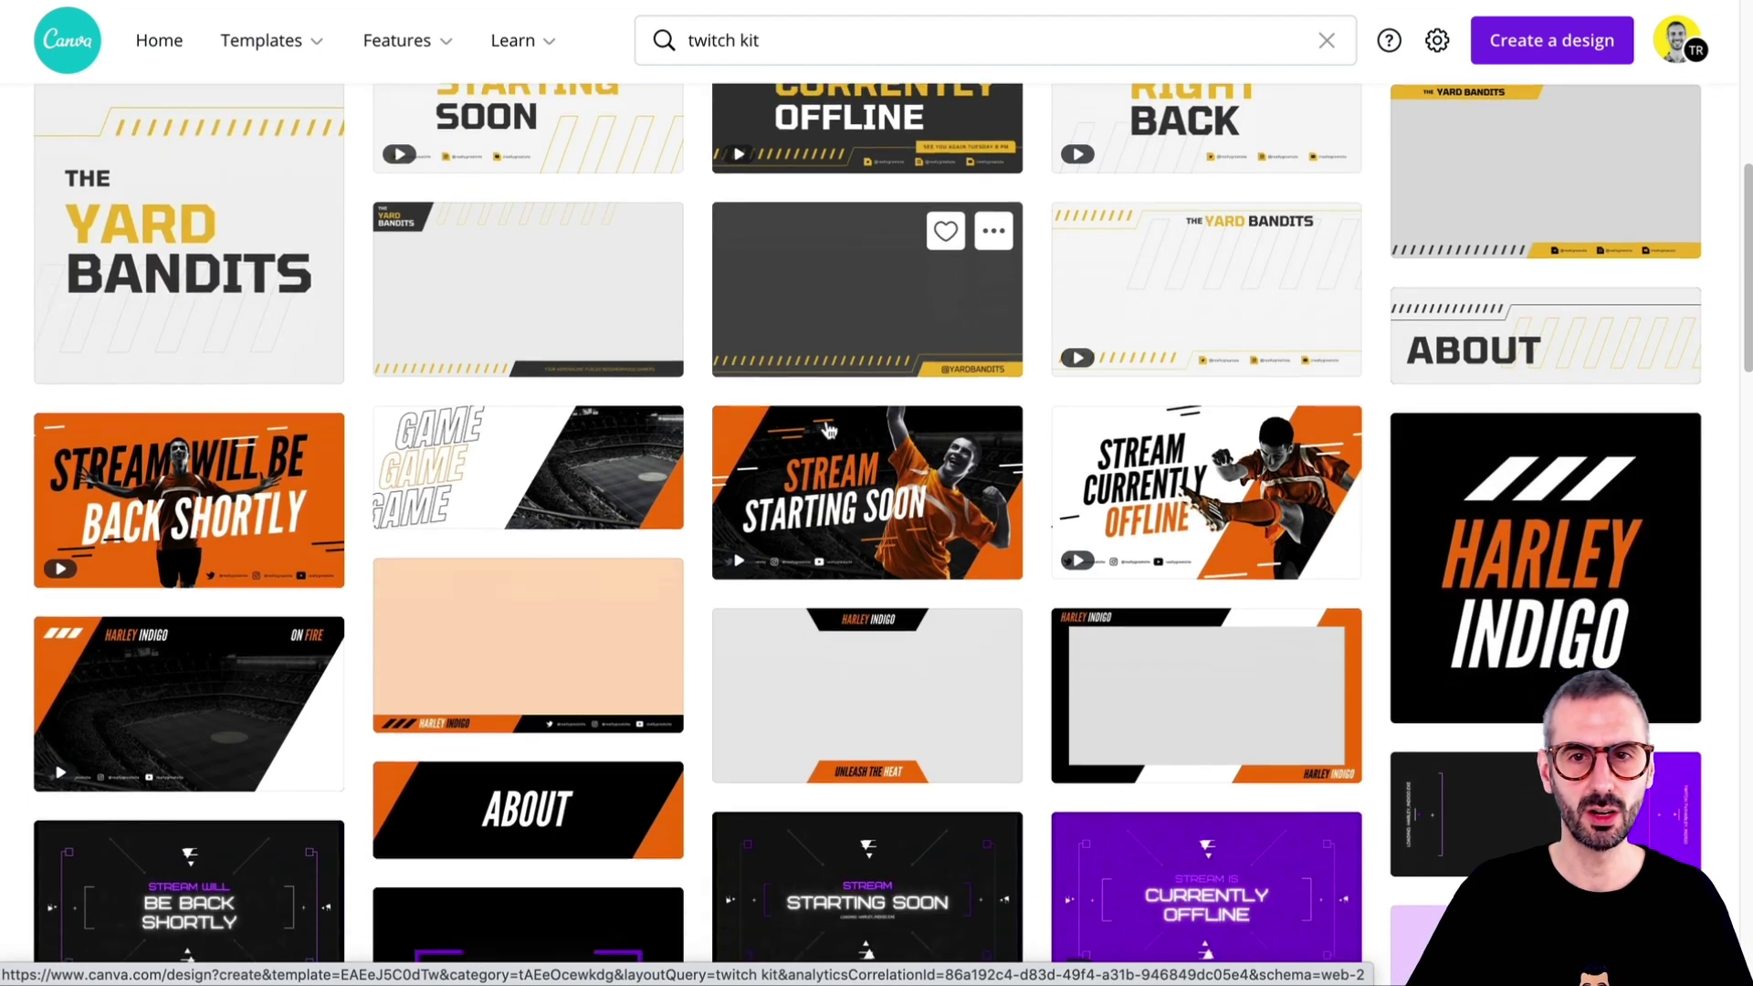
scroll(828, 429, down, 1)
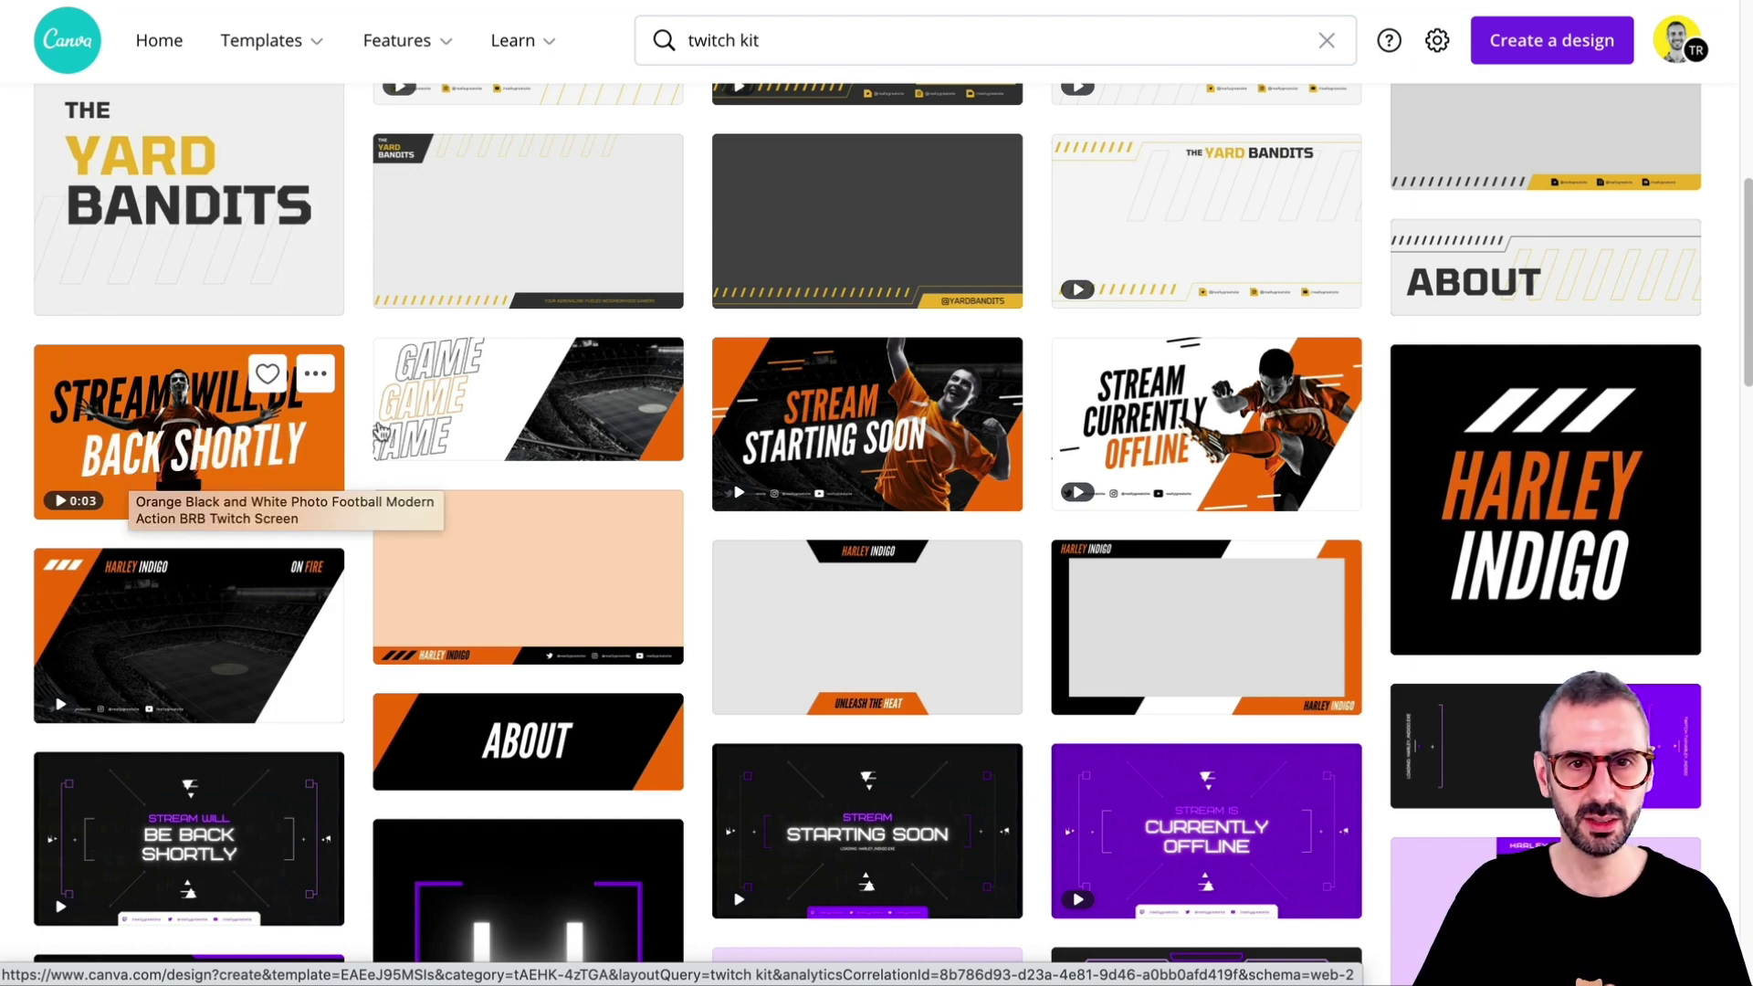
scroll(764, 457, down, 8)
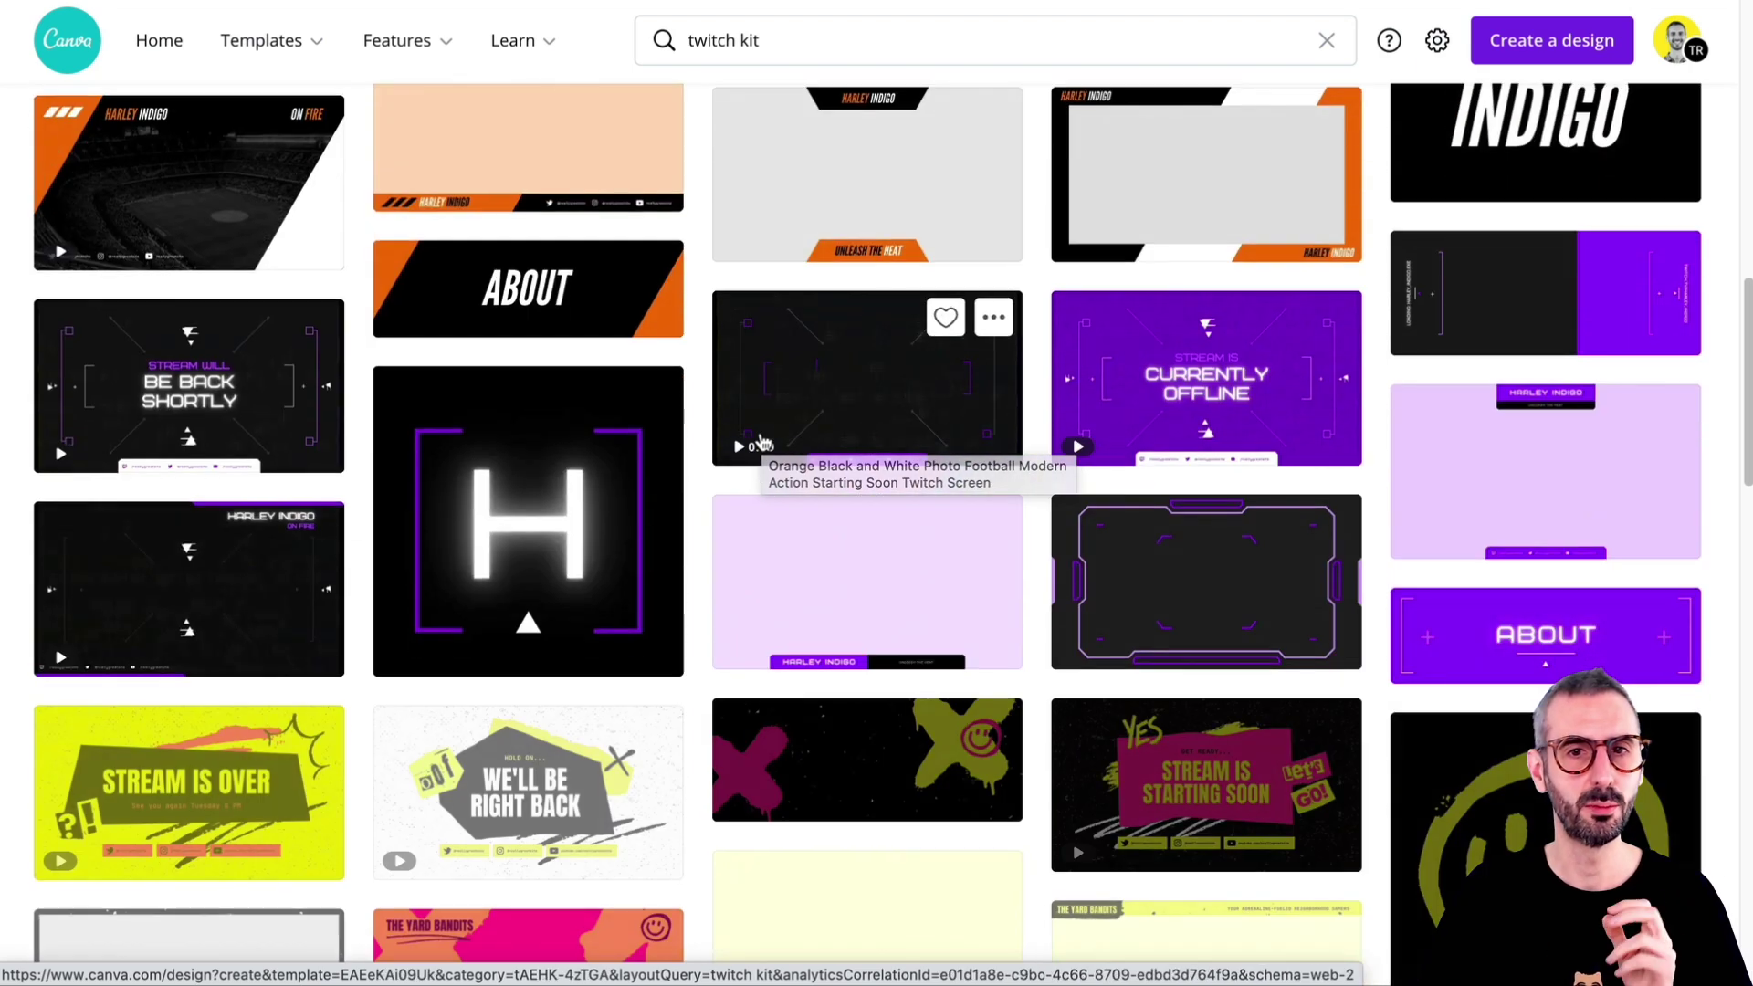
scroll(763, 456, down, 1)
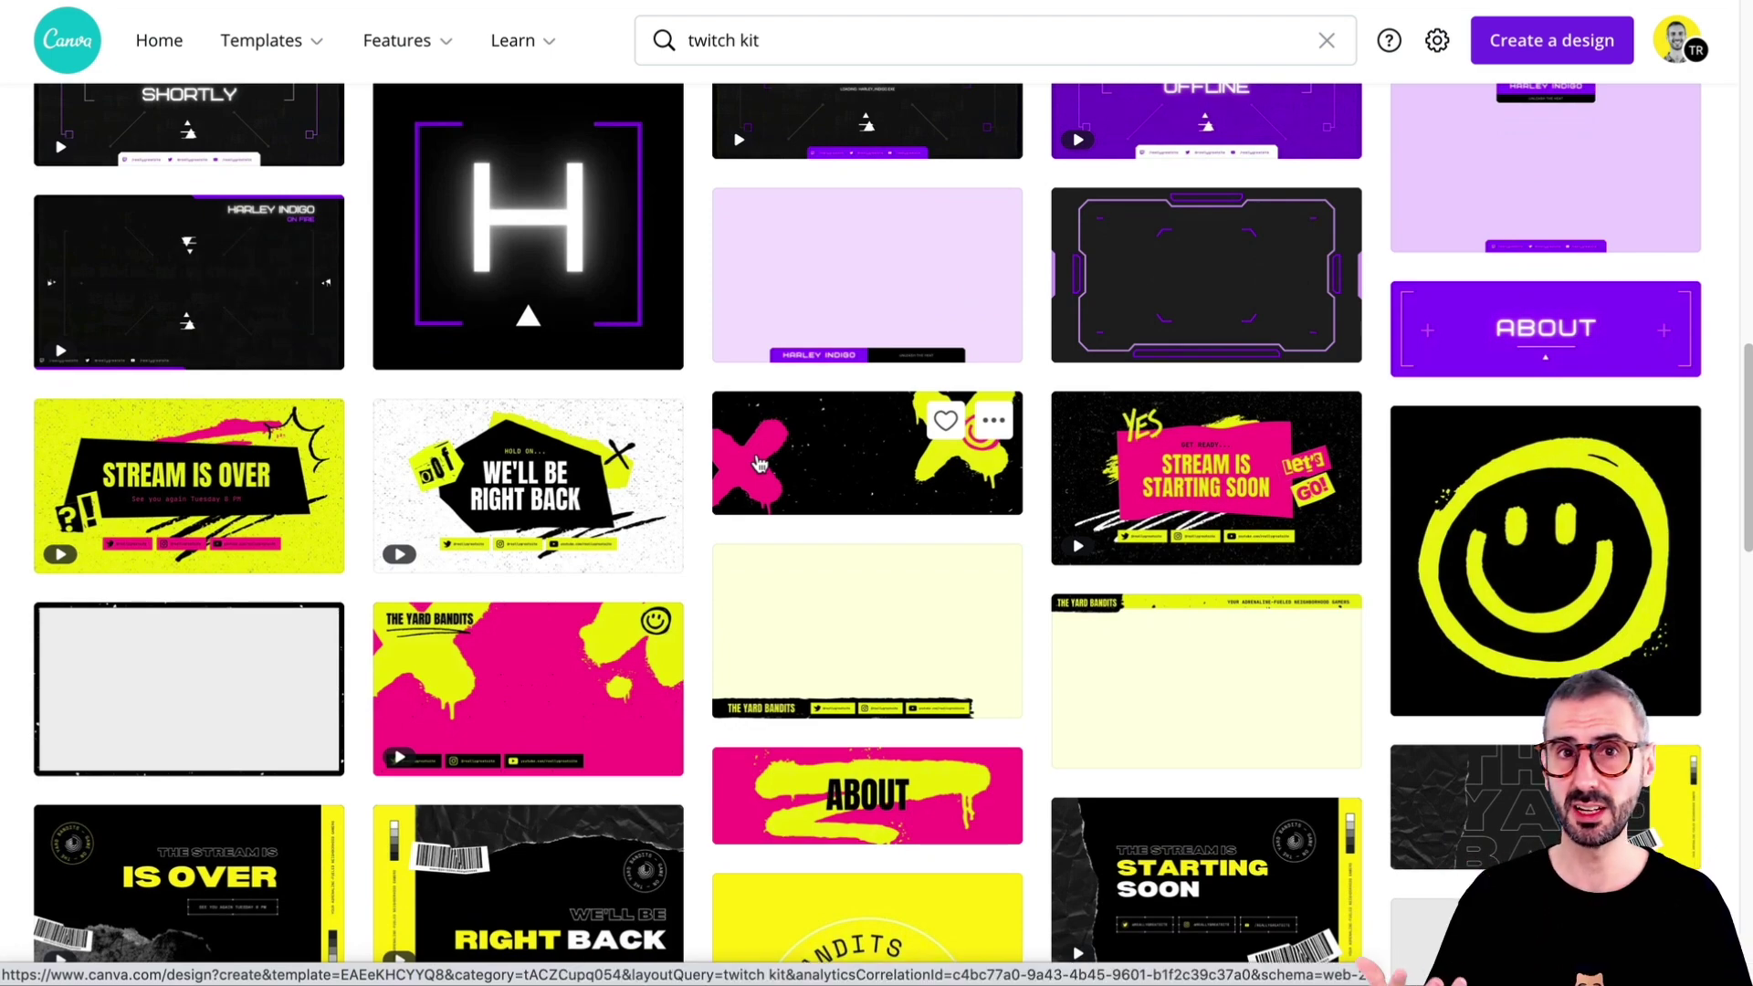
scroll(761, 456, up, 10)
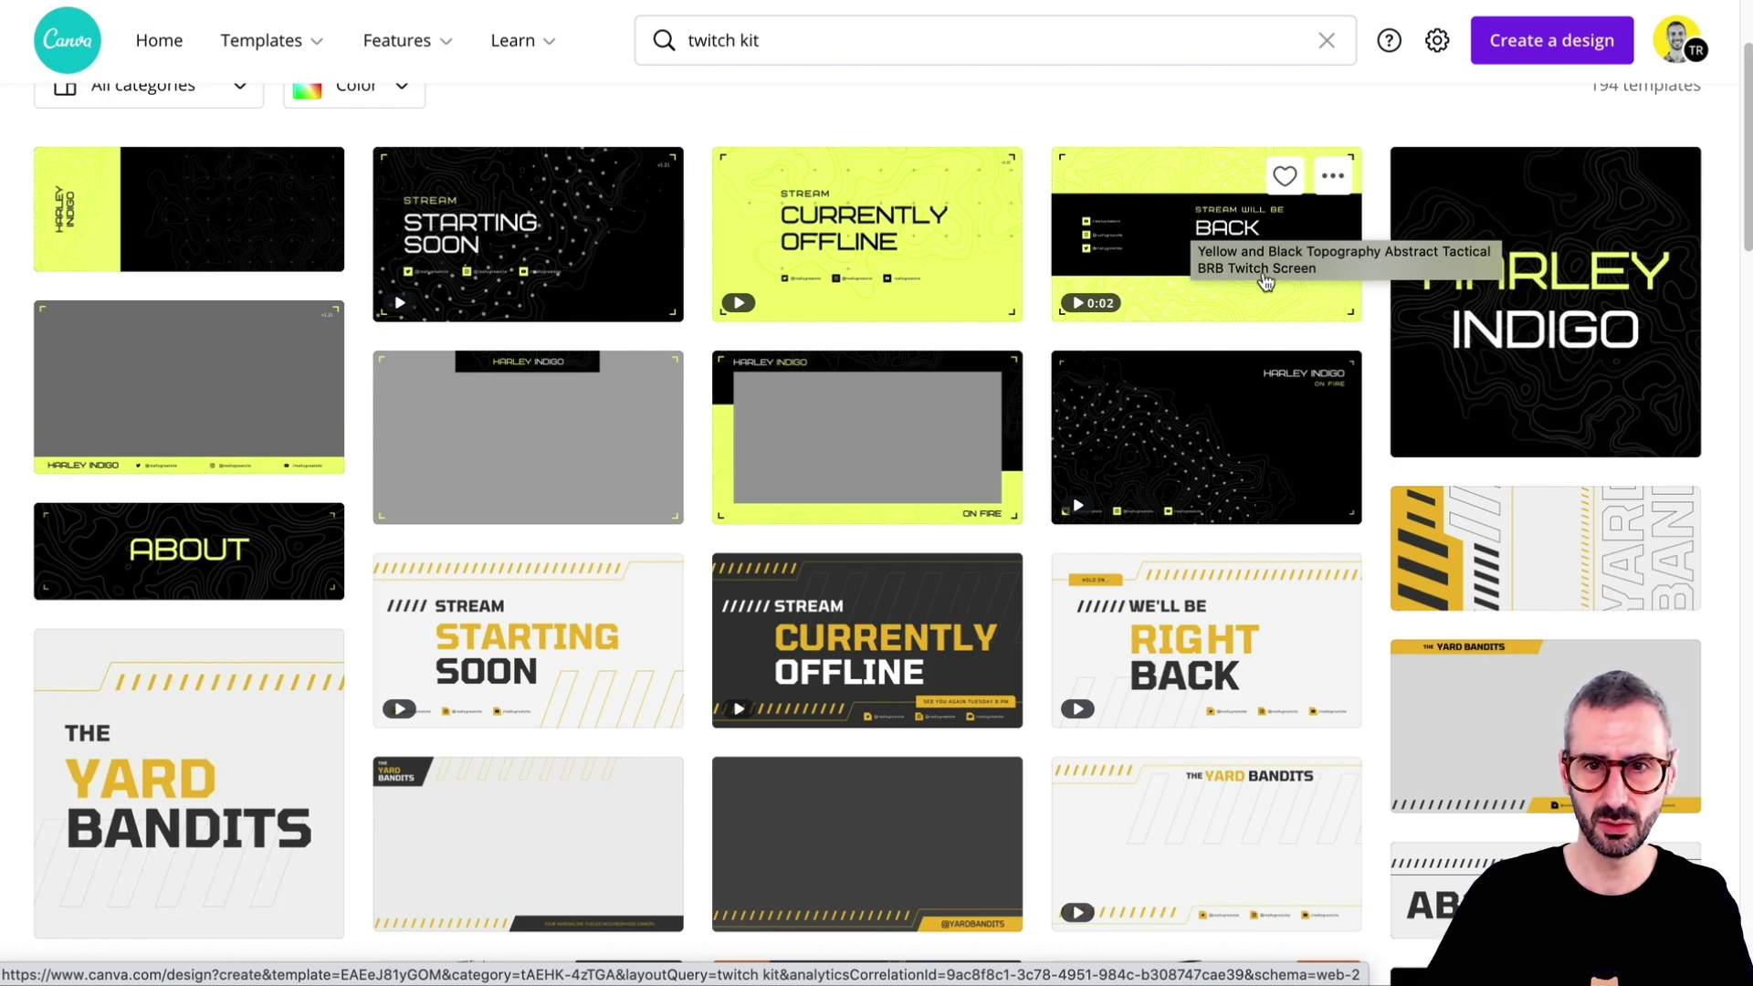
scroll(1264, 281, down, 8)
scroll(1403, 400, up, 2)
scroll(1460, 410, down, 12)
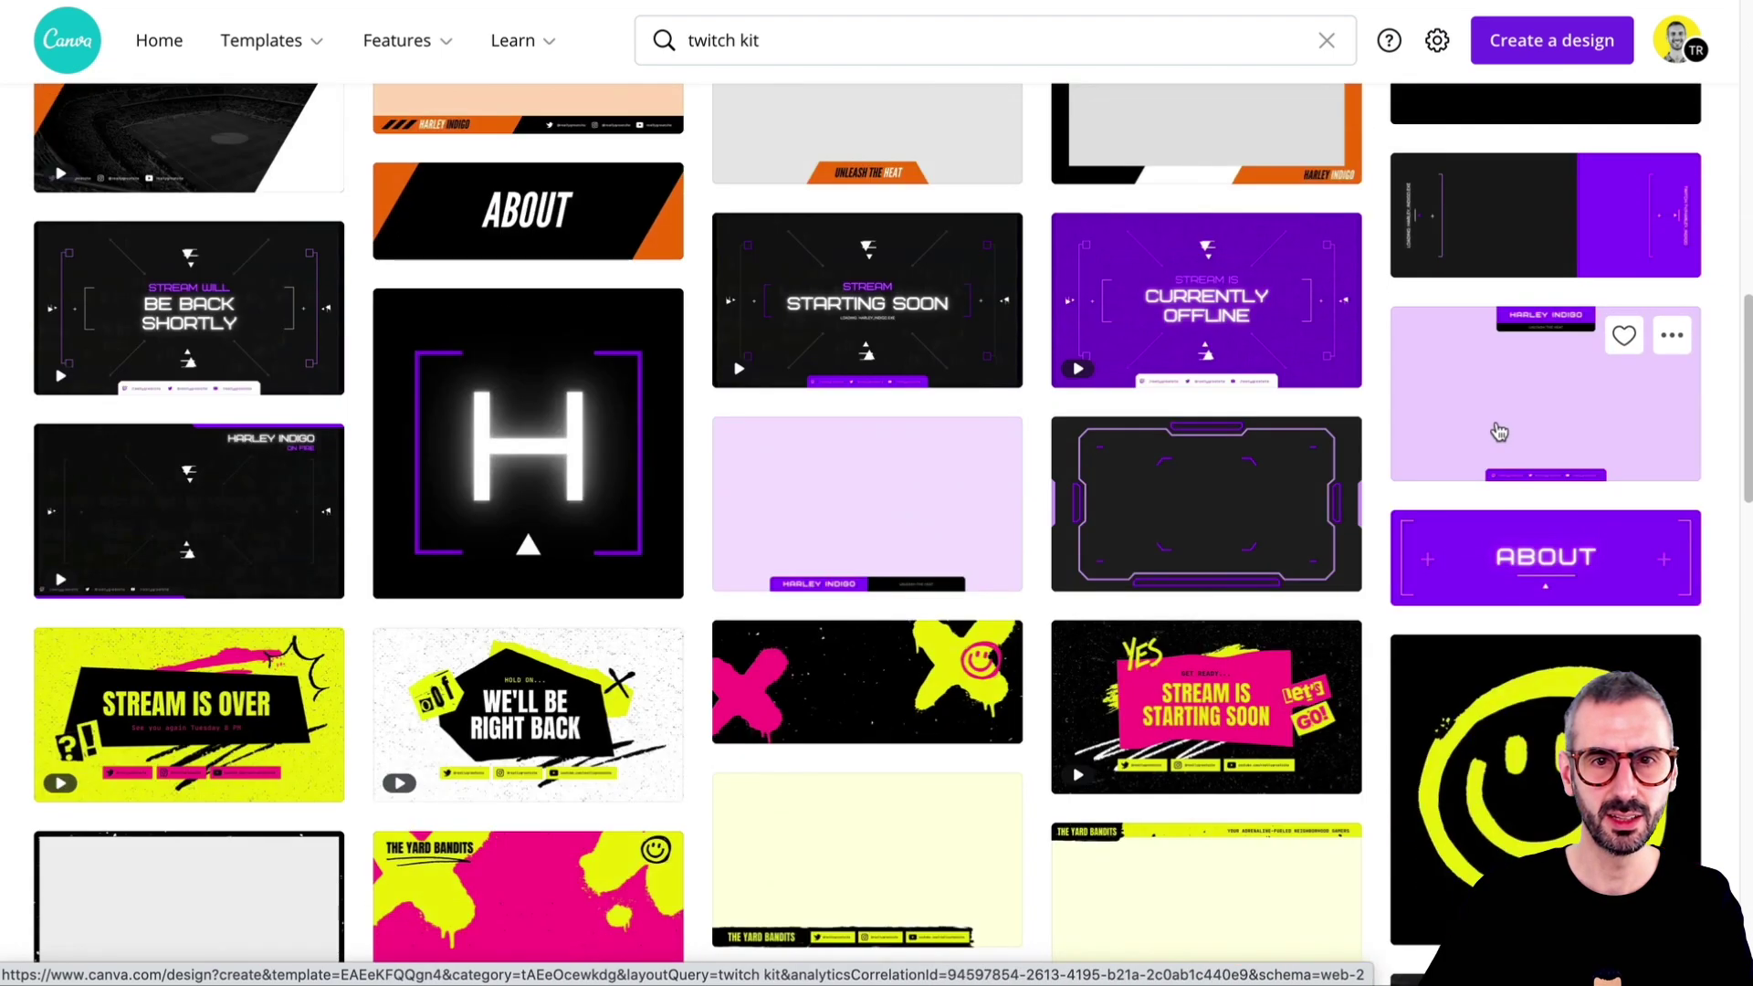
scroll(320, 502, up, 9)
scroll(319, 502, up, 15)
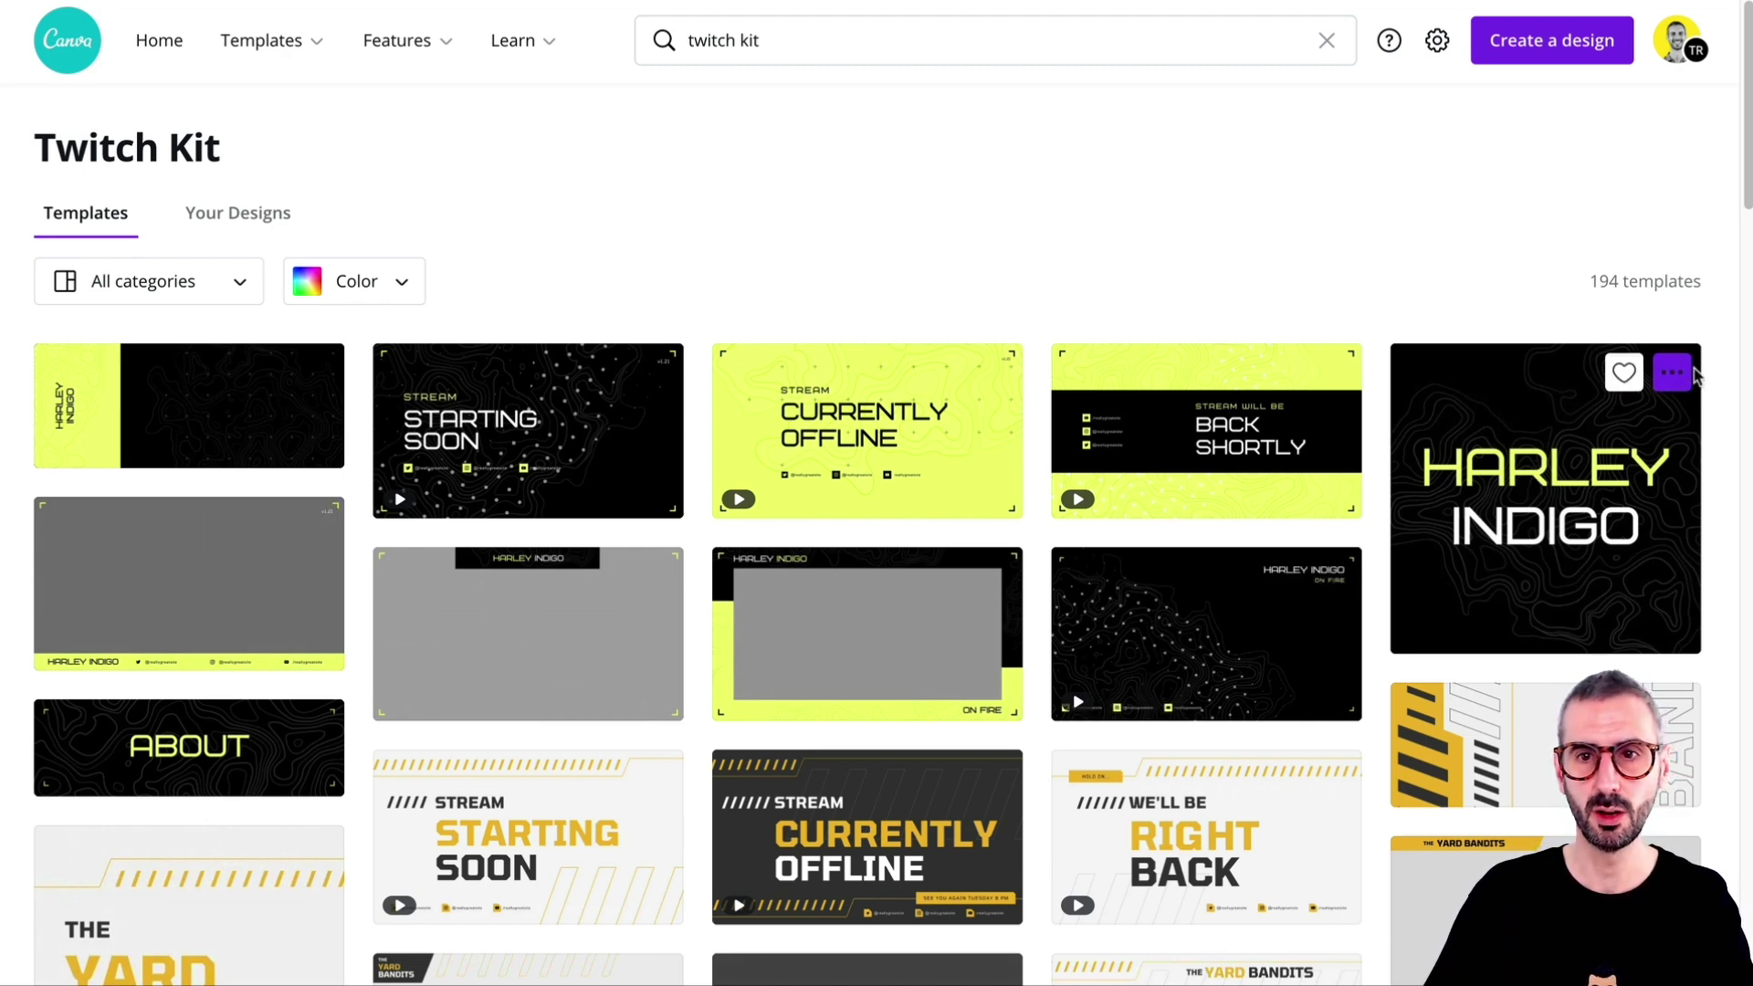
click(1673, 374)
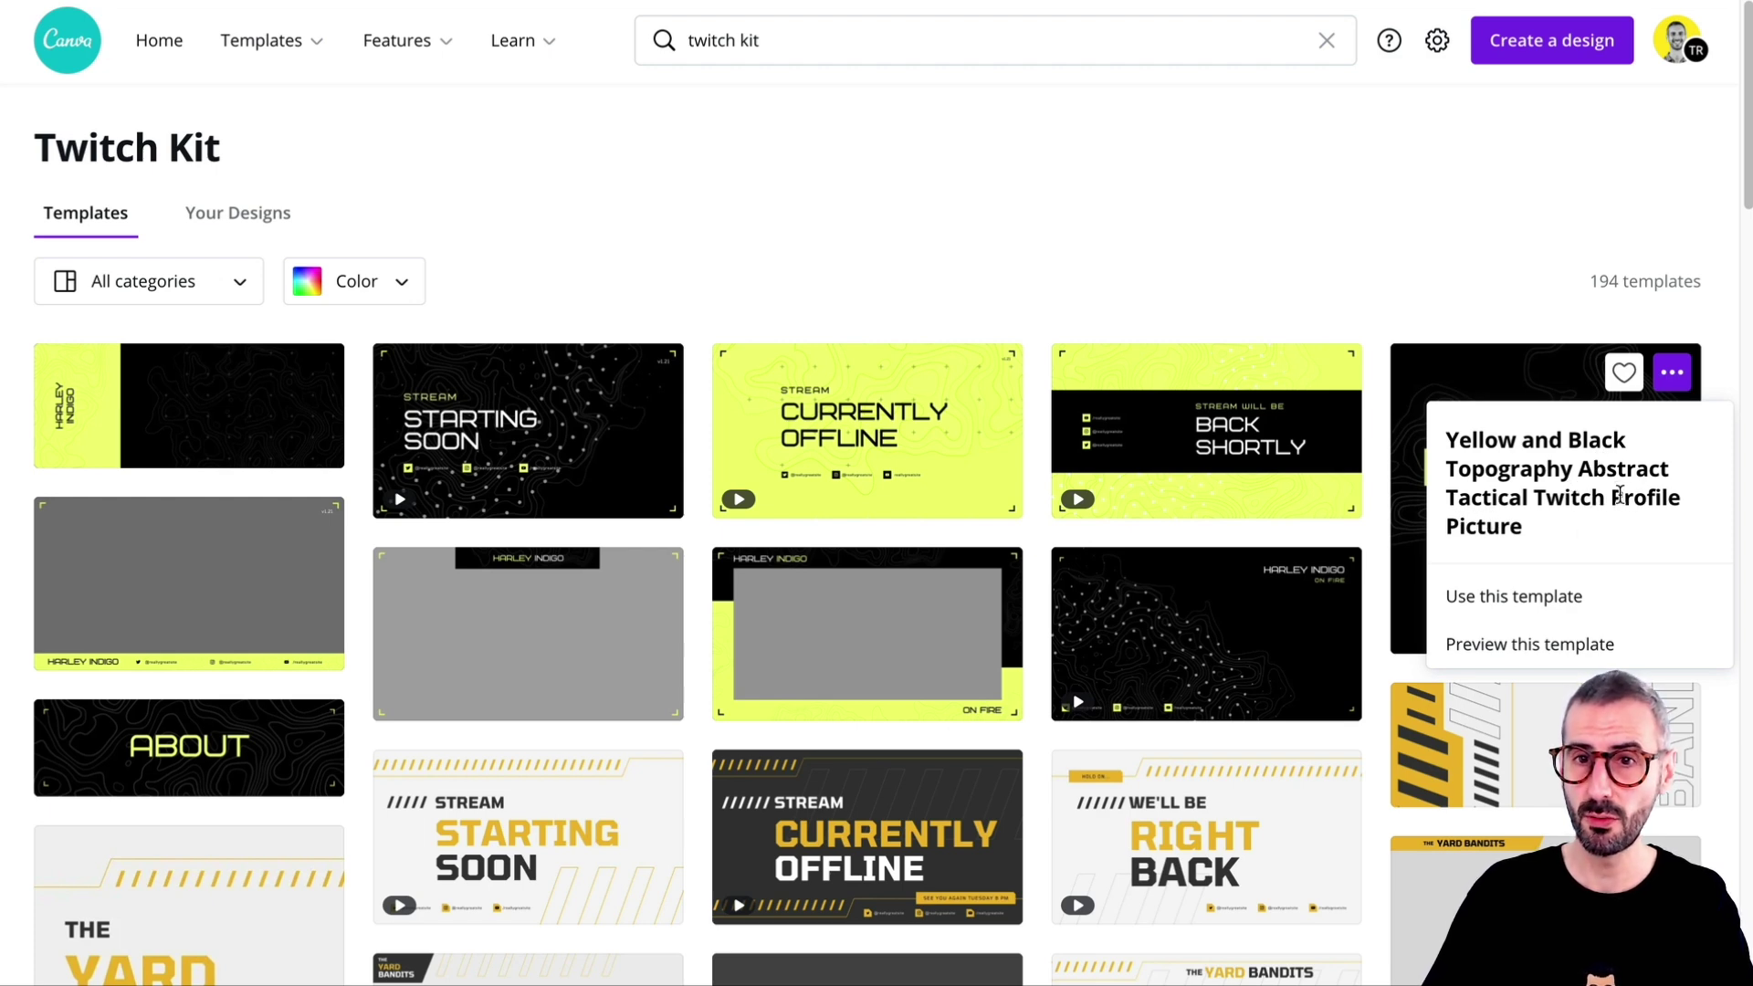
click(1353, 259)
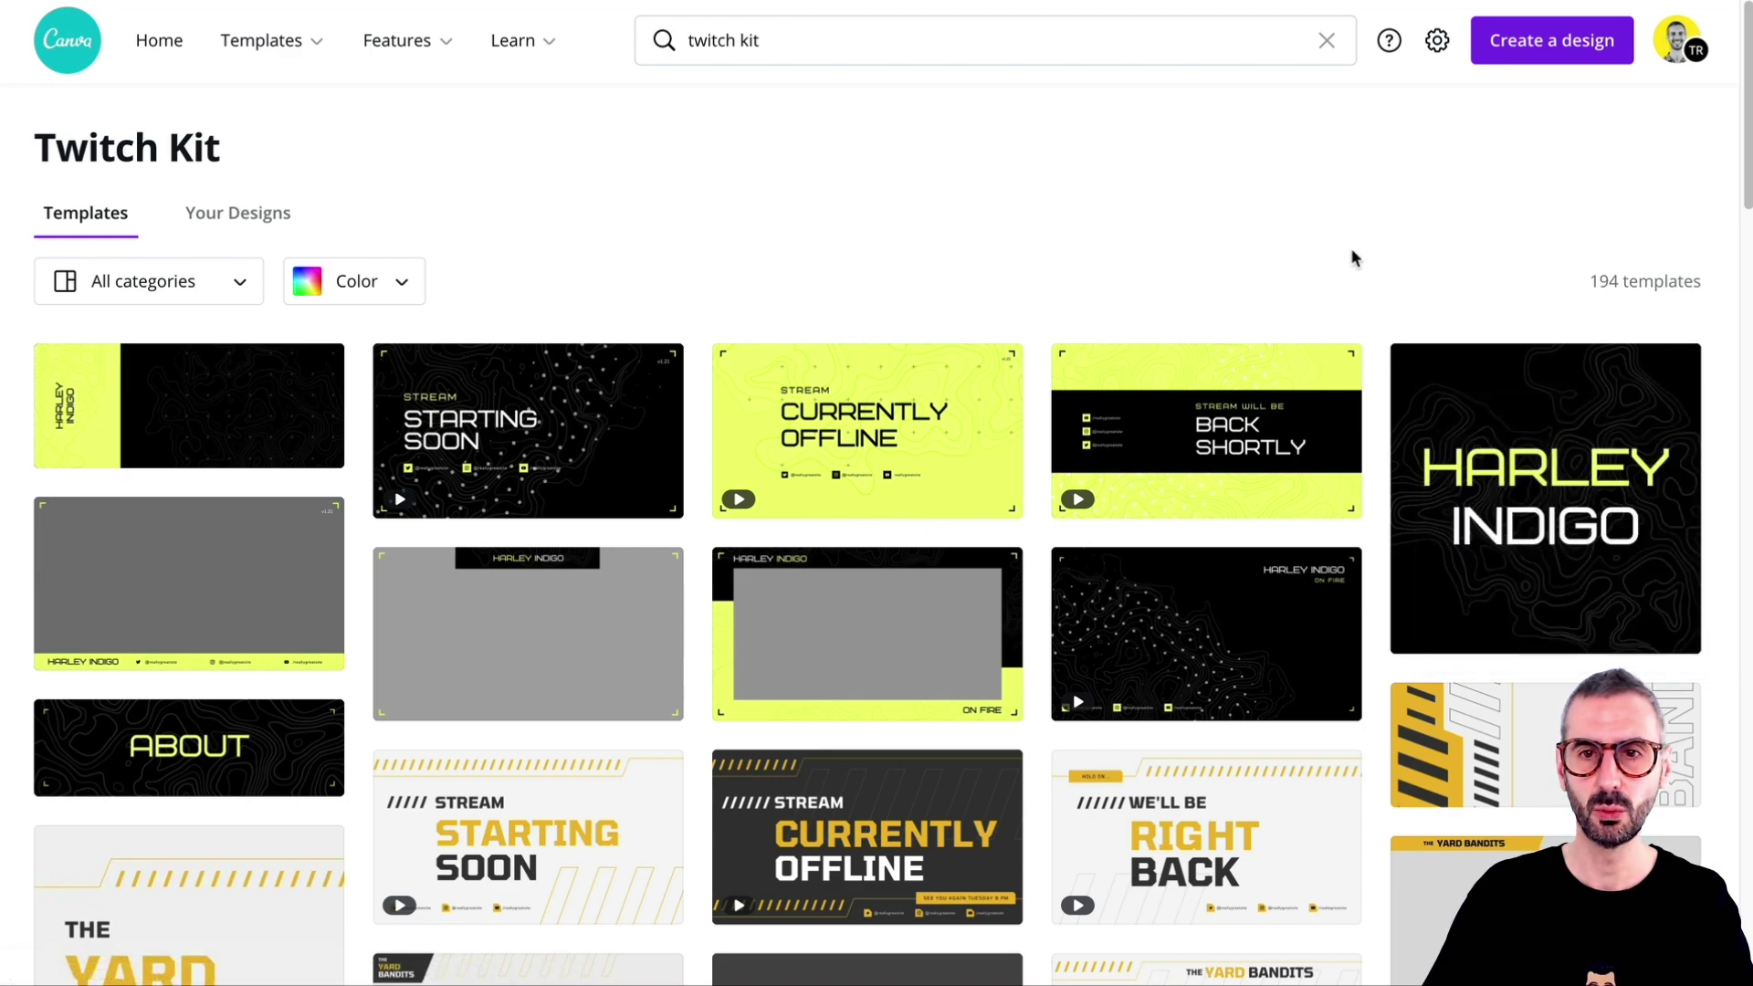
scroll(1559, 543, down, 5)
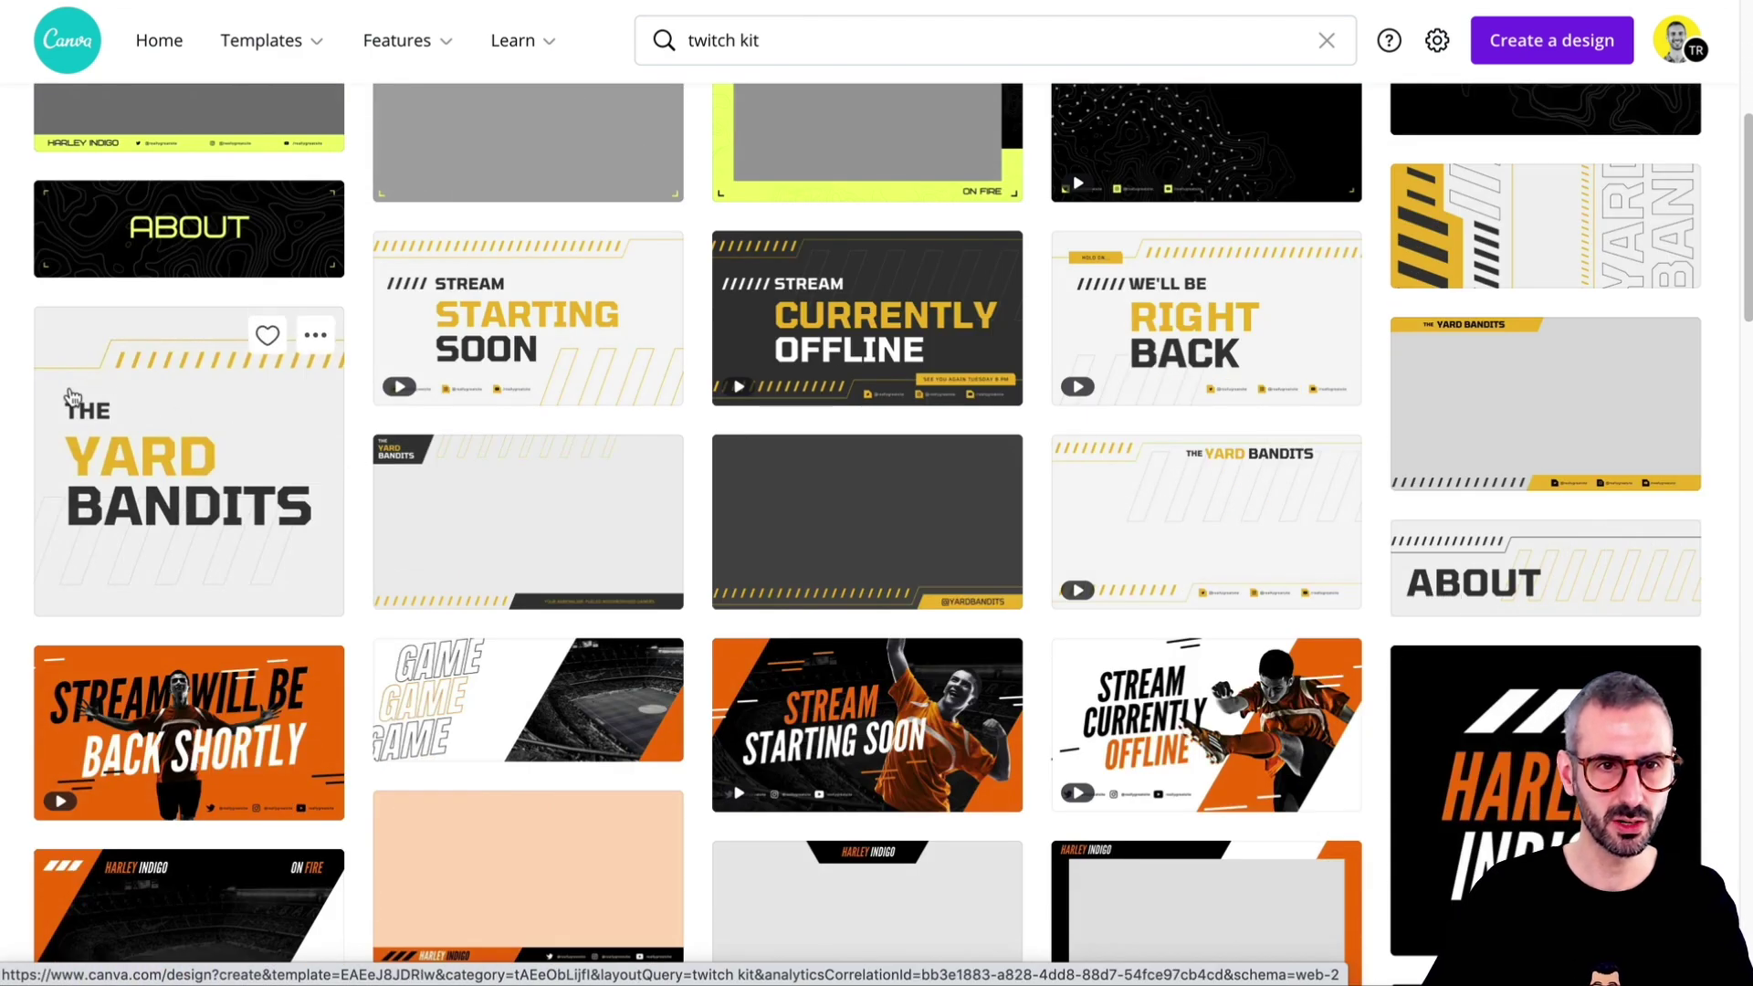
scroll(241, 423, down, 6)
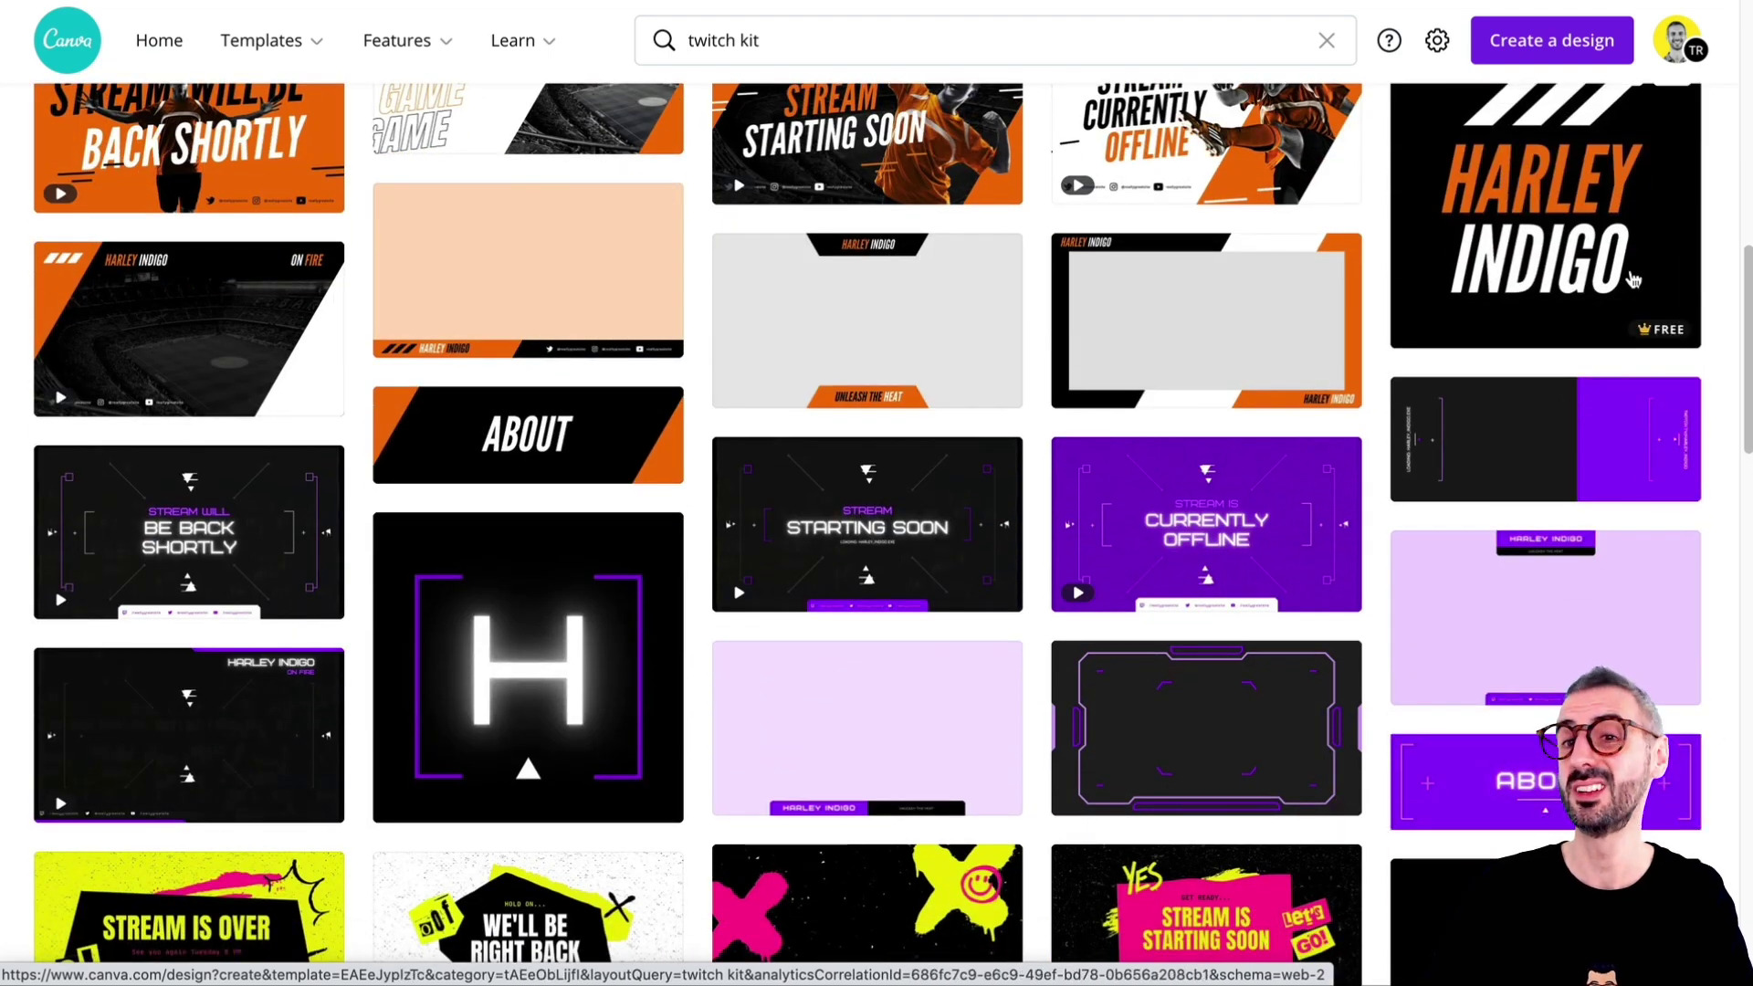
scroll(1032, 566, down, 6)
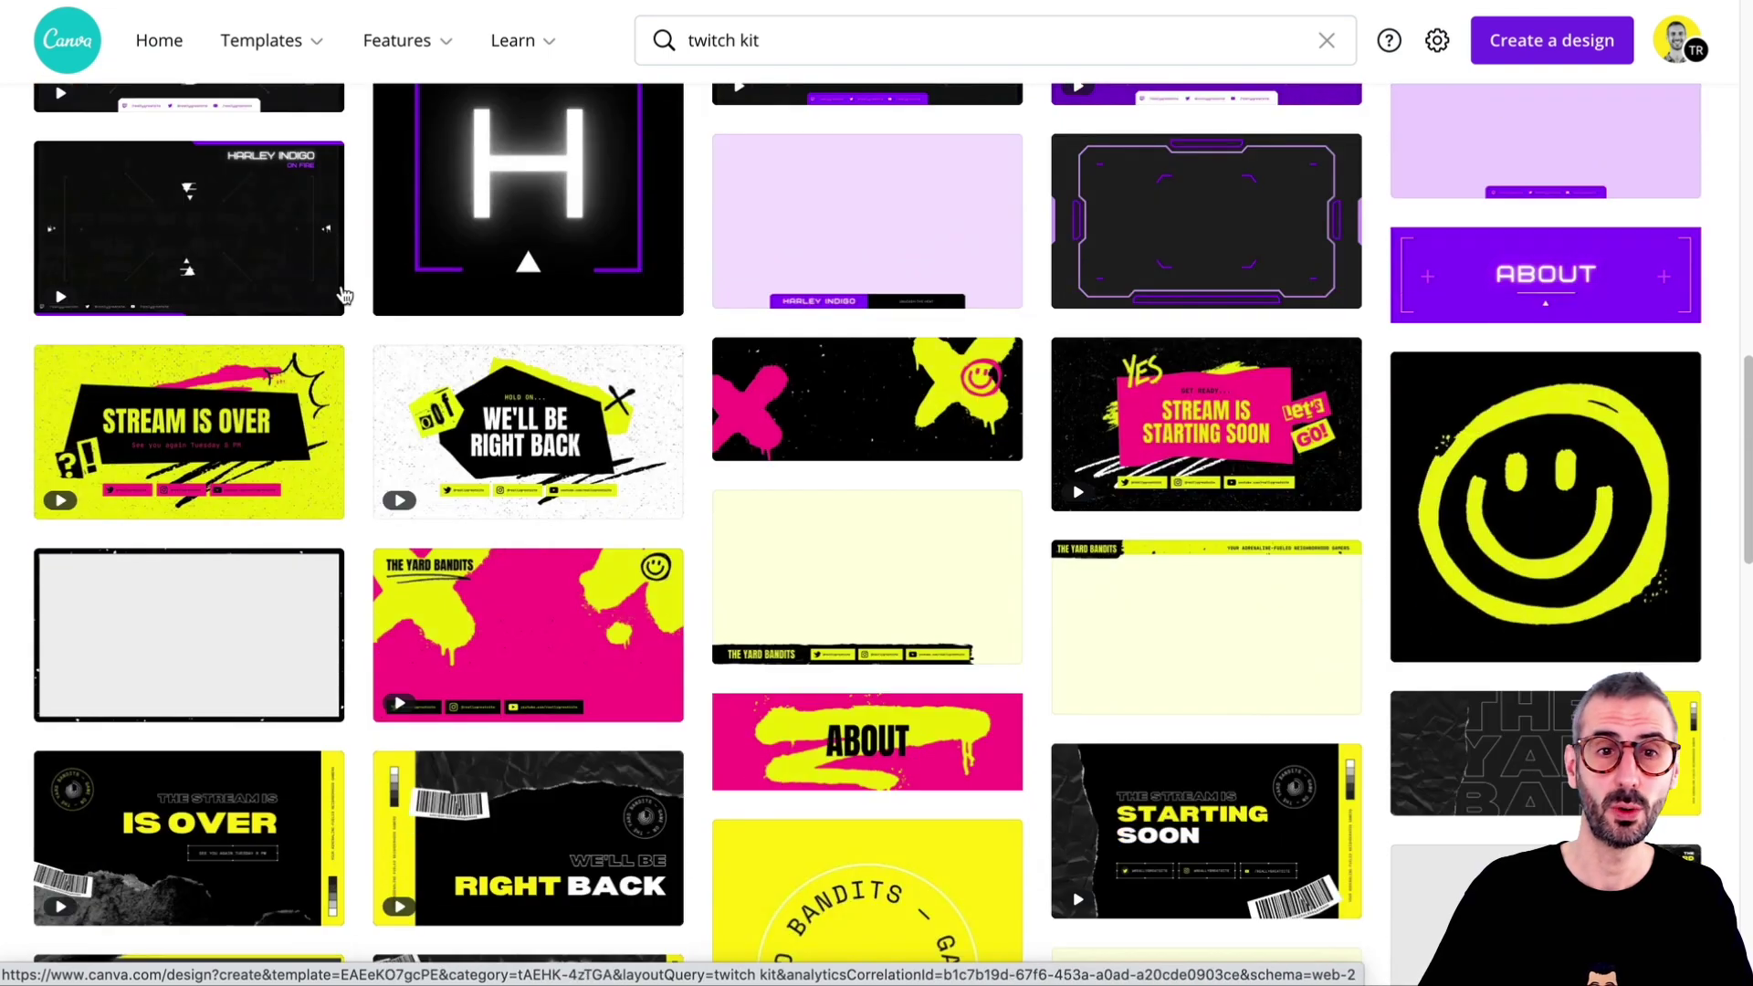
scroll(537, 305, up, 3)
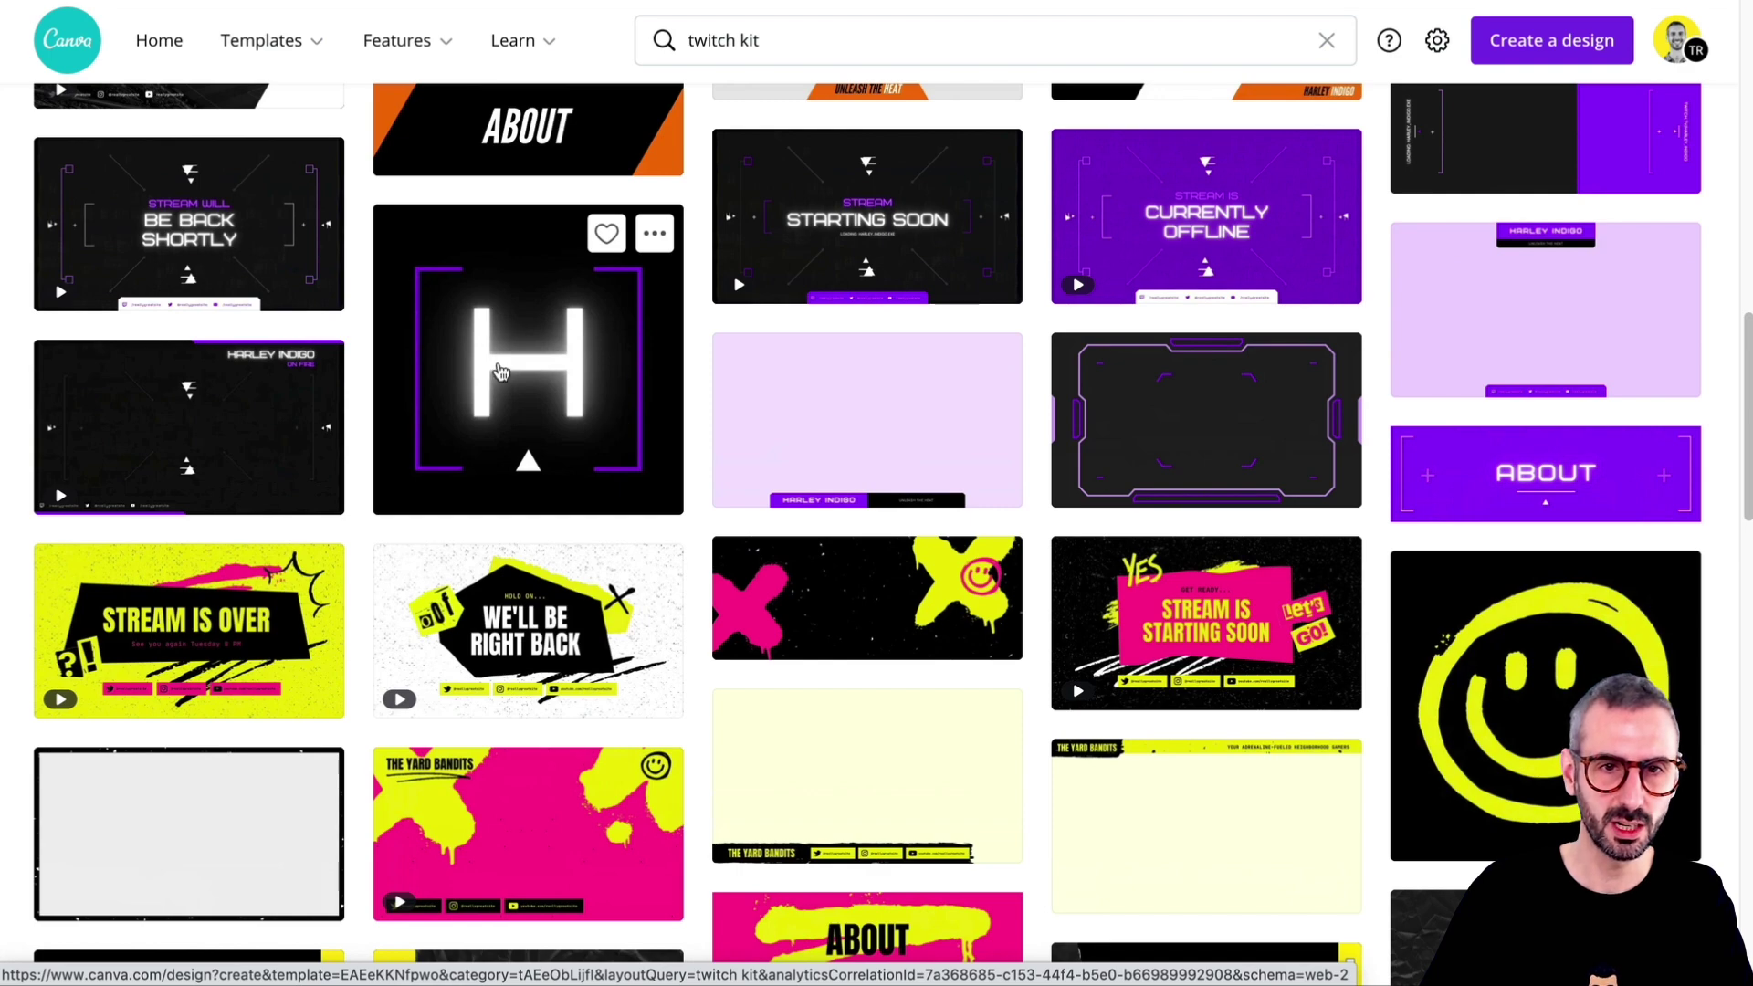
scroll(566, 384, up, 15)
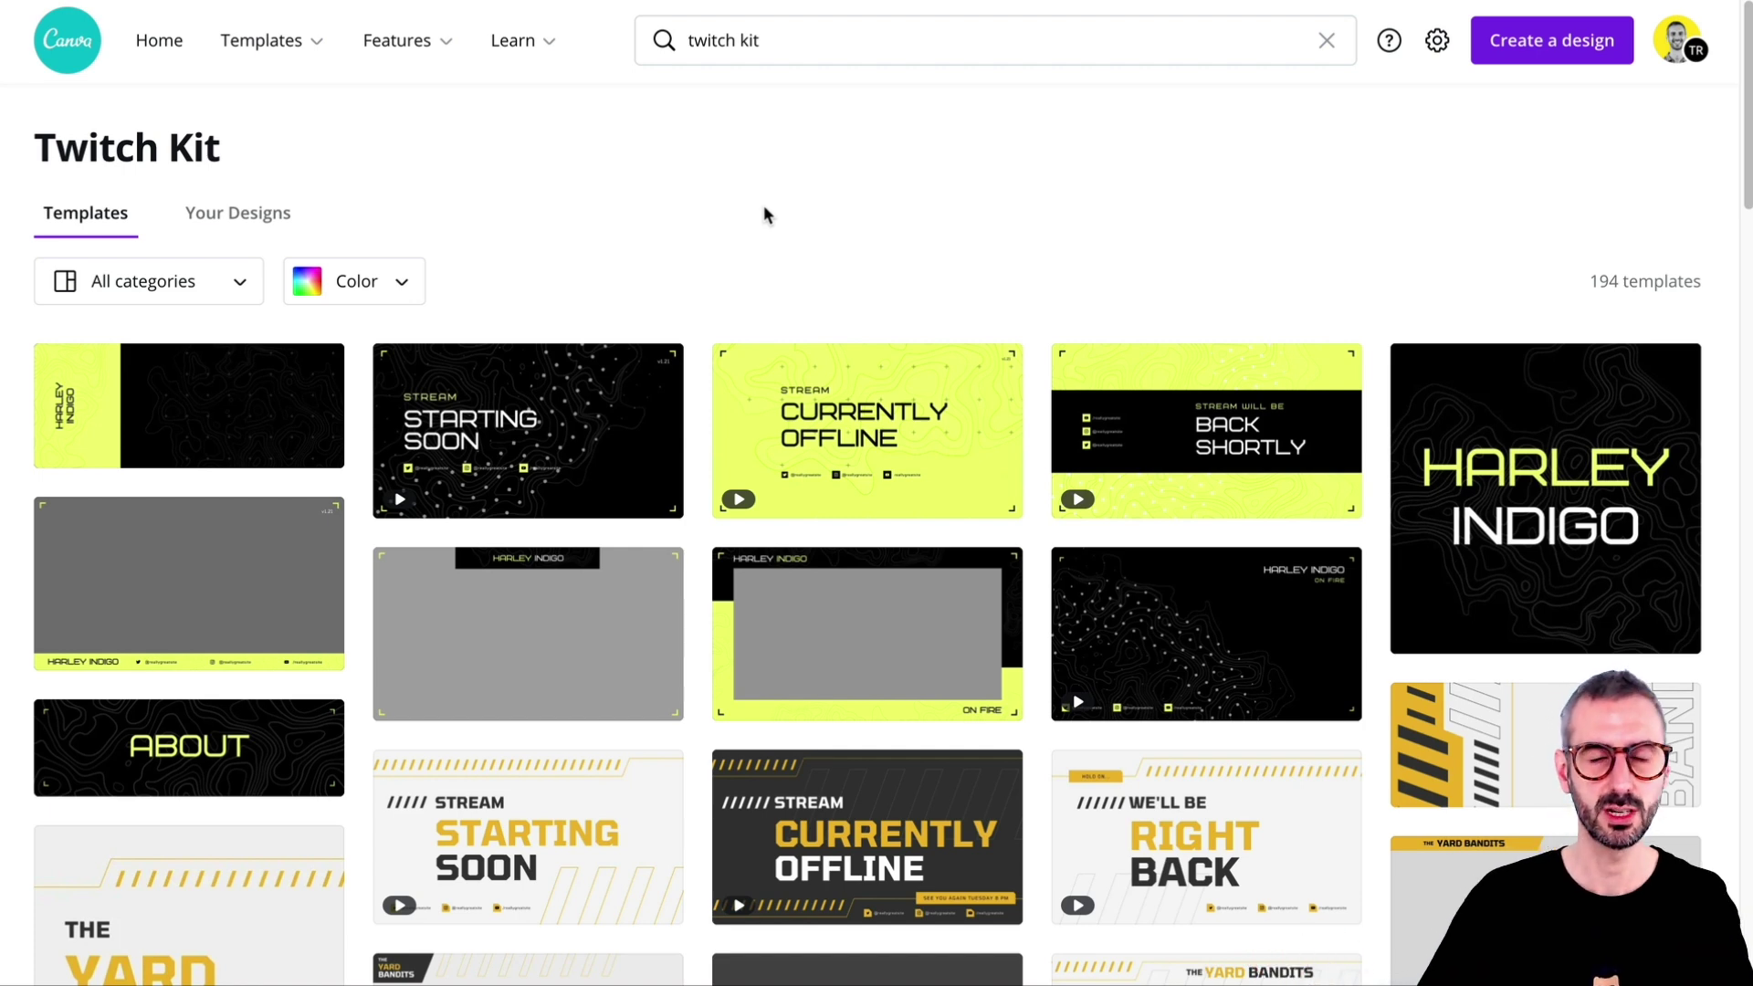
Browse the Twitch Kit templates to open the yellow and black Tactical Twitch Webcam template
mouse_move(454, 454)
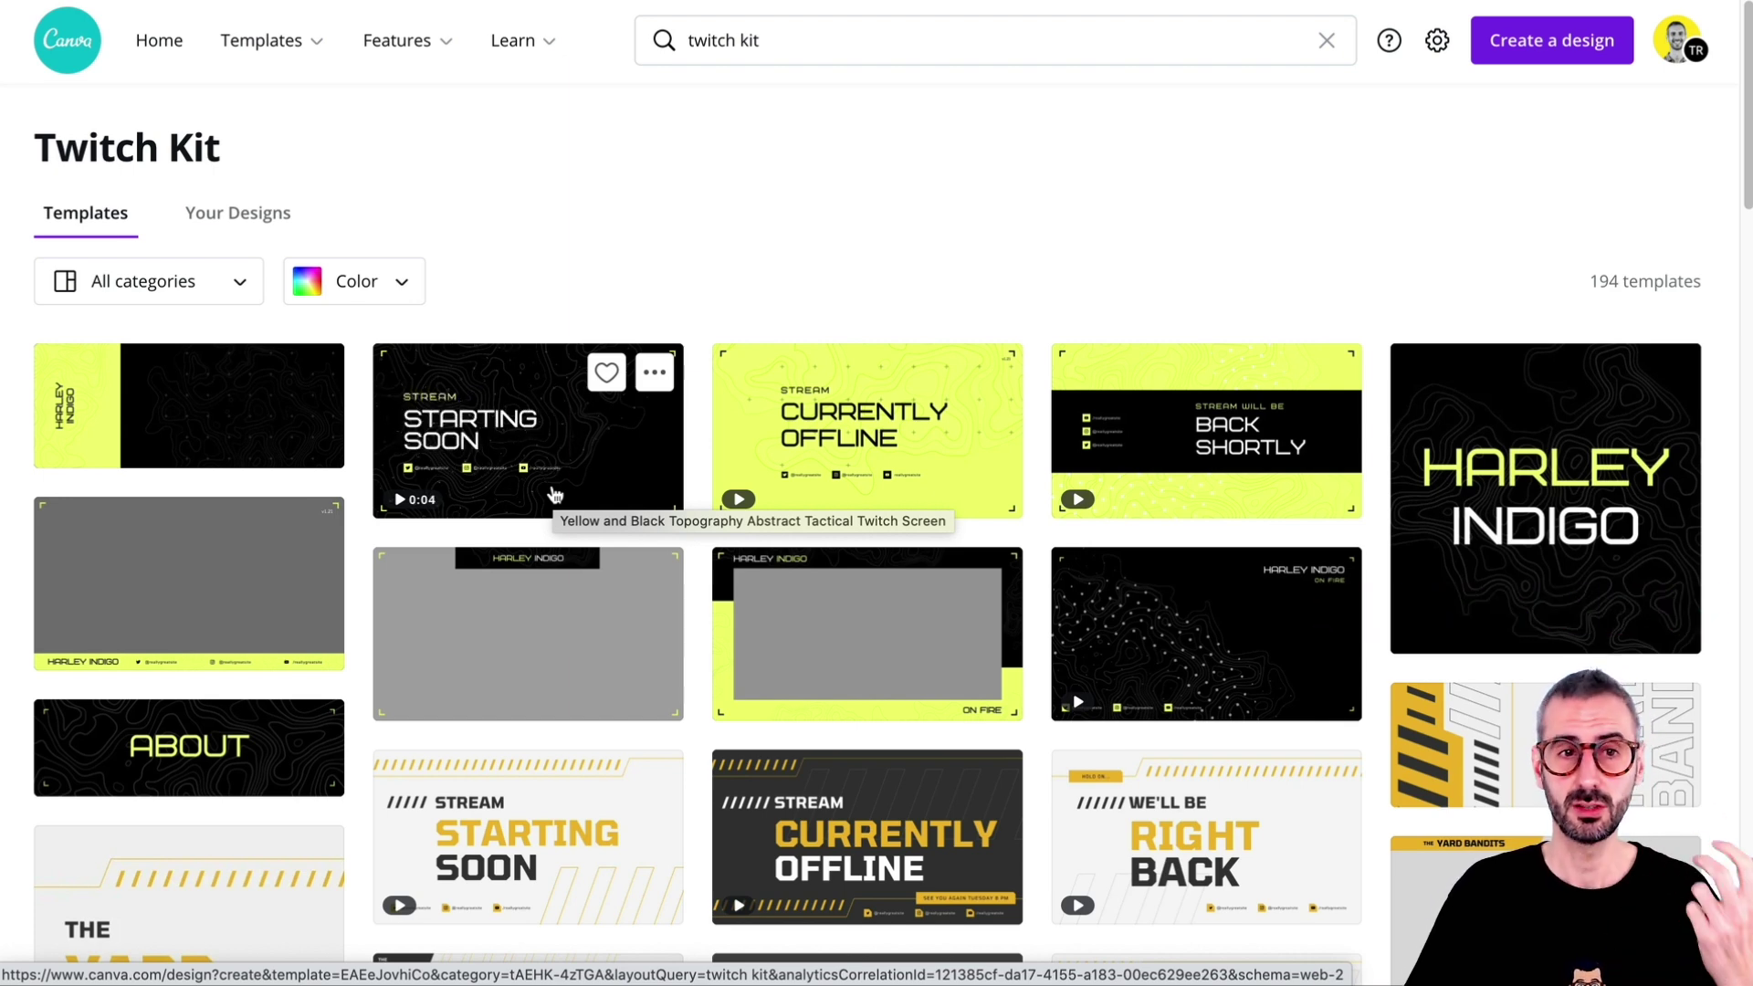
scroll(1183, 429, down, 2)
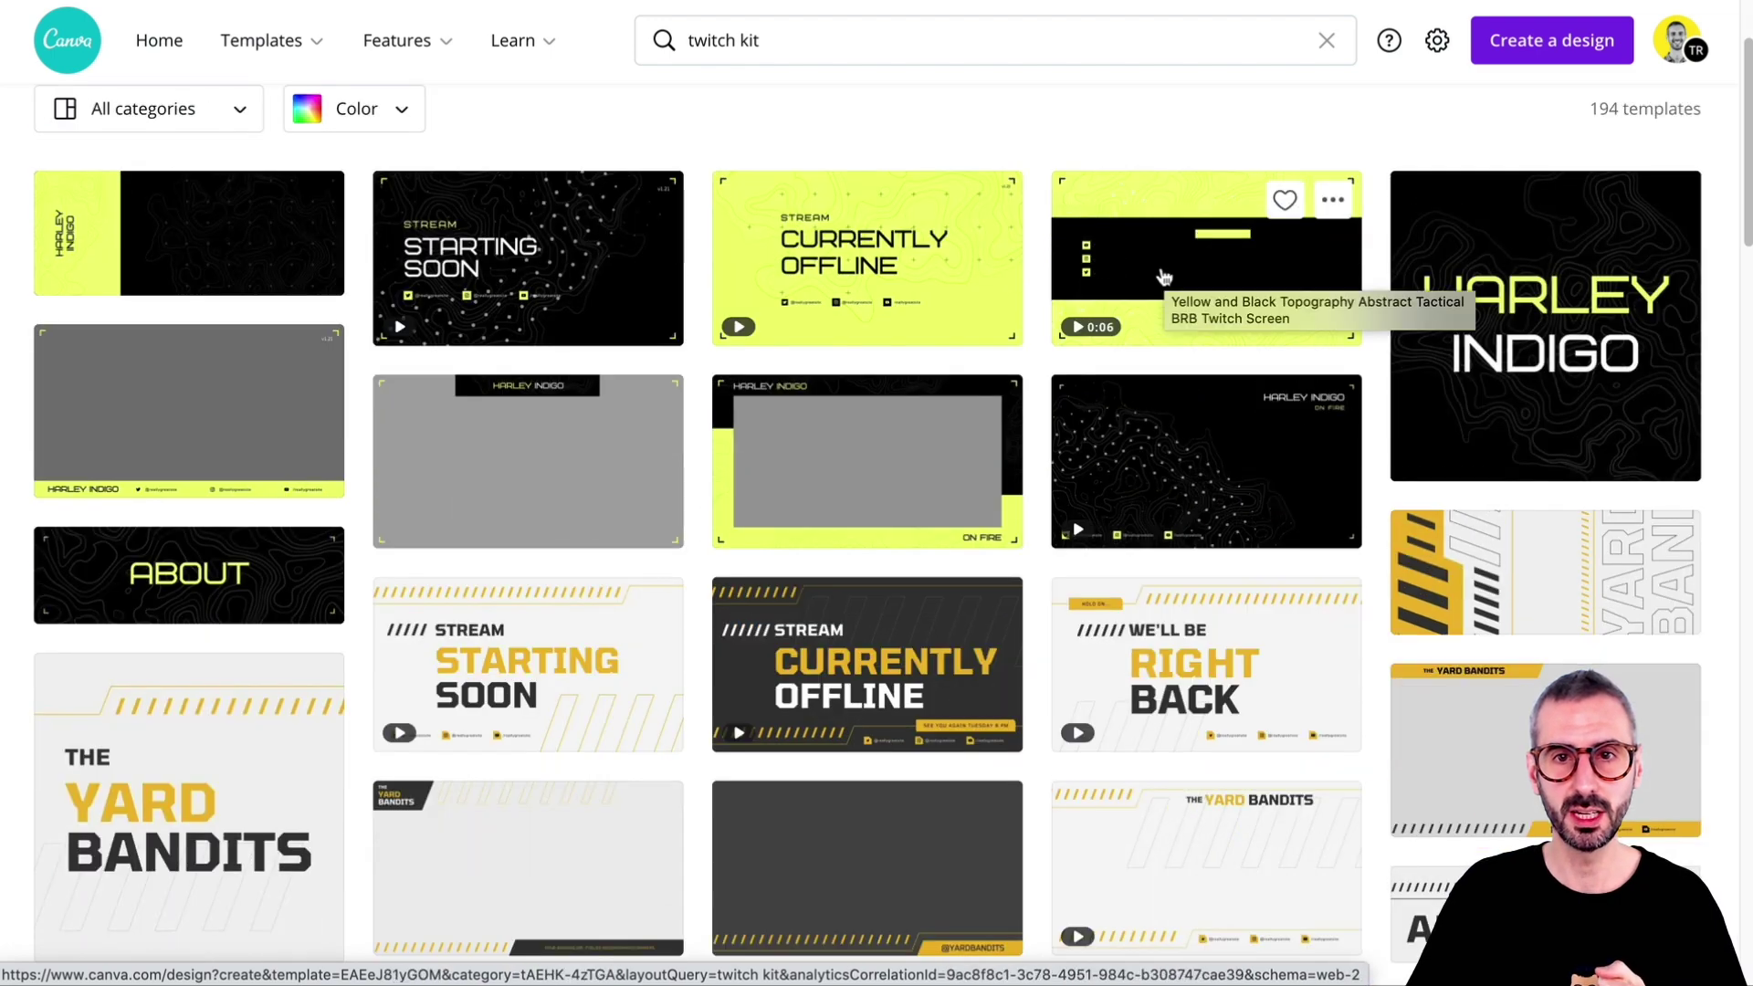
mouse_move(1207, 331)
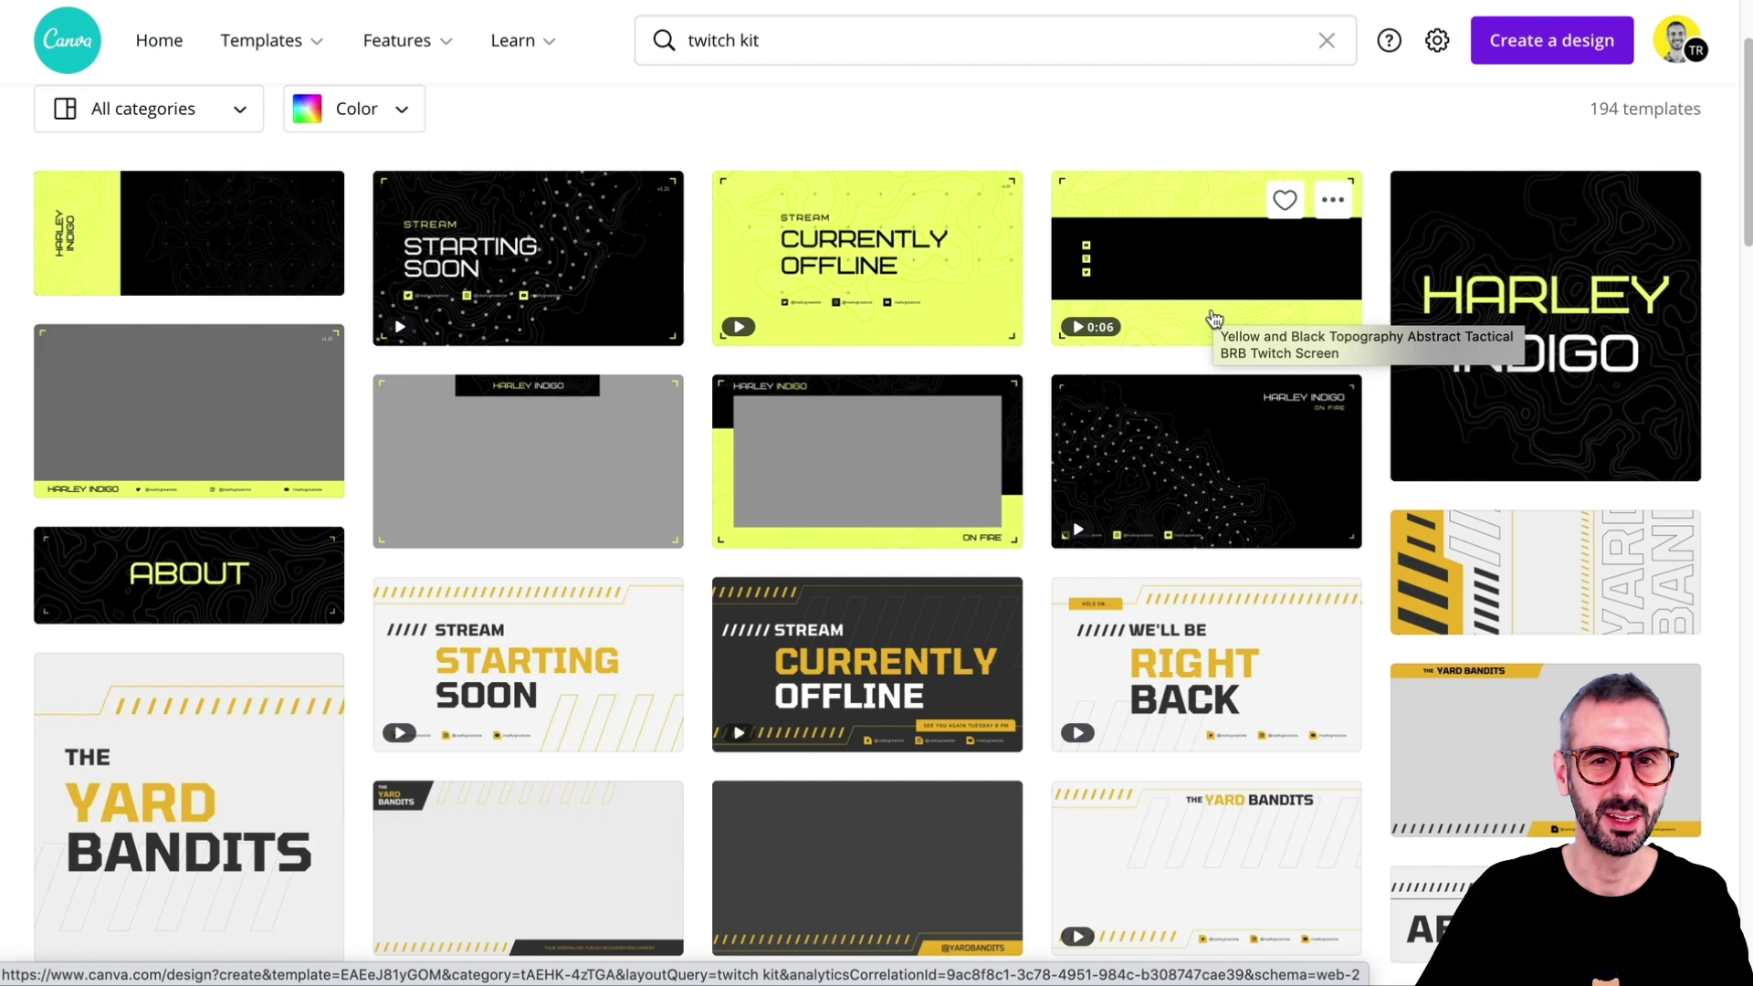
scroll(1214, 318, down, 5)
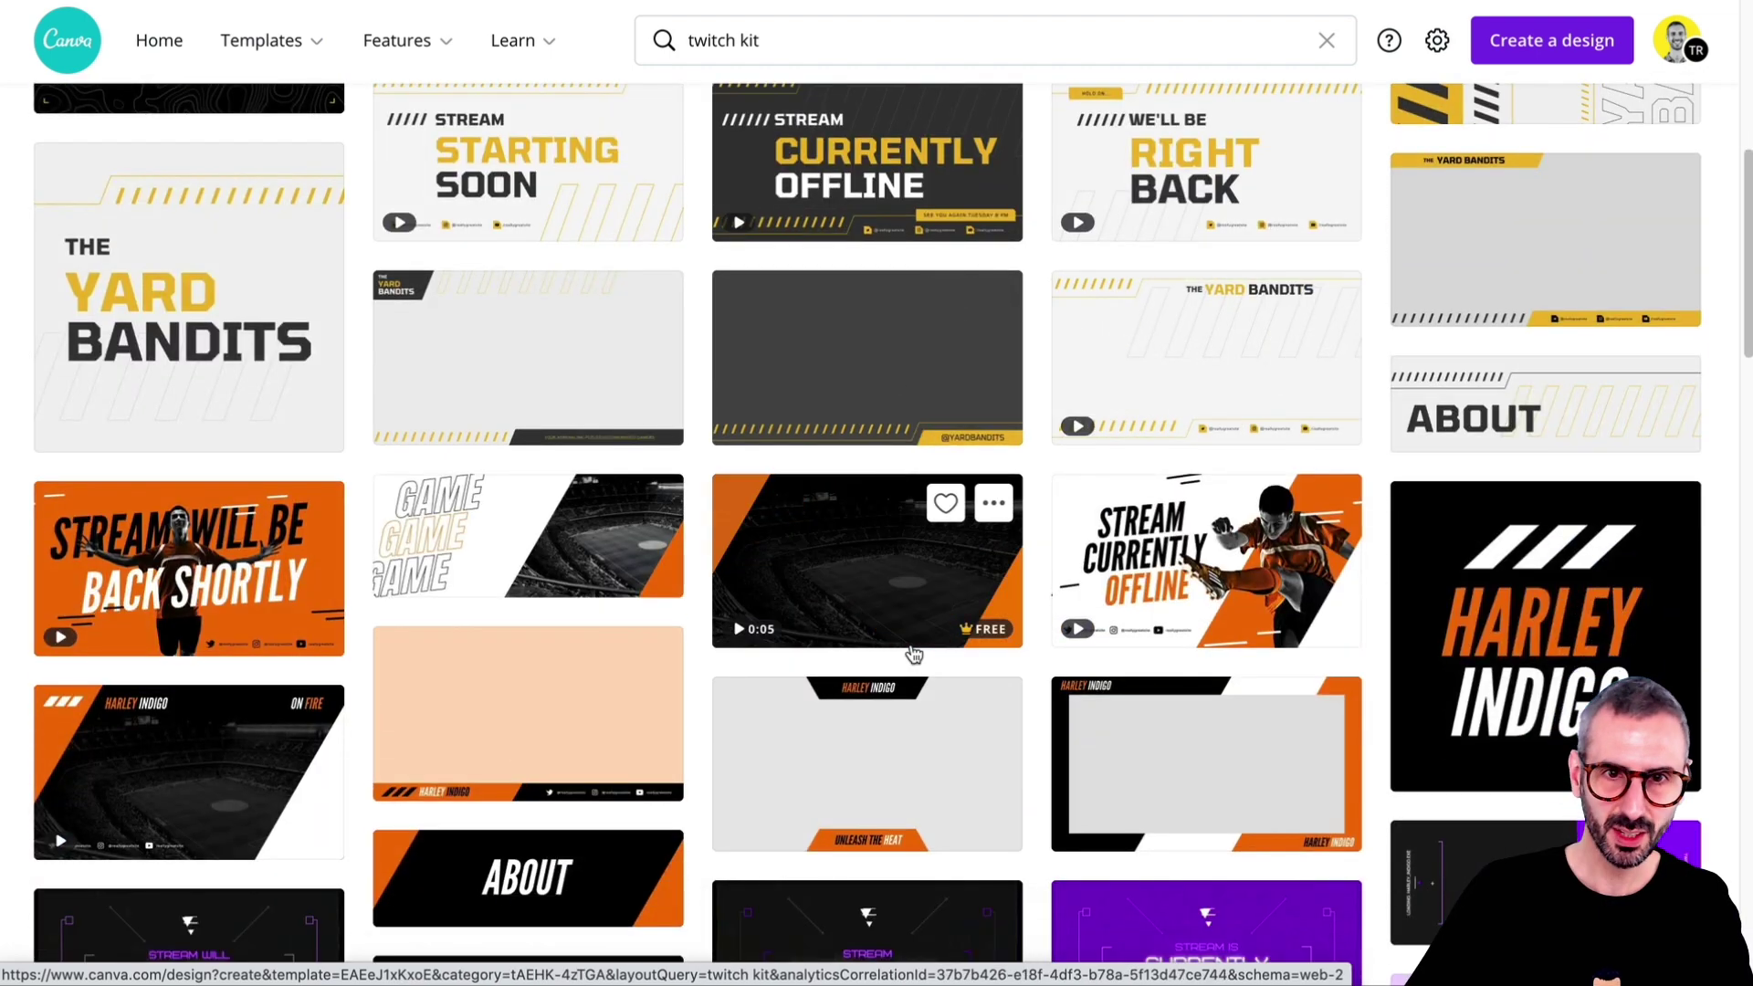
scroll(913, 653, up, 7)
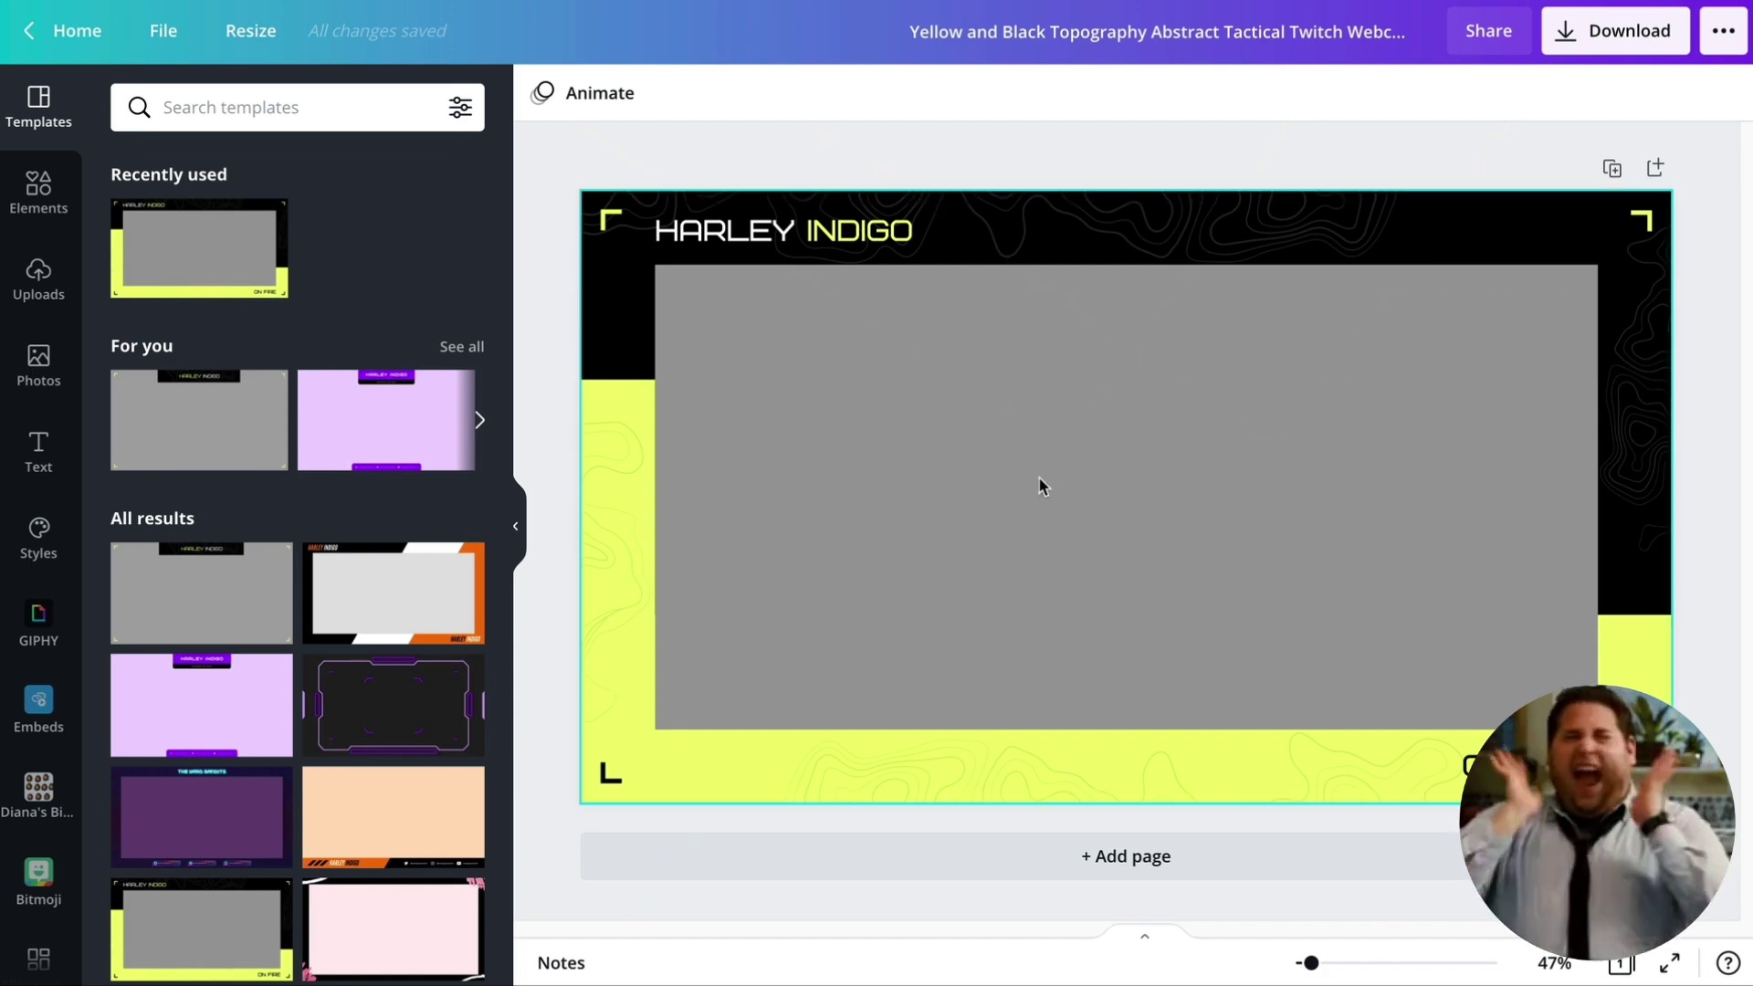
Select the webcam's grey frame, view the Tactical Twitch Overlay, then return to twitch kit results
click(1010, 517)
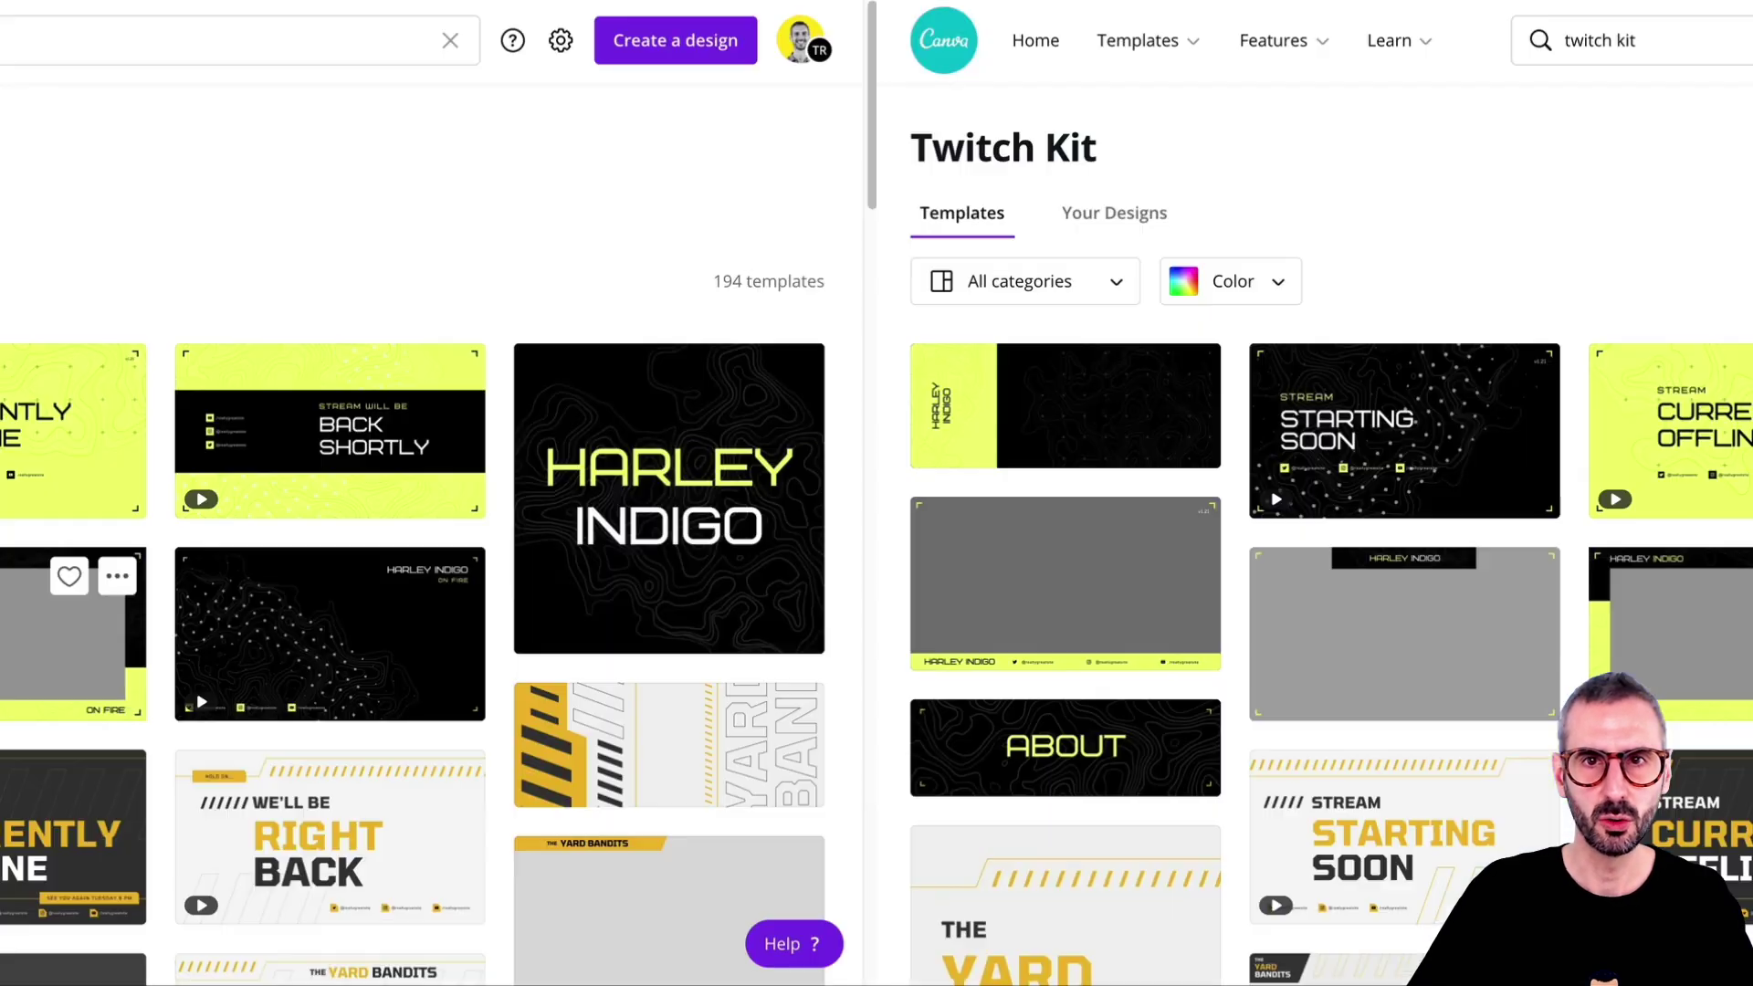
scroll(793, 284, down, 2)
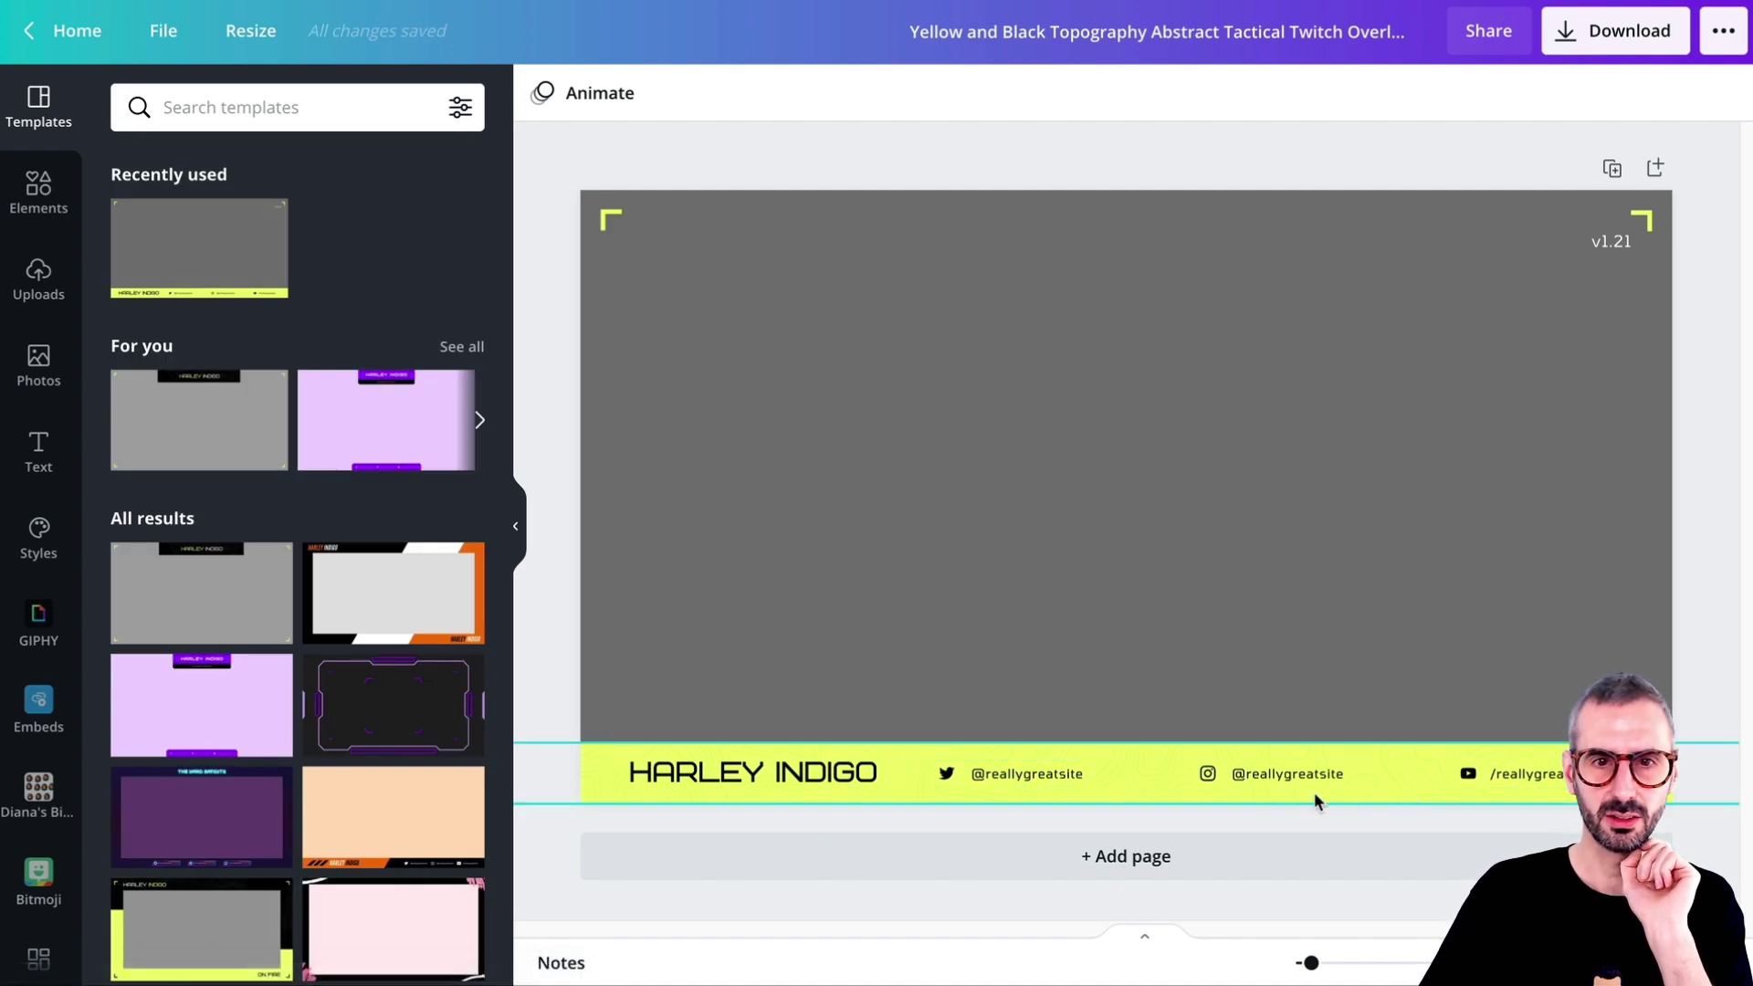
click(1213, 2)
scroll(1318, 468, down, 3)
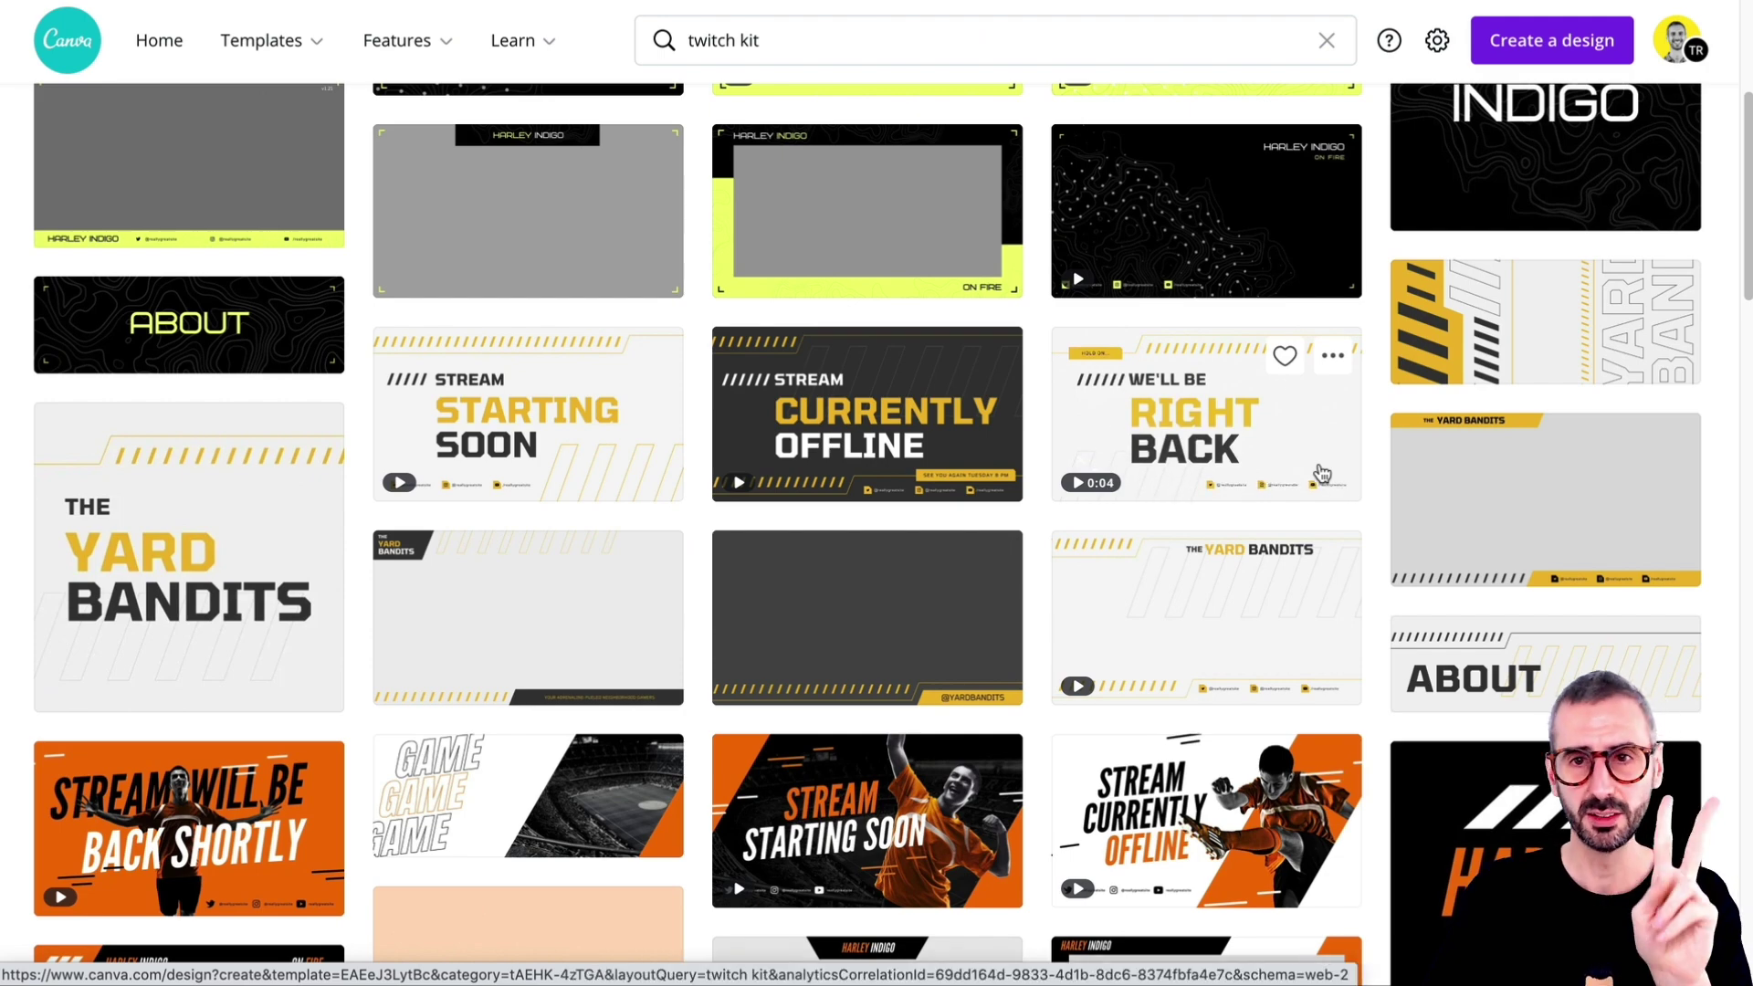
Check and close the Purple and Black Neon Sci Fi banner's options, then scroll to the grunge panels
scroll(1321, 473, down, 2)
scroll(1318, 474, down, 6)
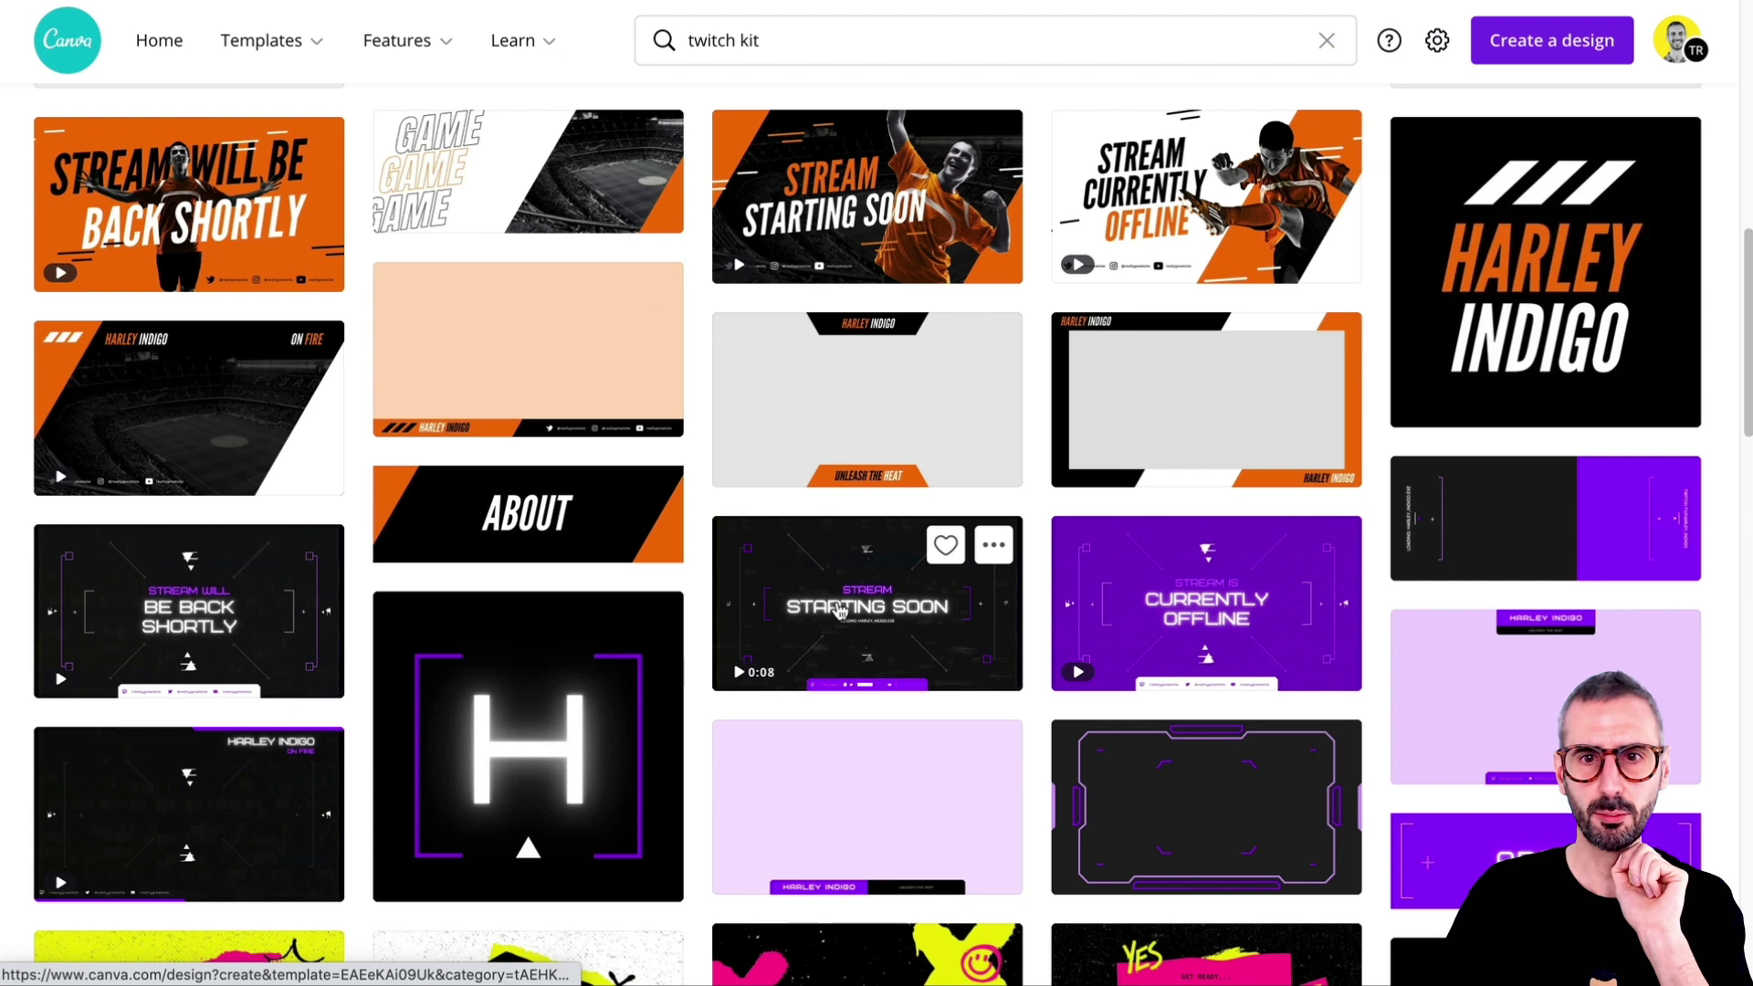
click(1672, 485)
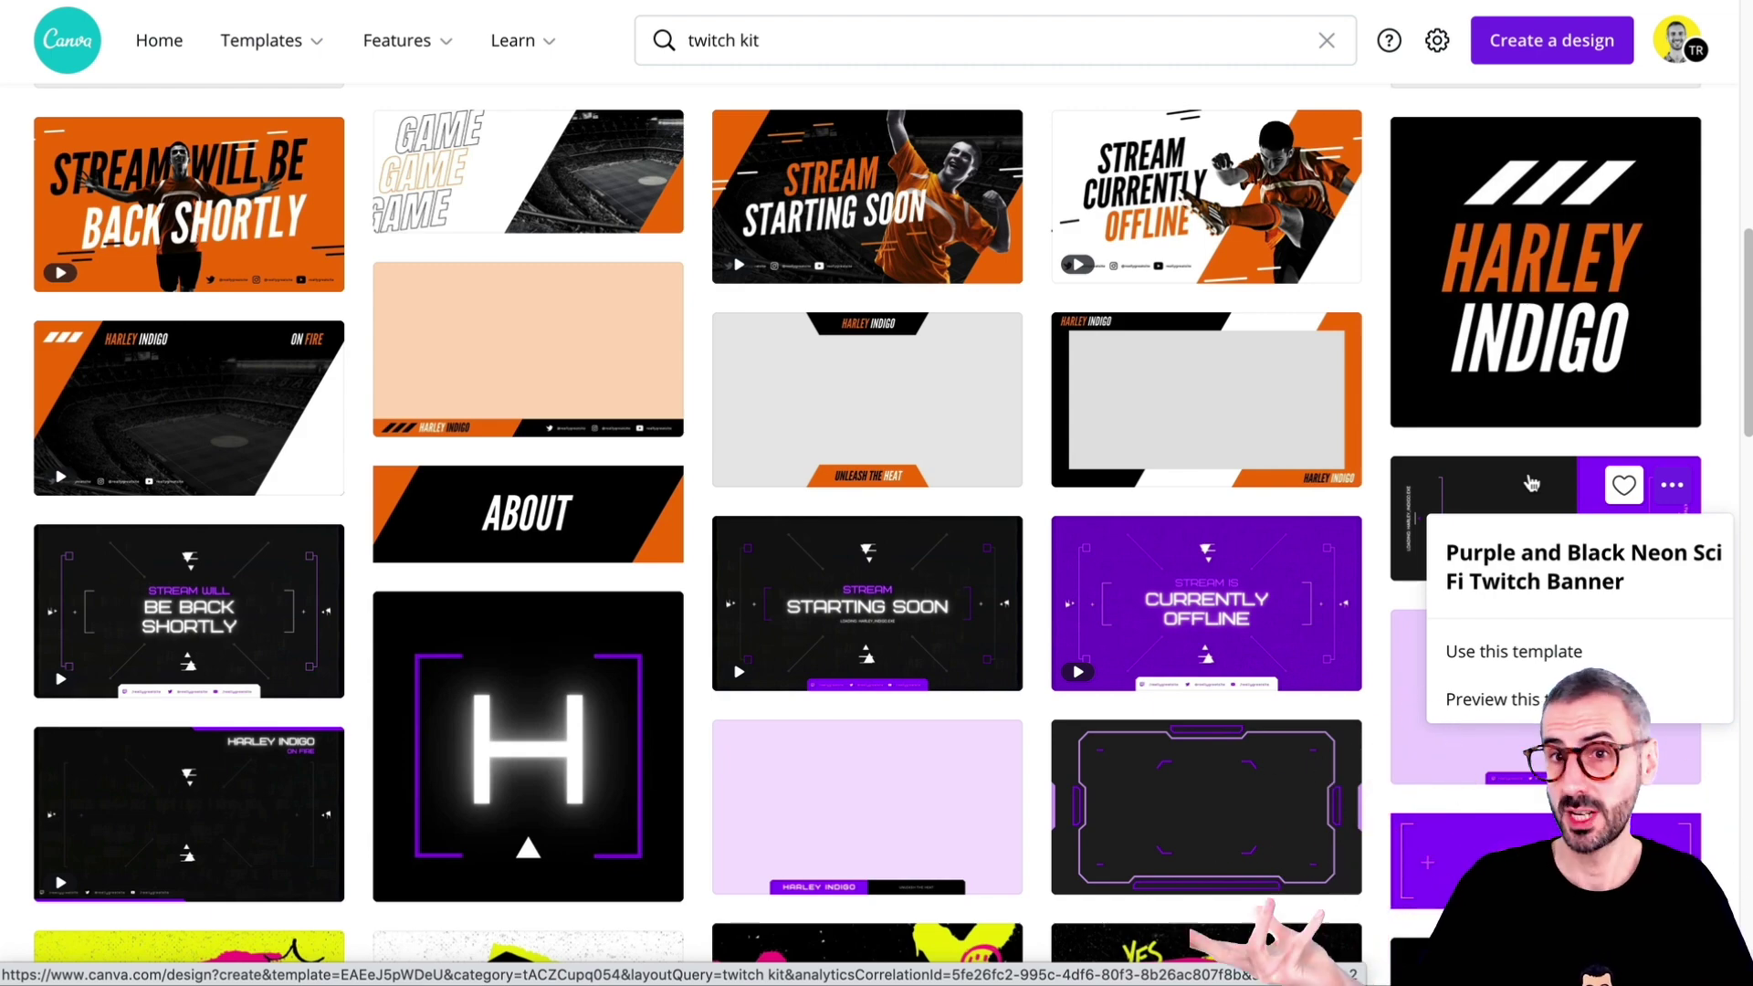
click(1730, 462)
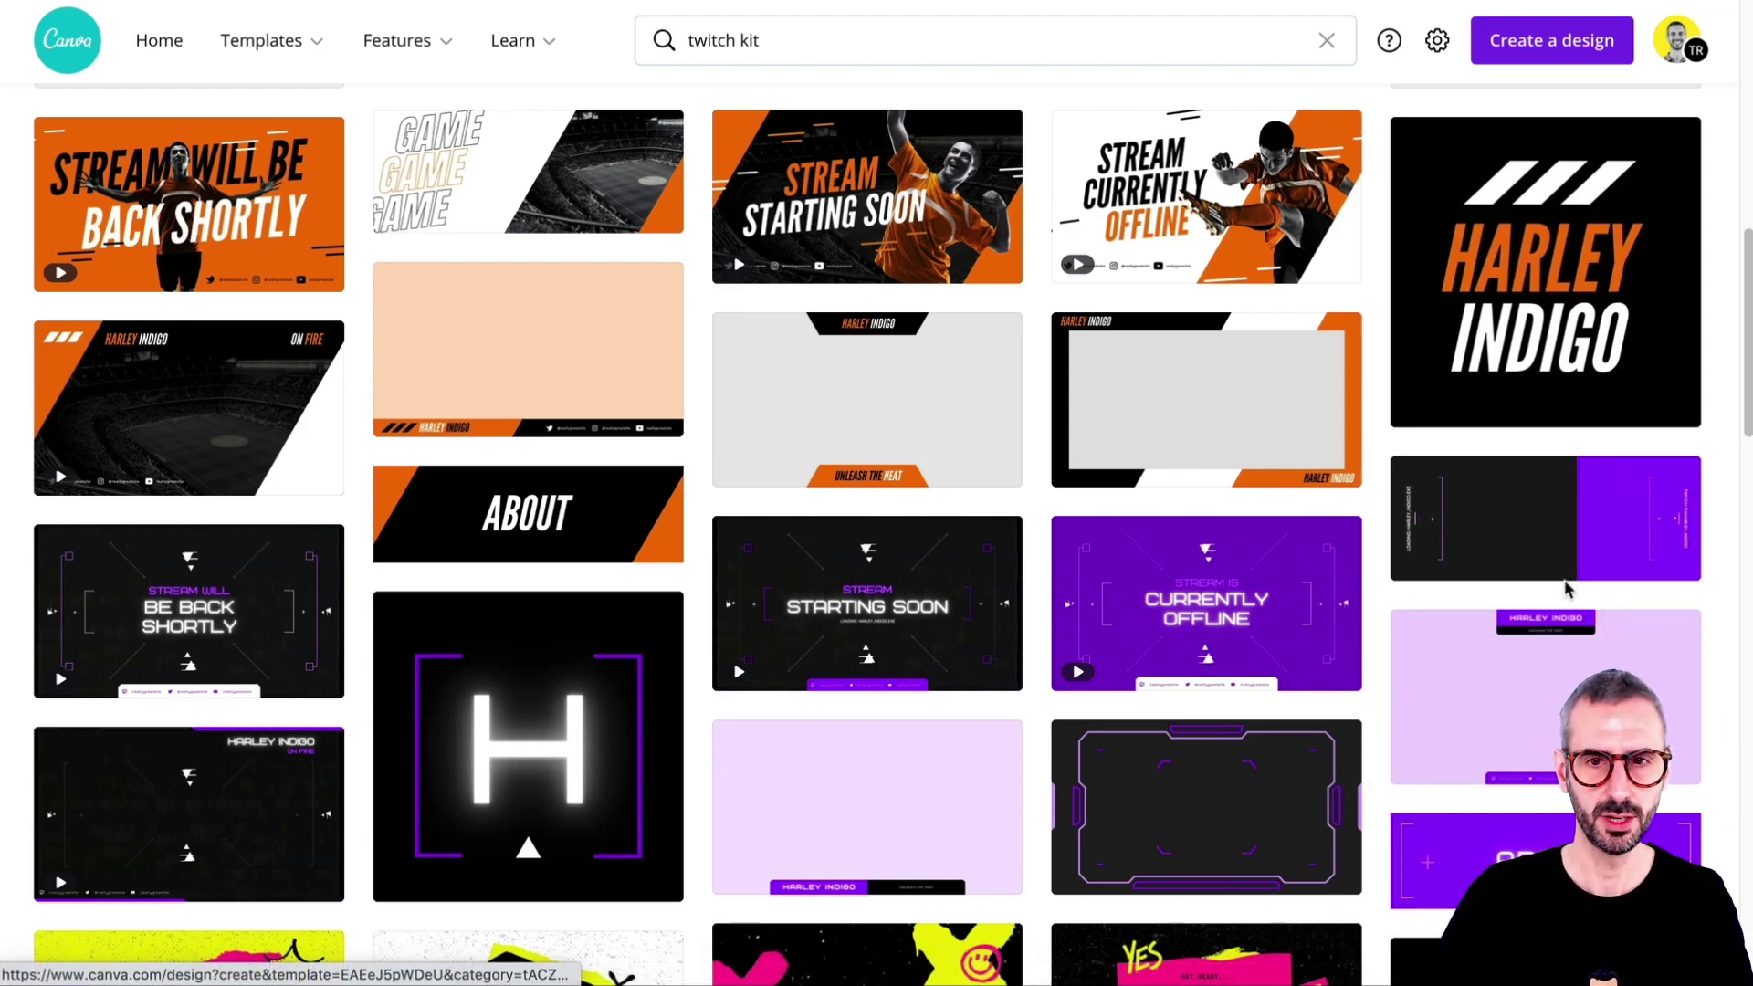
scroll(1567, 595, down, 4)
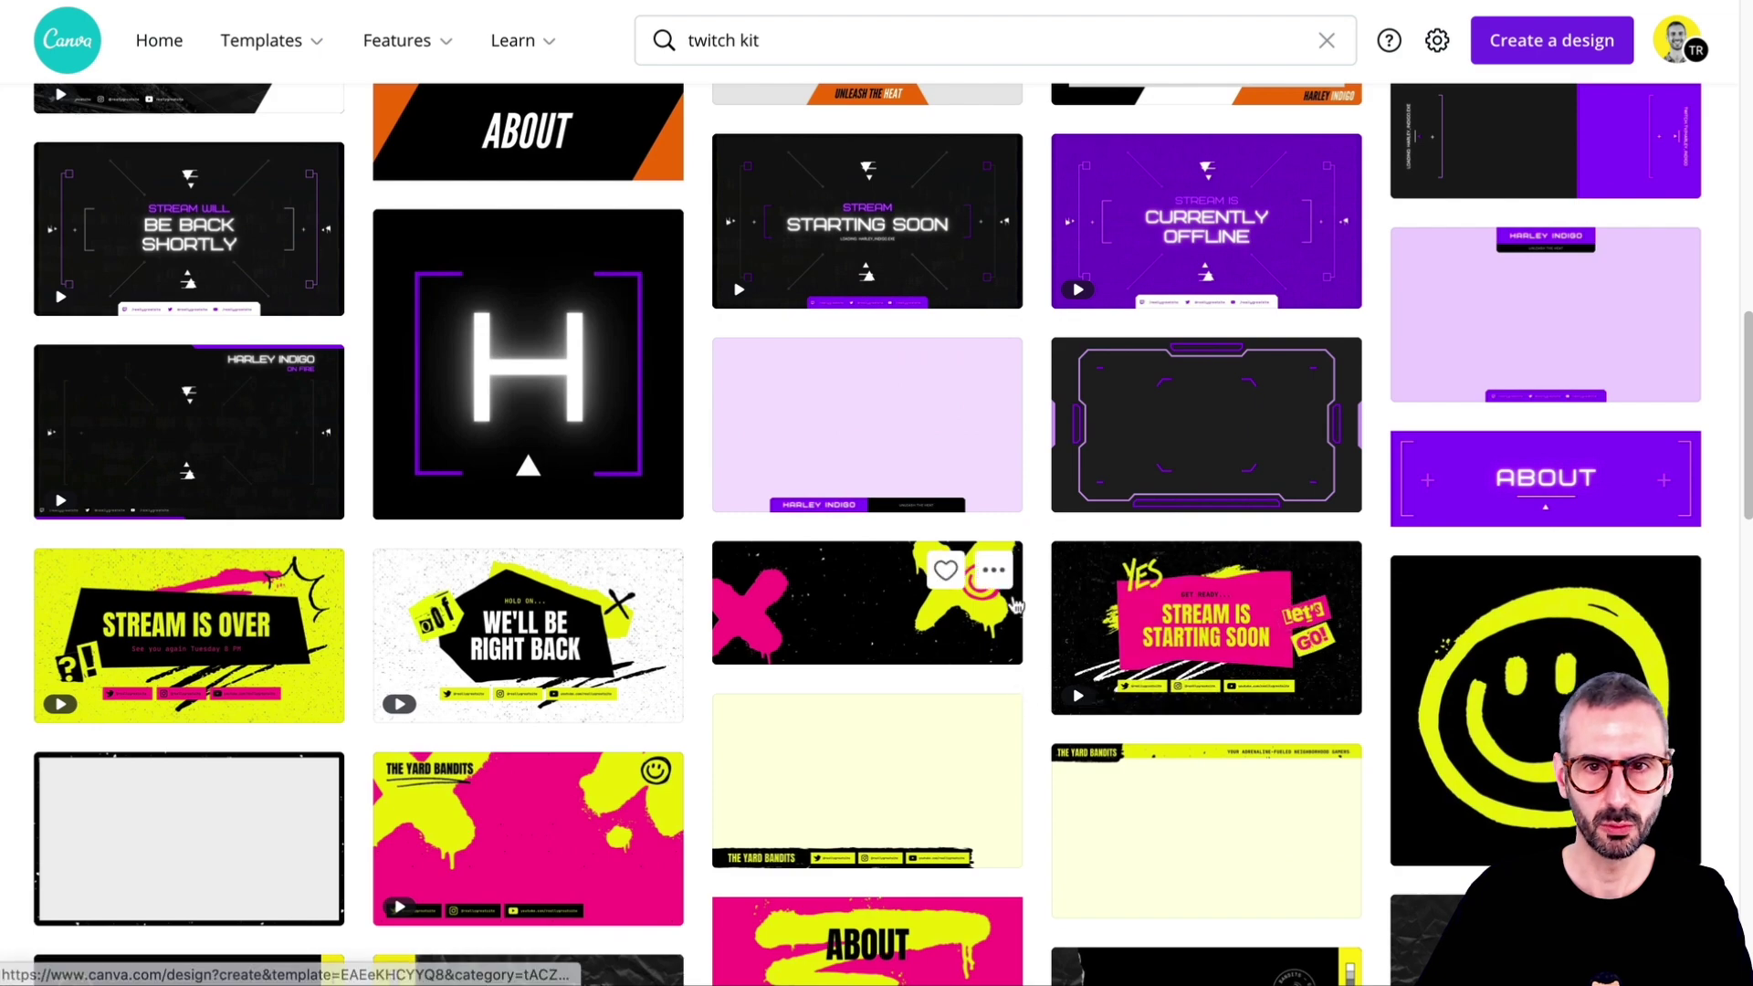
scroll(1015, 606, down, 1)
scroll(1015, 605, down, 1)
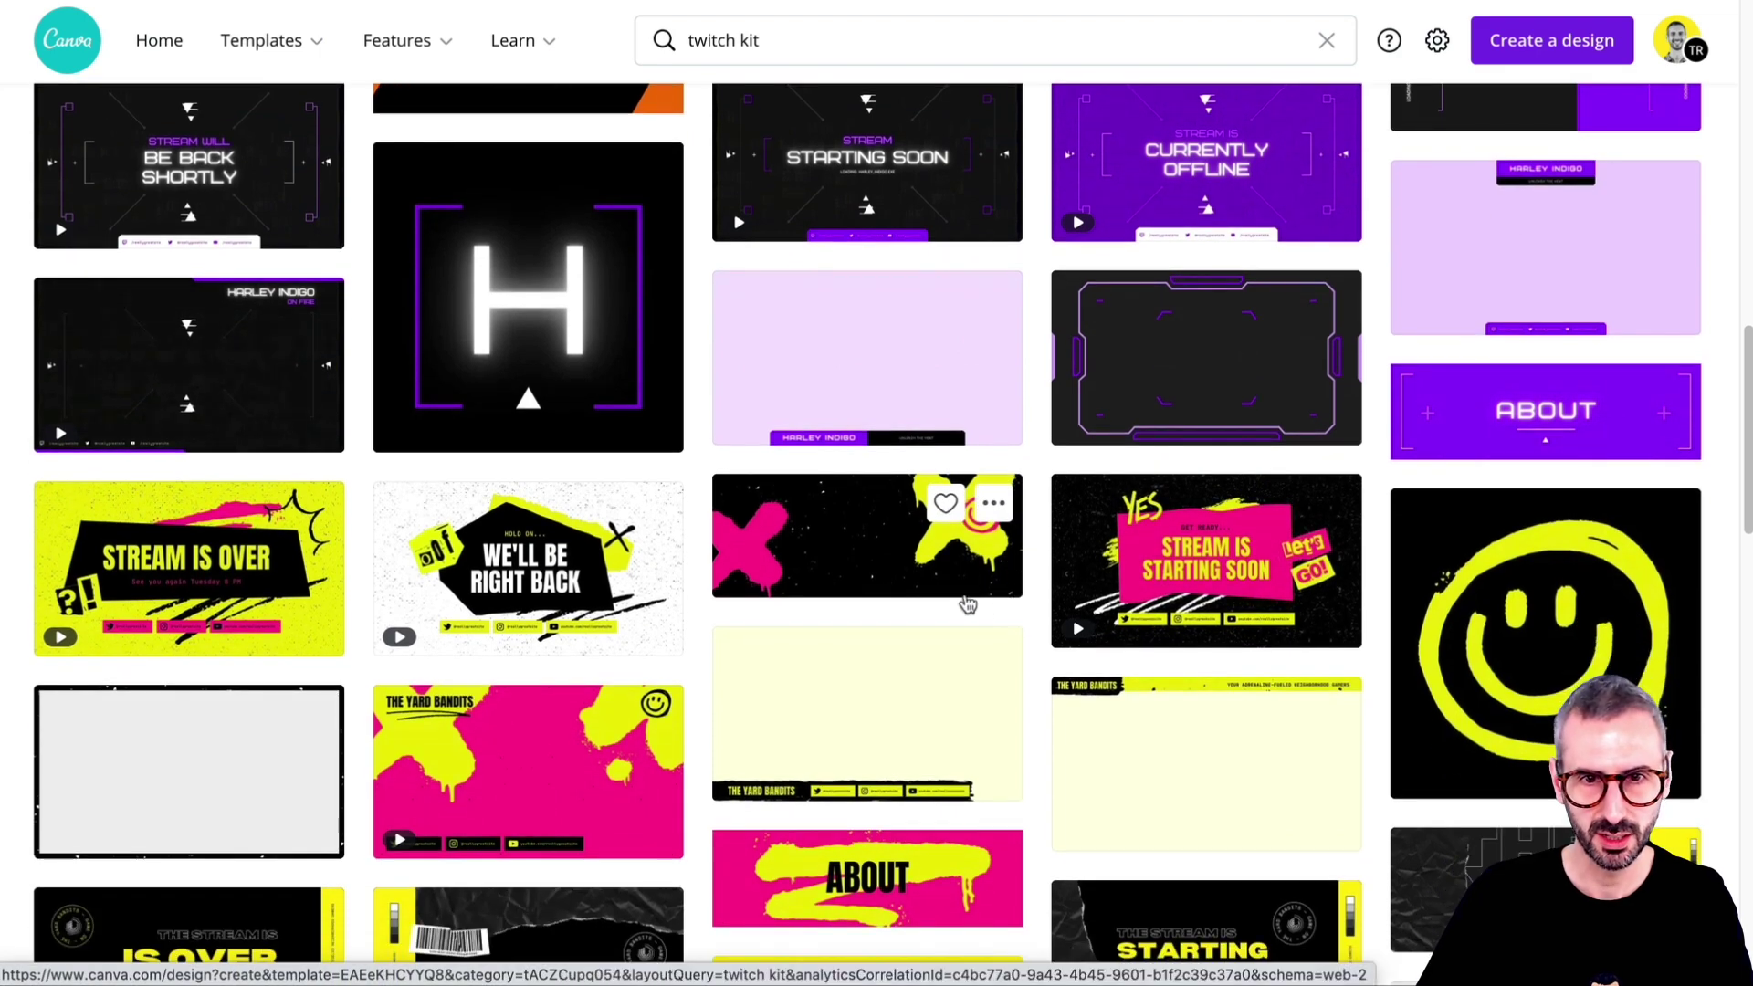
scroll(1265, 975, down, 4)
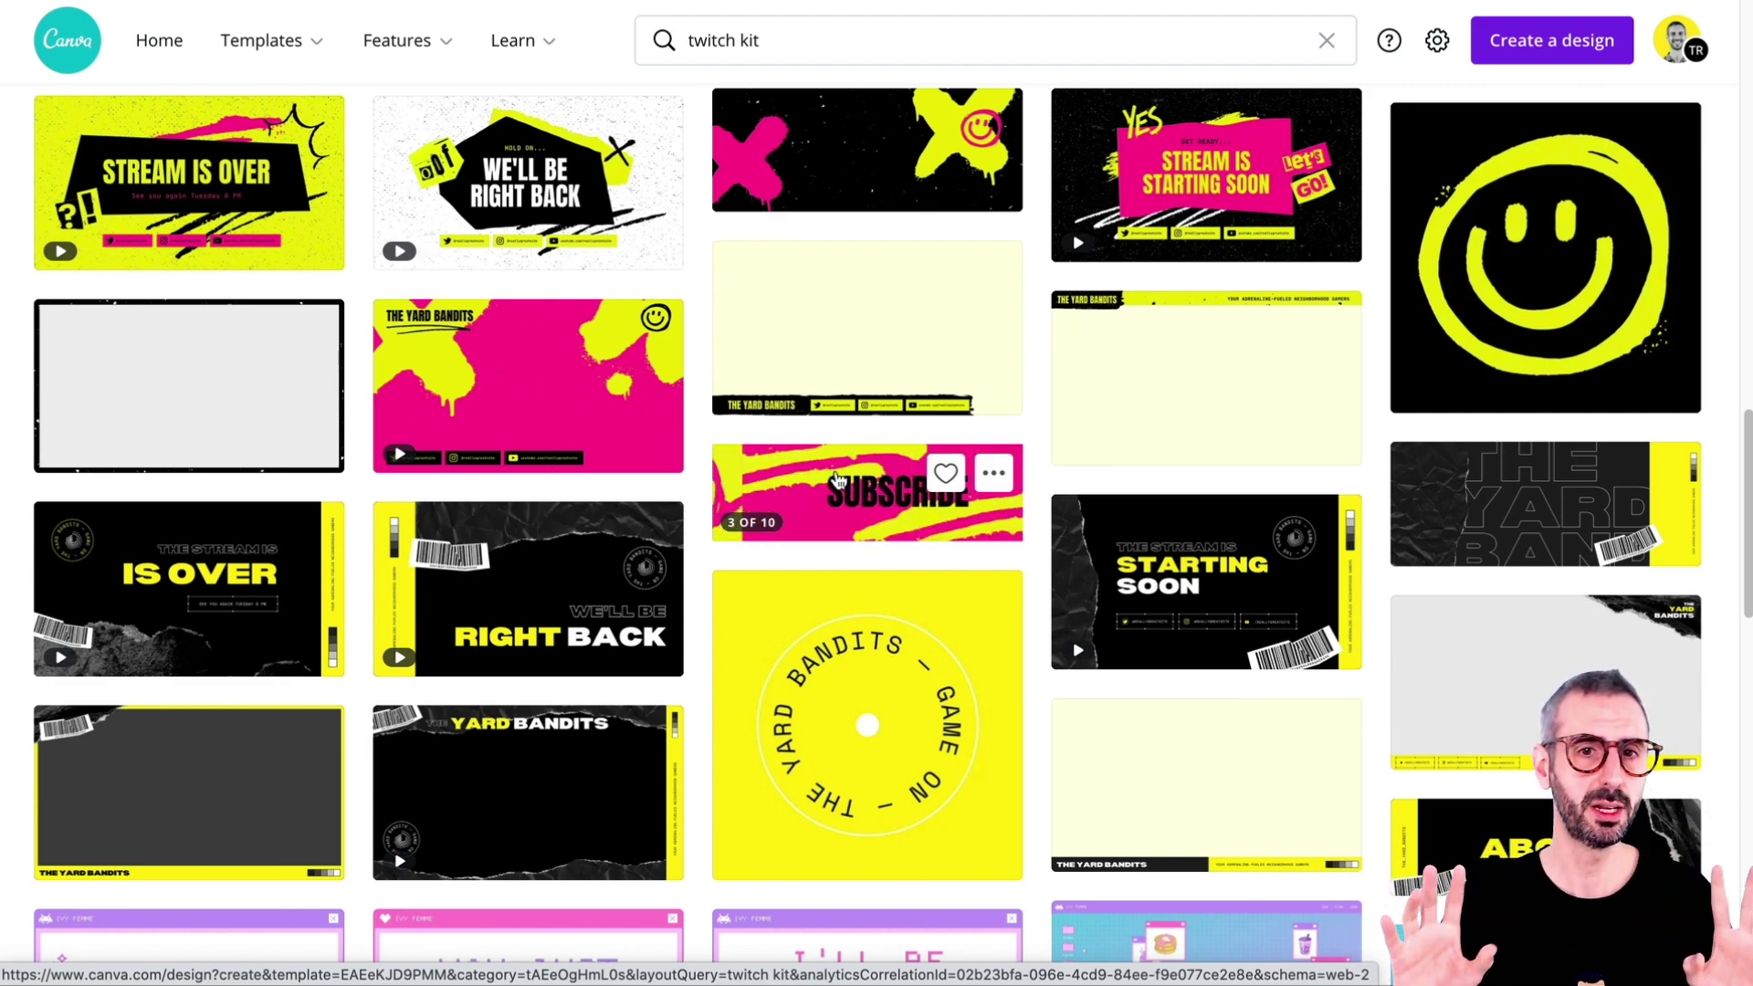
Open the Pink Yellow and Black Gamer Grunge Twitch Panel template and review its ABOUT-to-PLAYLIST pages
click(836, 479)
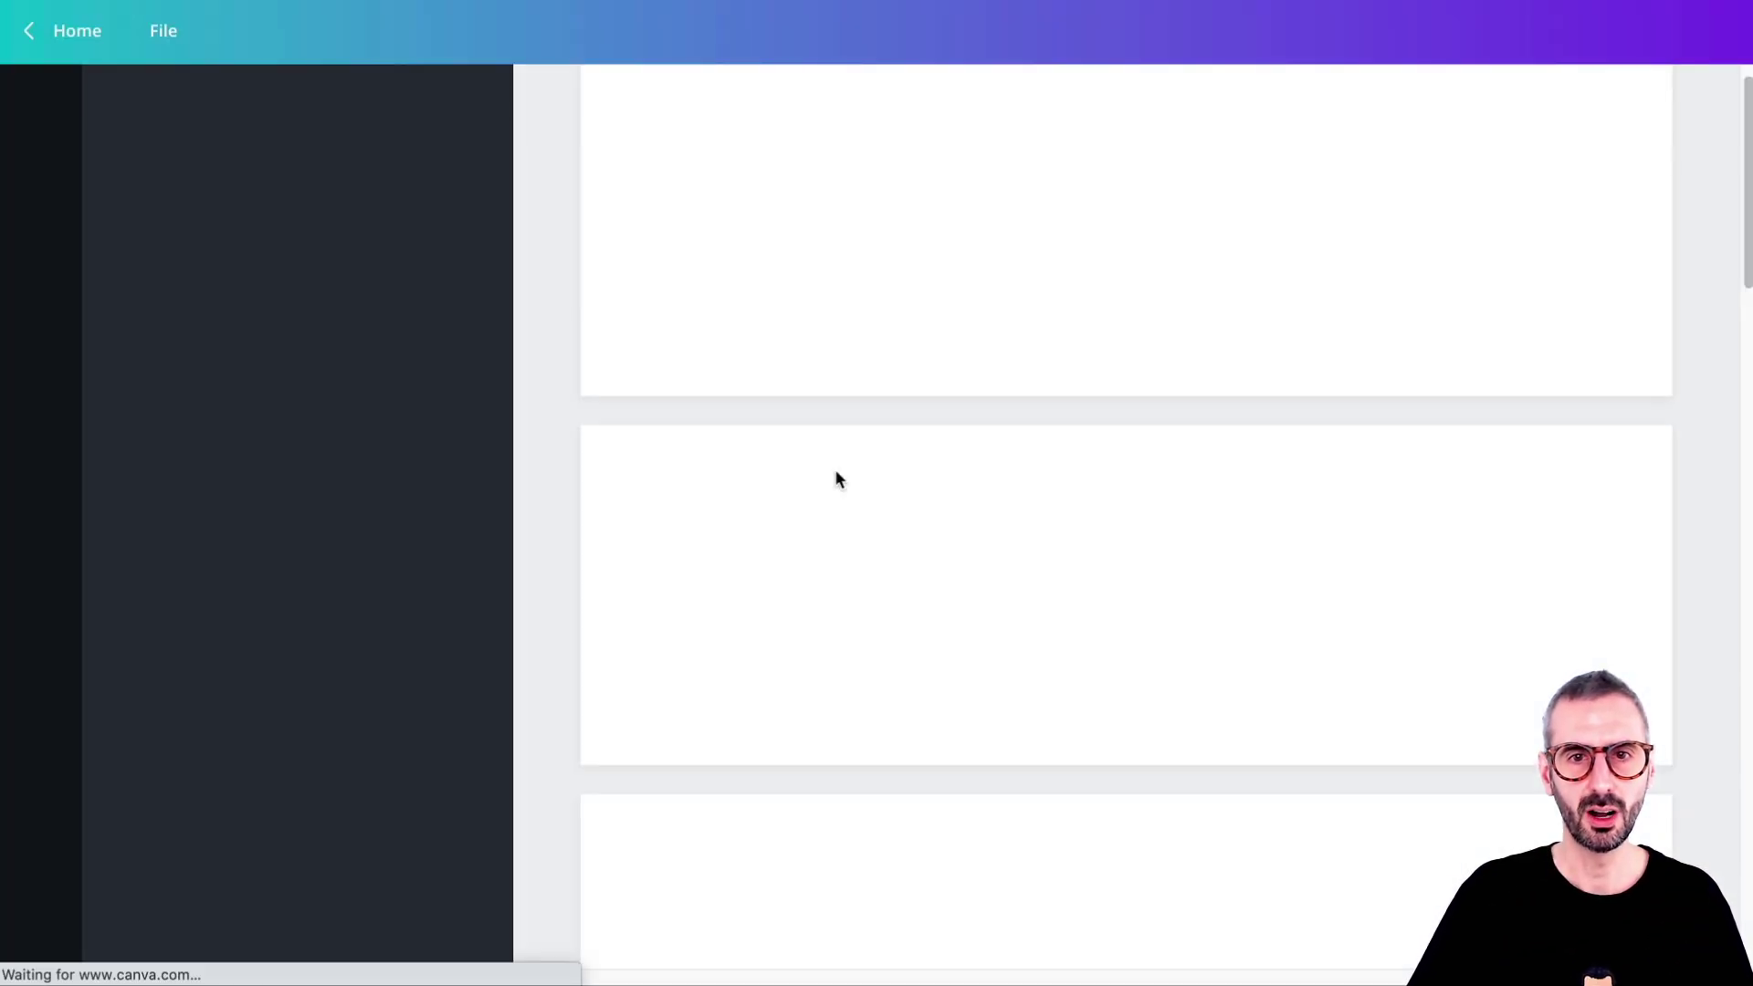
scroll(873, 558, down, 8)
scroll(873, 561, up, 10)
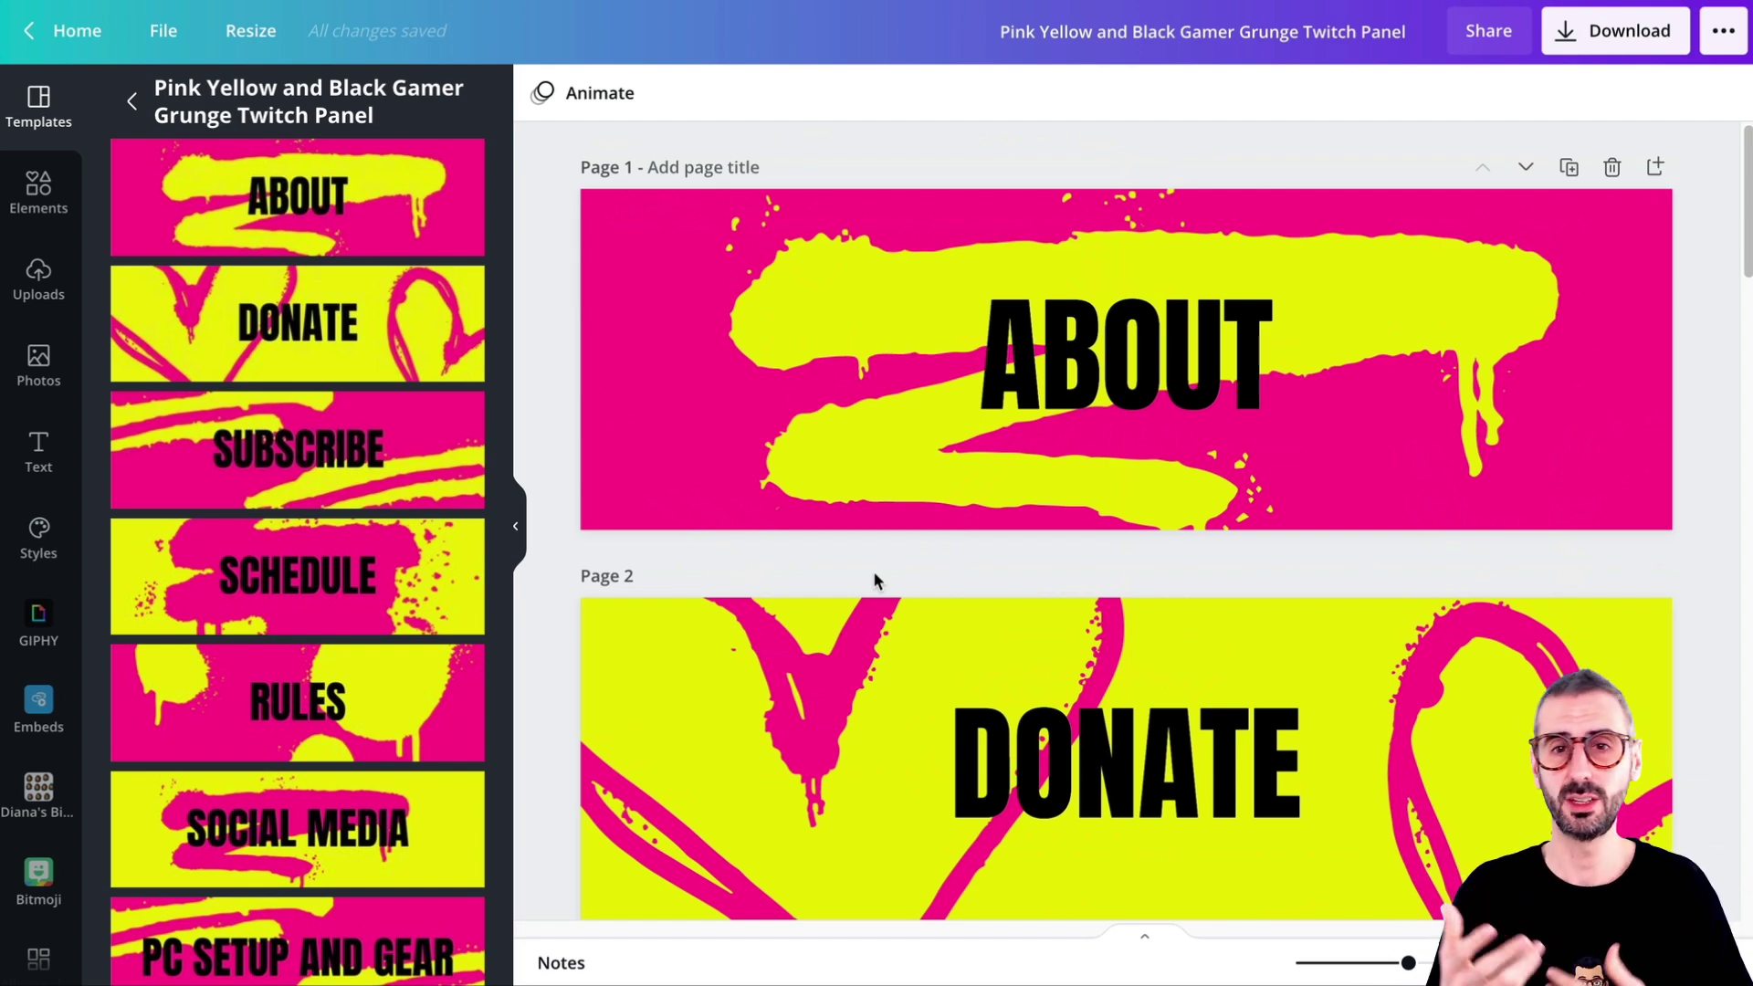
scroll(1037, 441, down, 4)
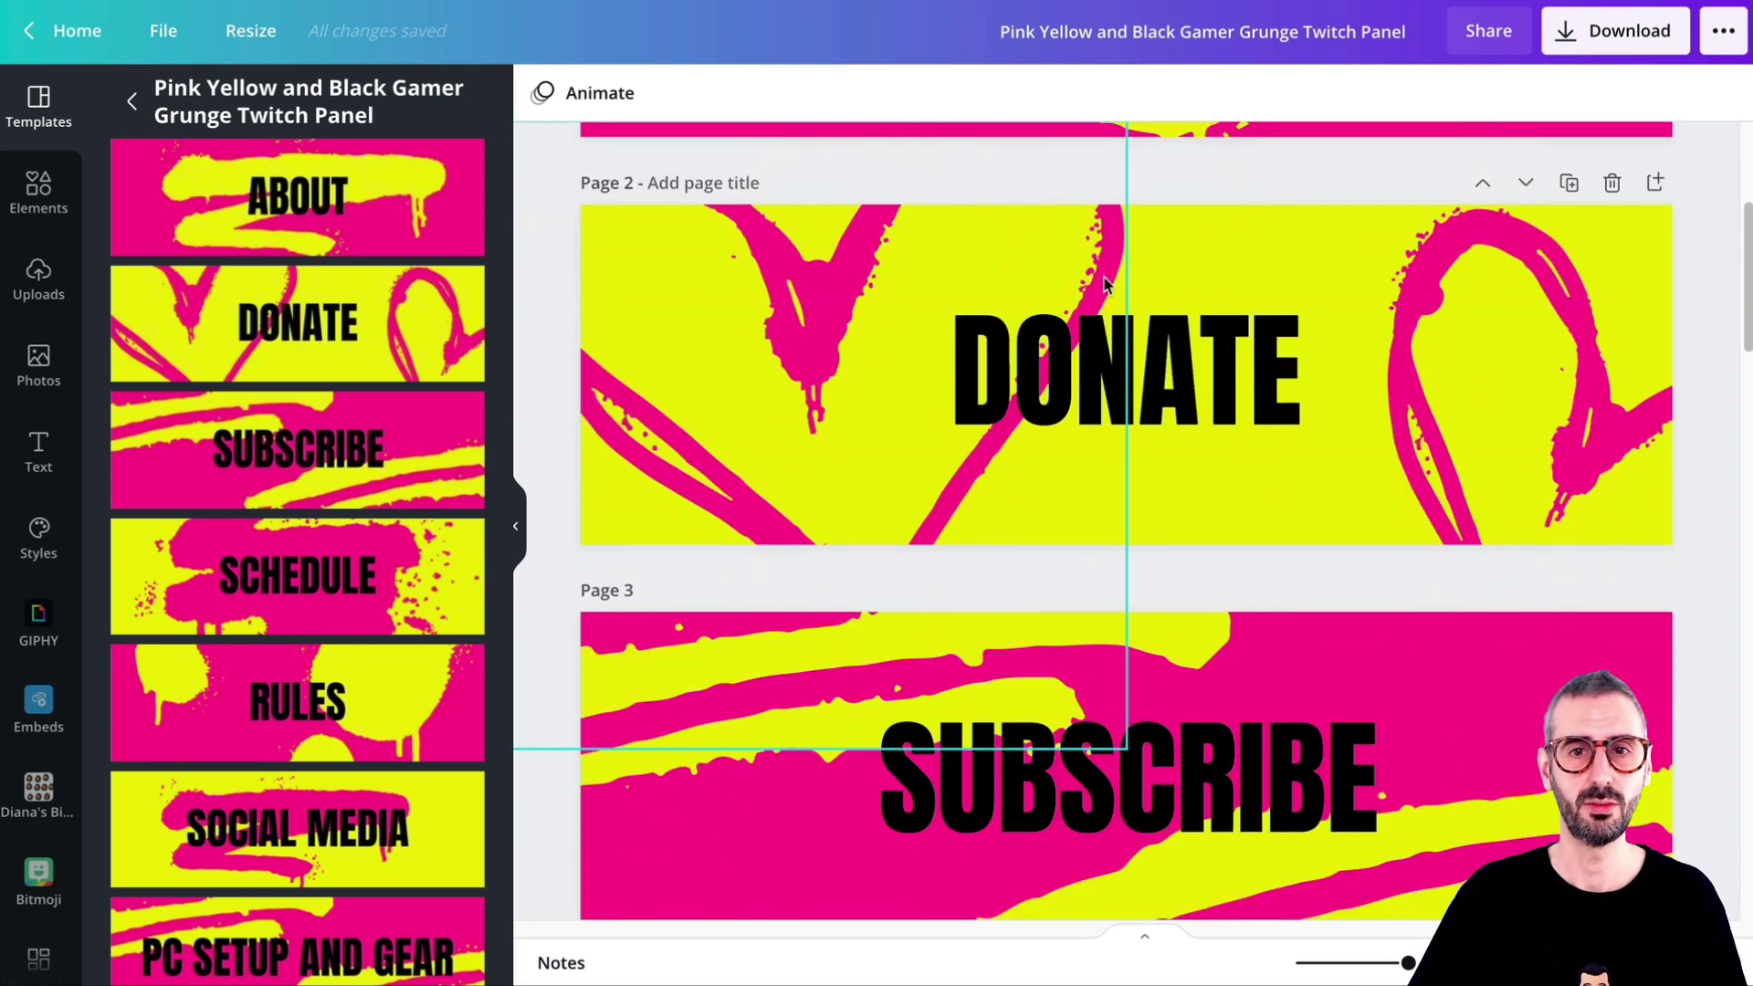
scroll(1110, 288, down, 3)
scroll(1109, 288, down, 11)
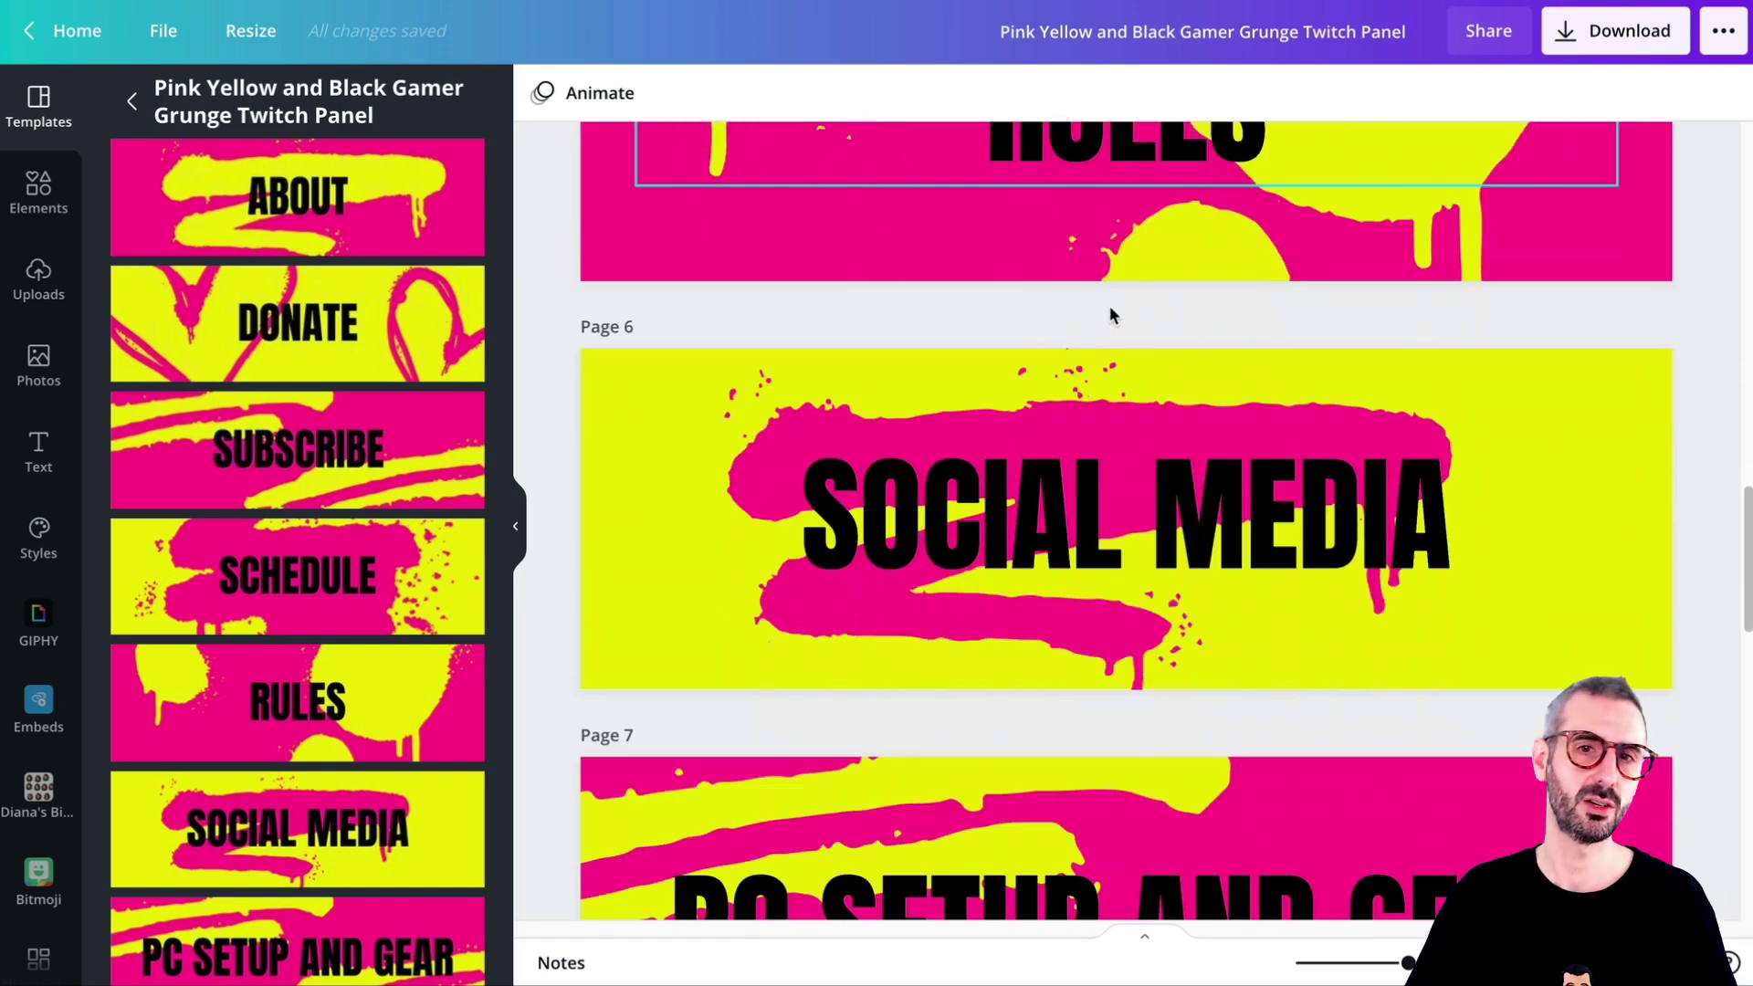
scroll(1098, 340, down, 3)
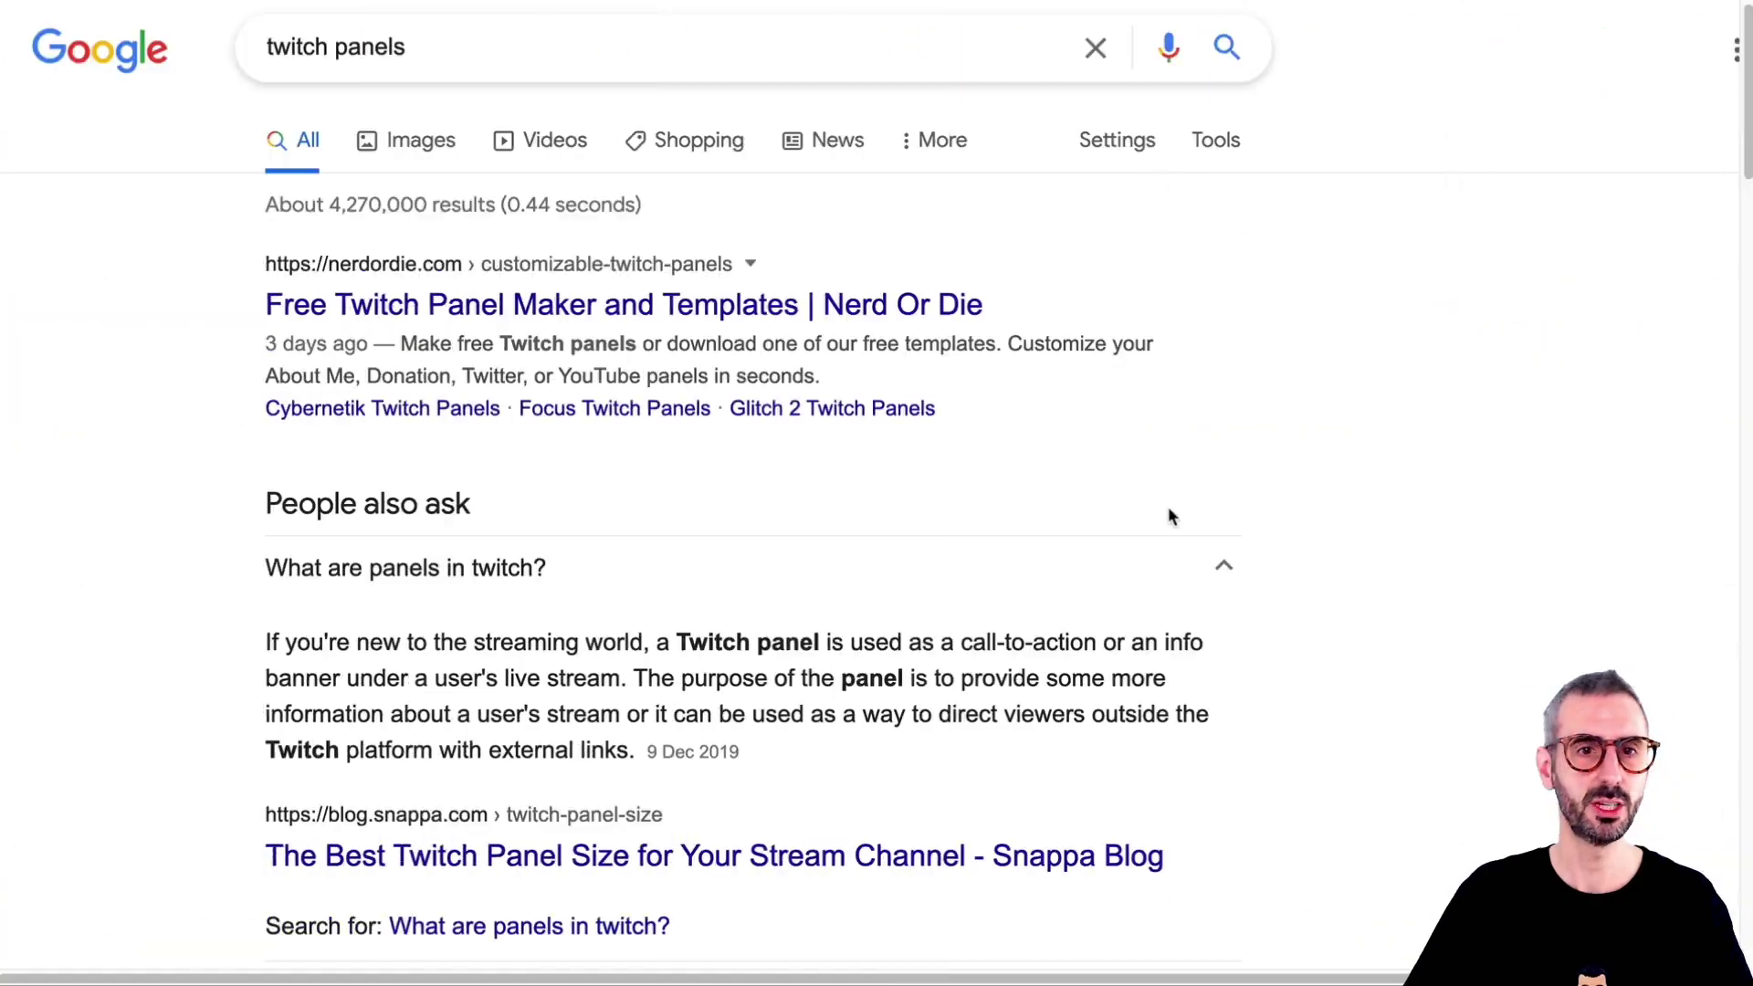
scroll(1171, 516, down, 4)
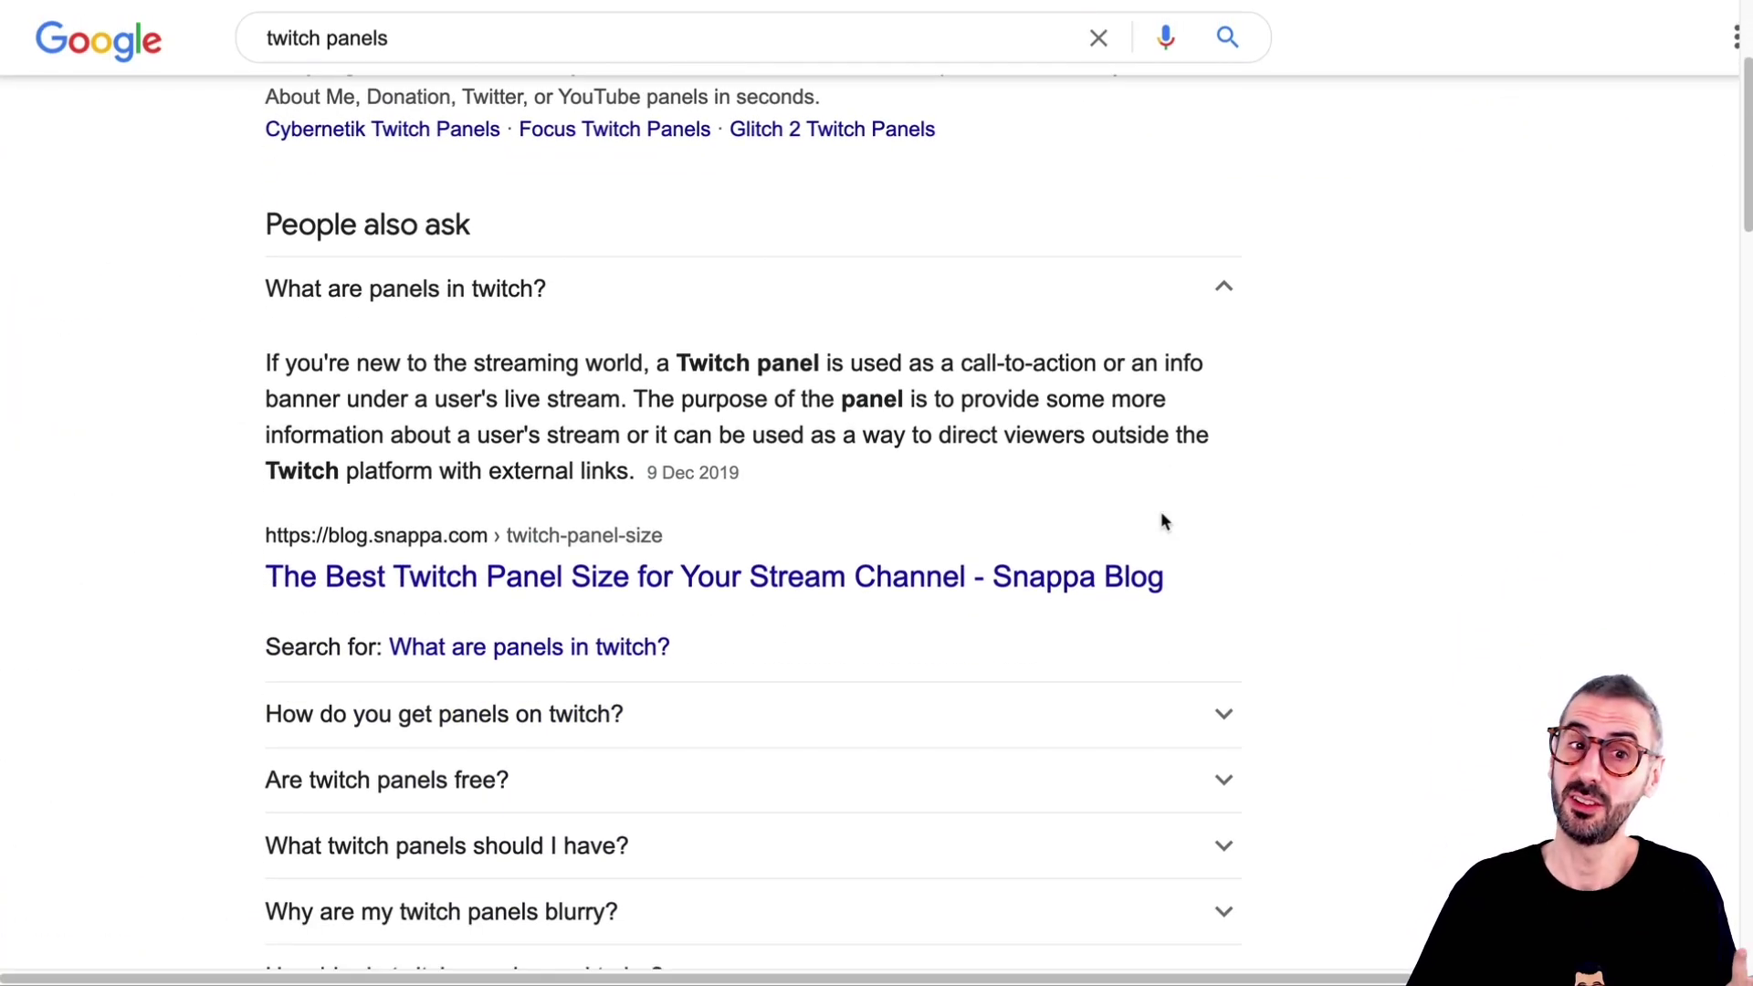
Read Google's 'twitch panels' People also ask answers on what the panels are for
scroll(1122, 521, down, 1)
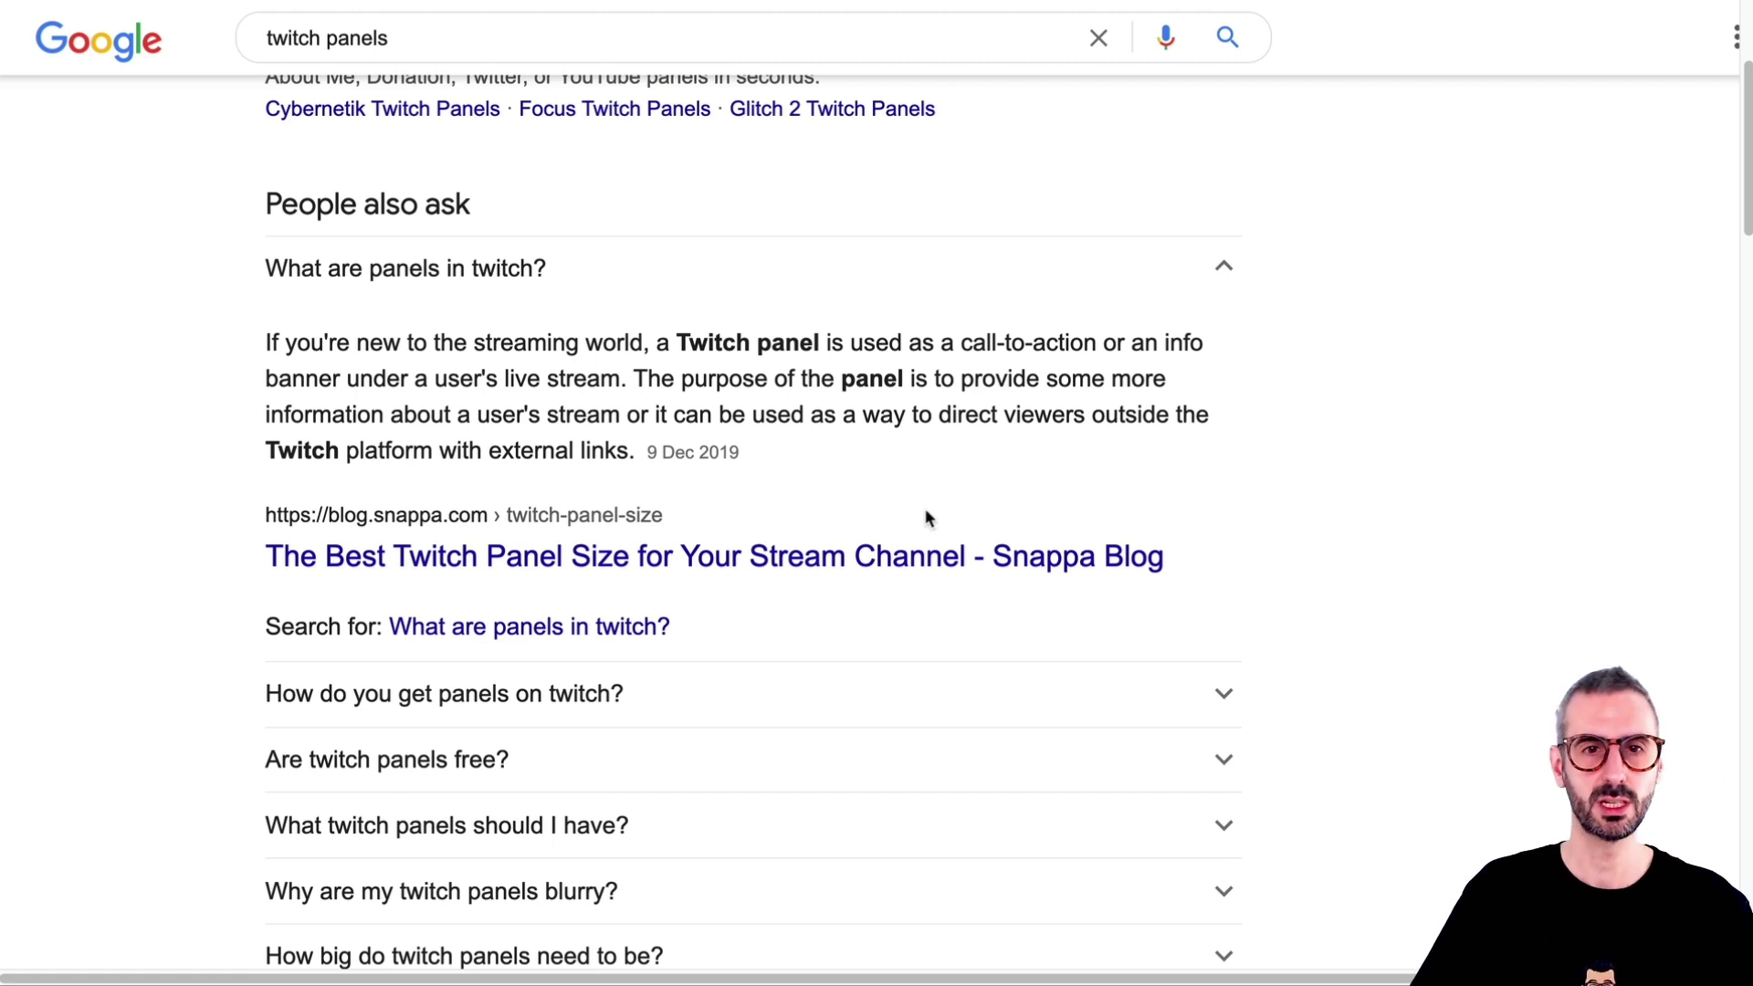
scroll(779, 530, up, 1)
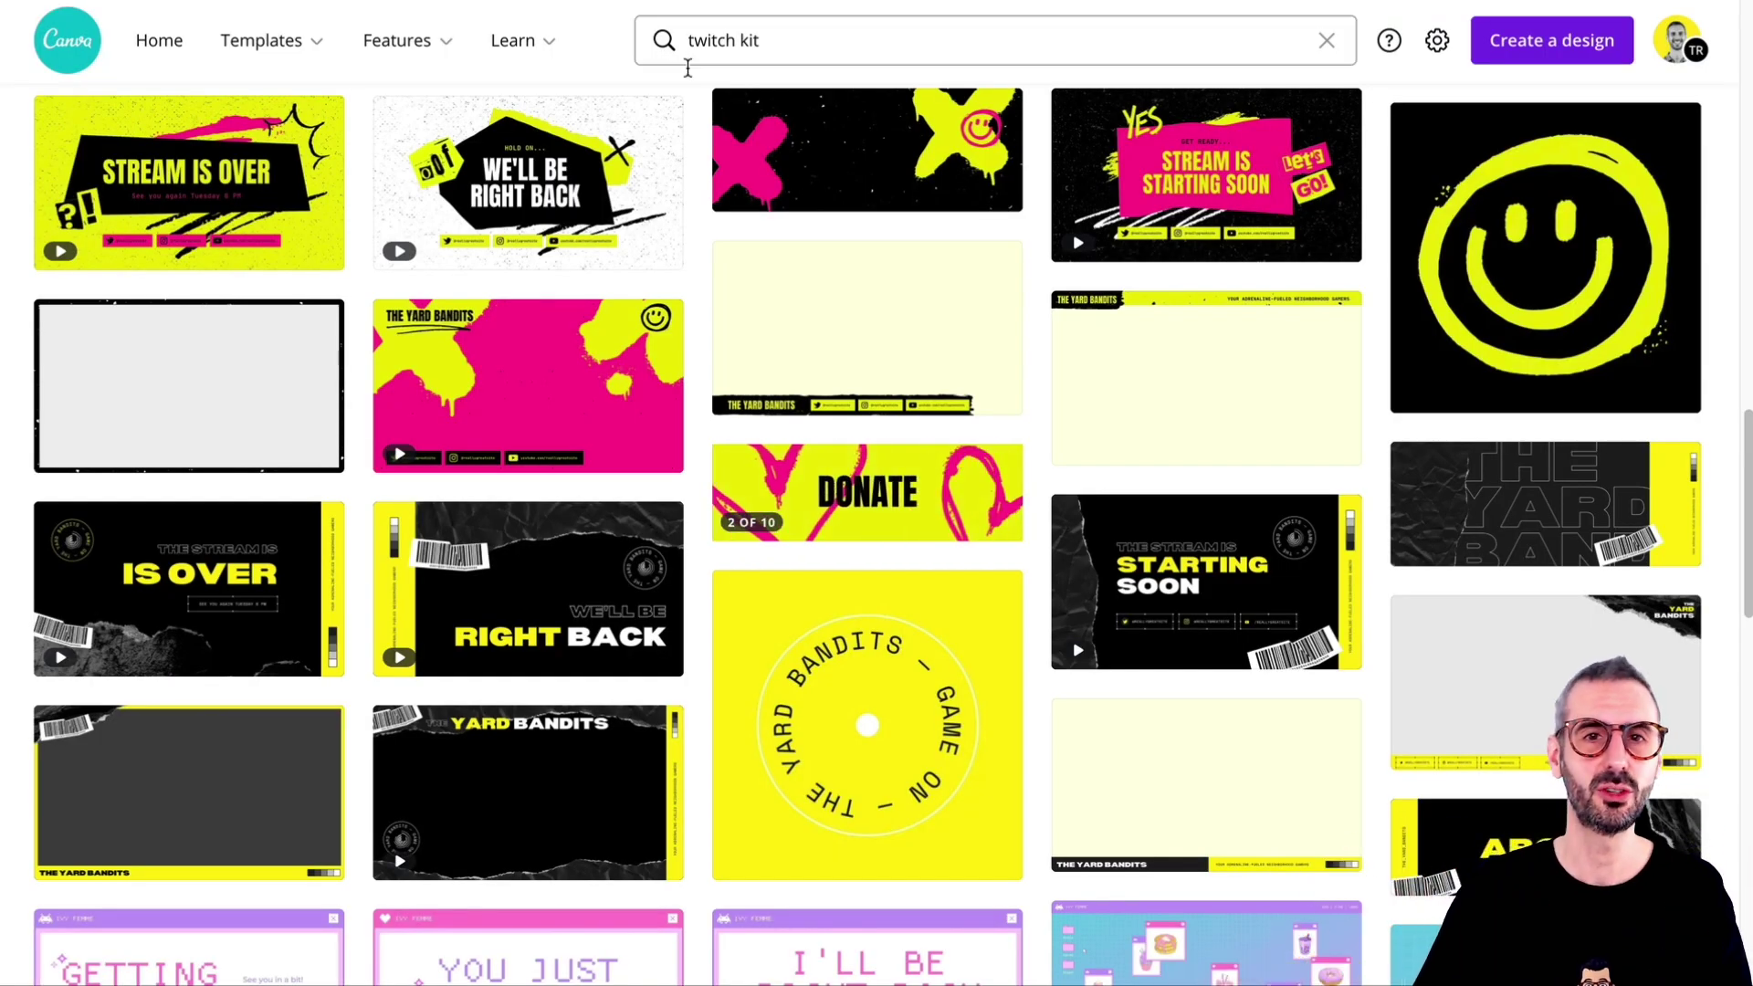
Start a new template search by entering 'youtube intros' in the Canva search box
scroll(815, 80, up, 20)
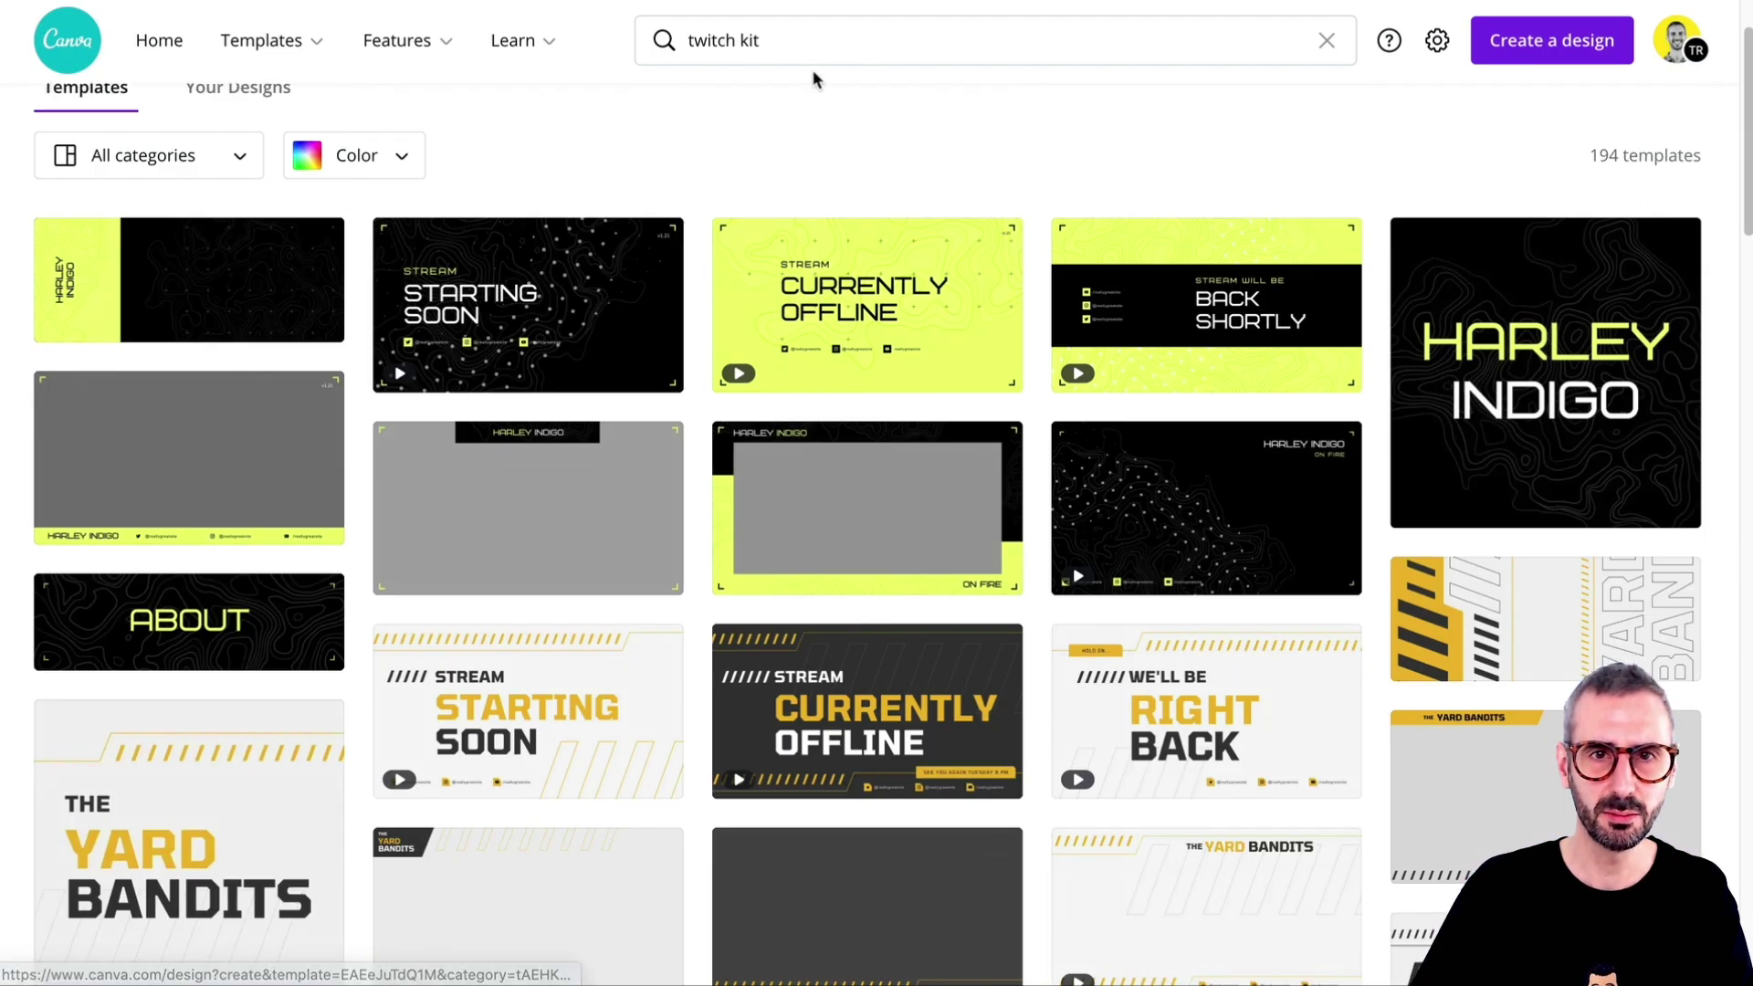
click(807, 51)
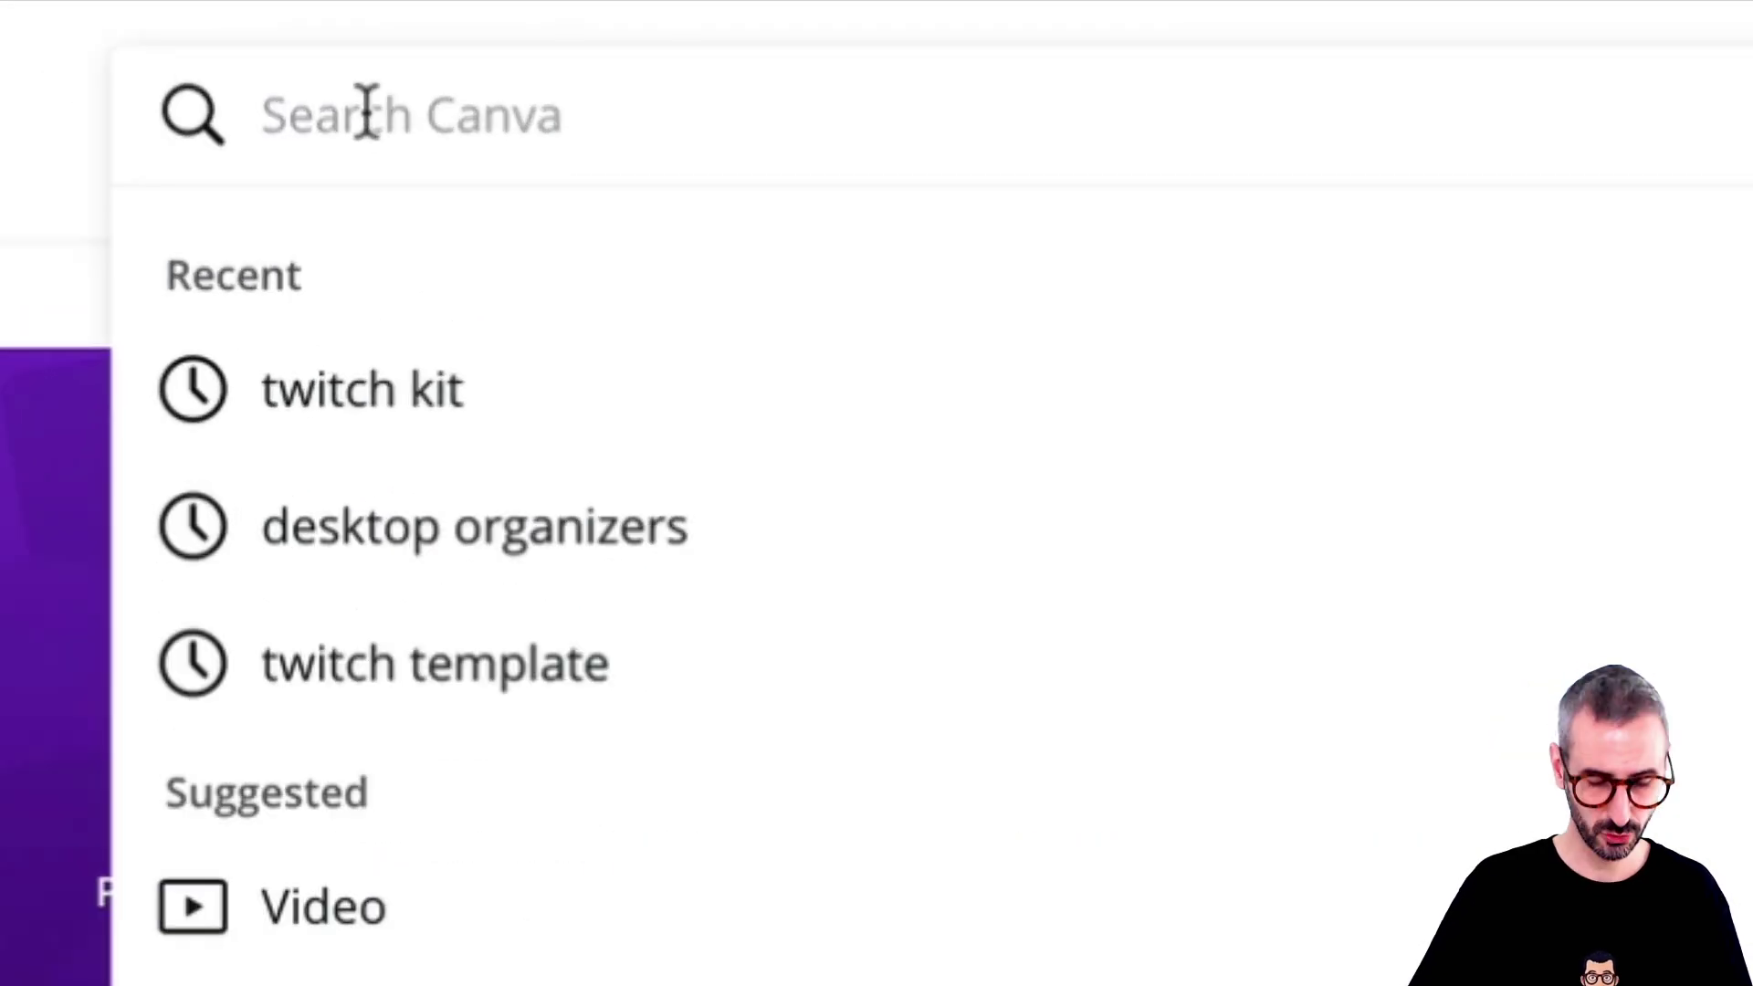
text(youtube intros)
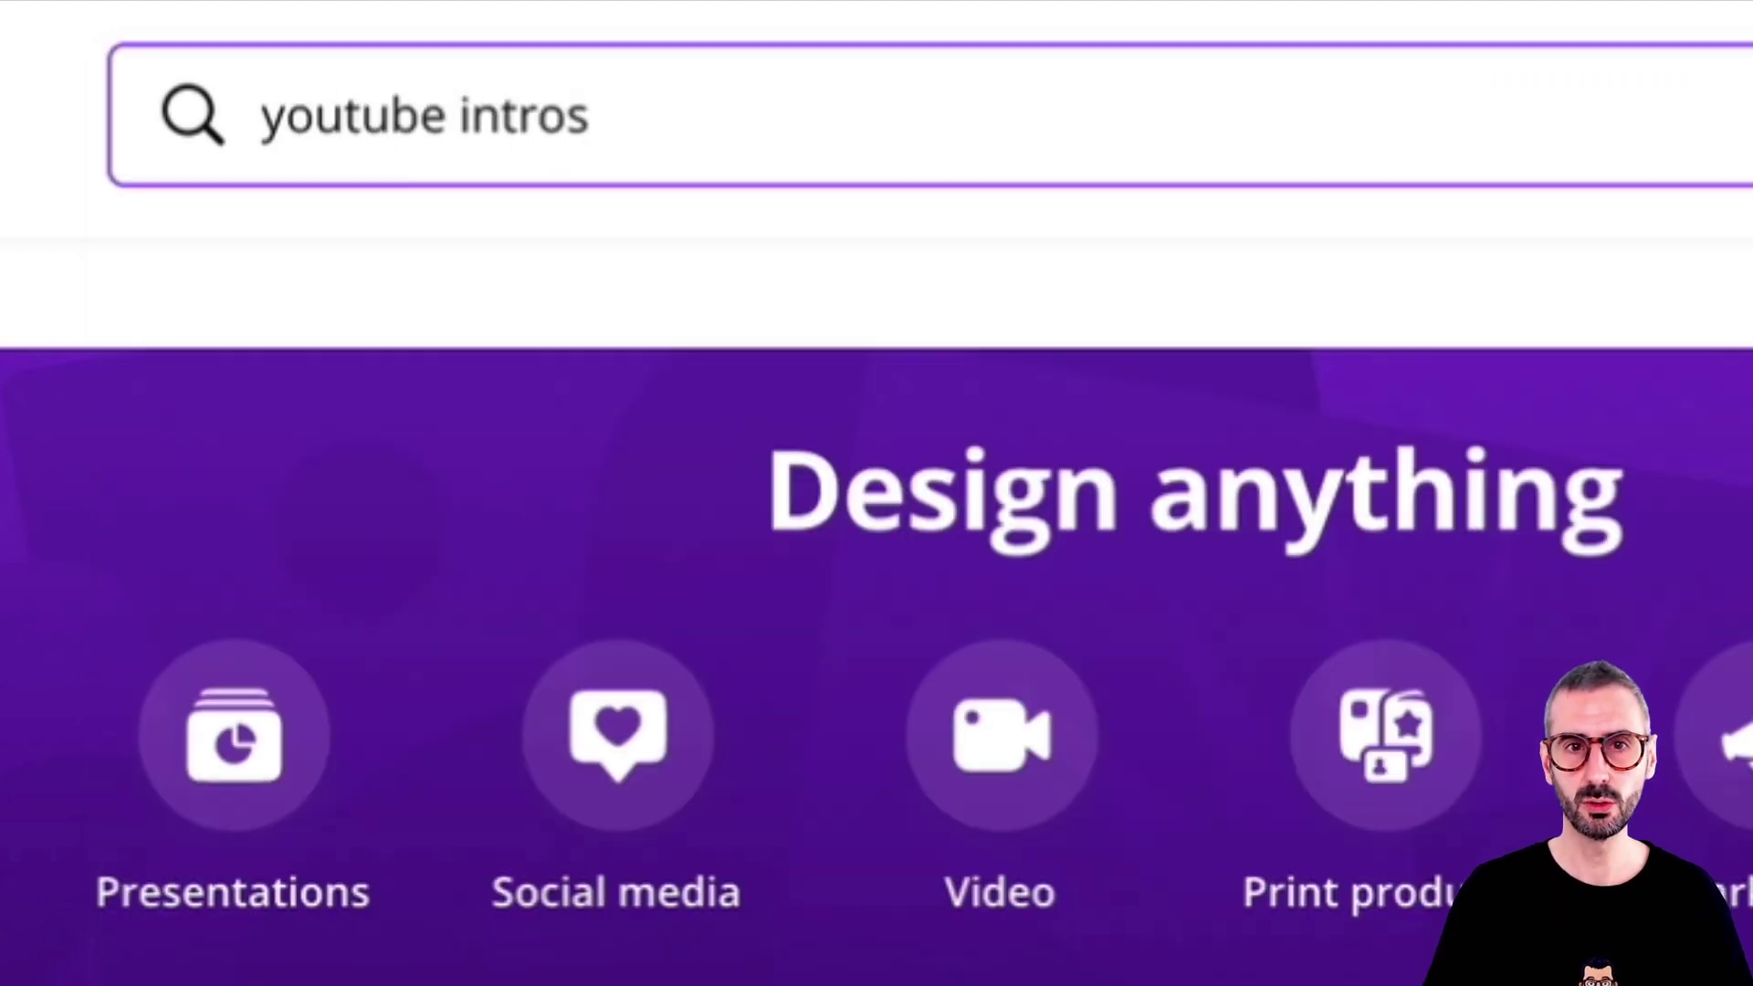
Run the 'youtube intros' search and scroll through the 280 YouTube Intros templates
key(Return)
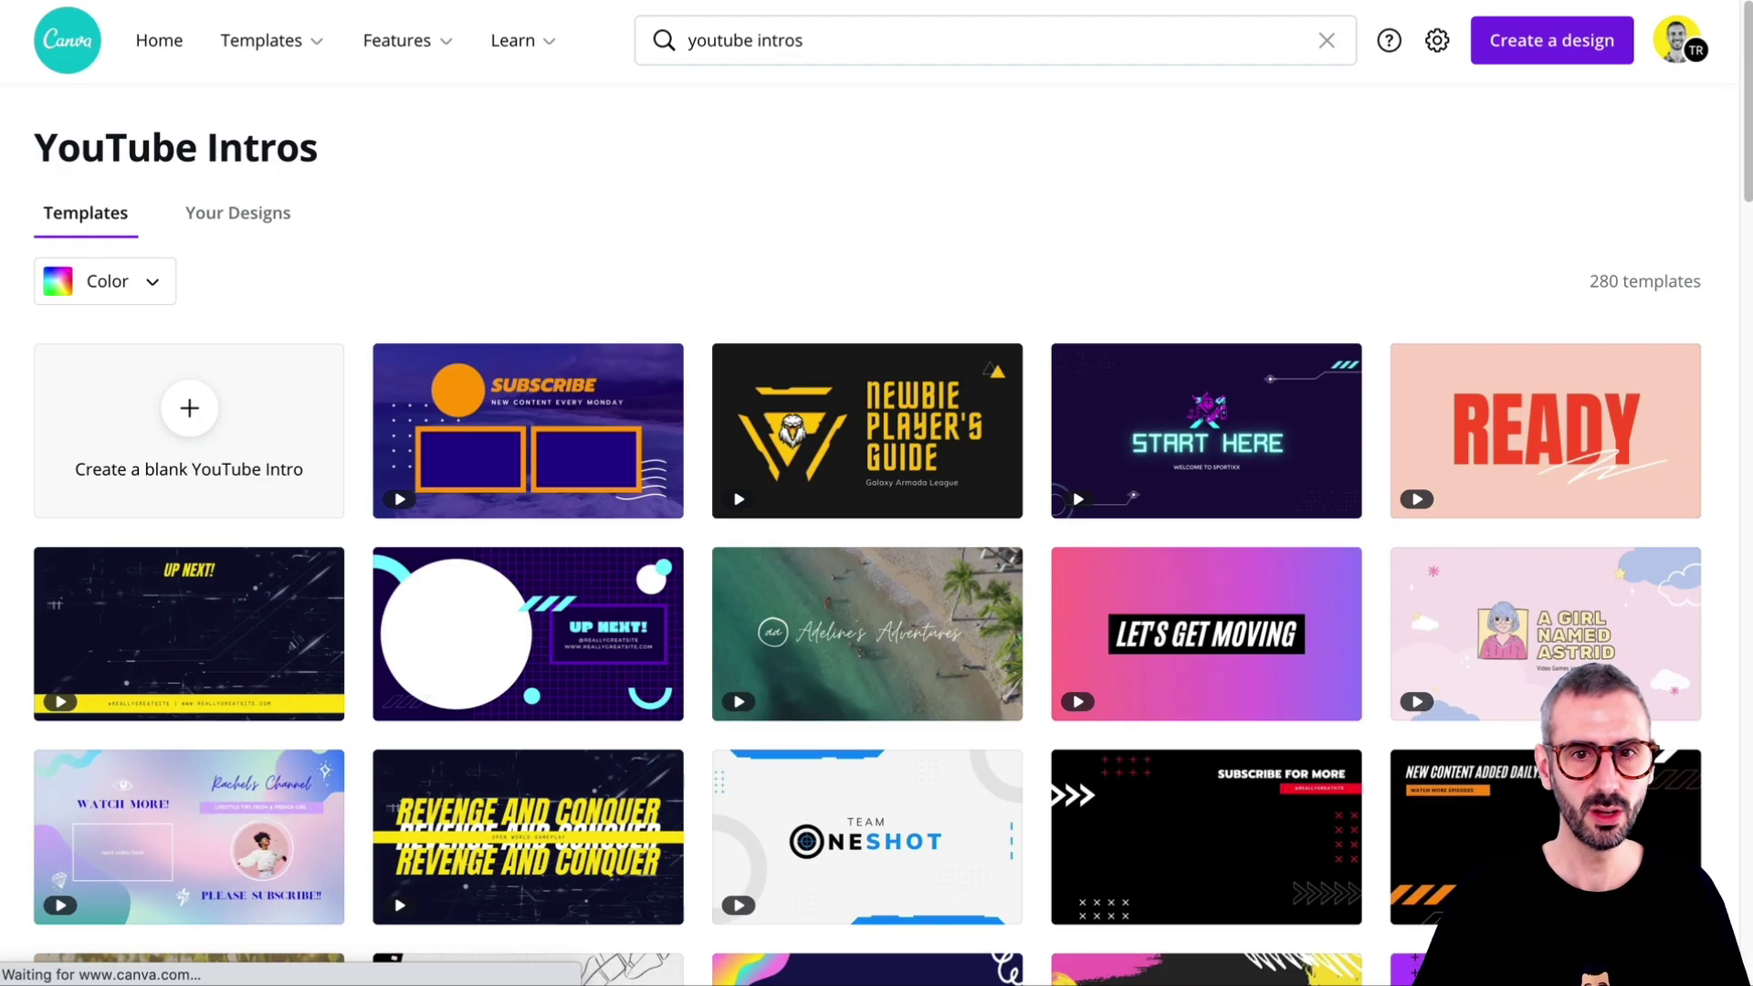
scroll(852, 497, down, 4)
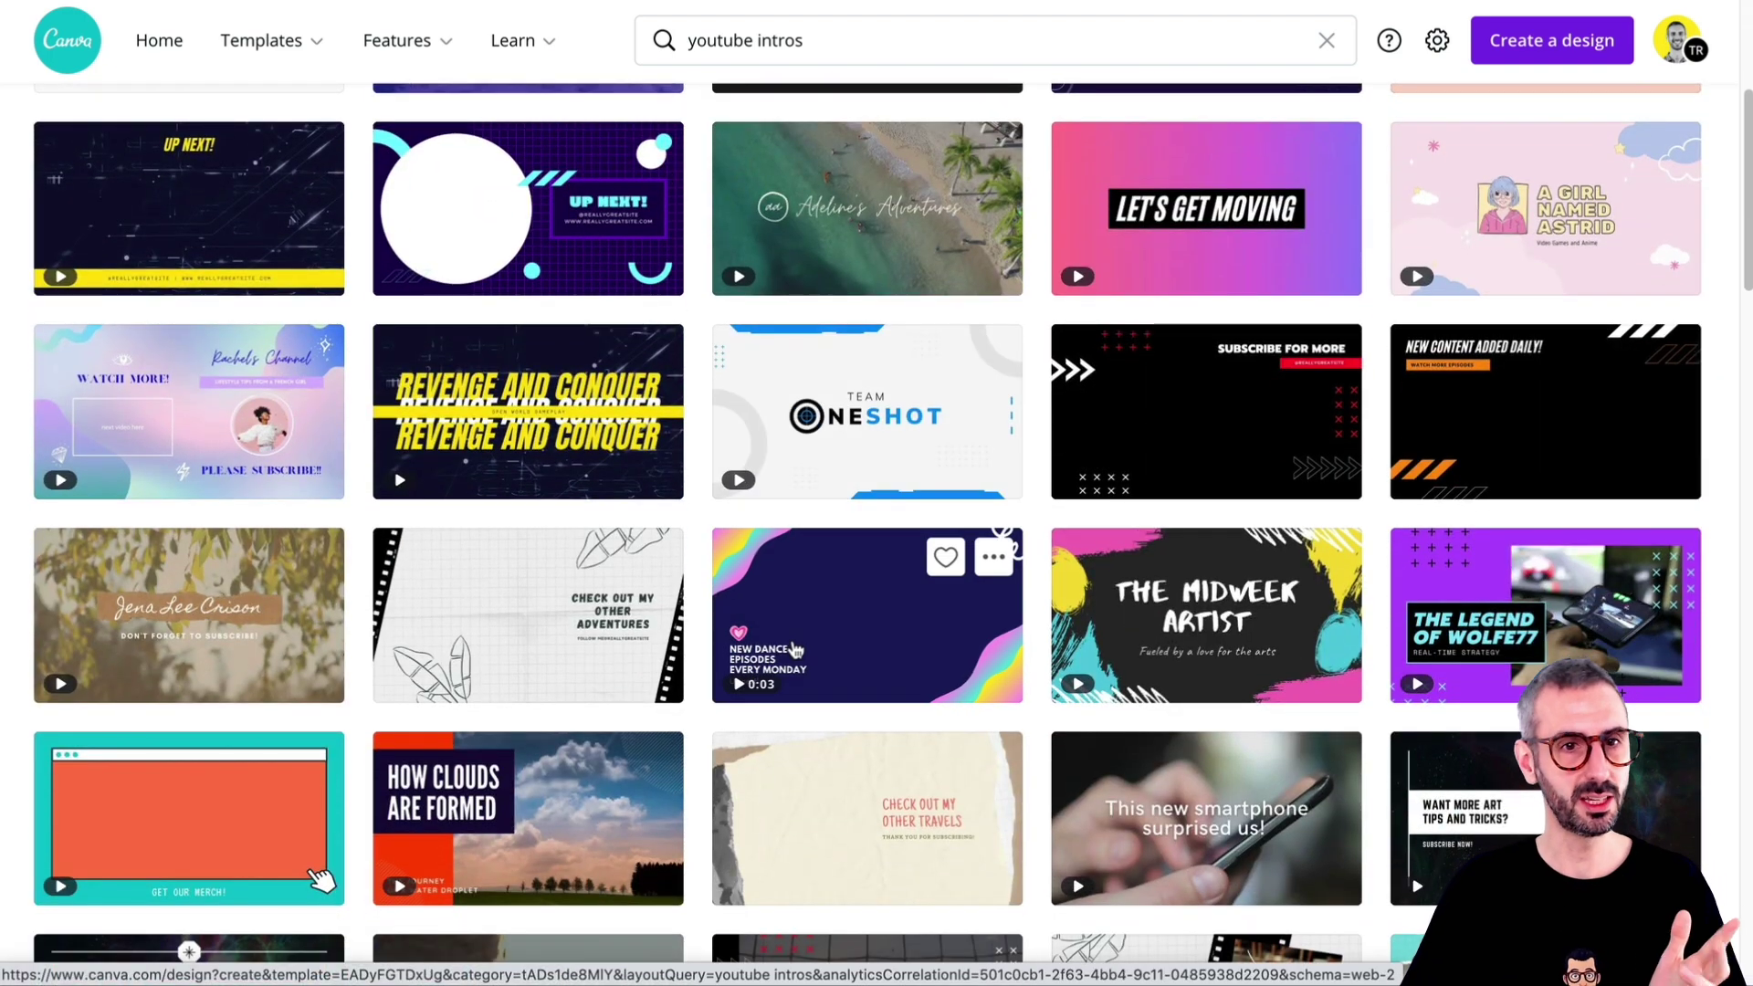
scroll(795, 655, down, 3)
scroll(795, 655, down, 3)
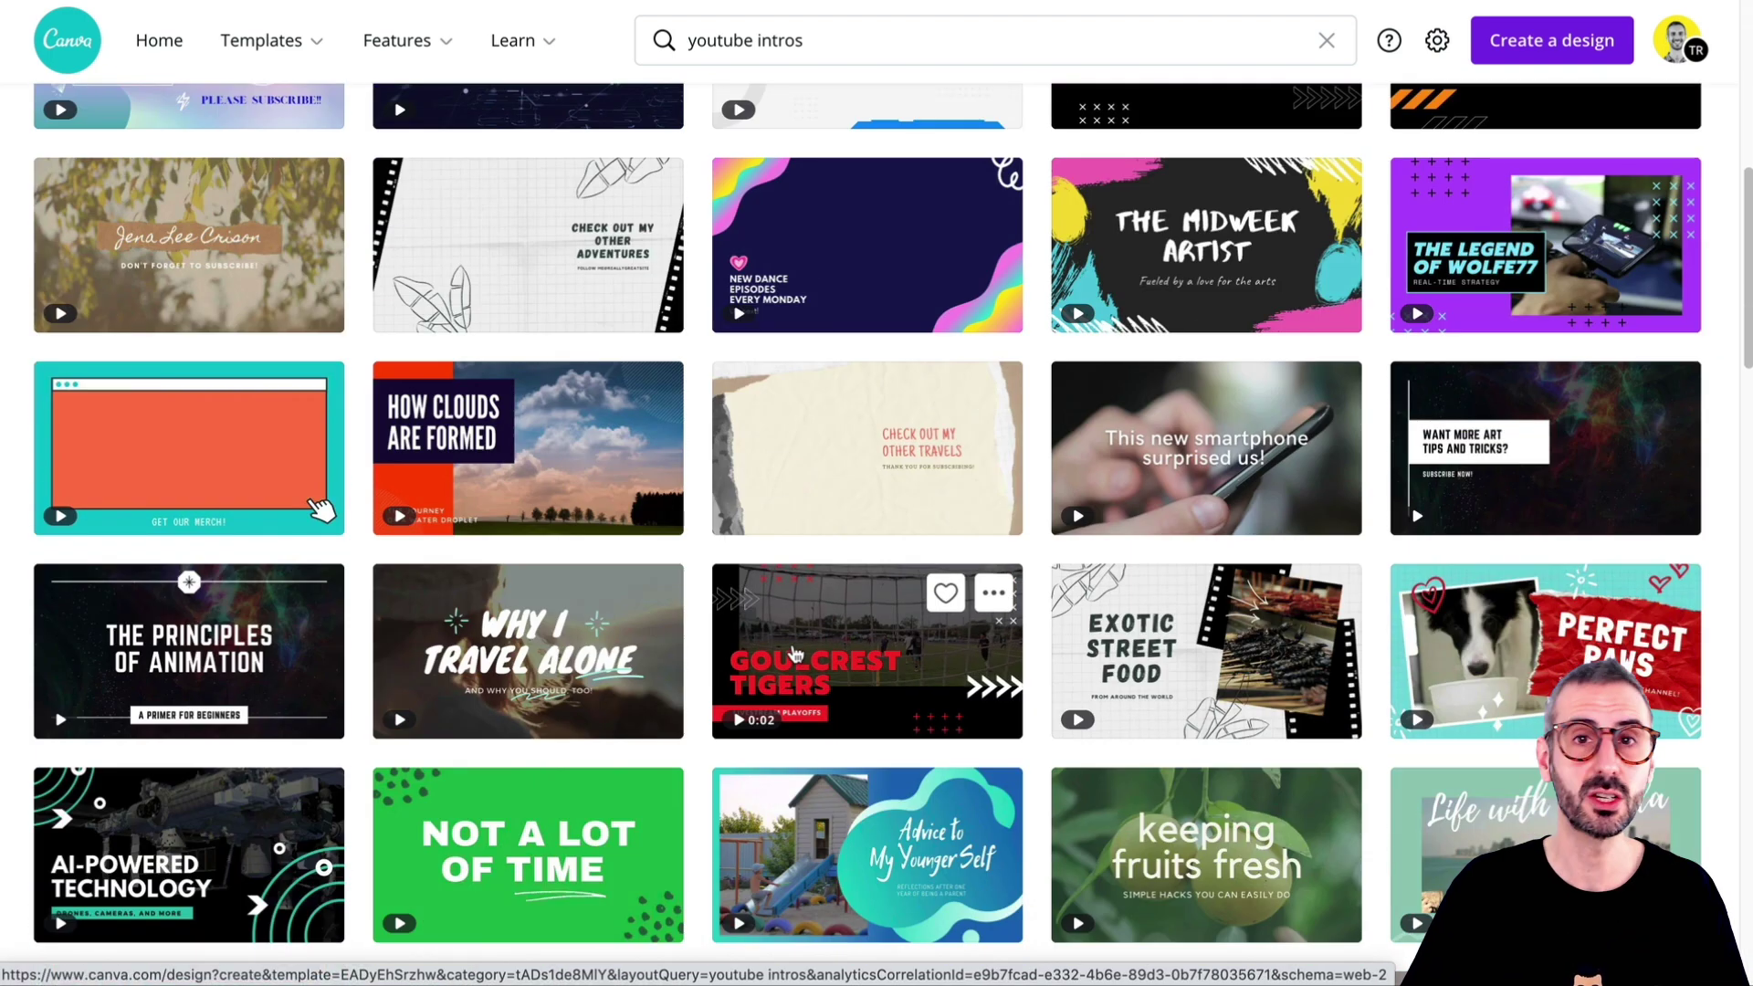
scroll(794, 652, down, 2)
scroll(795, 654, up, 10)
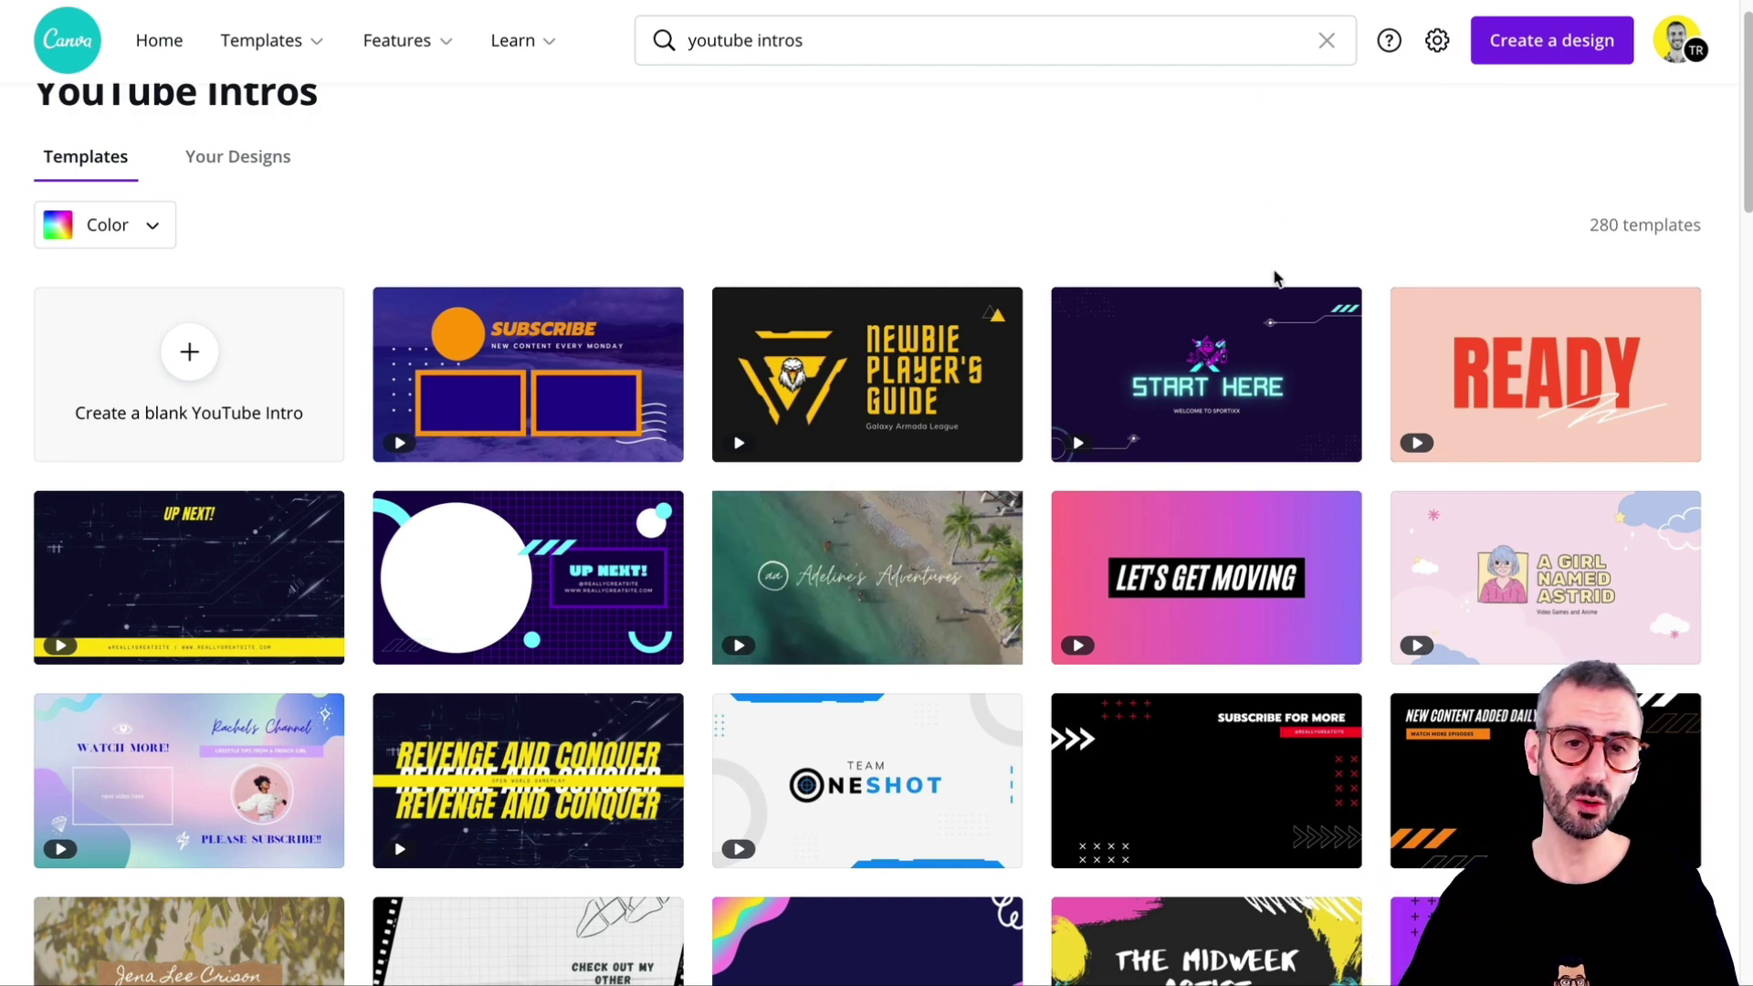
scroll(1299, 539, down, 5)
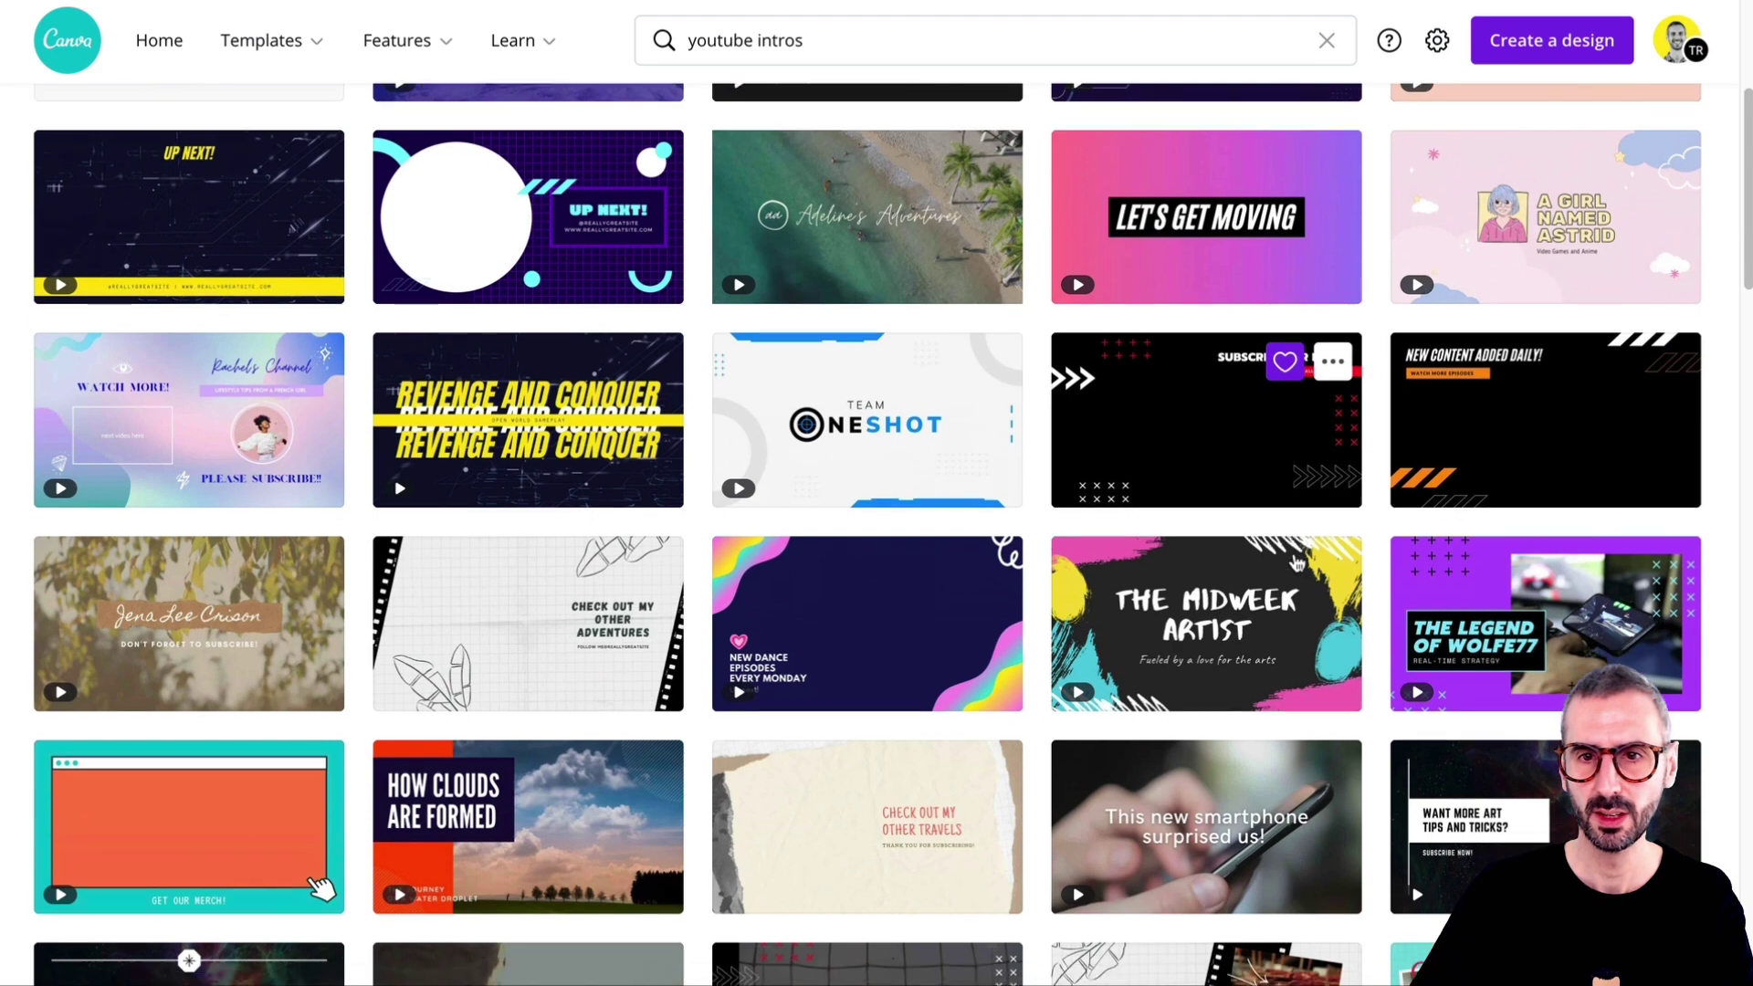
scroll(1297, 563, down, 3)
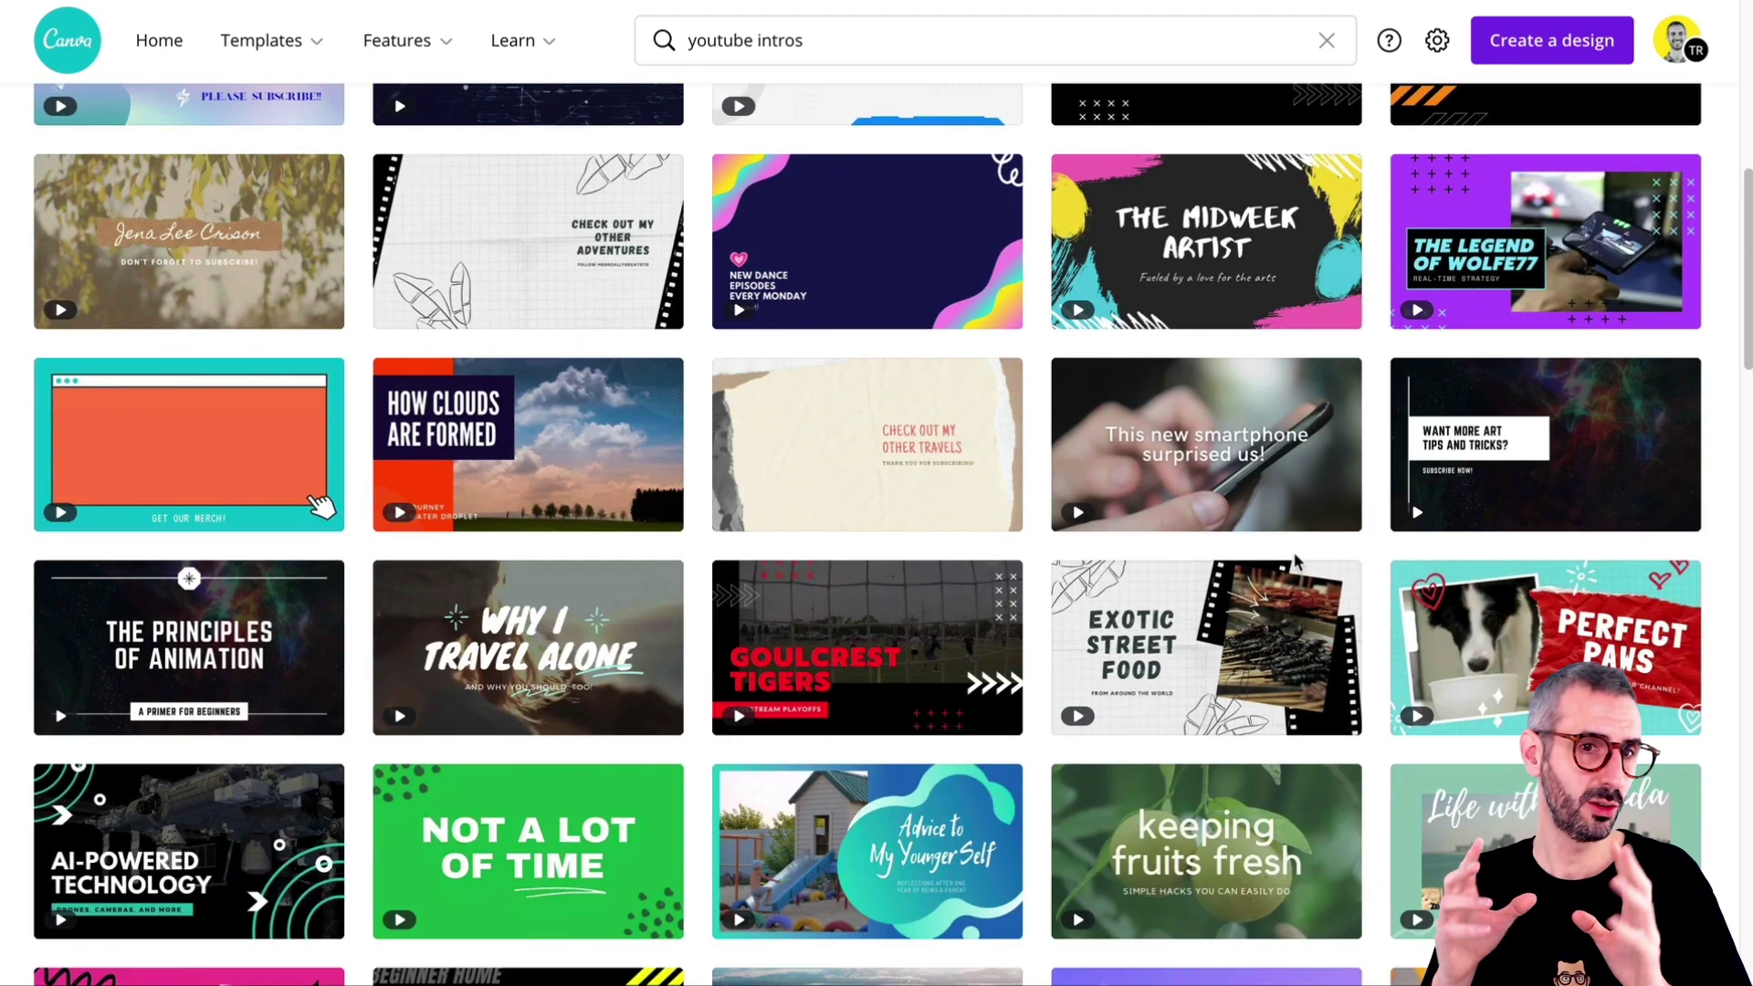
scroll(1281, 546, up, 6)
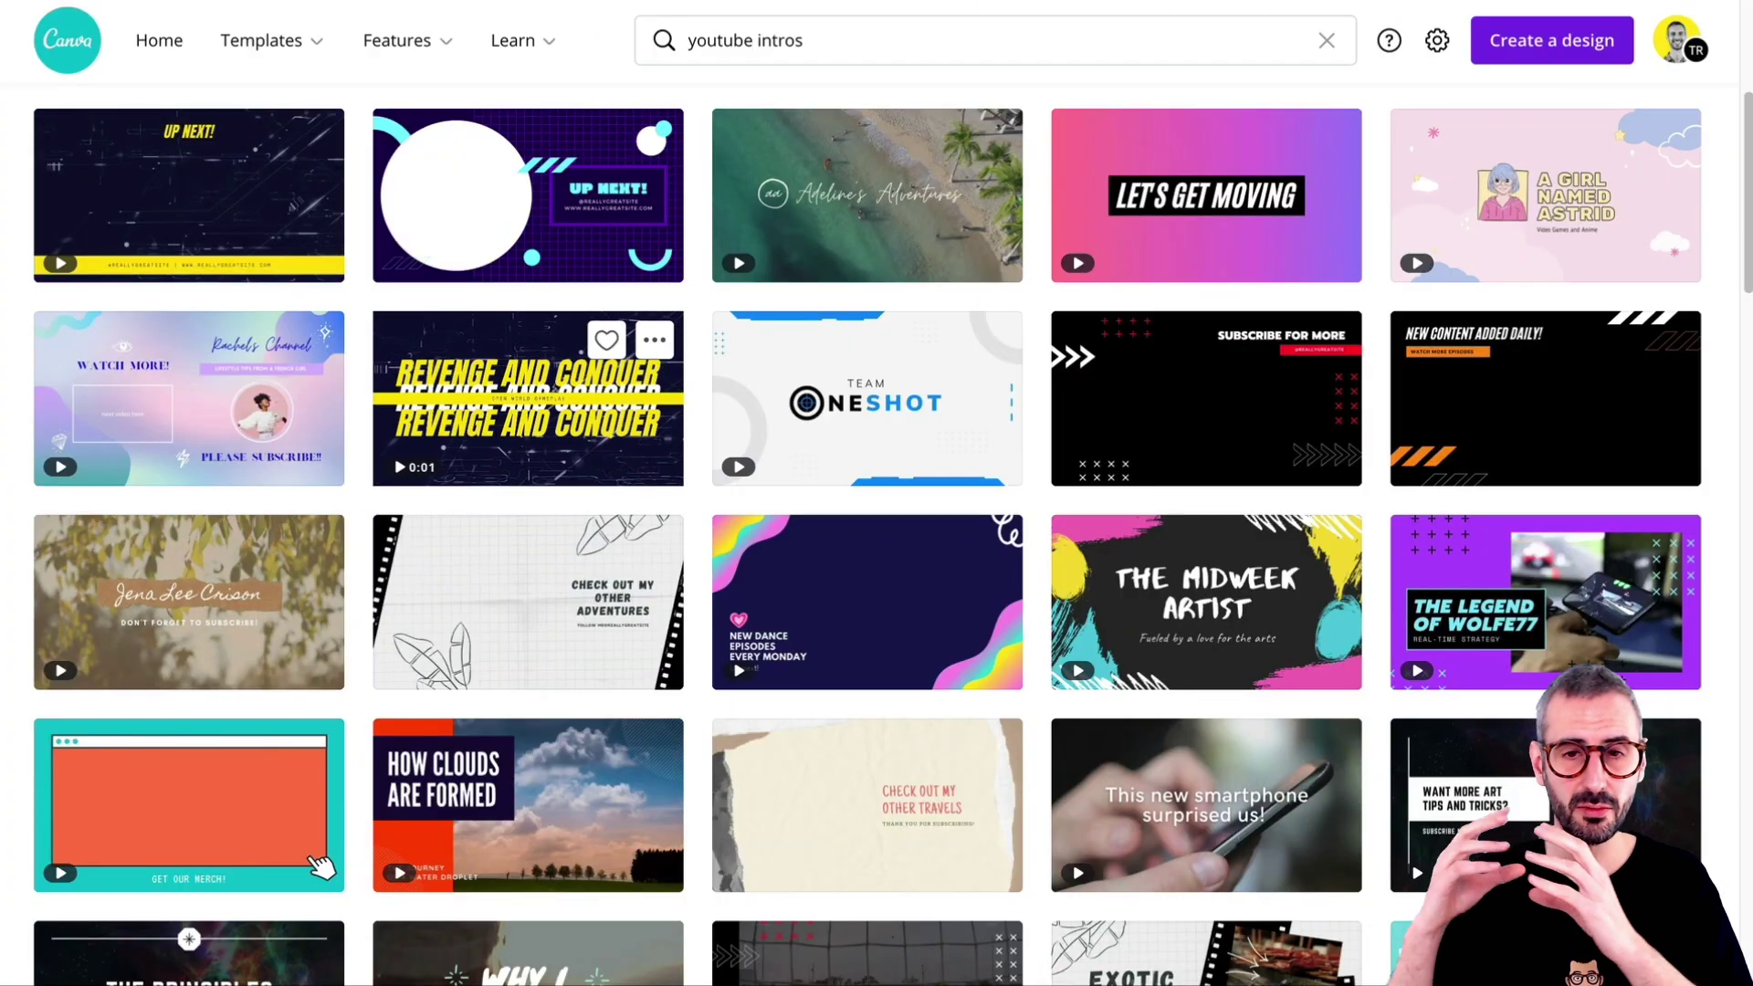
scroll(319, 865, down, 10)
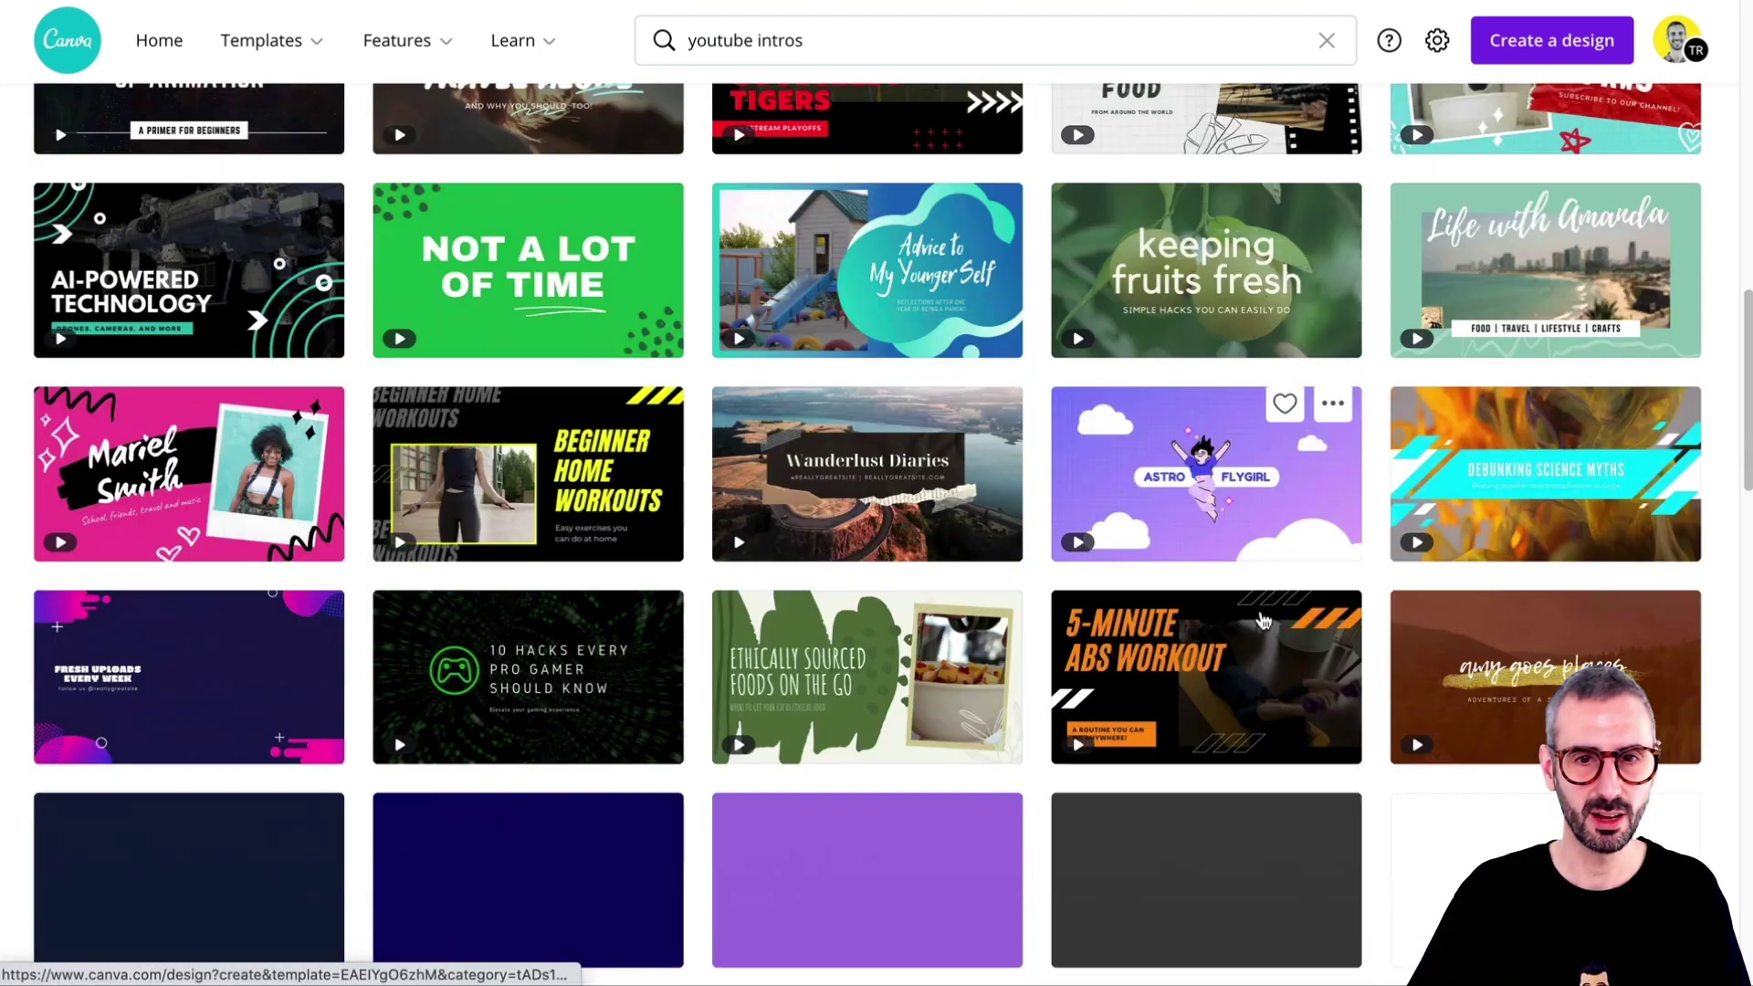
scroll(1263, 621, down, 4)
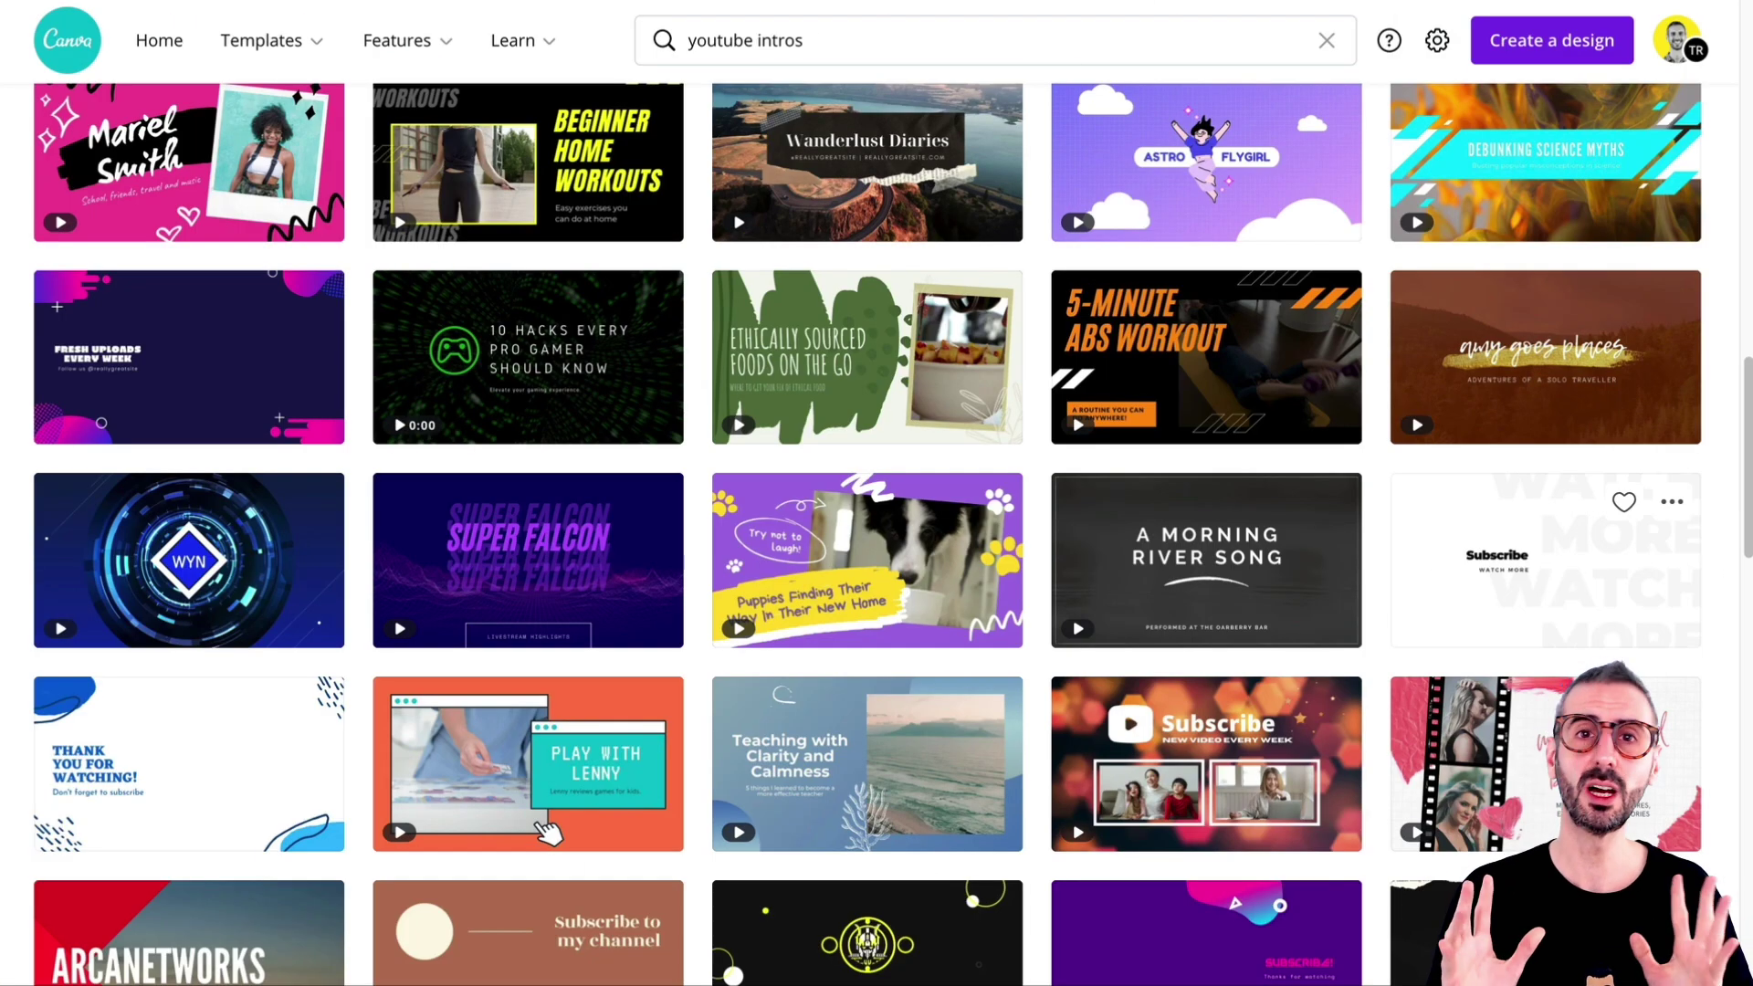
scroll(981, 306, up, 10)
scroll(980, 304, up, 6)
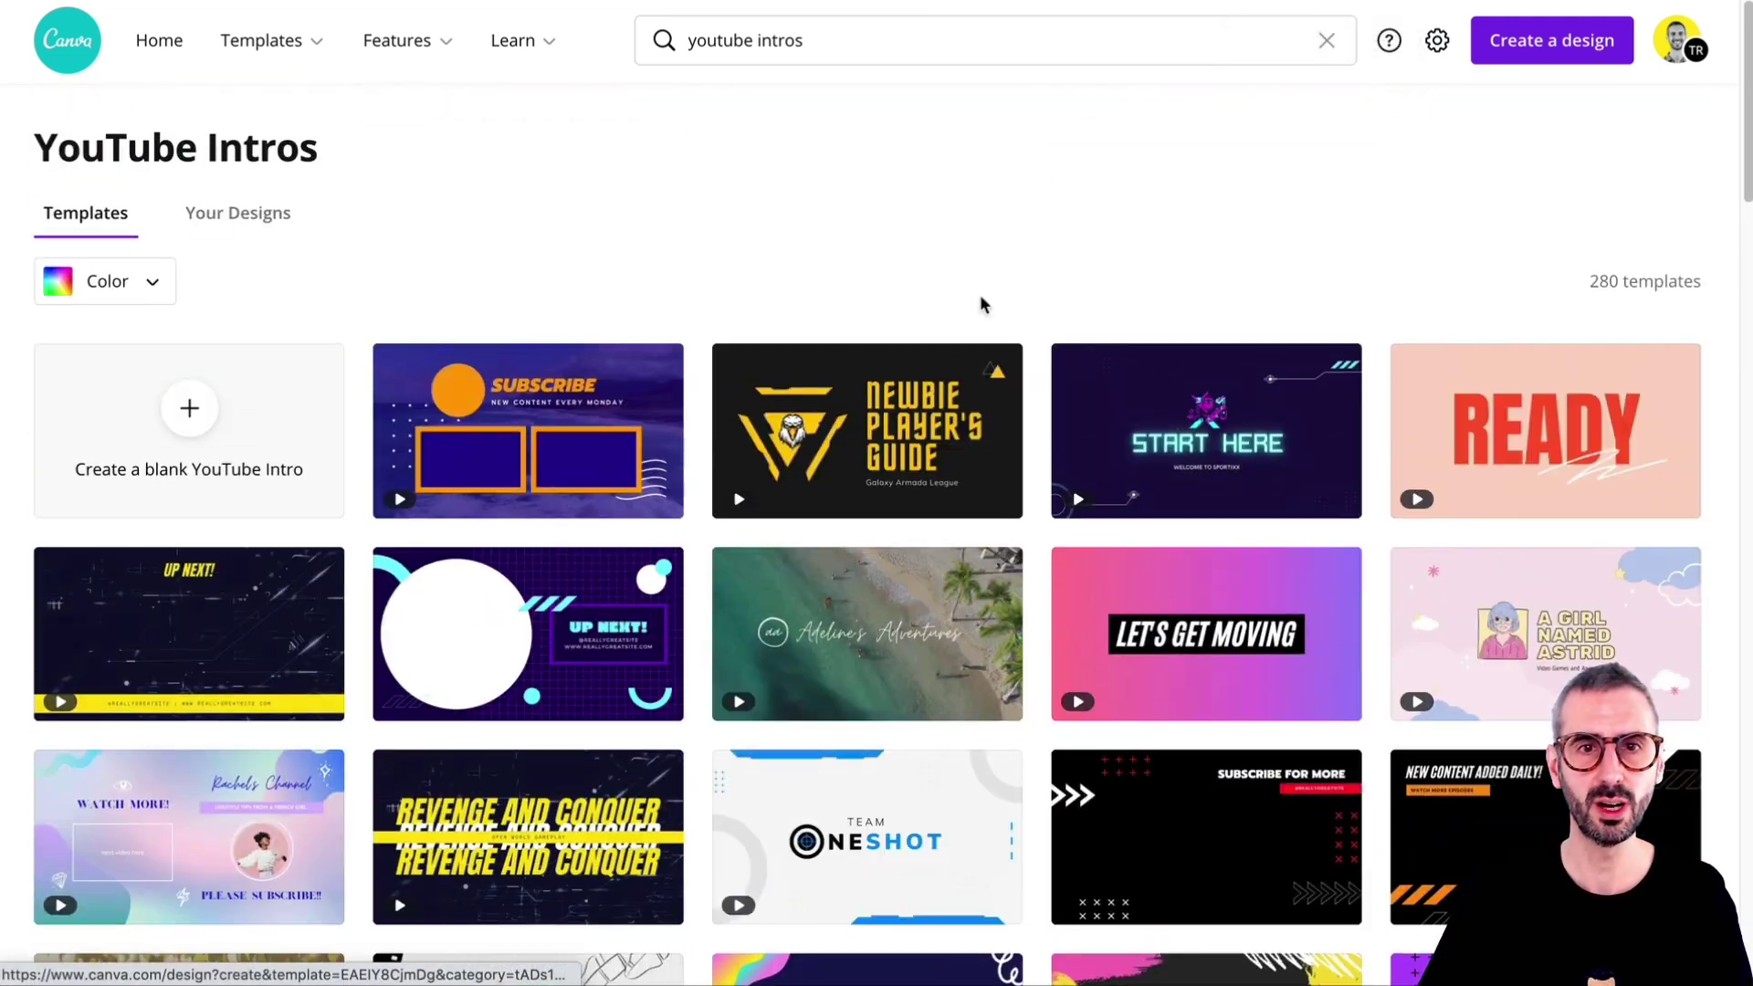
Search templates for 'desktop organizers' to list the 81 Desktop Organizers results
click(877, 42)
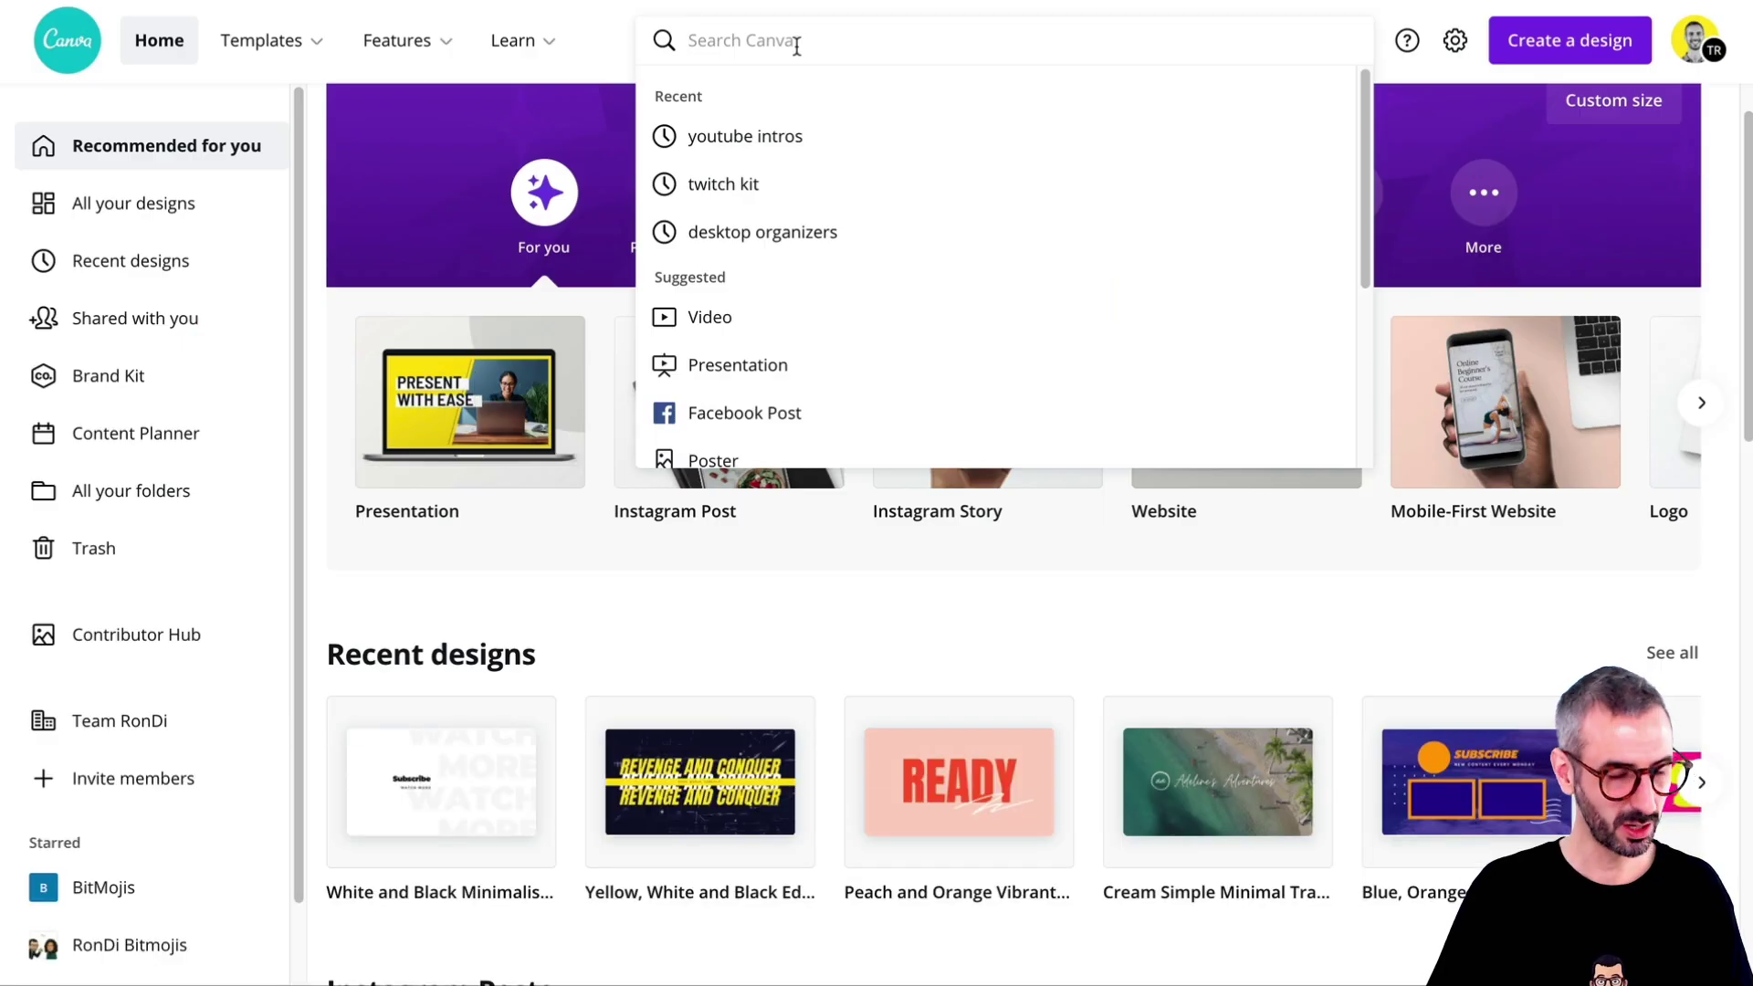
text(desktop organize)
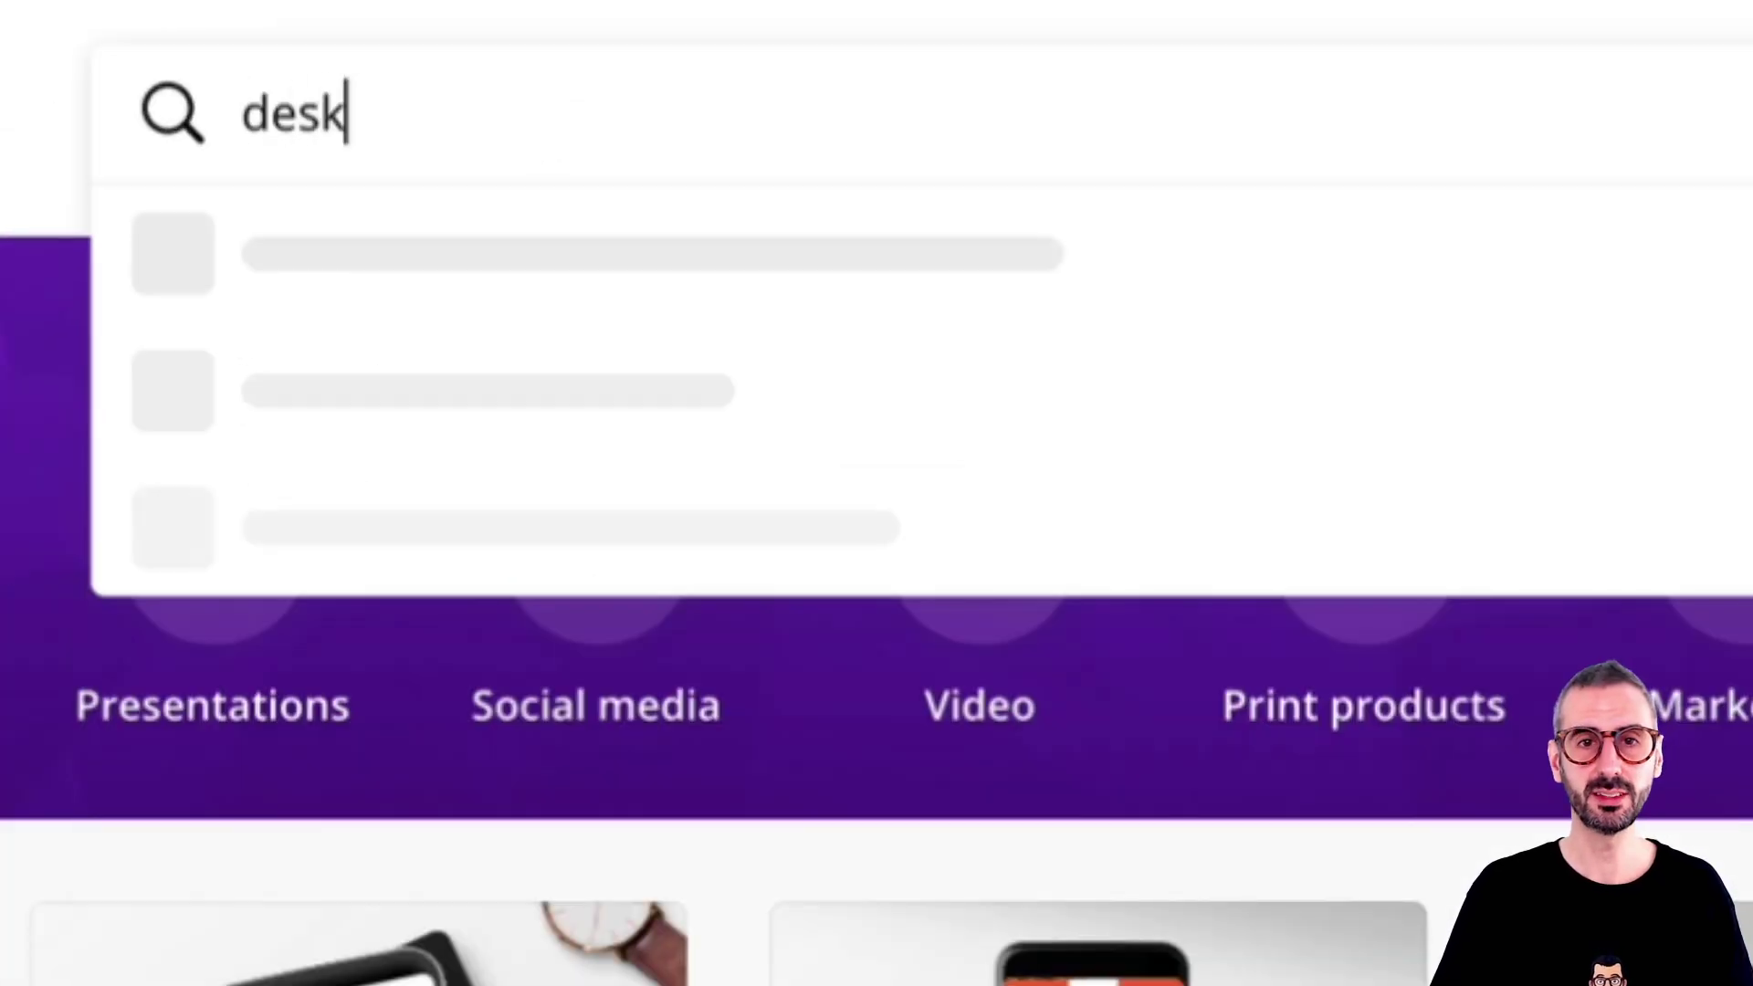
text(rs)
key(Return)
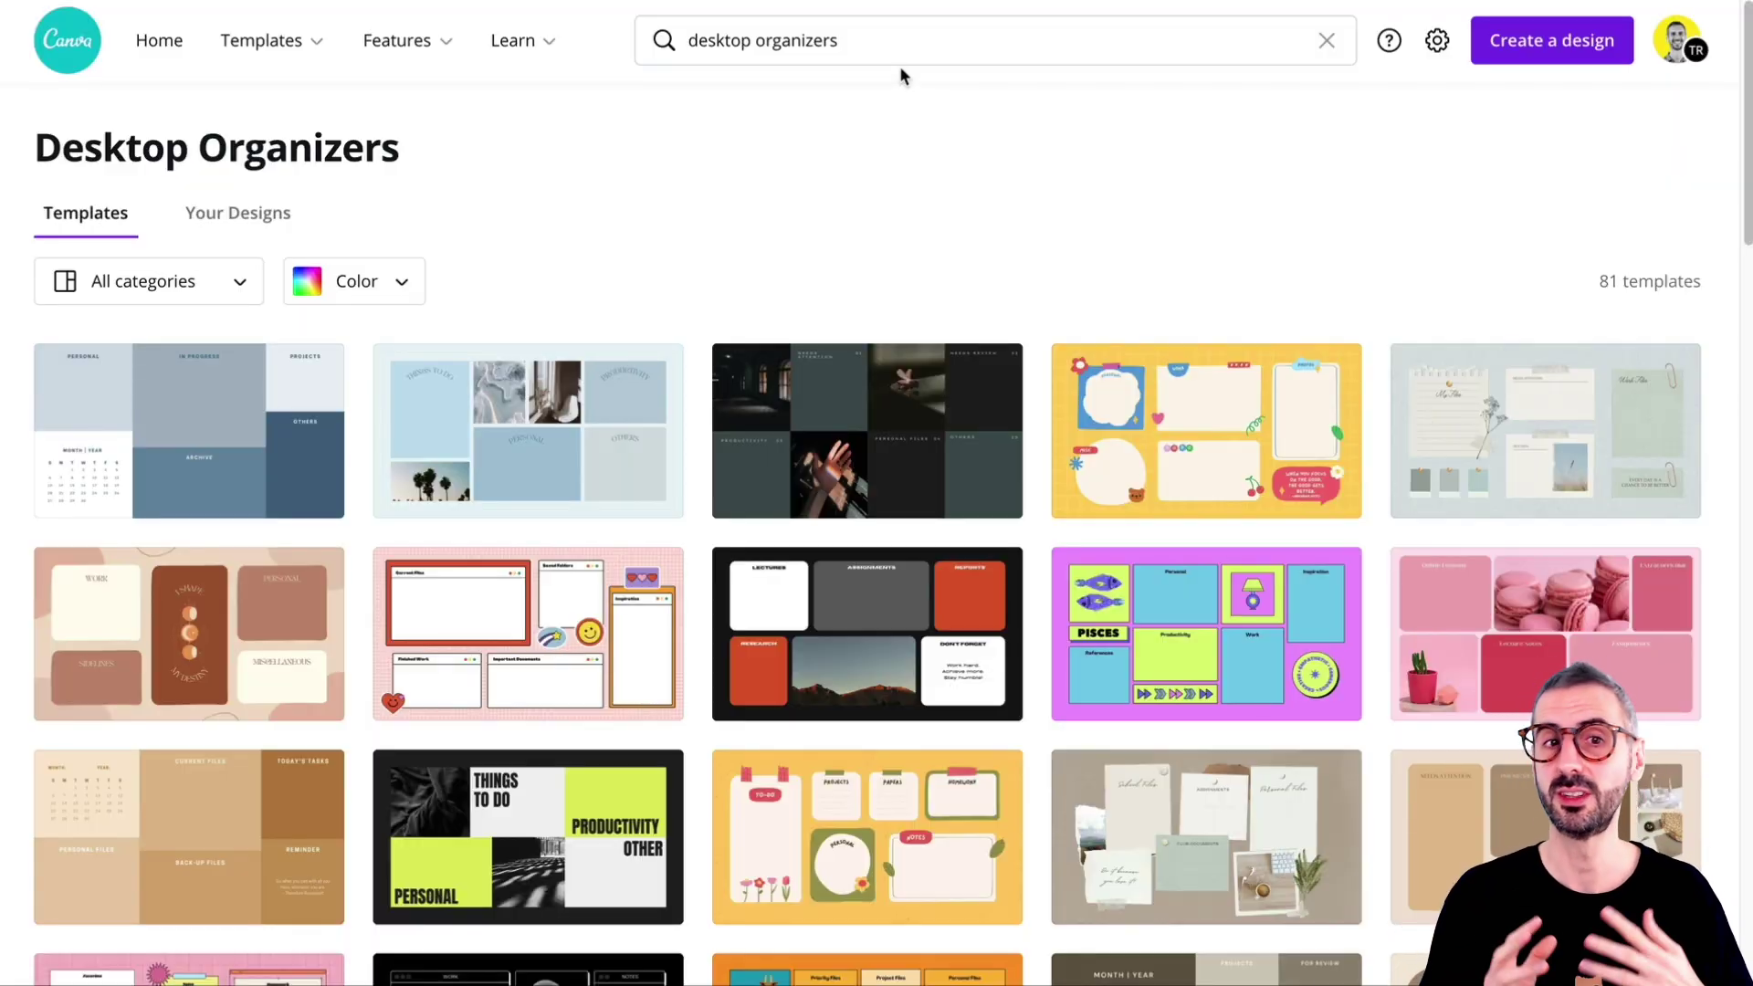
Scroll the Desktop Organizers results to find the dark photo-grid education template
scroll(1003, 395, down, 6)
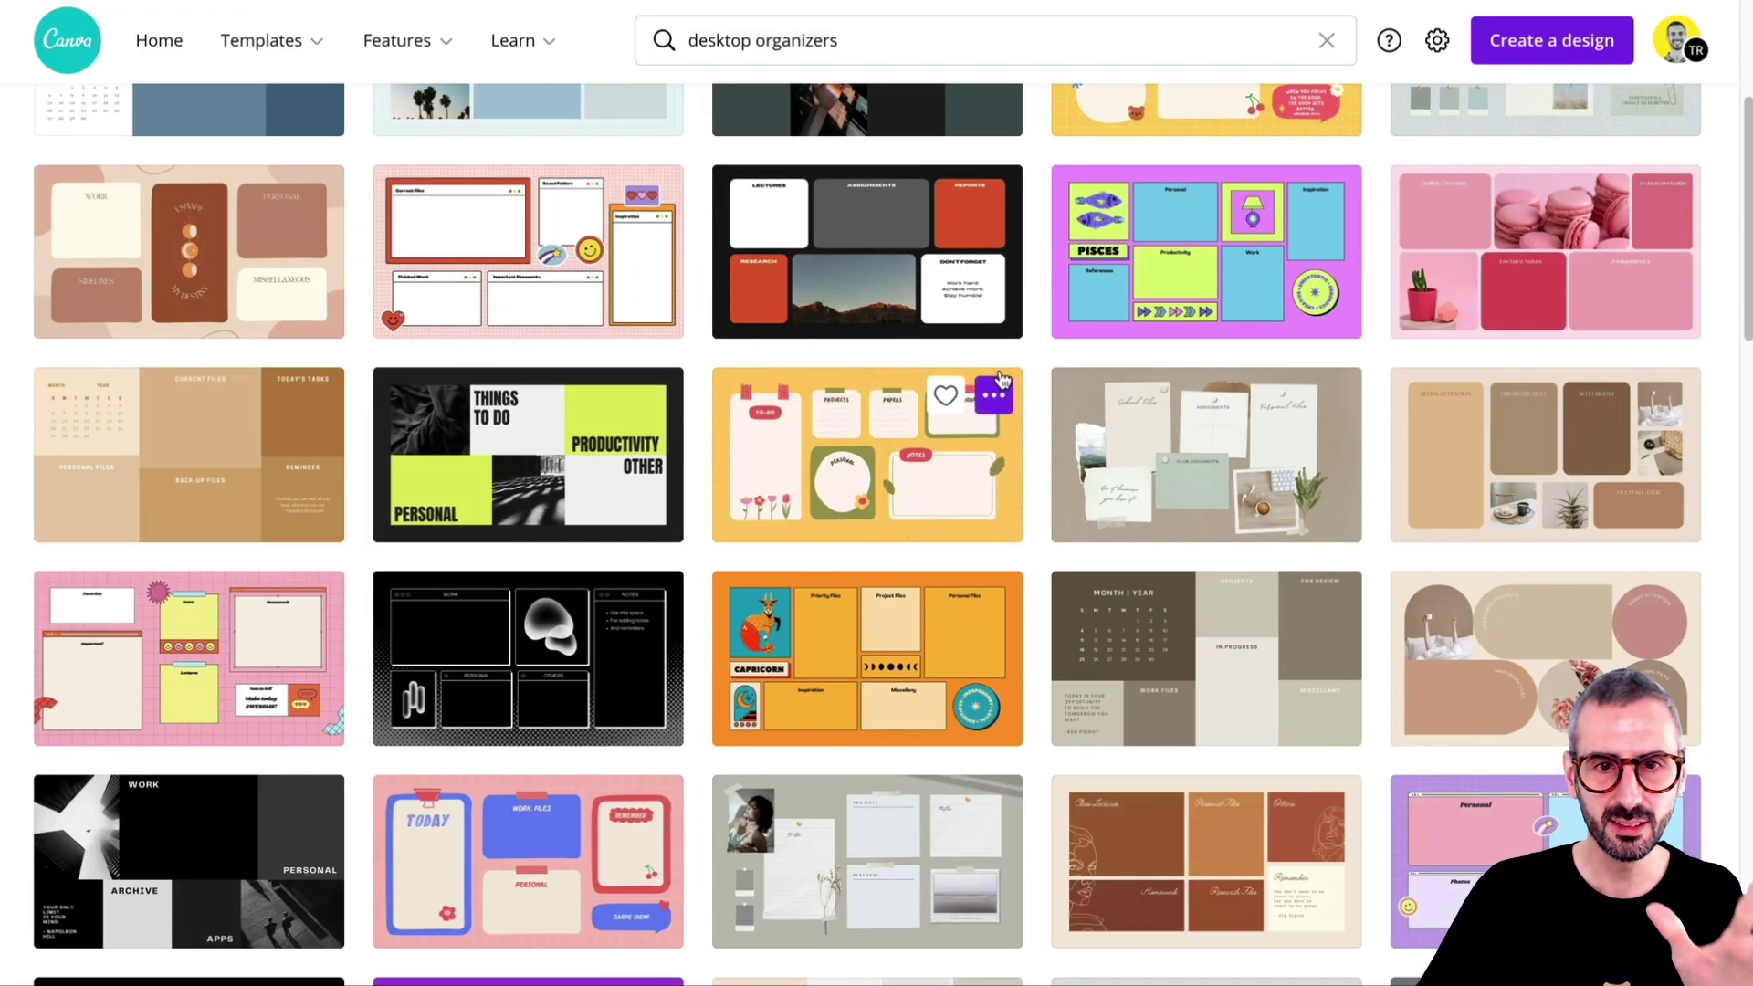
scroll(1003, 396, down, 4)
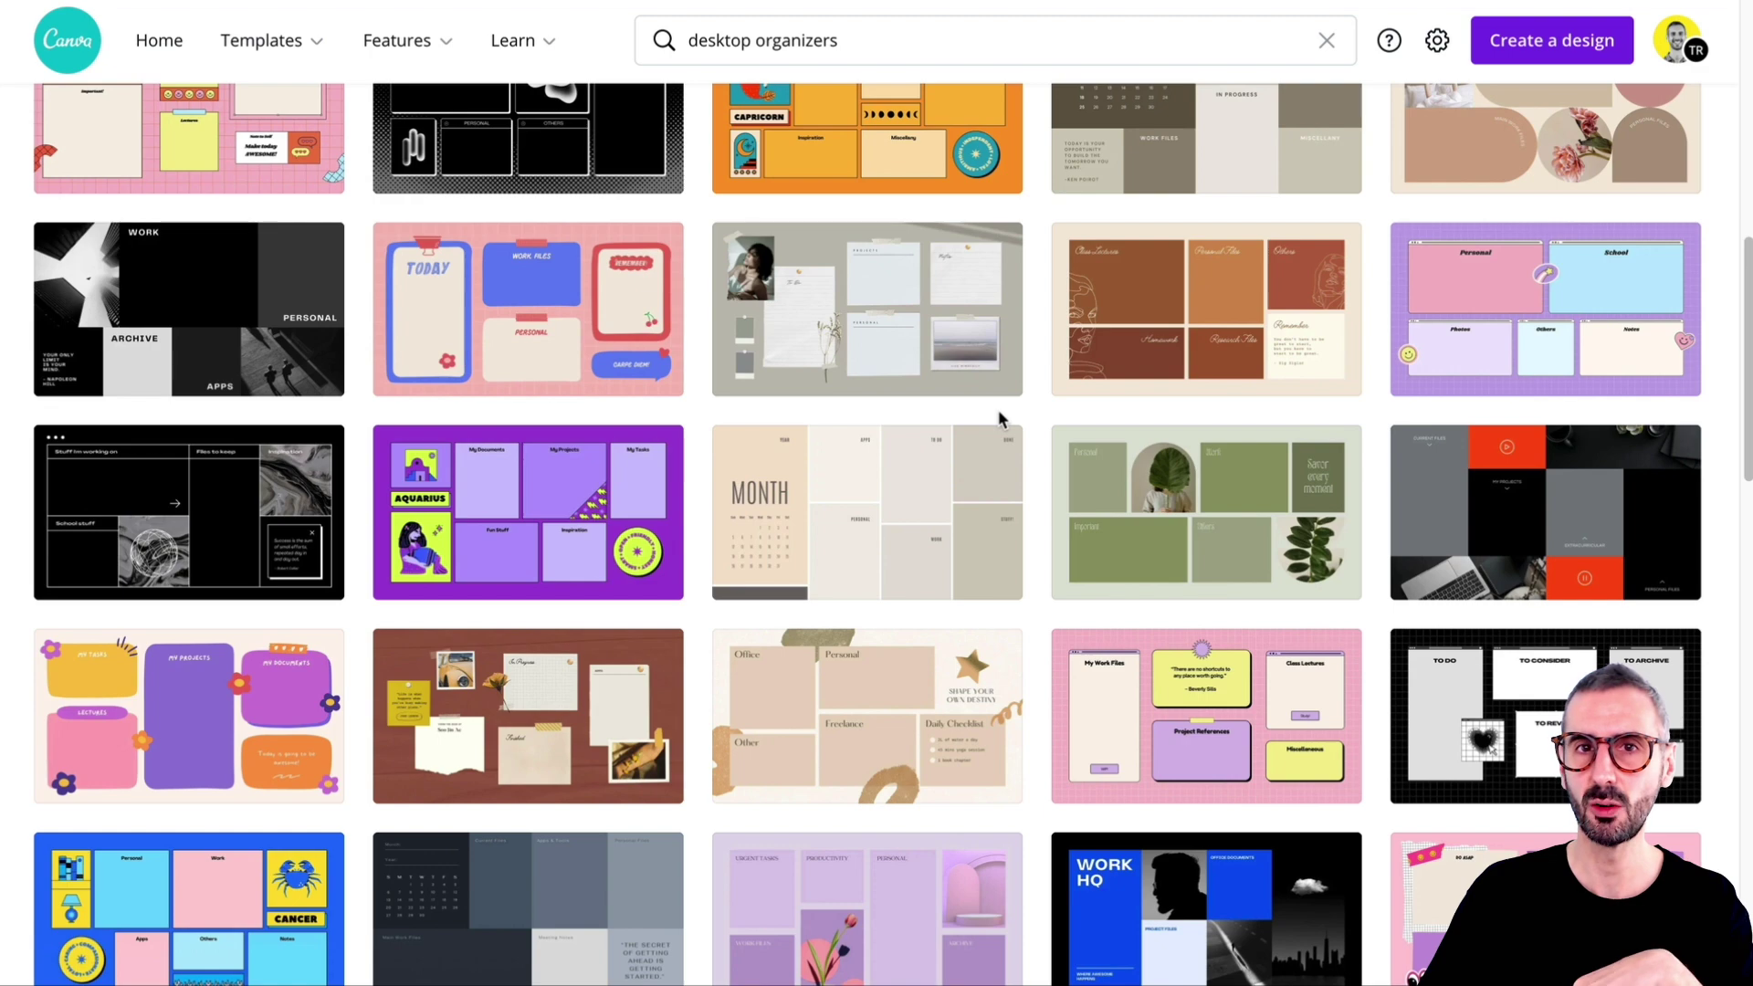
scroll(999, 409, up, 10)
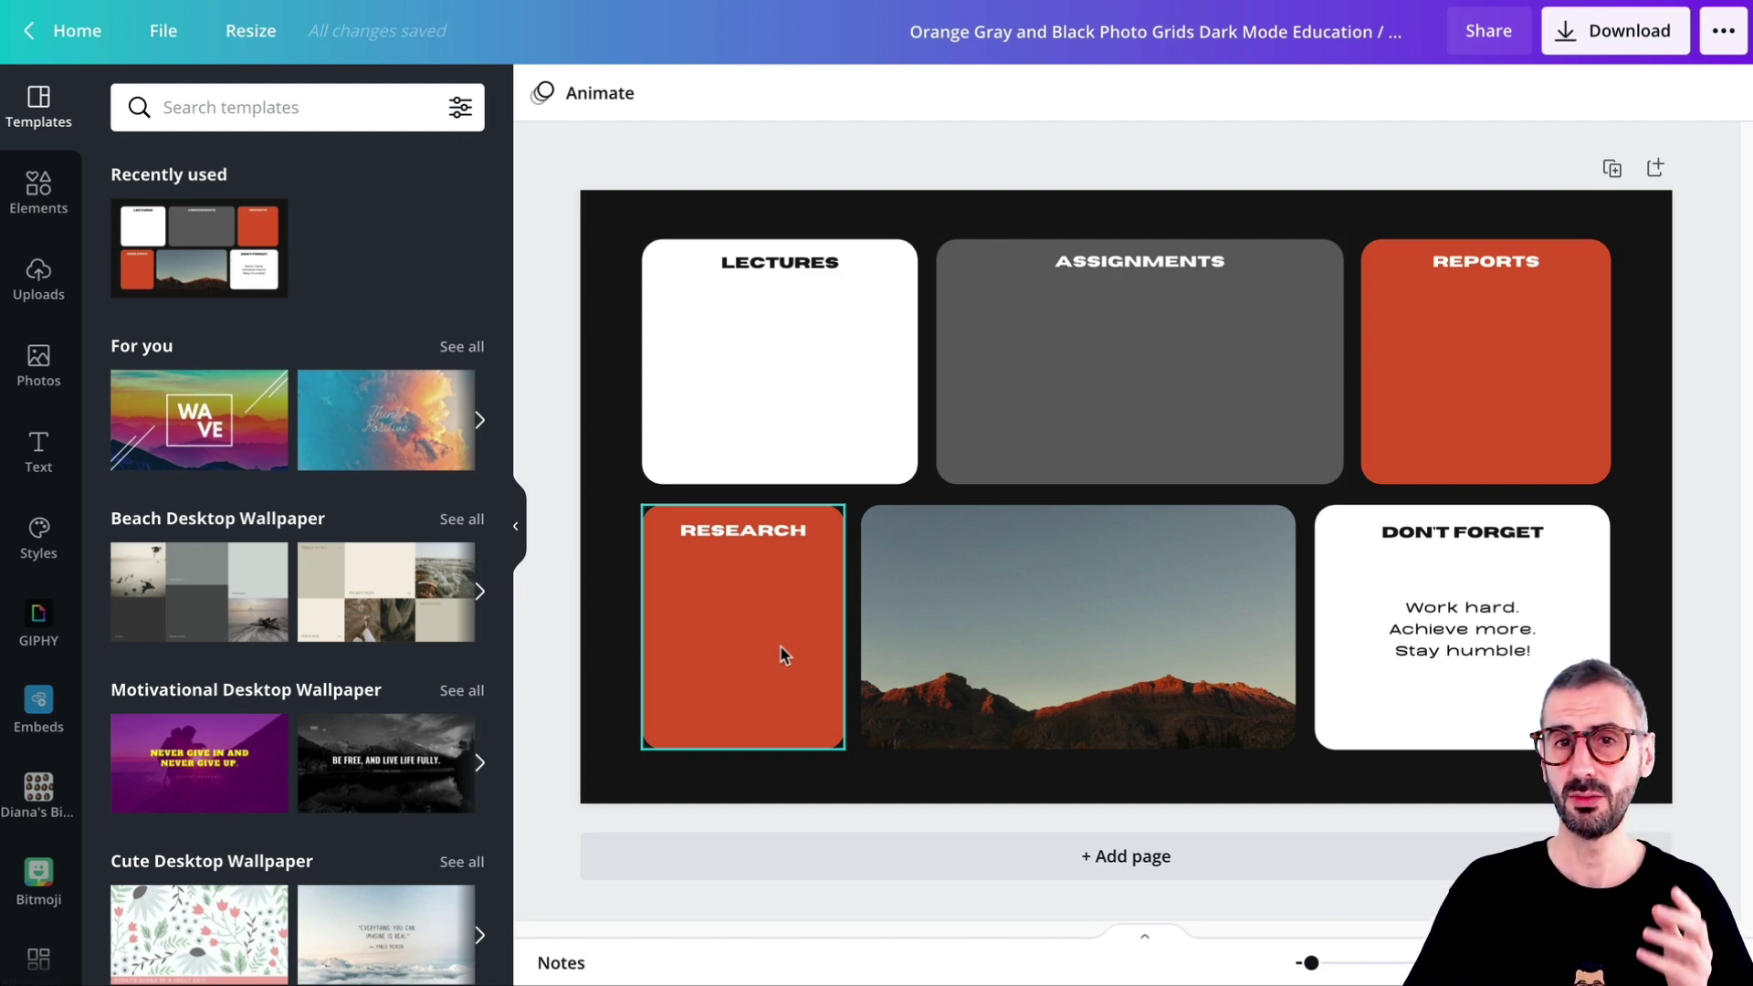
Add a black Balmy-font biography heading with the owner's name inside the Lectures box
click(1512, 632)
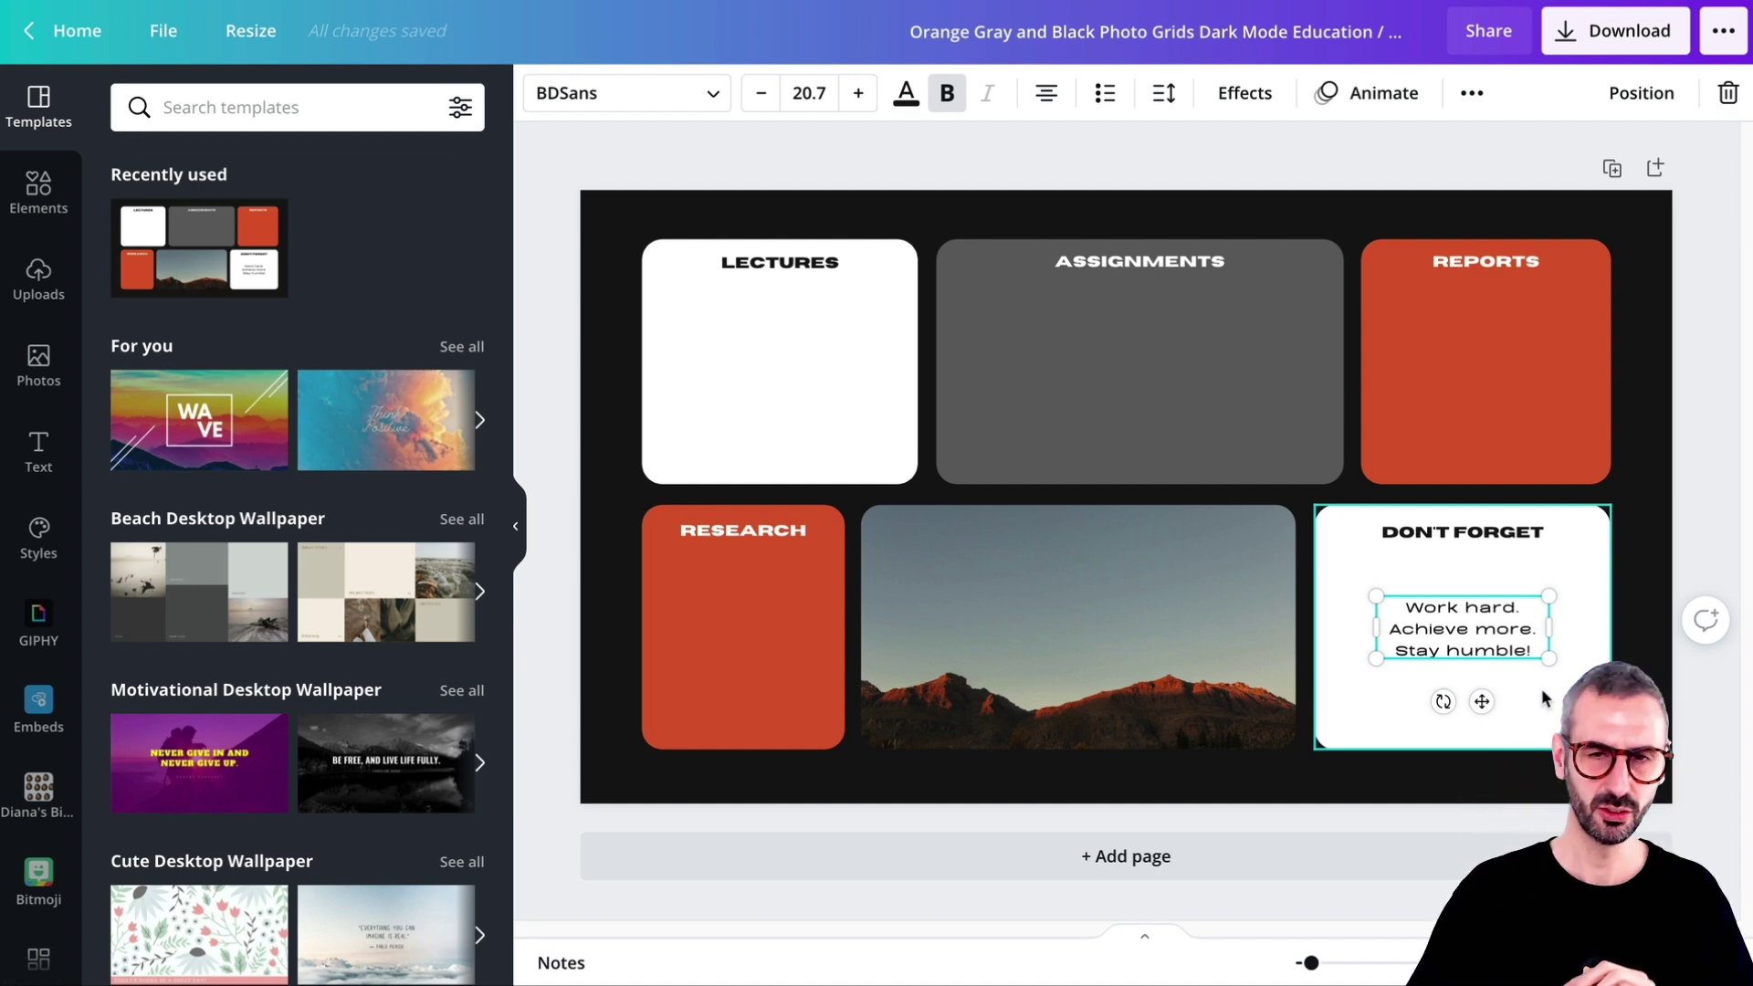
click(791, 311)
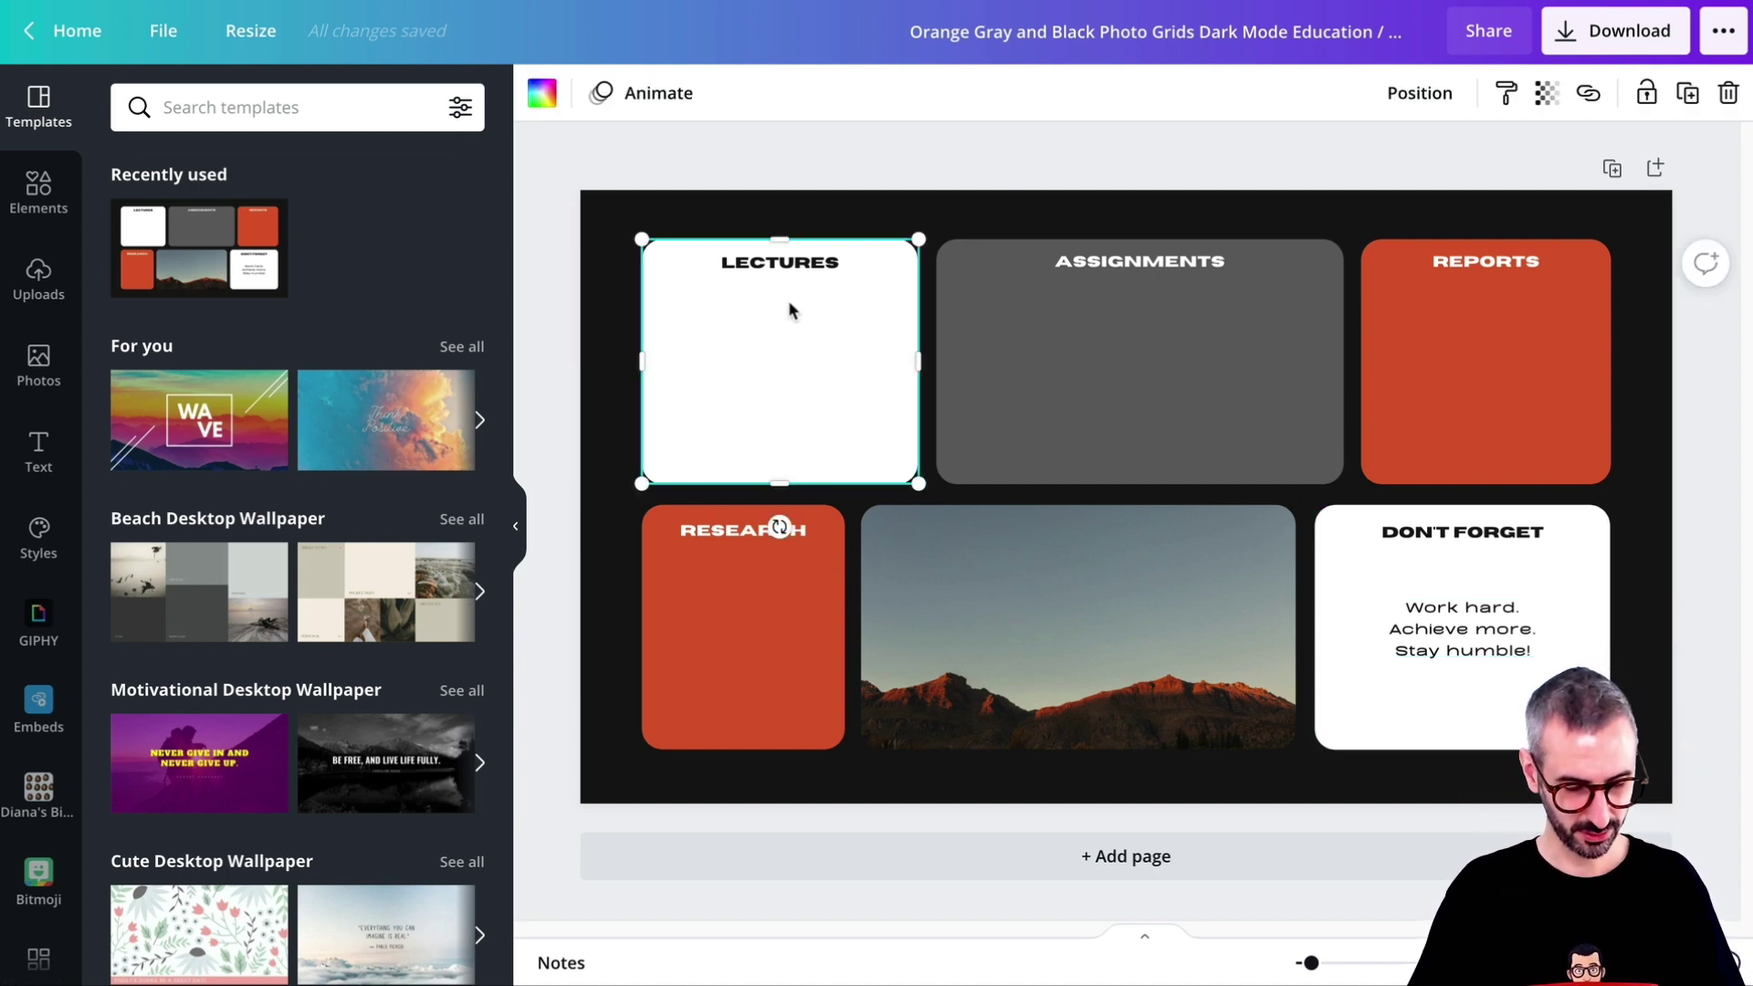
key(t)
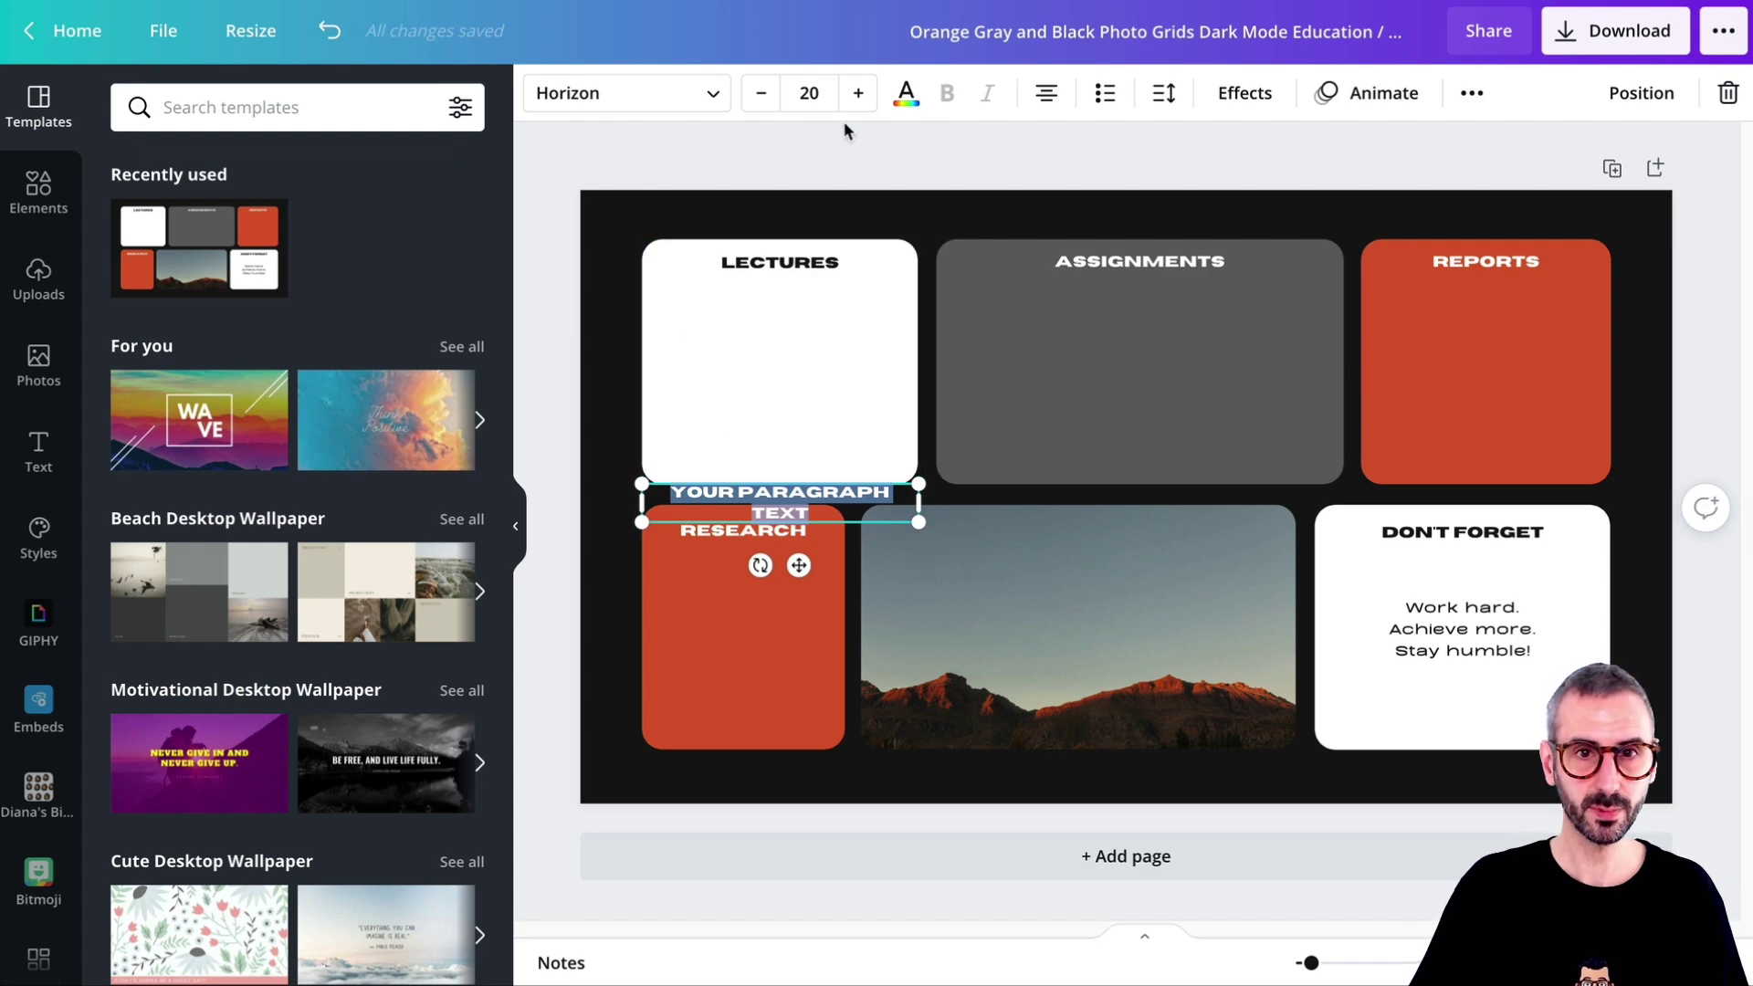
click(902, 95)
click(200, 217)
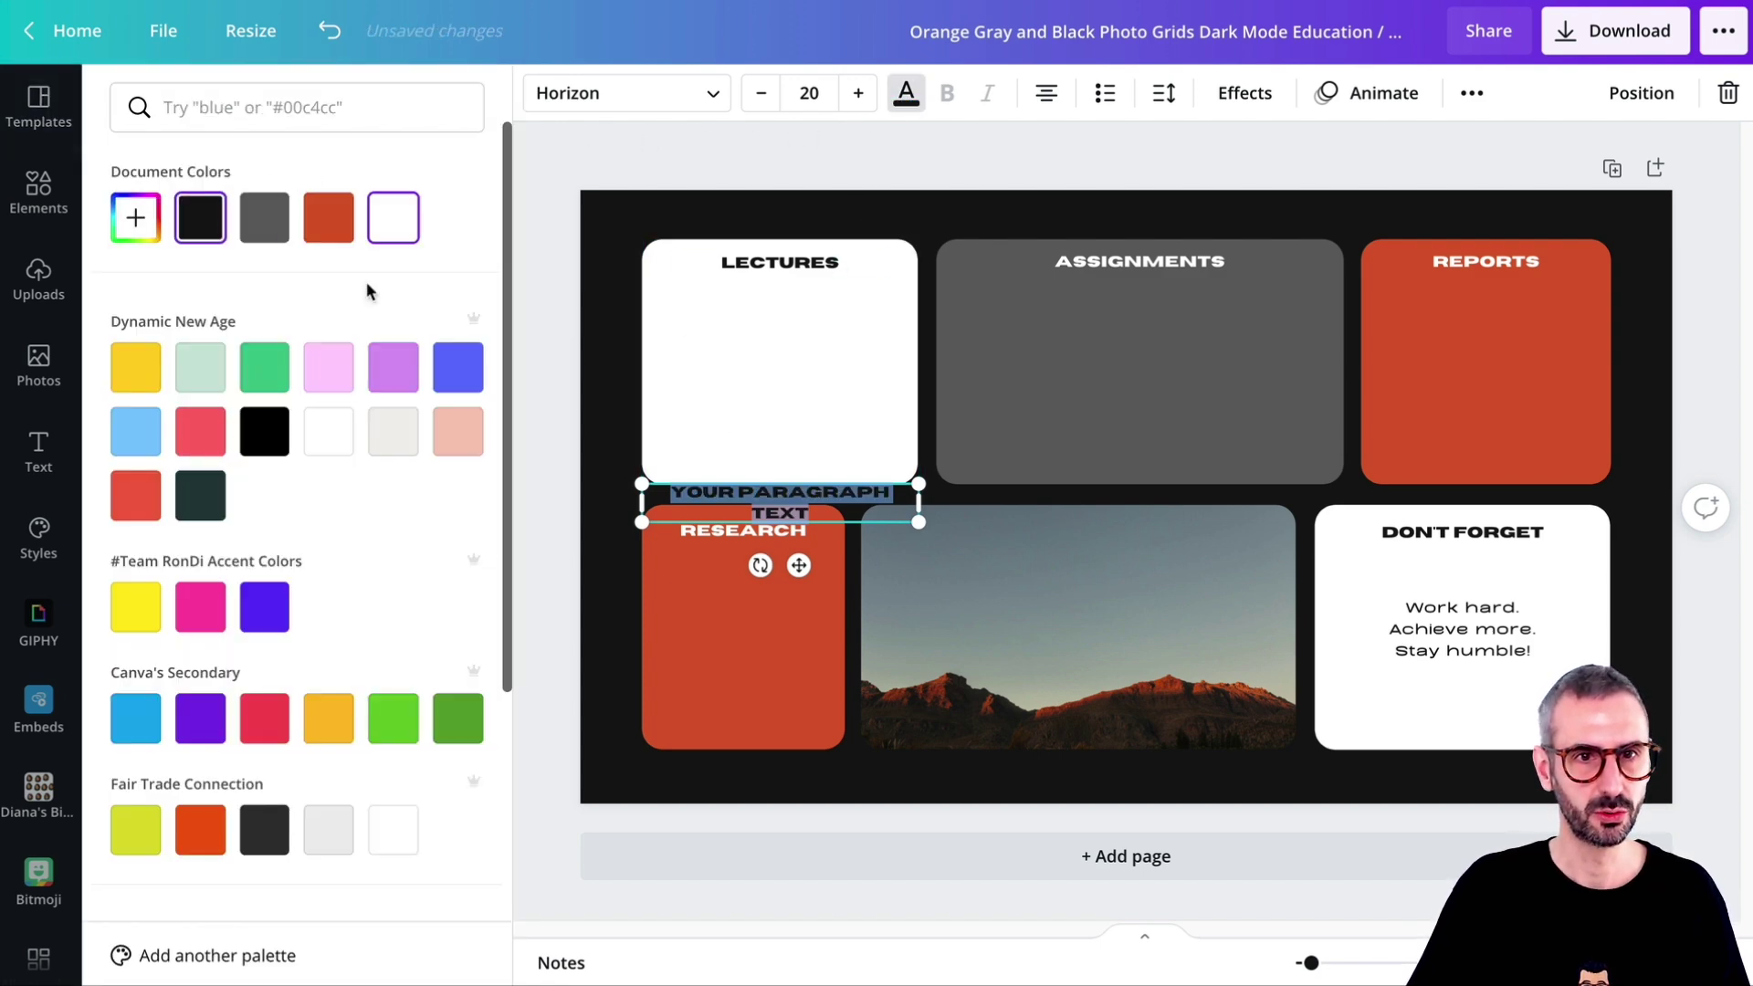
drag(800, 566, 799, 385)
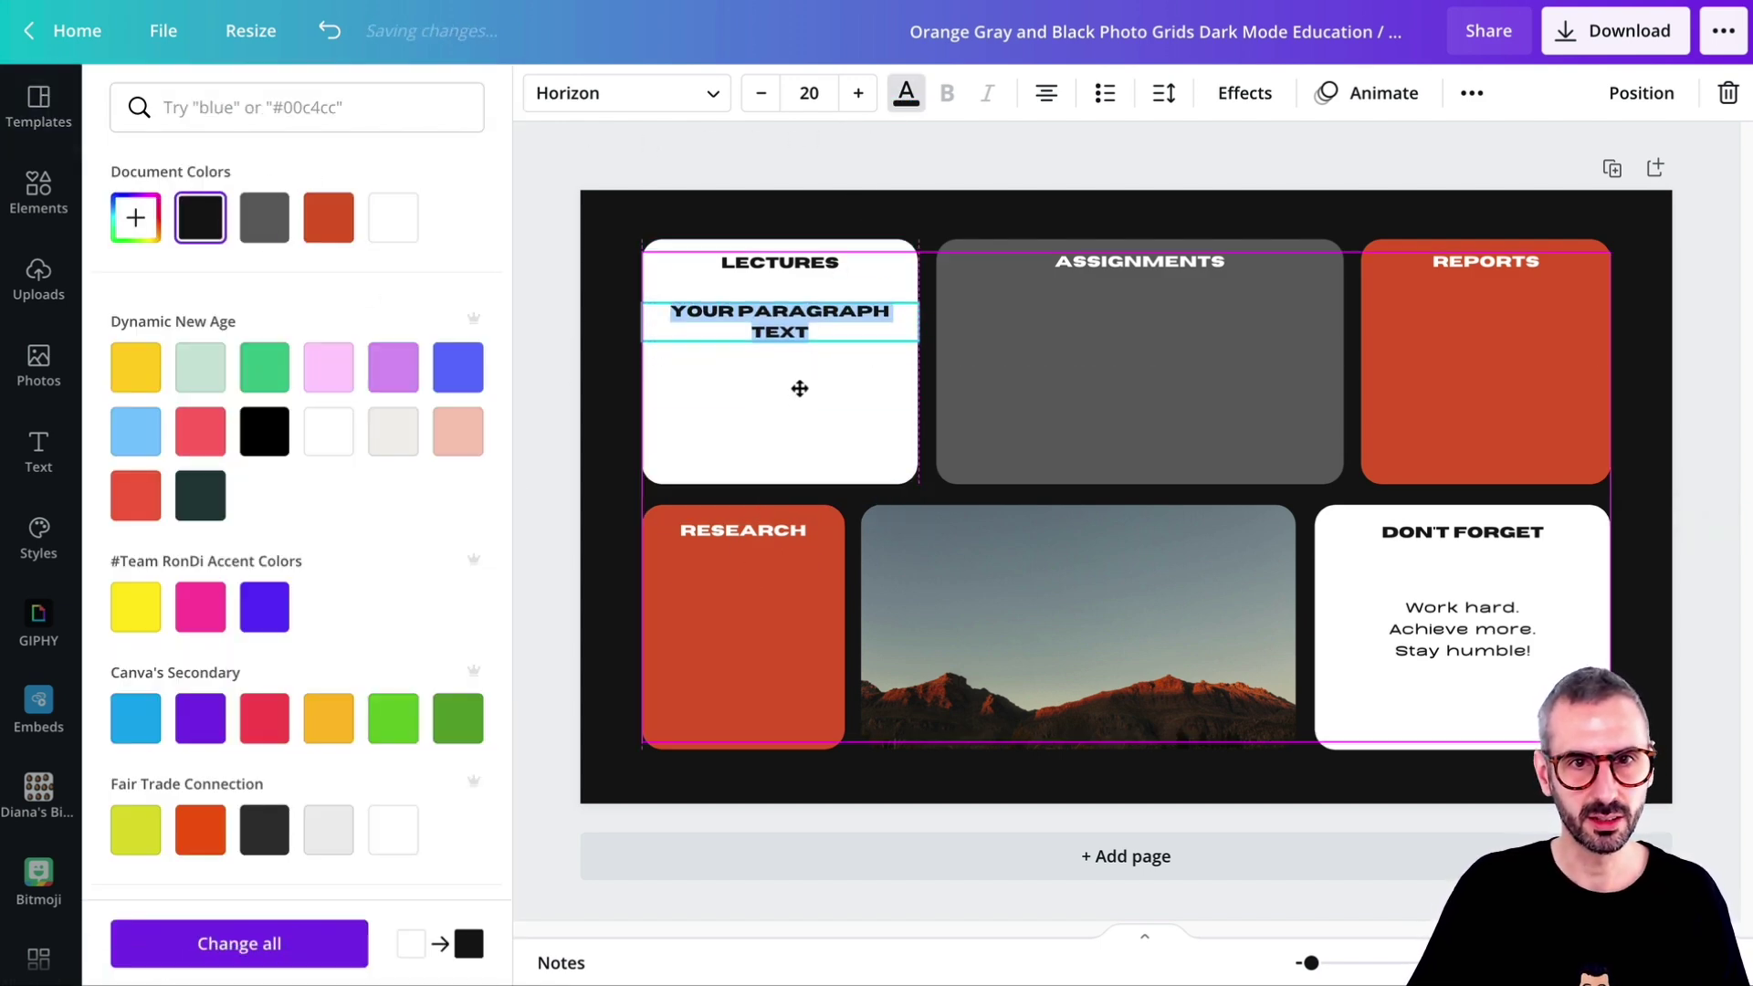
click(726, 102)
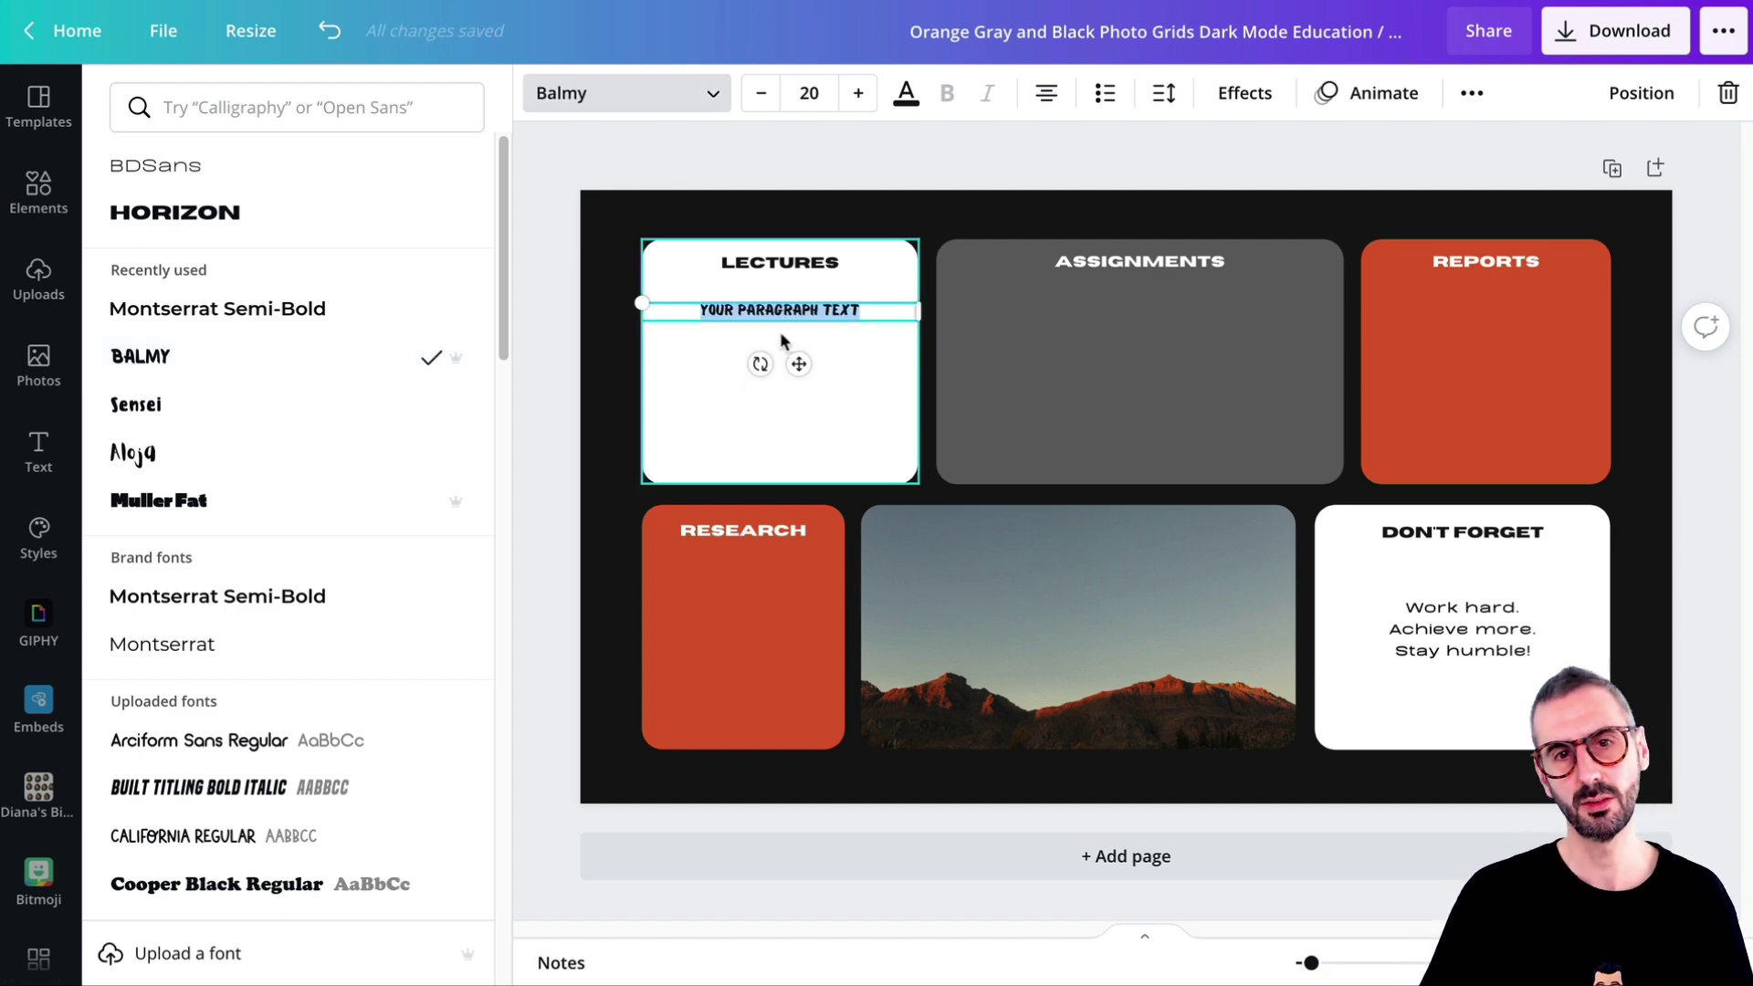
text(Ronny)
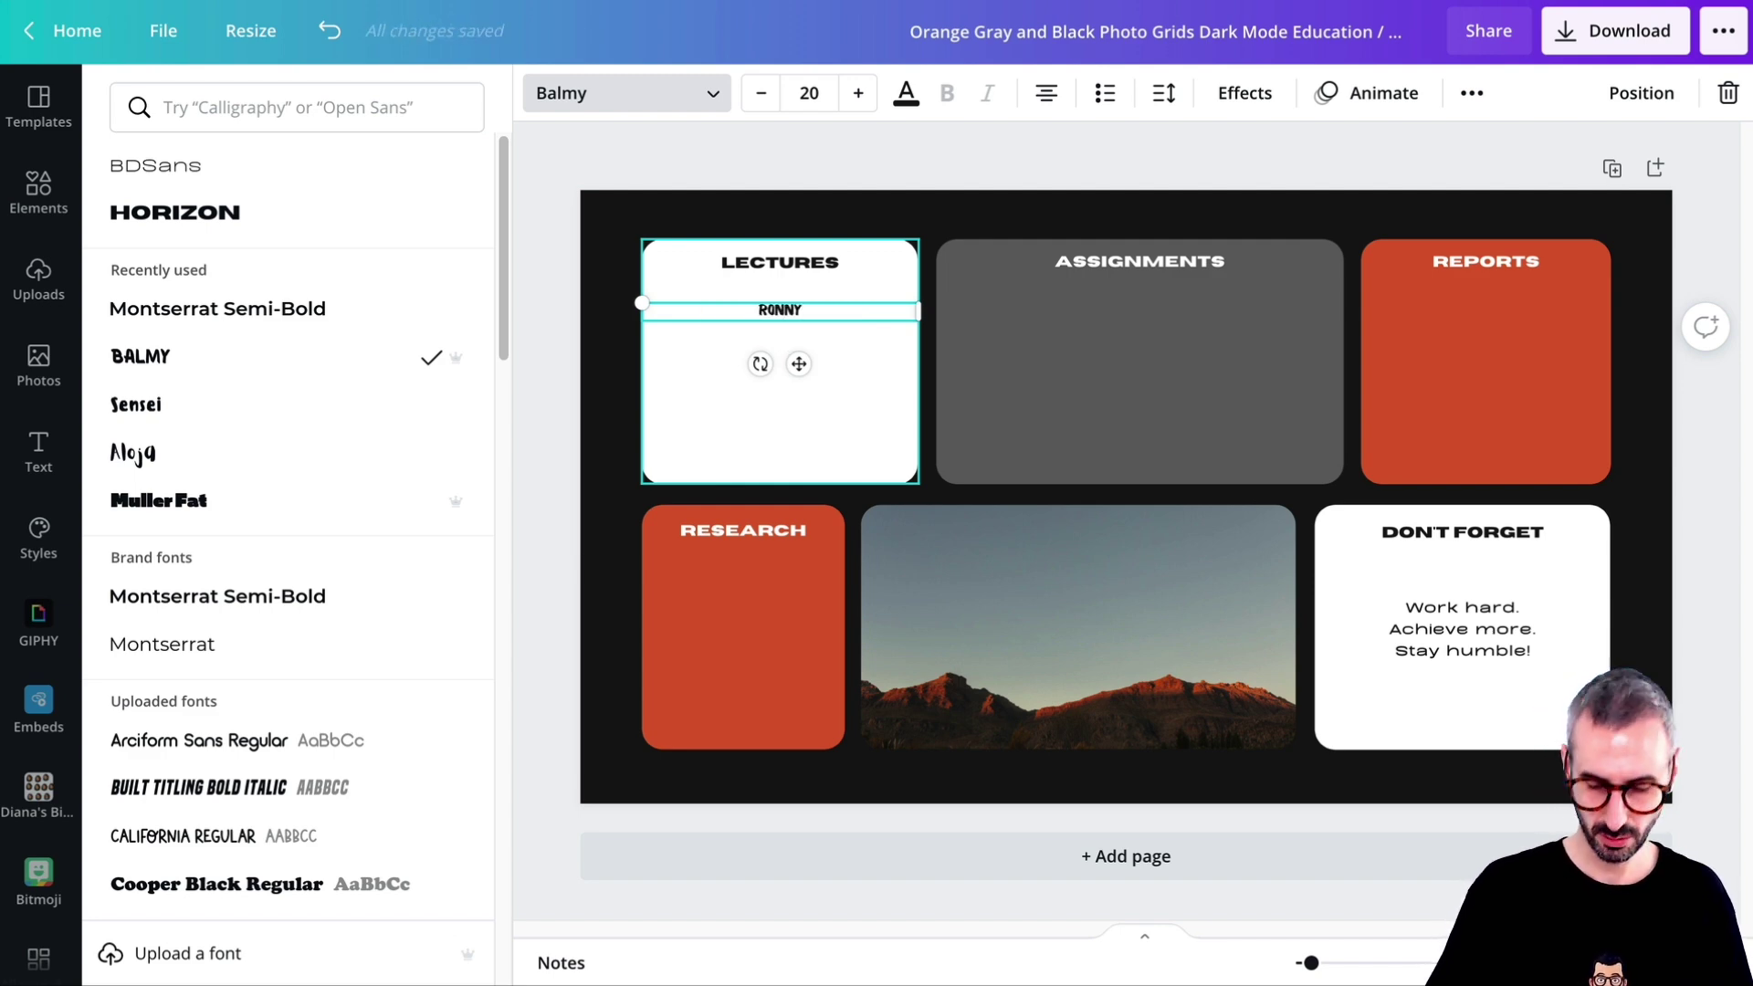
text('s Blogra)
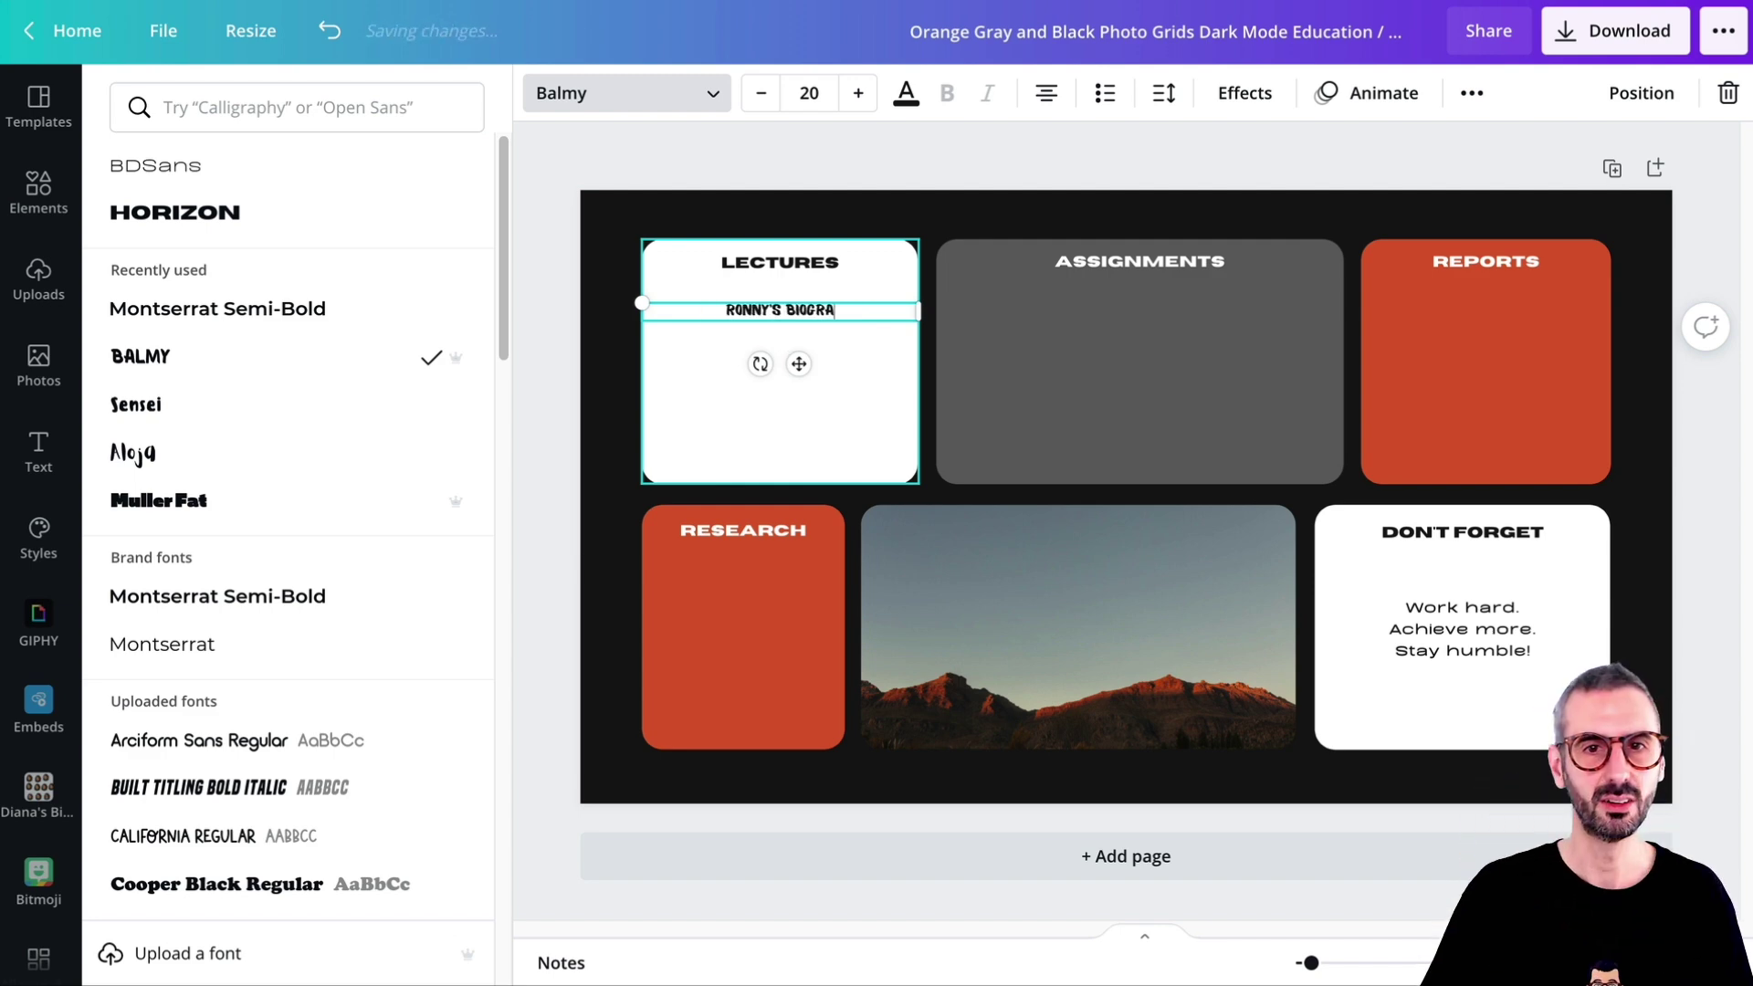
text(phy)
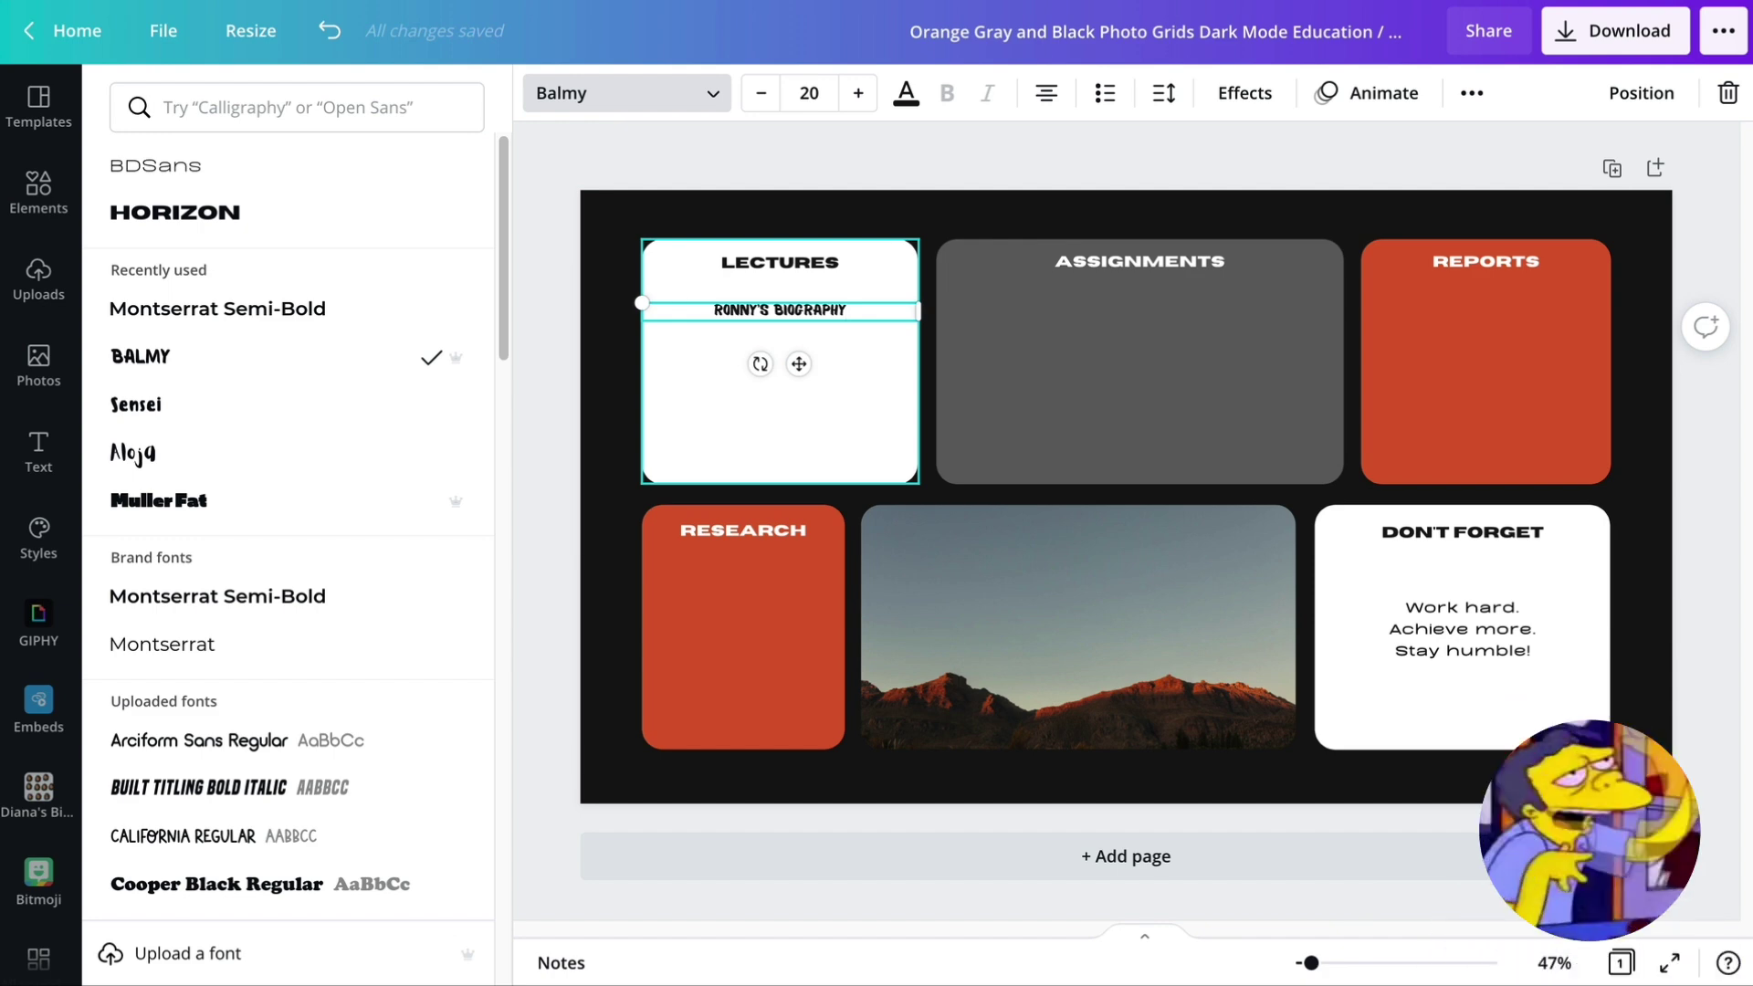
click(817, 313)
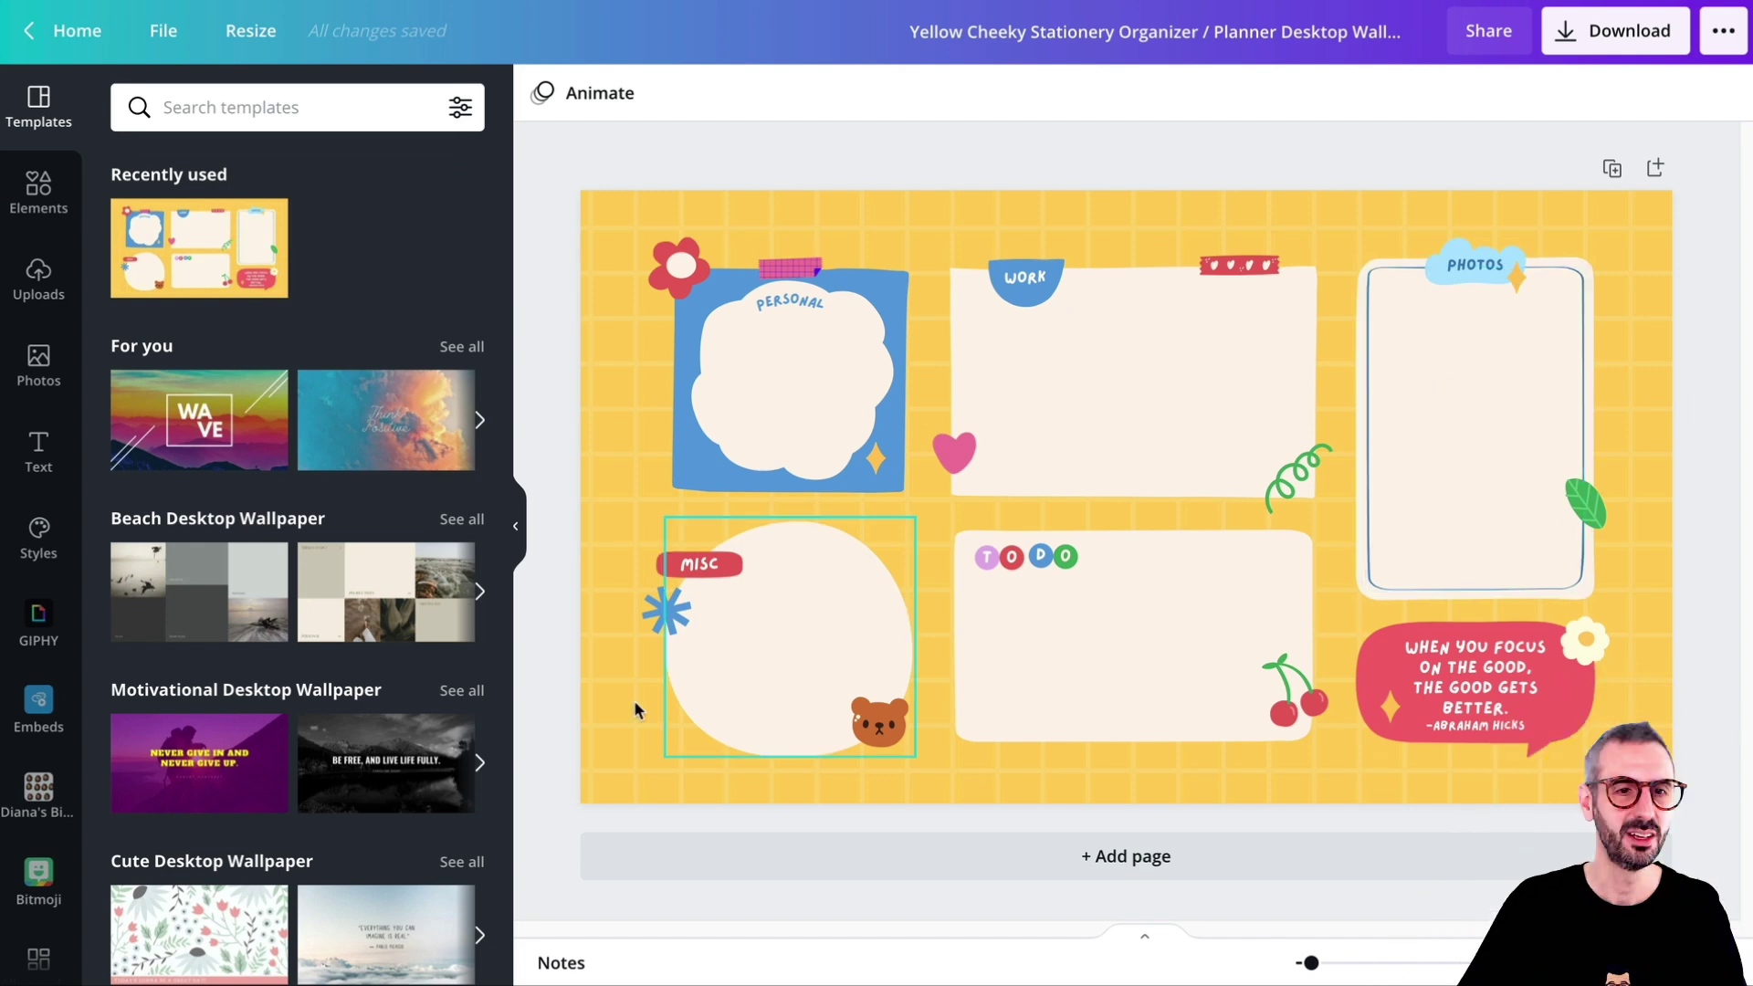
Add a second page and place a Bitmoji from the Bitmojis app high inside the Photos frame
click(38, 792)
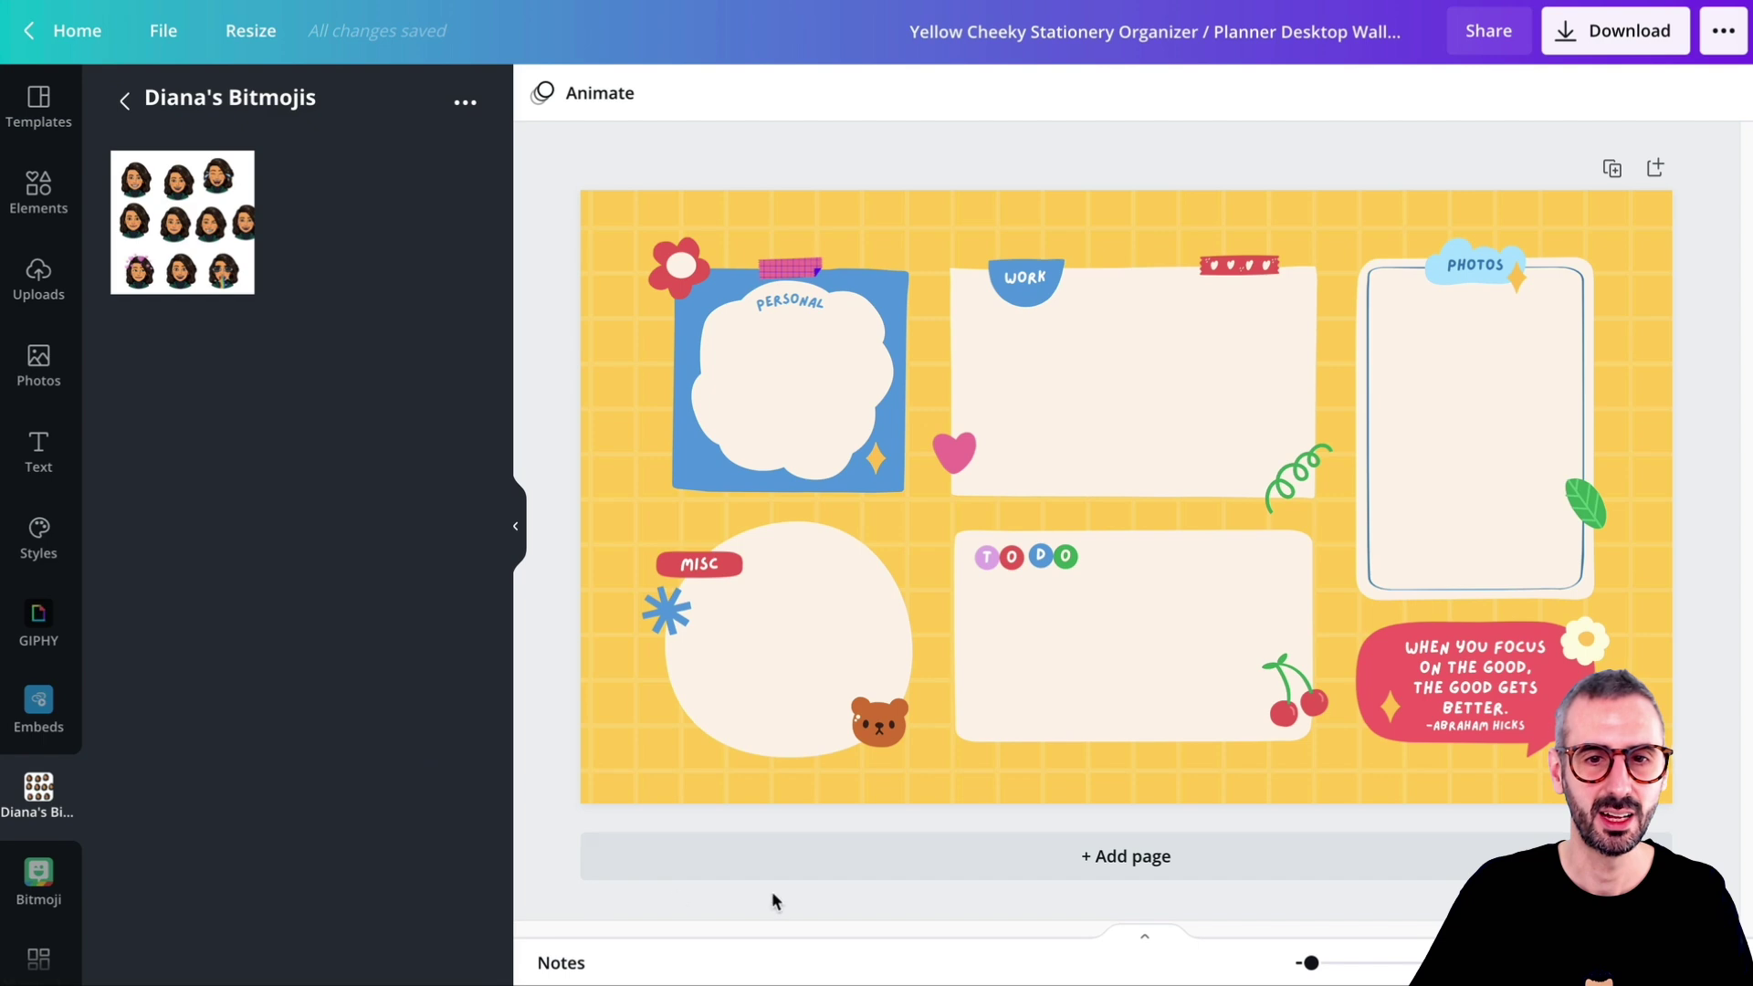
click(803, 863)
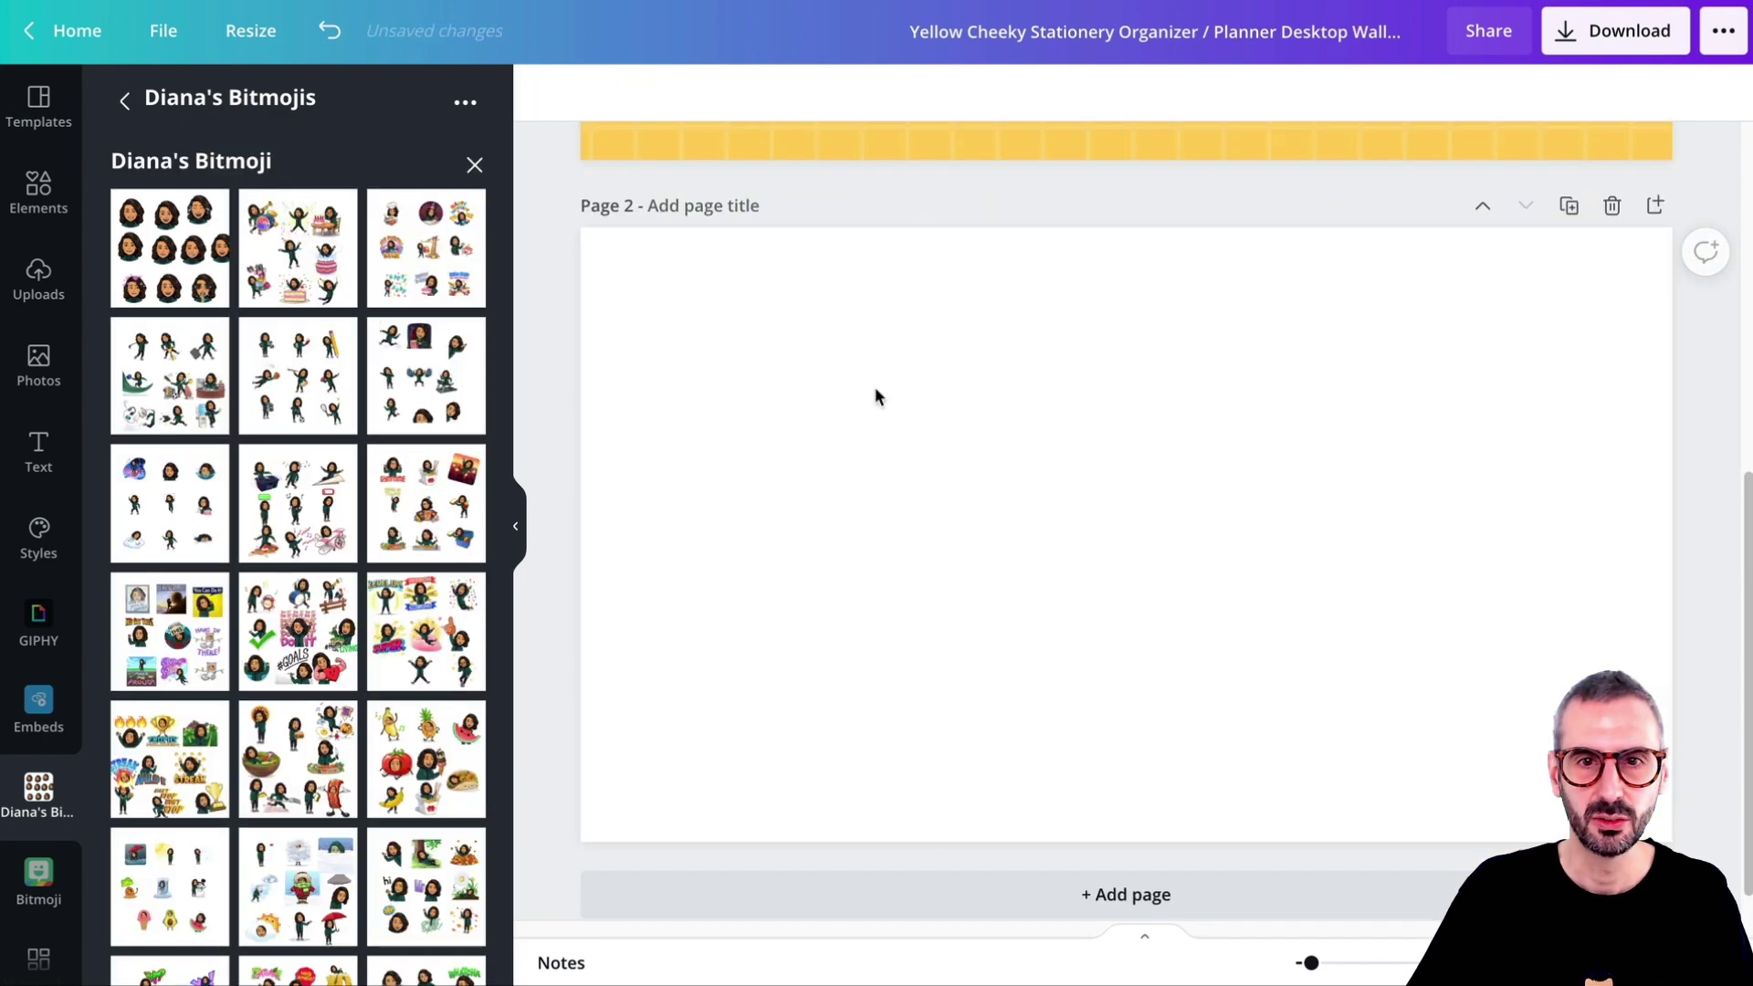
scroll(1165, 678, up, 2)
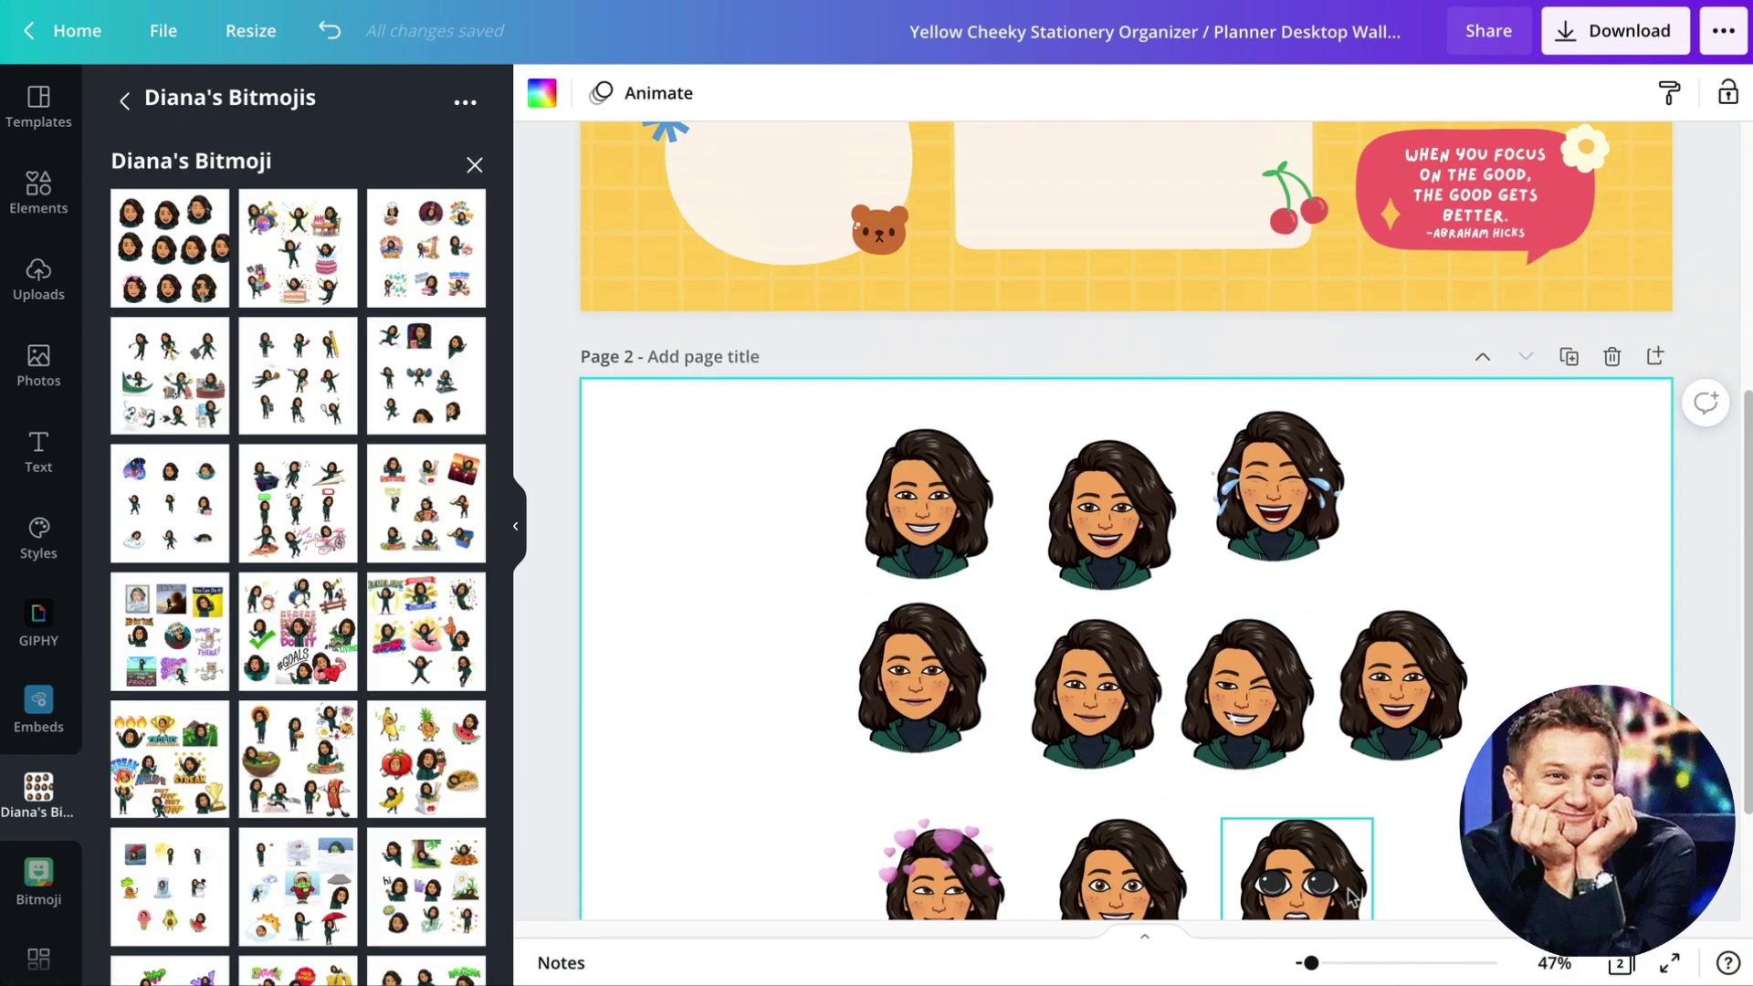
drag(1291, 877, 1479, 212)
scroll(1430, 258, up, 3)
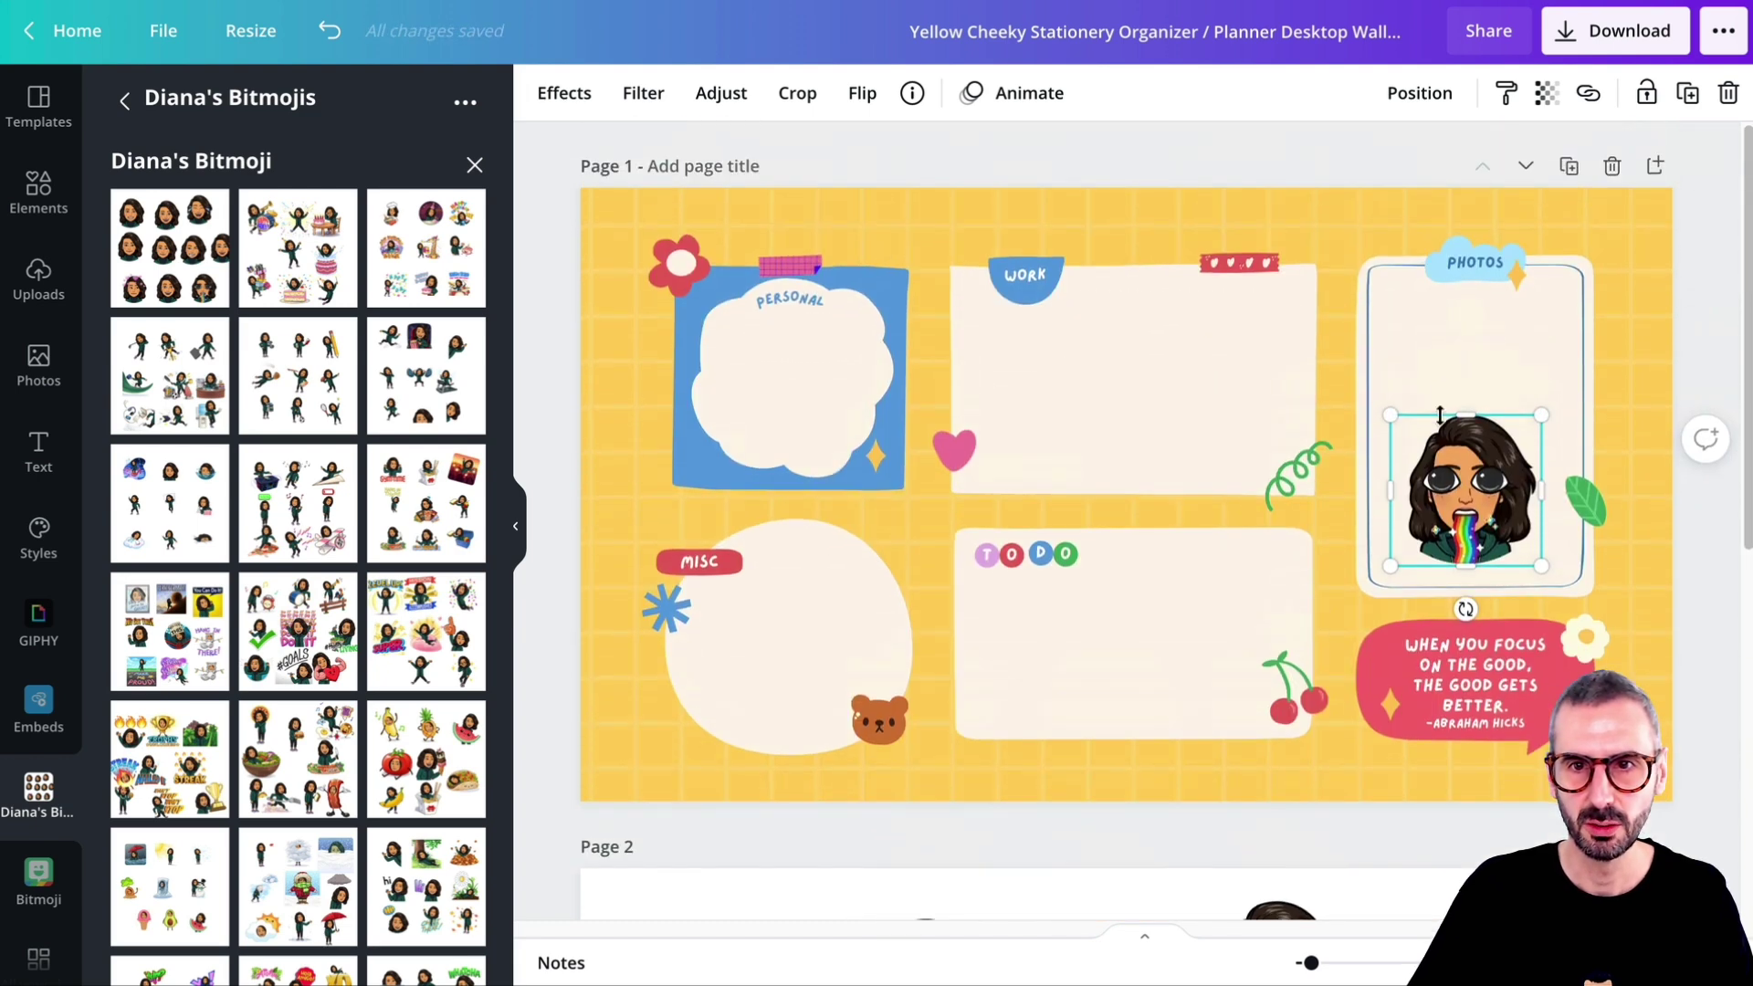
drag(1479, 477, 1479, 381)
click(1390, 744)
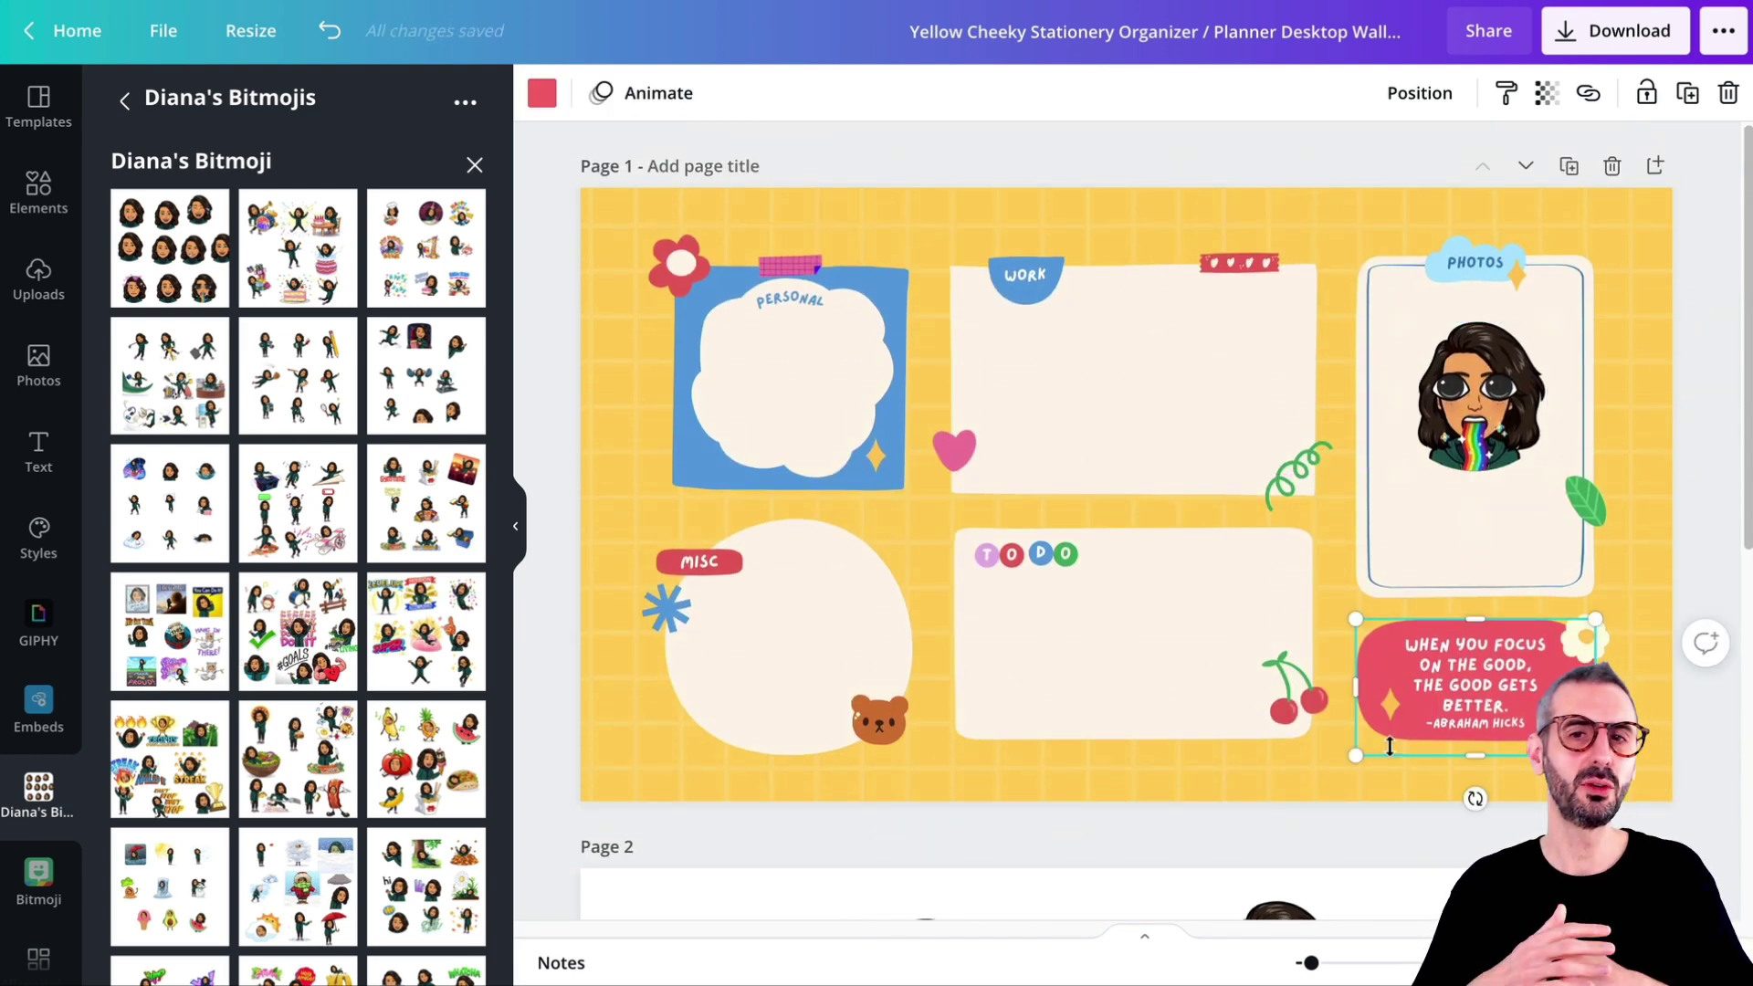
scroll(1369, 741, down, 1)
scroll(1370, 742, up, 1)
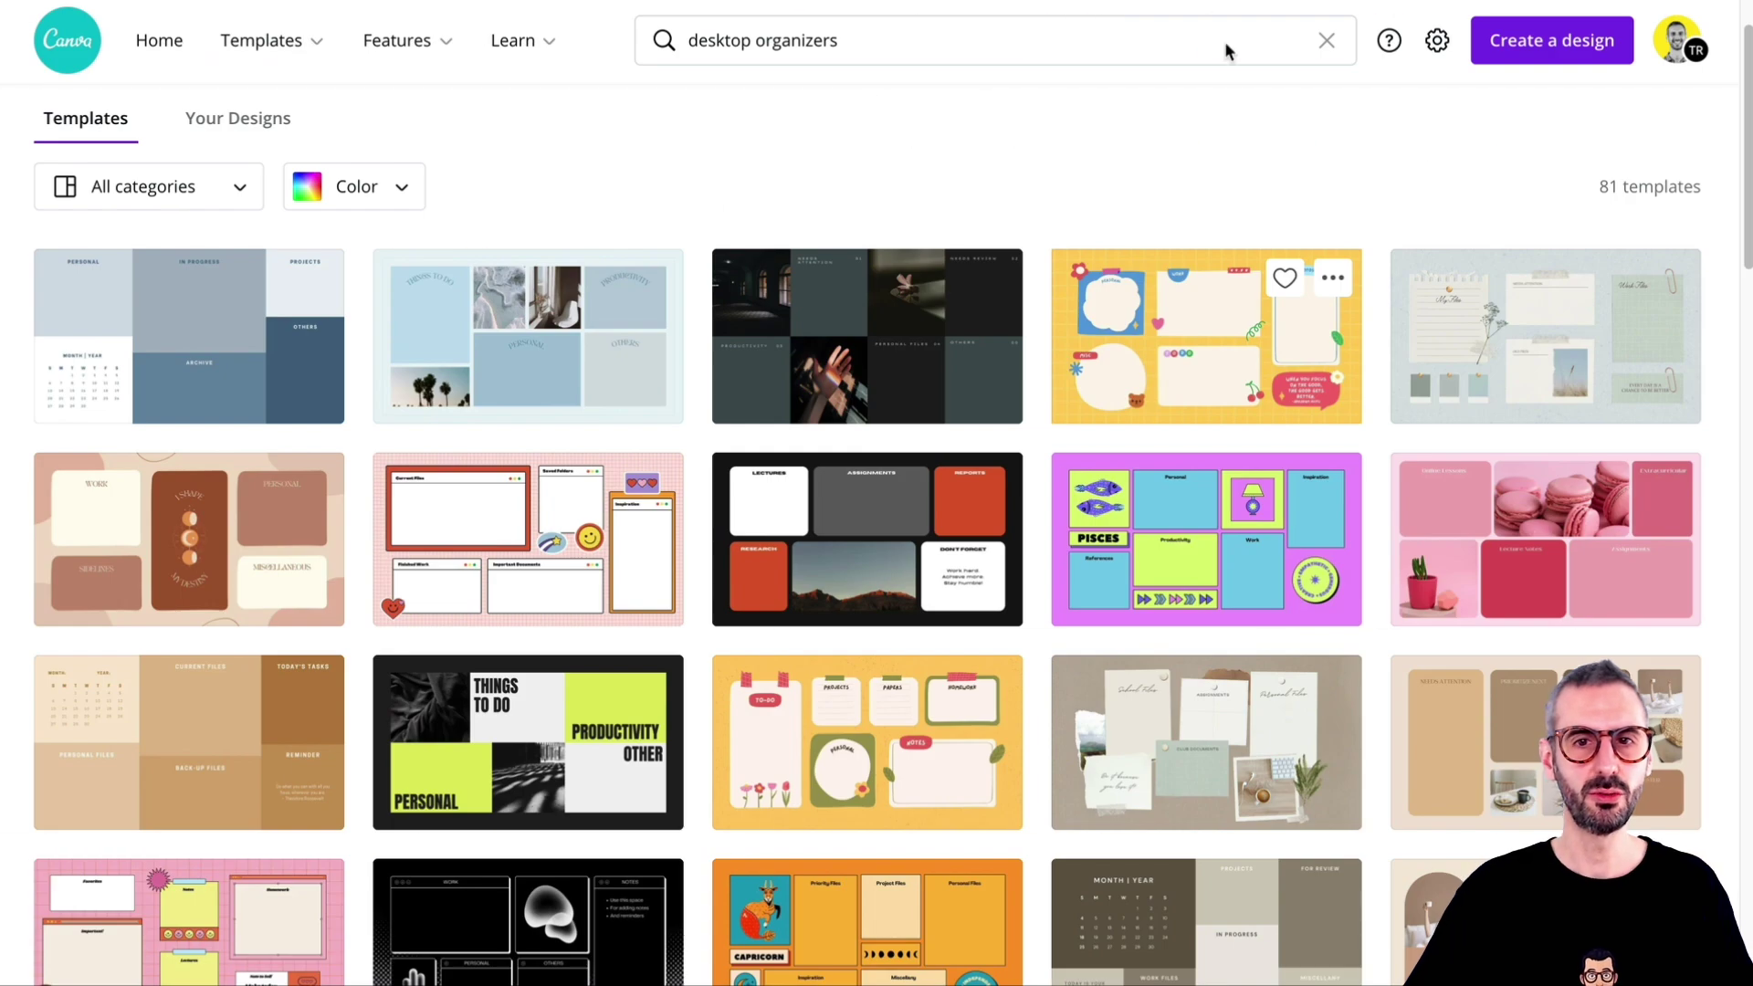
Scroll the desktop organizer results, open one template, and return to the Canva home page
scroll(1260, 329, down, 6)
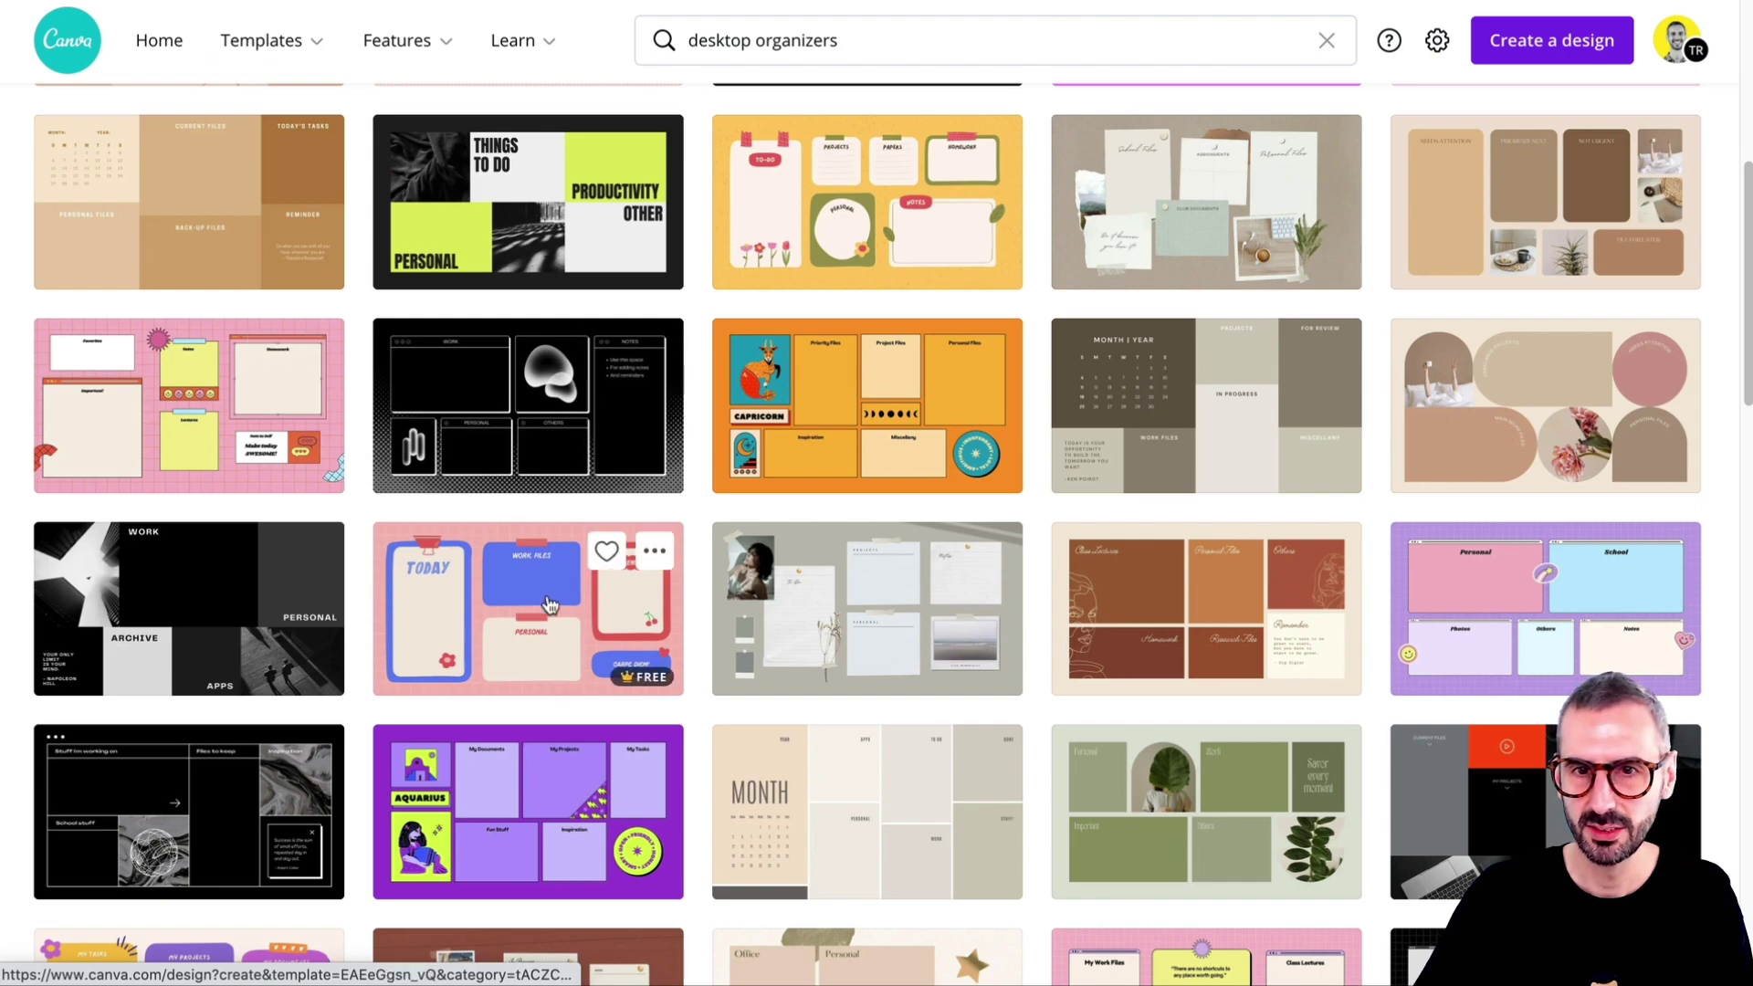
scroll(913, 584, down, 6)
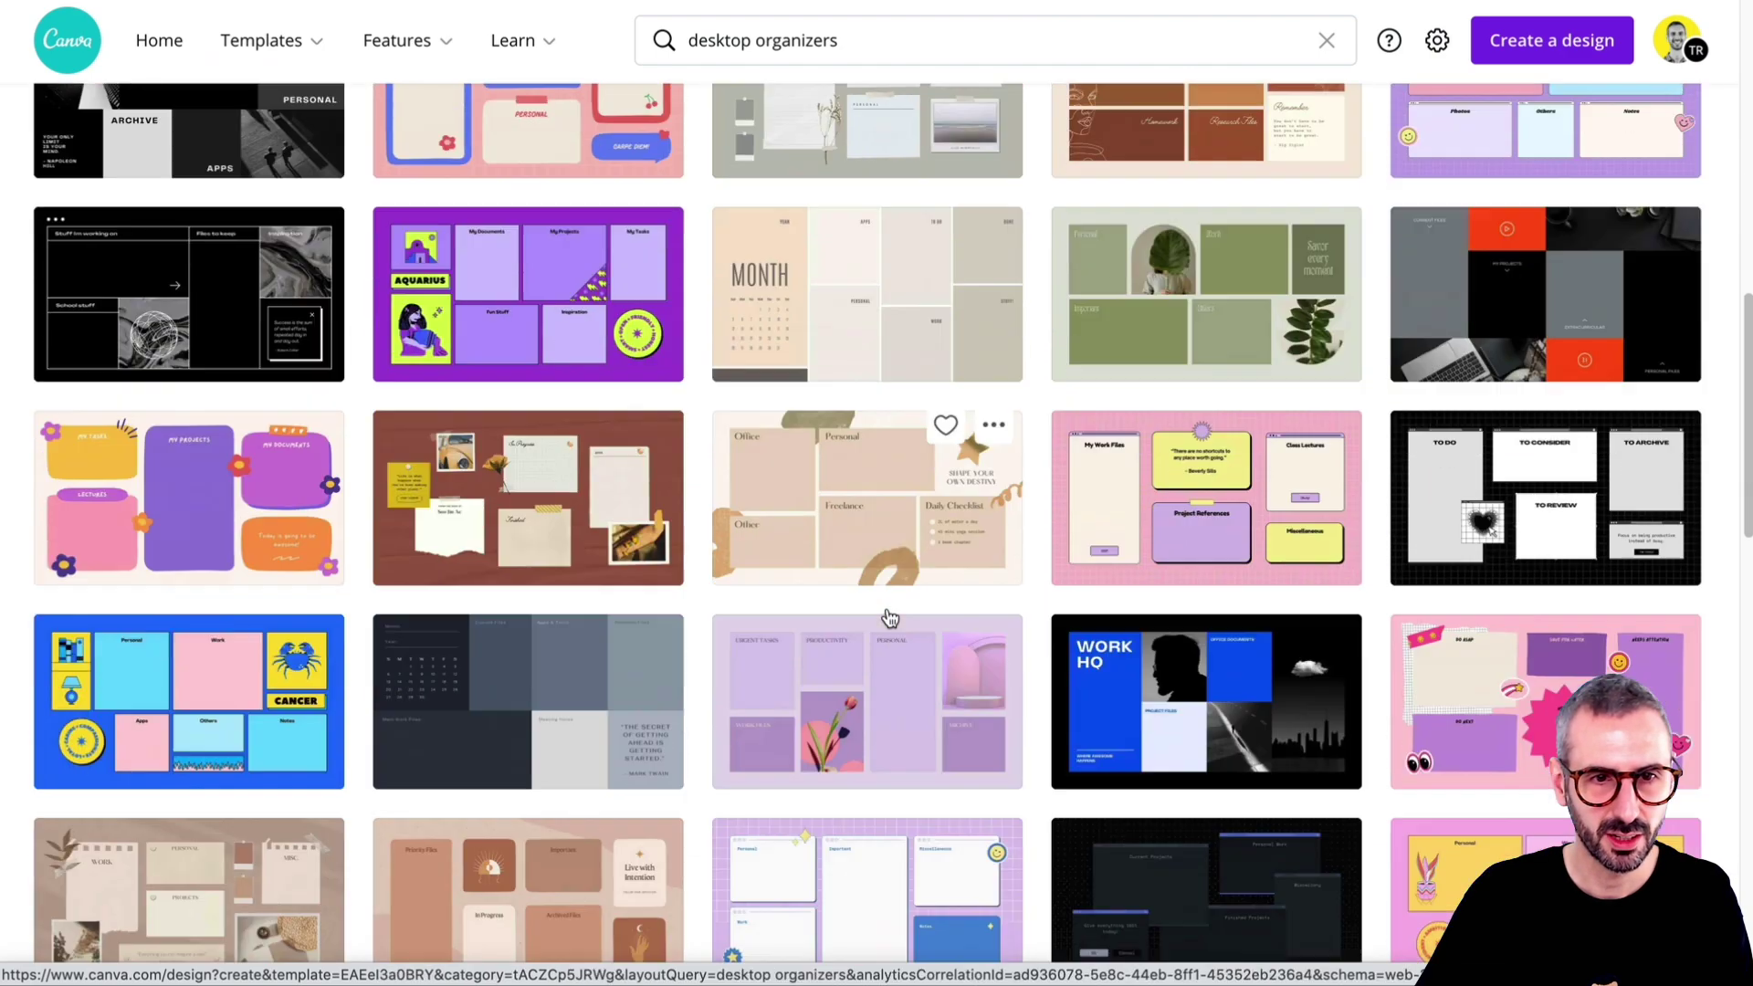
scroll(890, 618, down, 10)
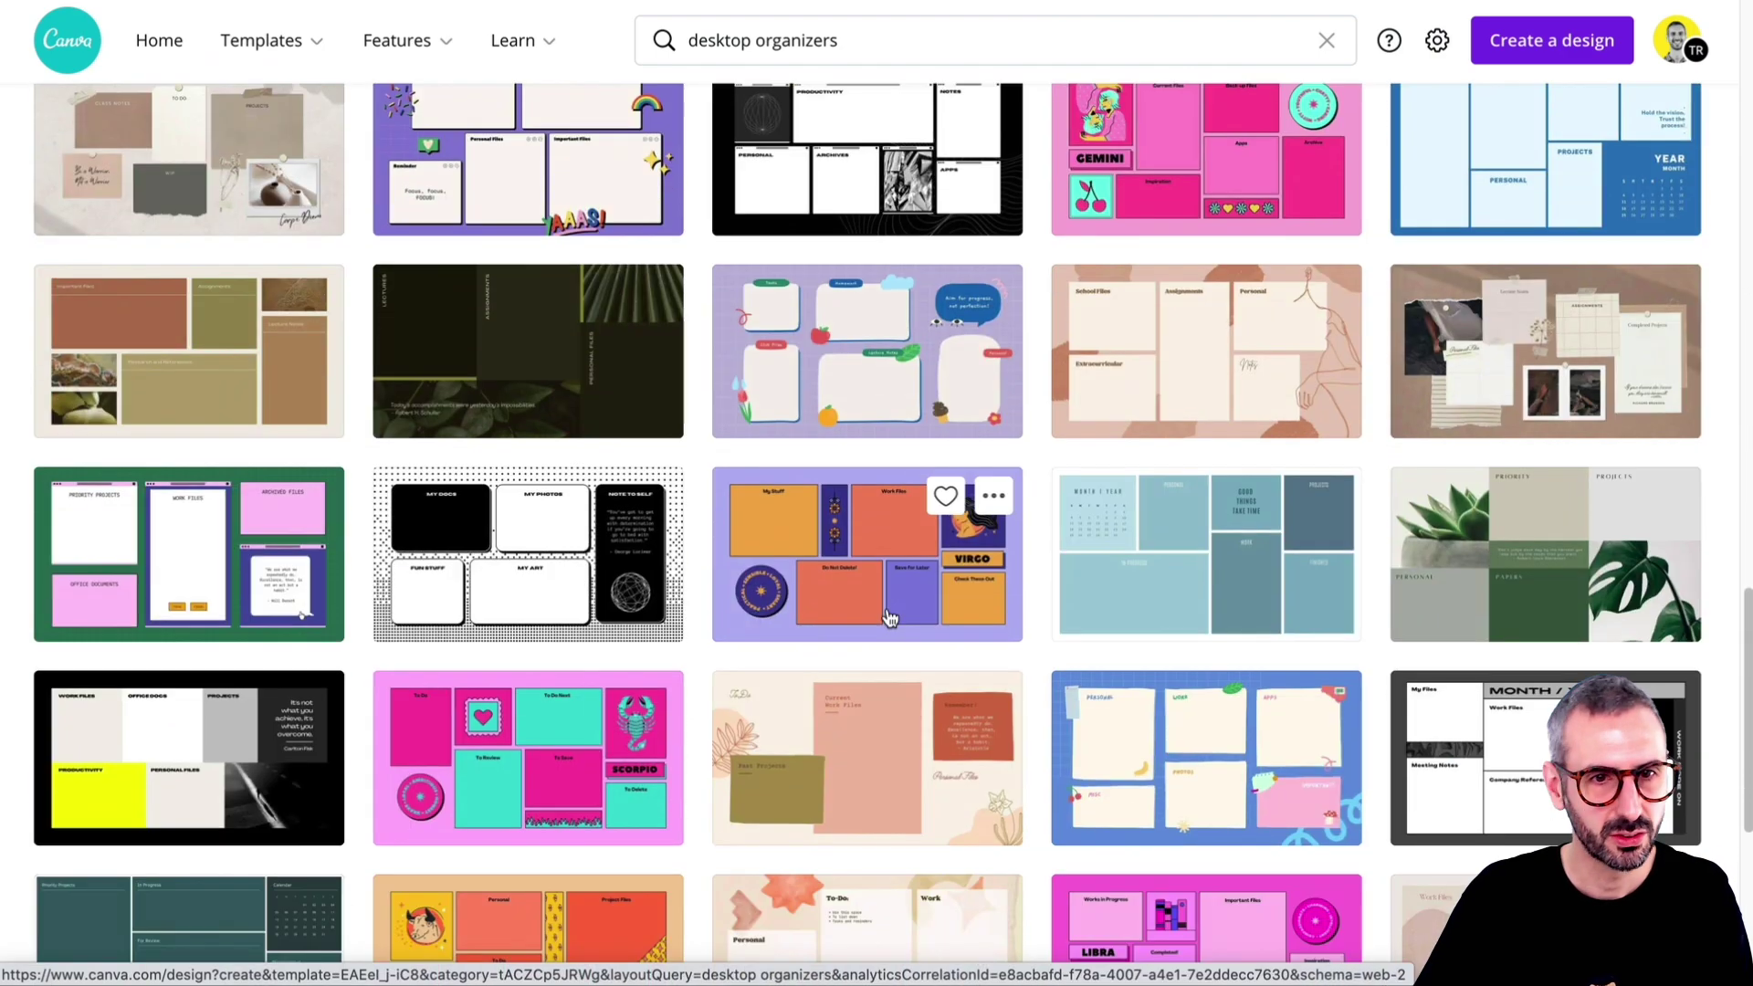
scroll(890, 618, down, 5)
click(1478, 547)
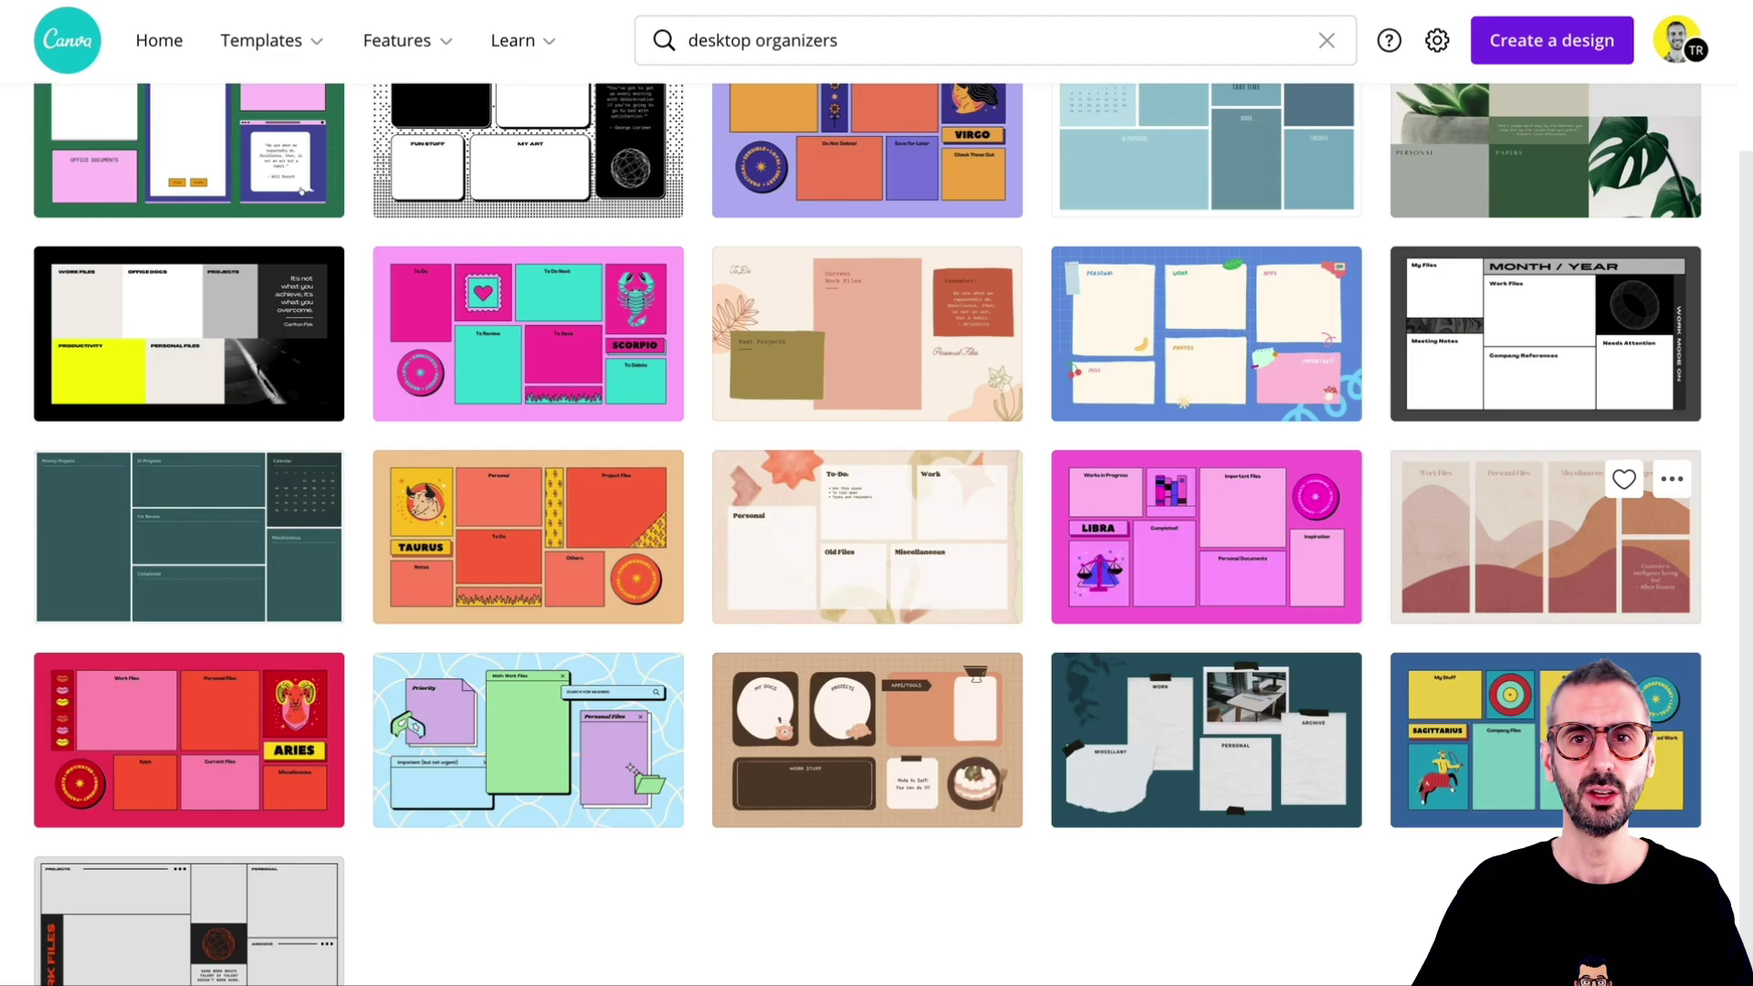
scroll(1078, 162, up, 1)
scroll(1078, 161, up, 3)
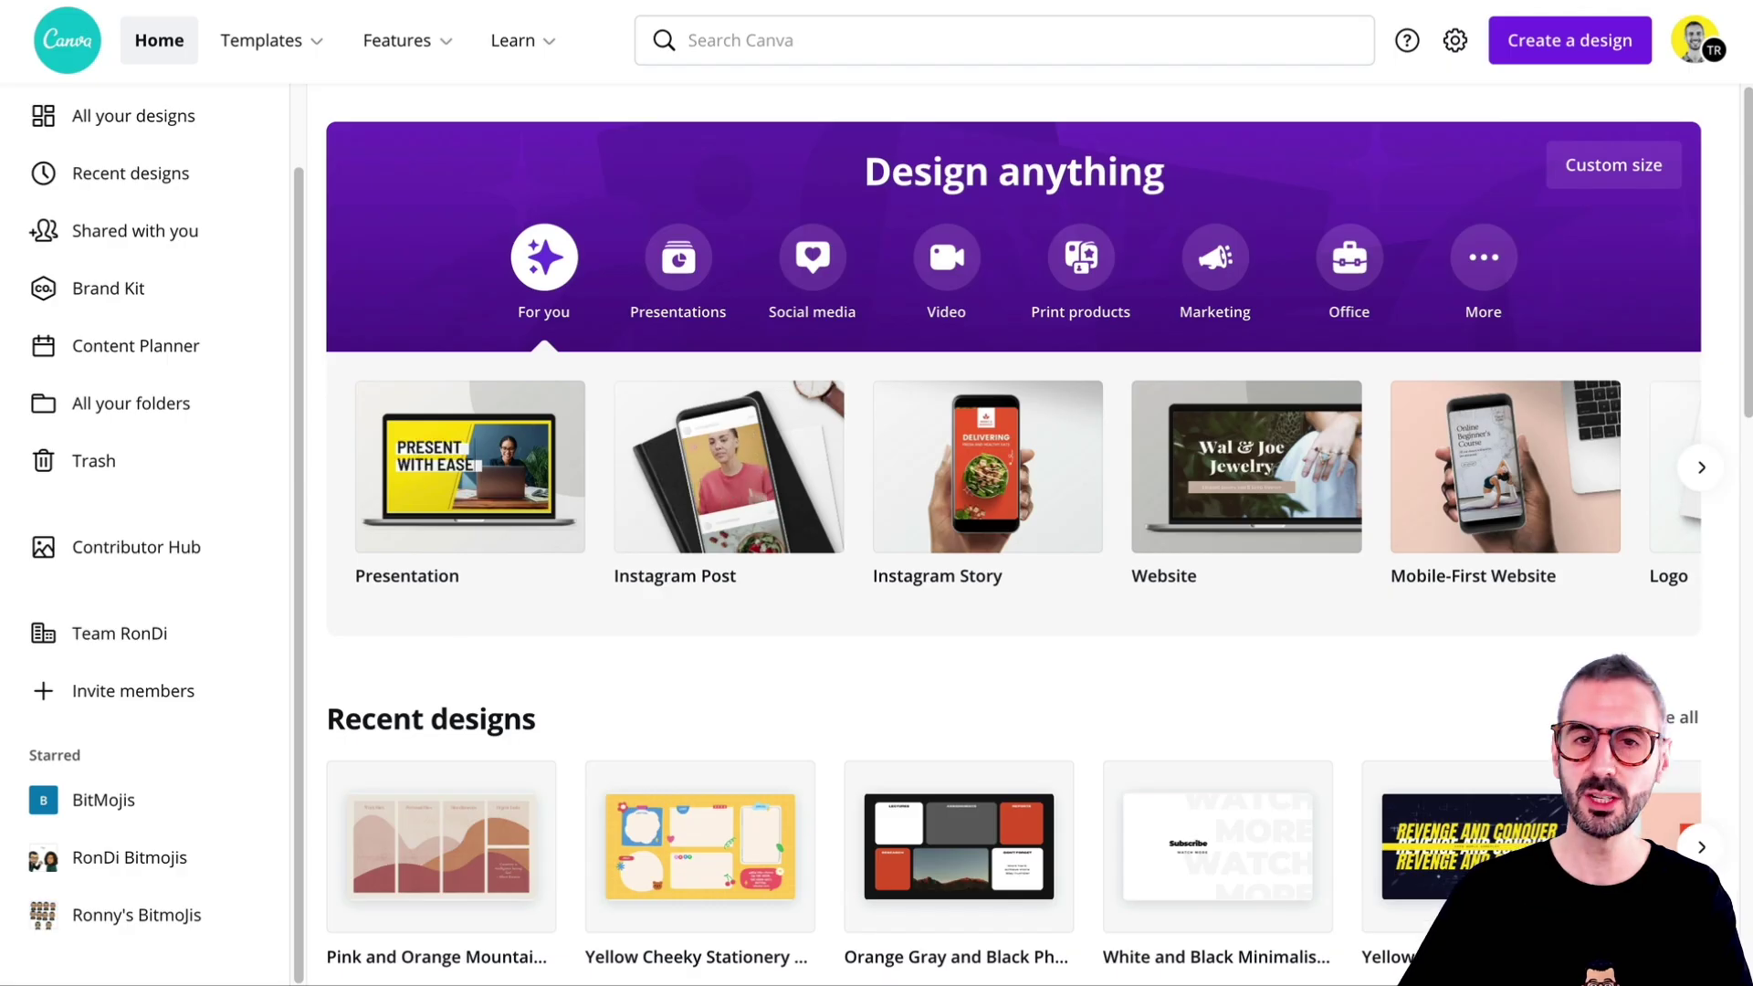
Create a new blank Instagram Post design from the home page
click(800, 501)
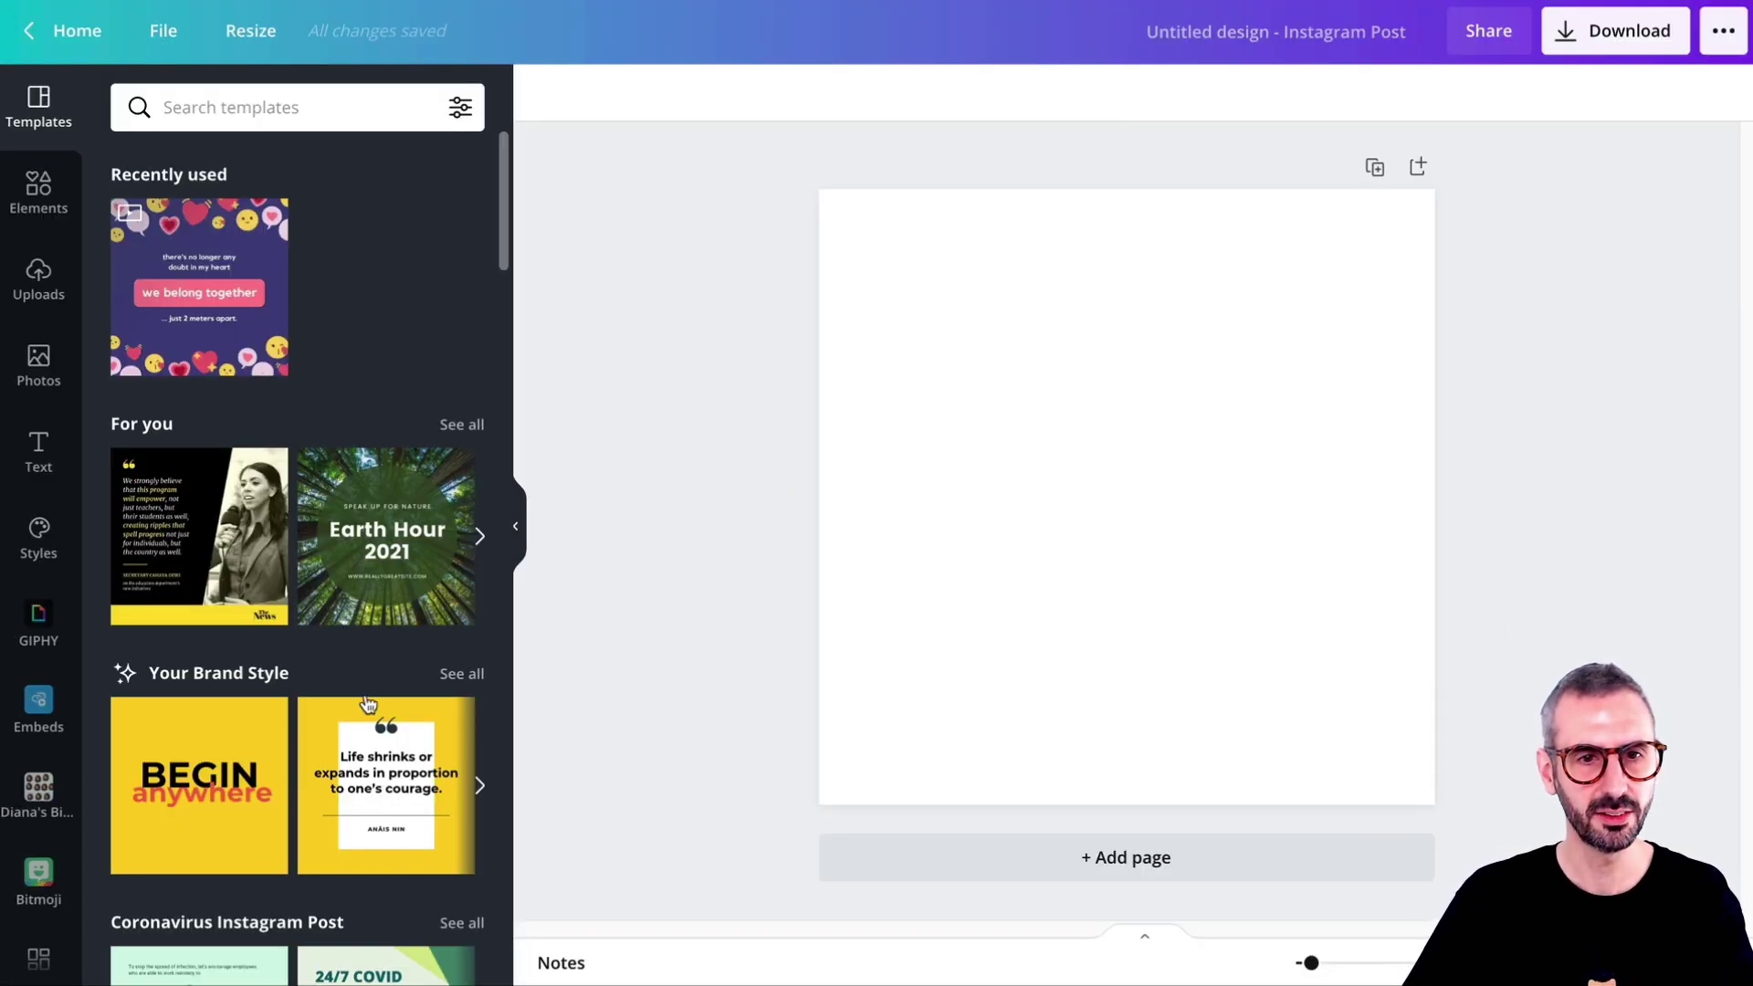
scroll(364, 703, down, 5)
scroll(89, 633, up, 5)
scroll(59, 727, down, 2)
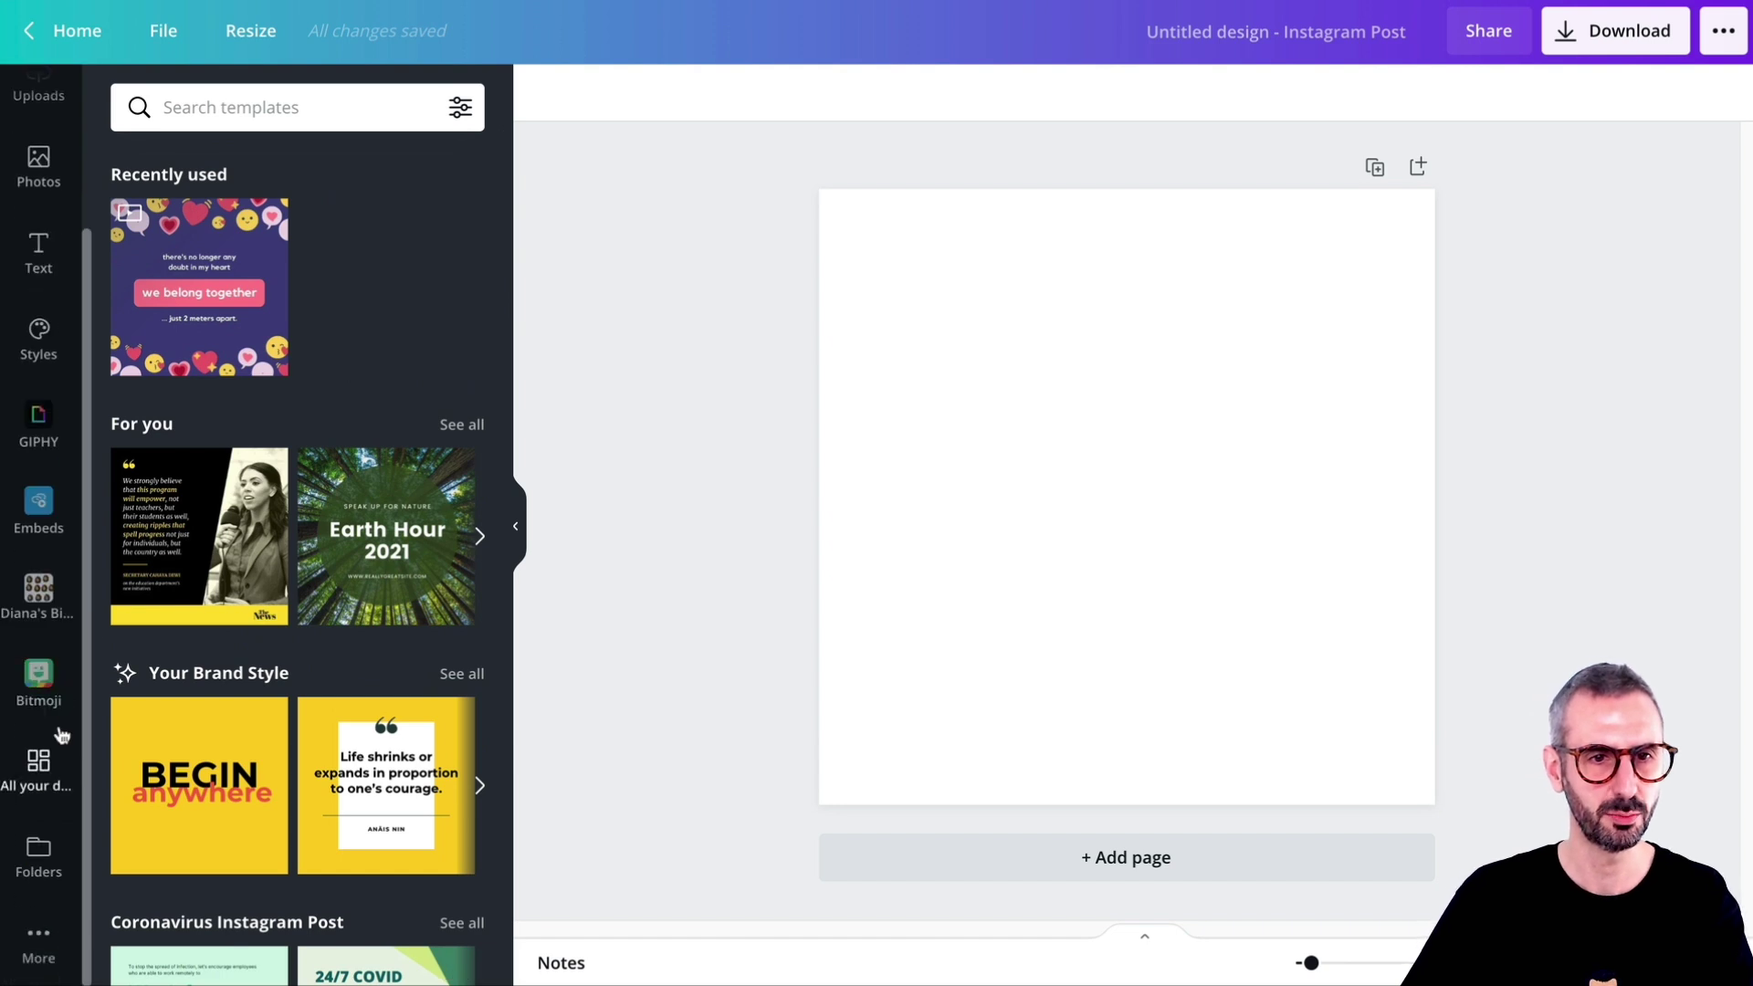
scroll(47, 868, up, 2)
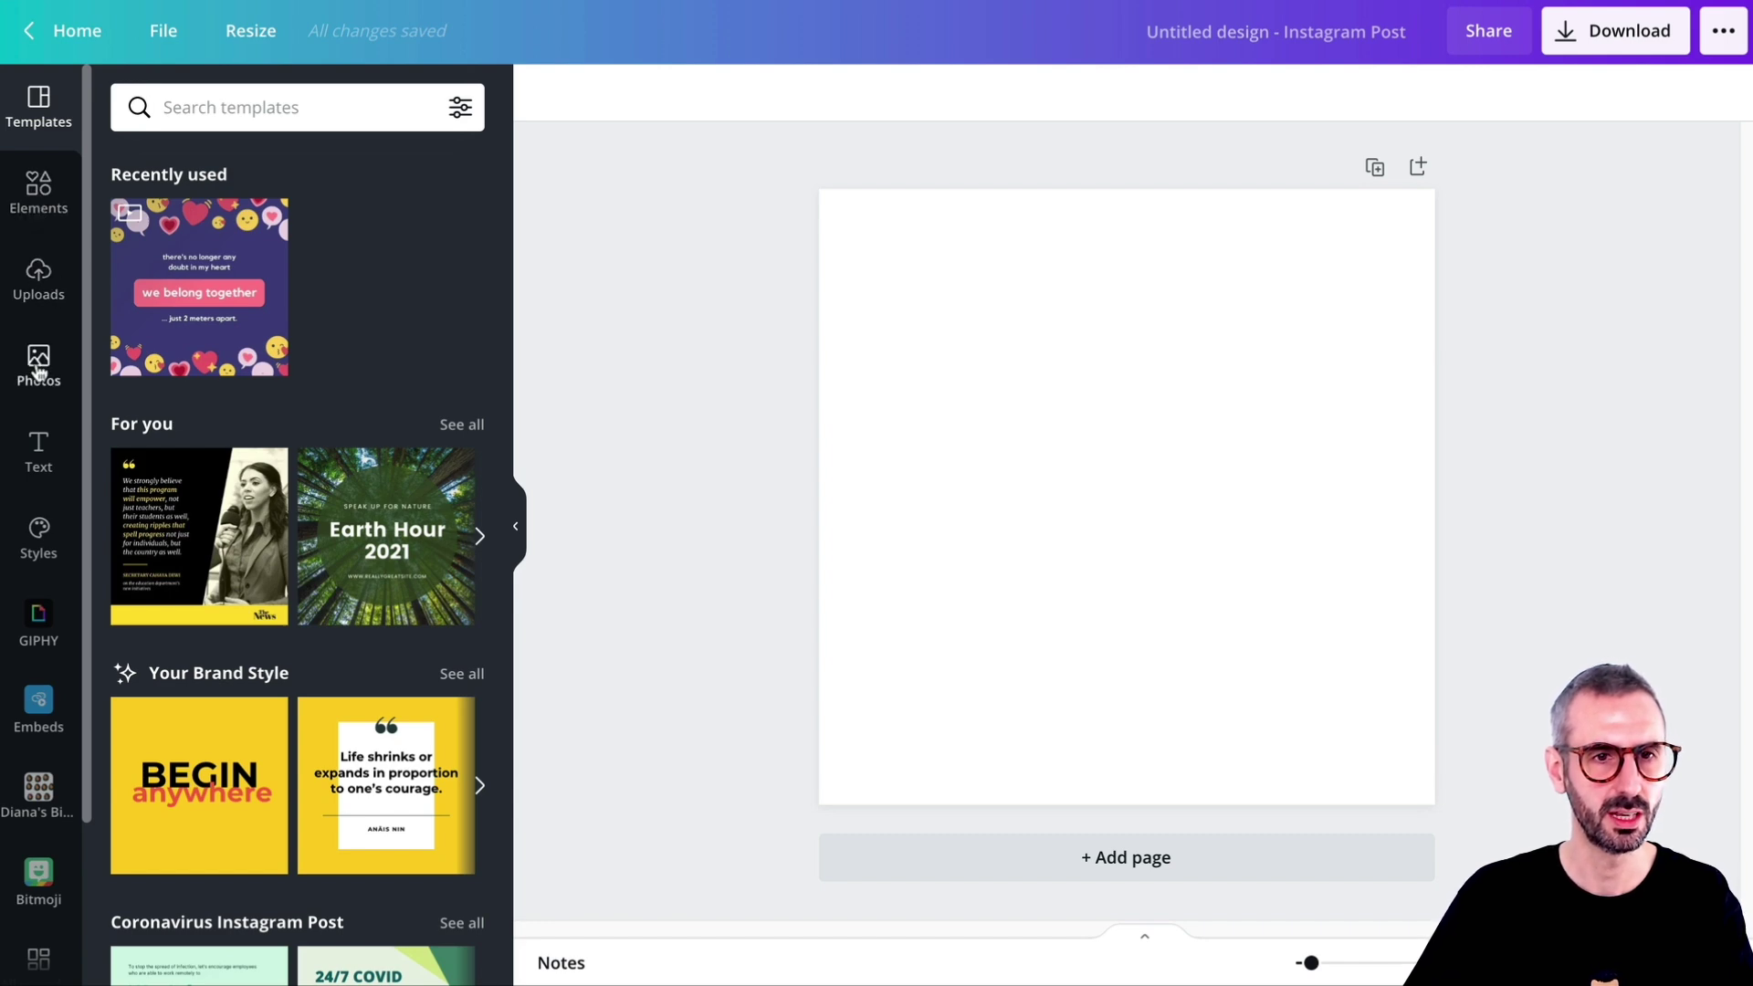
Open the 'no BG' folder of cut-out portrait photos from Photos > Folders
click(36, 363)
scroll(137, 329, down, 15)
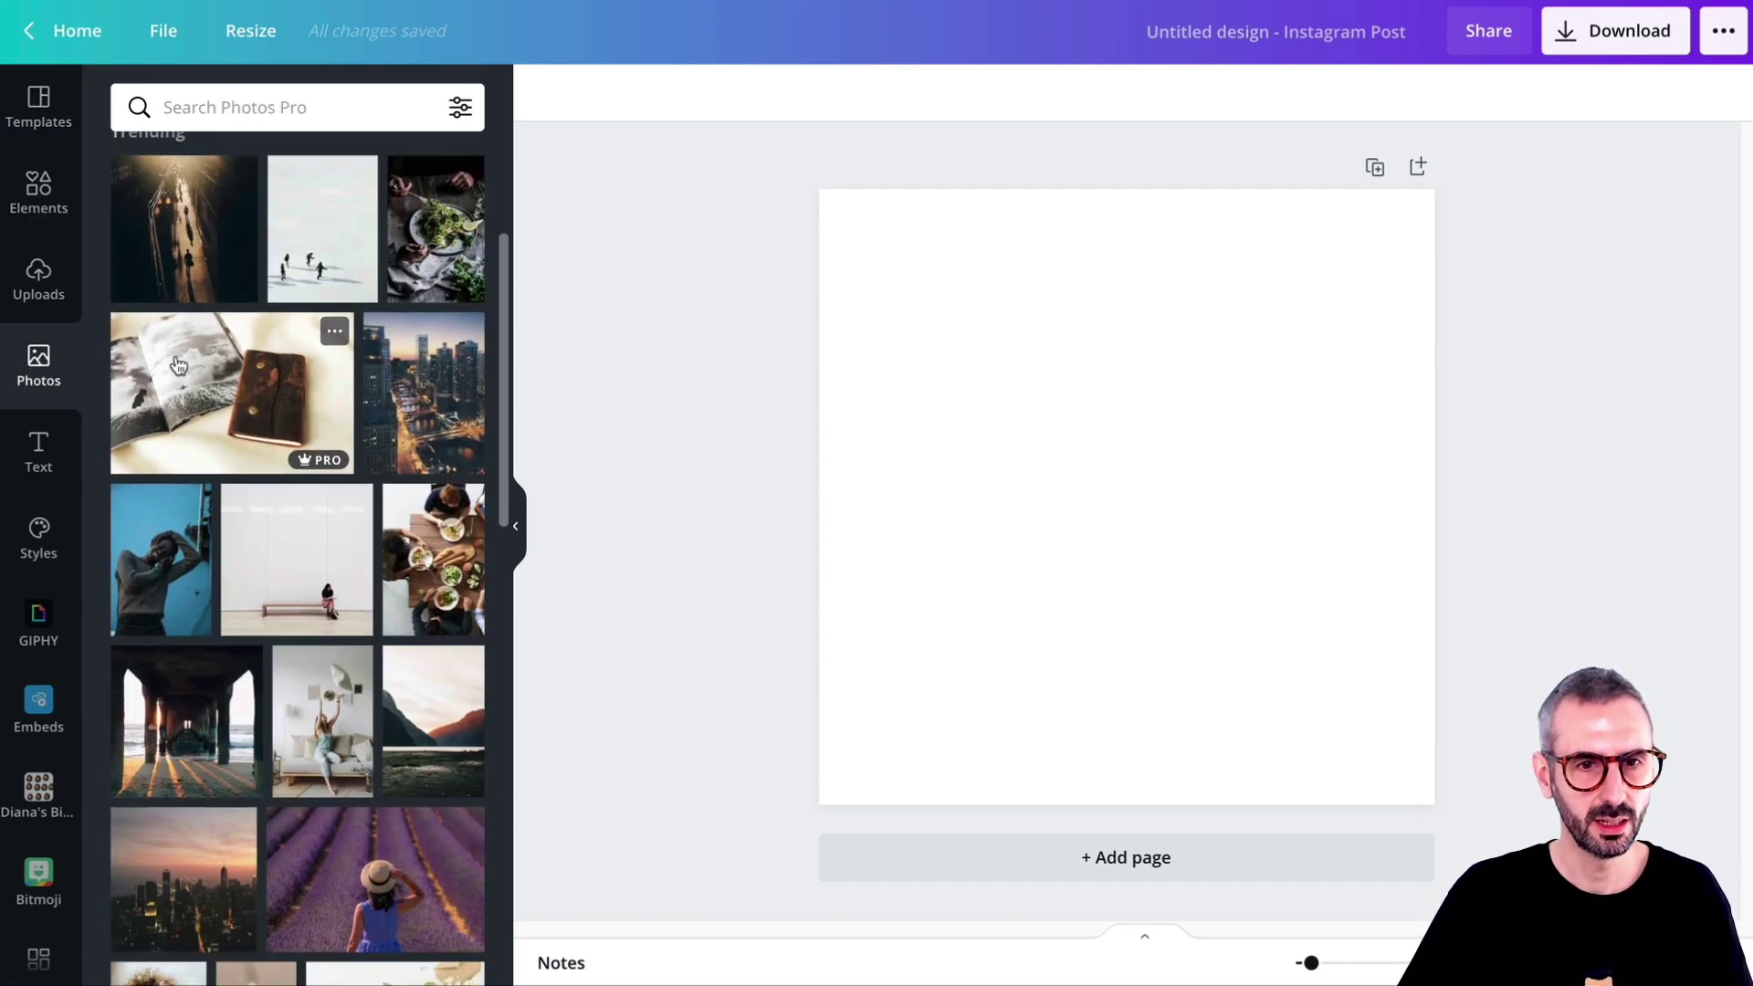
scroll(55, 639, down, 3)
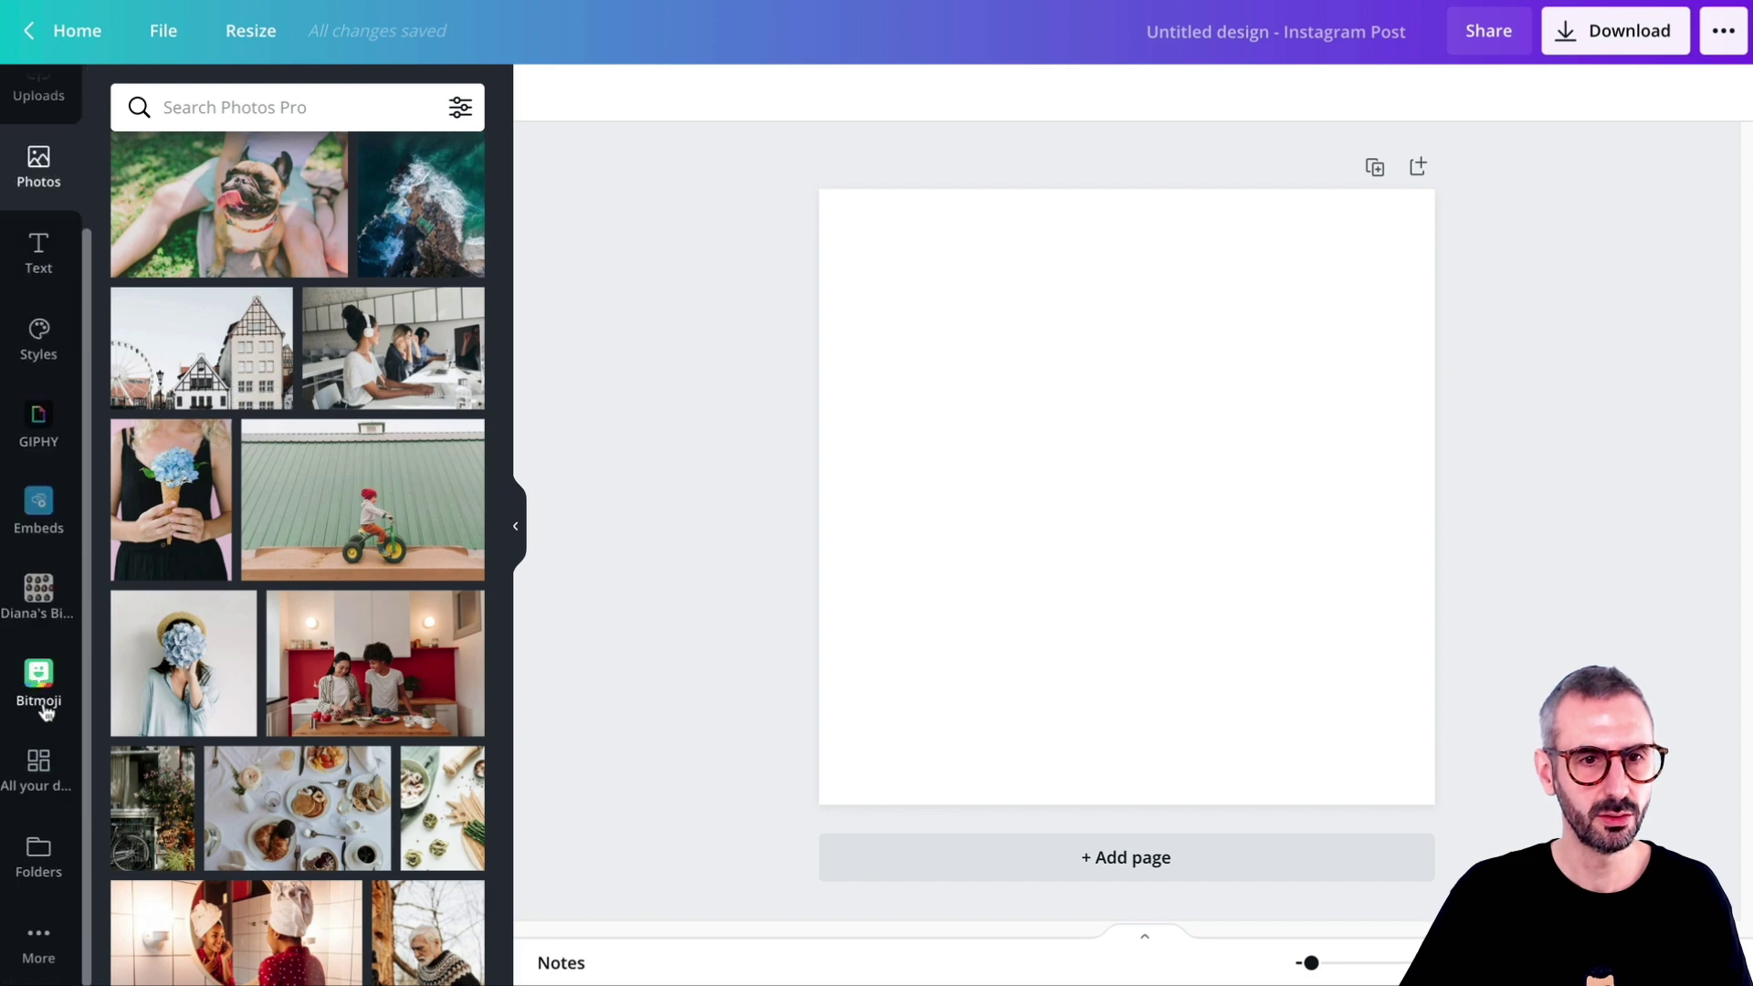
click(32, 874)
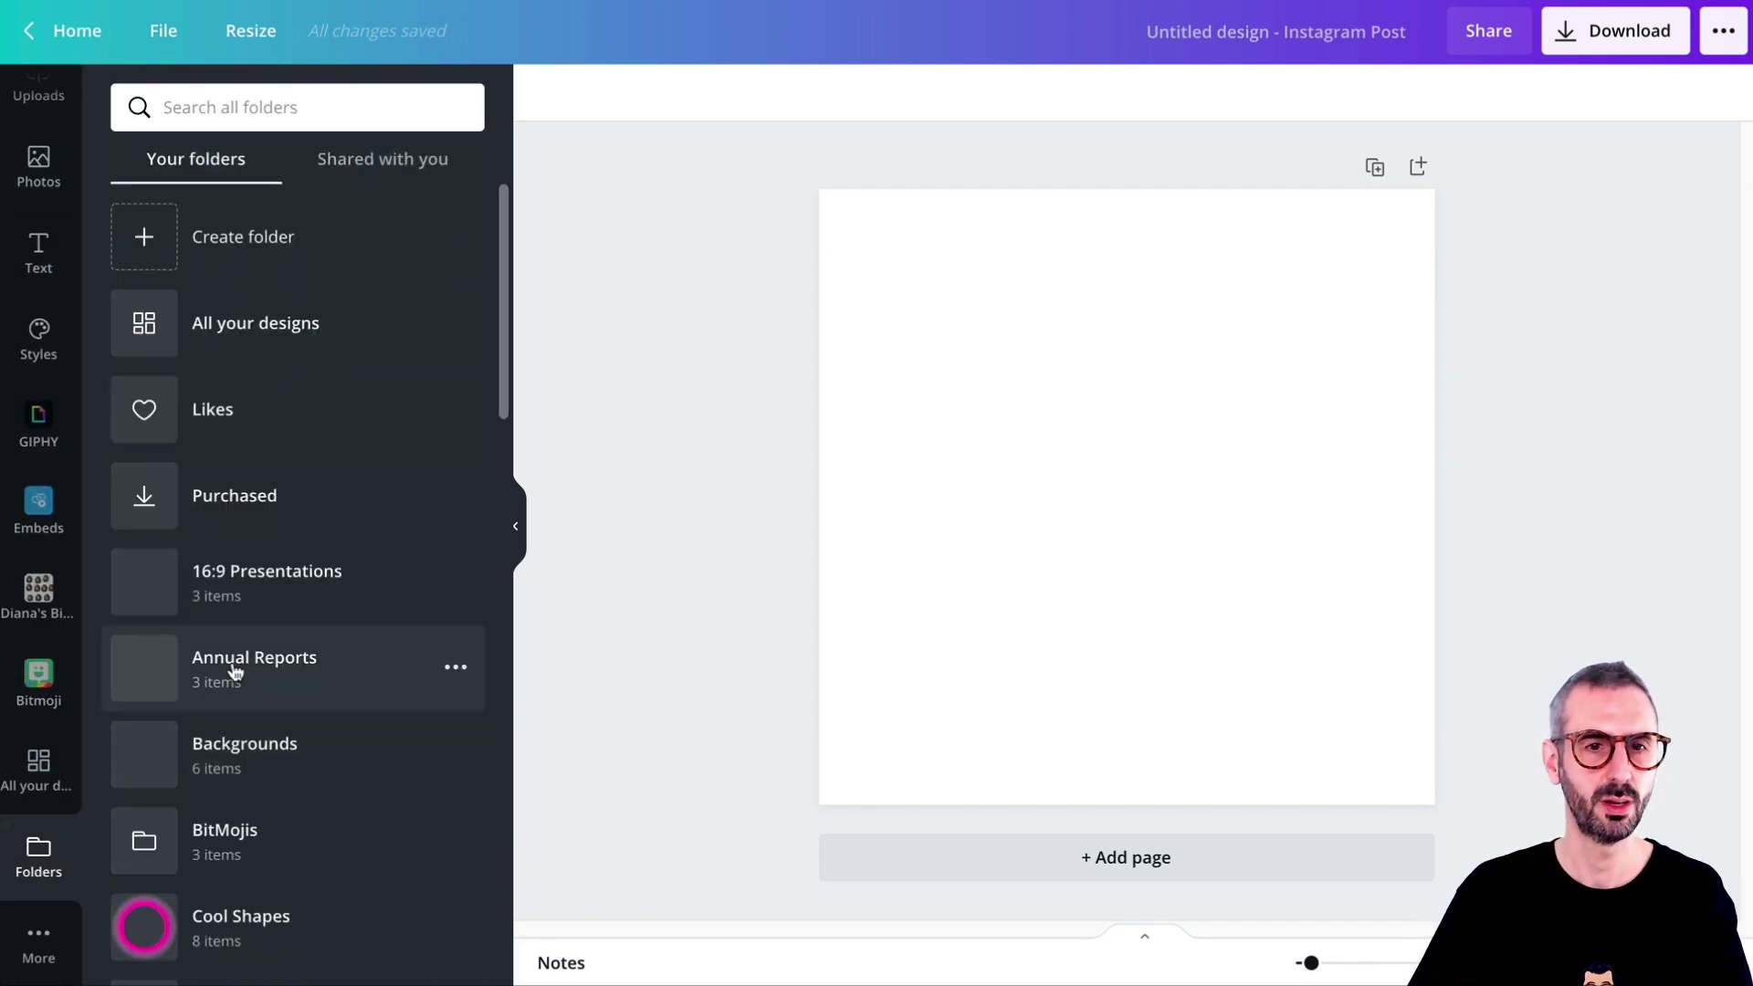
scroll(227, 680, down, 5)
scroll(228, 699, down, 15)
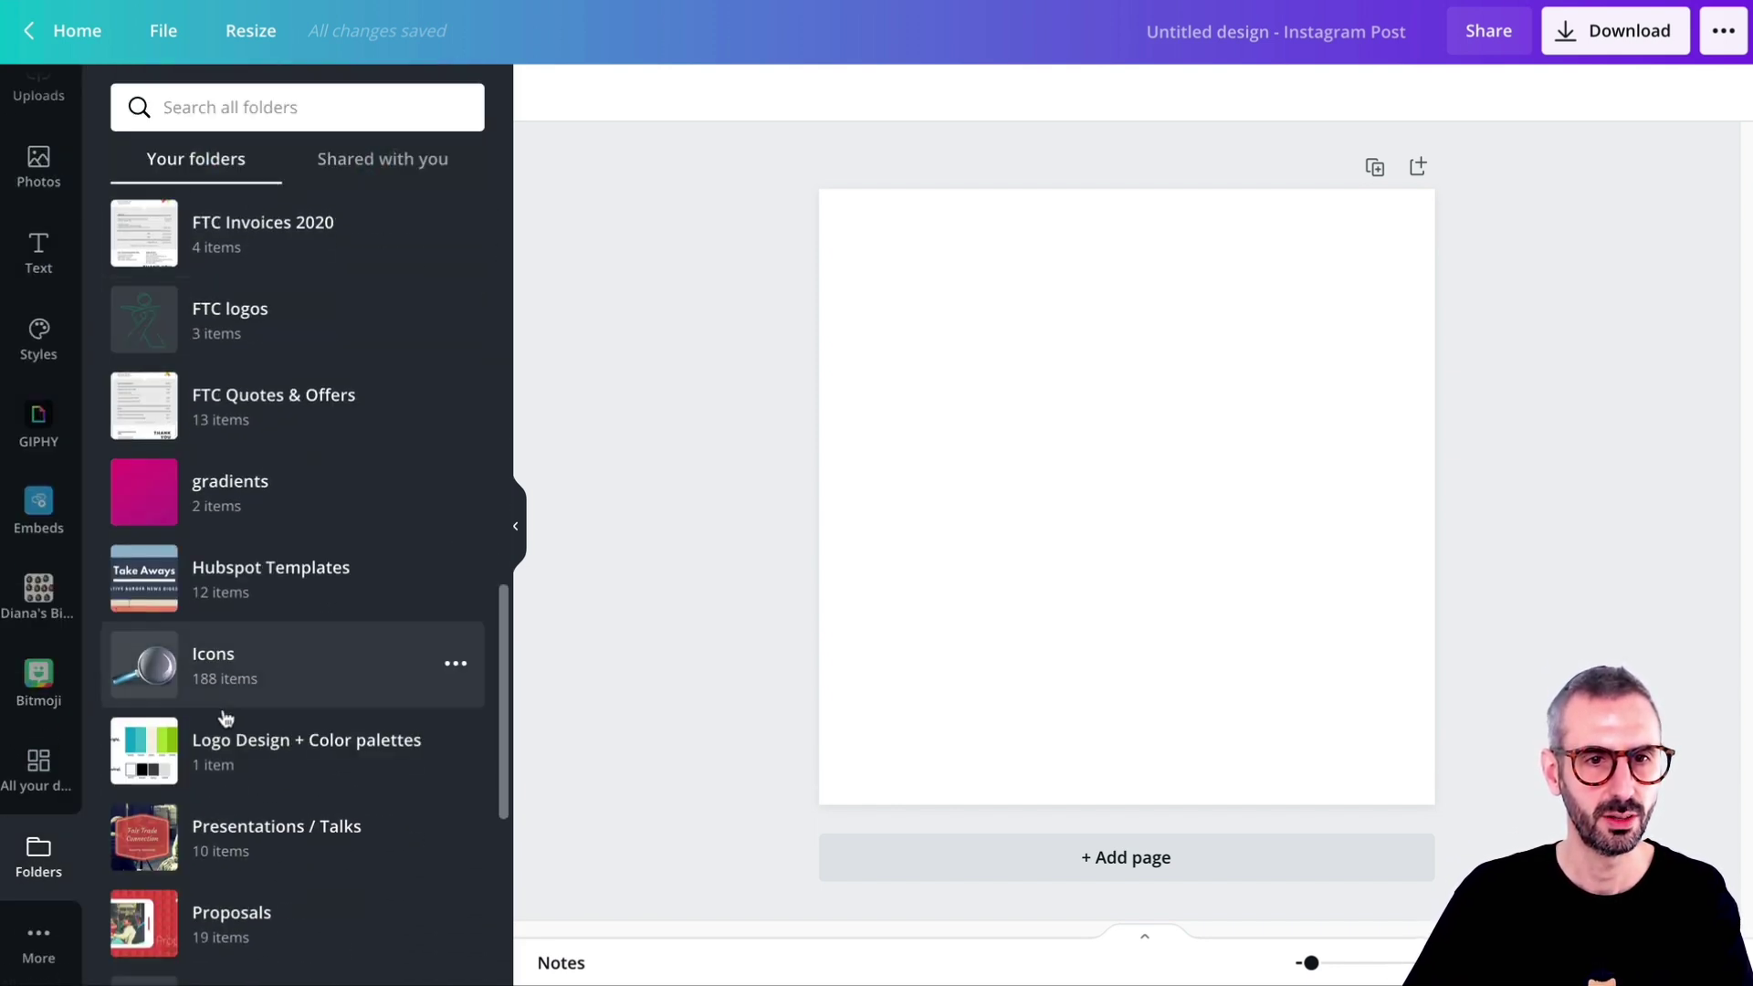
click(231, 709)
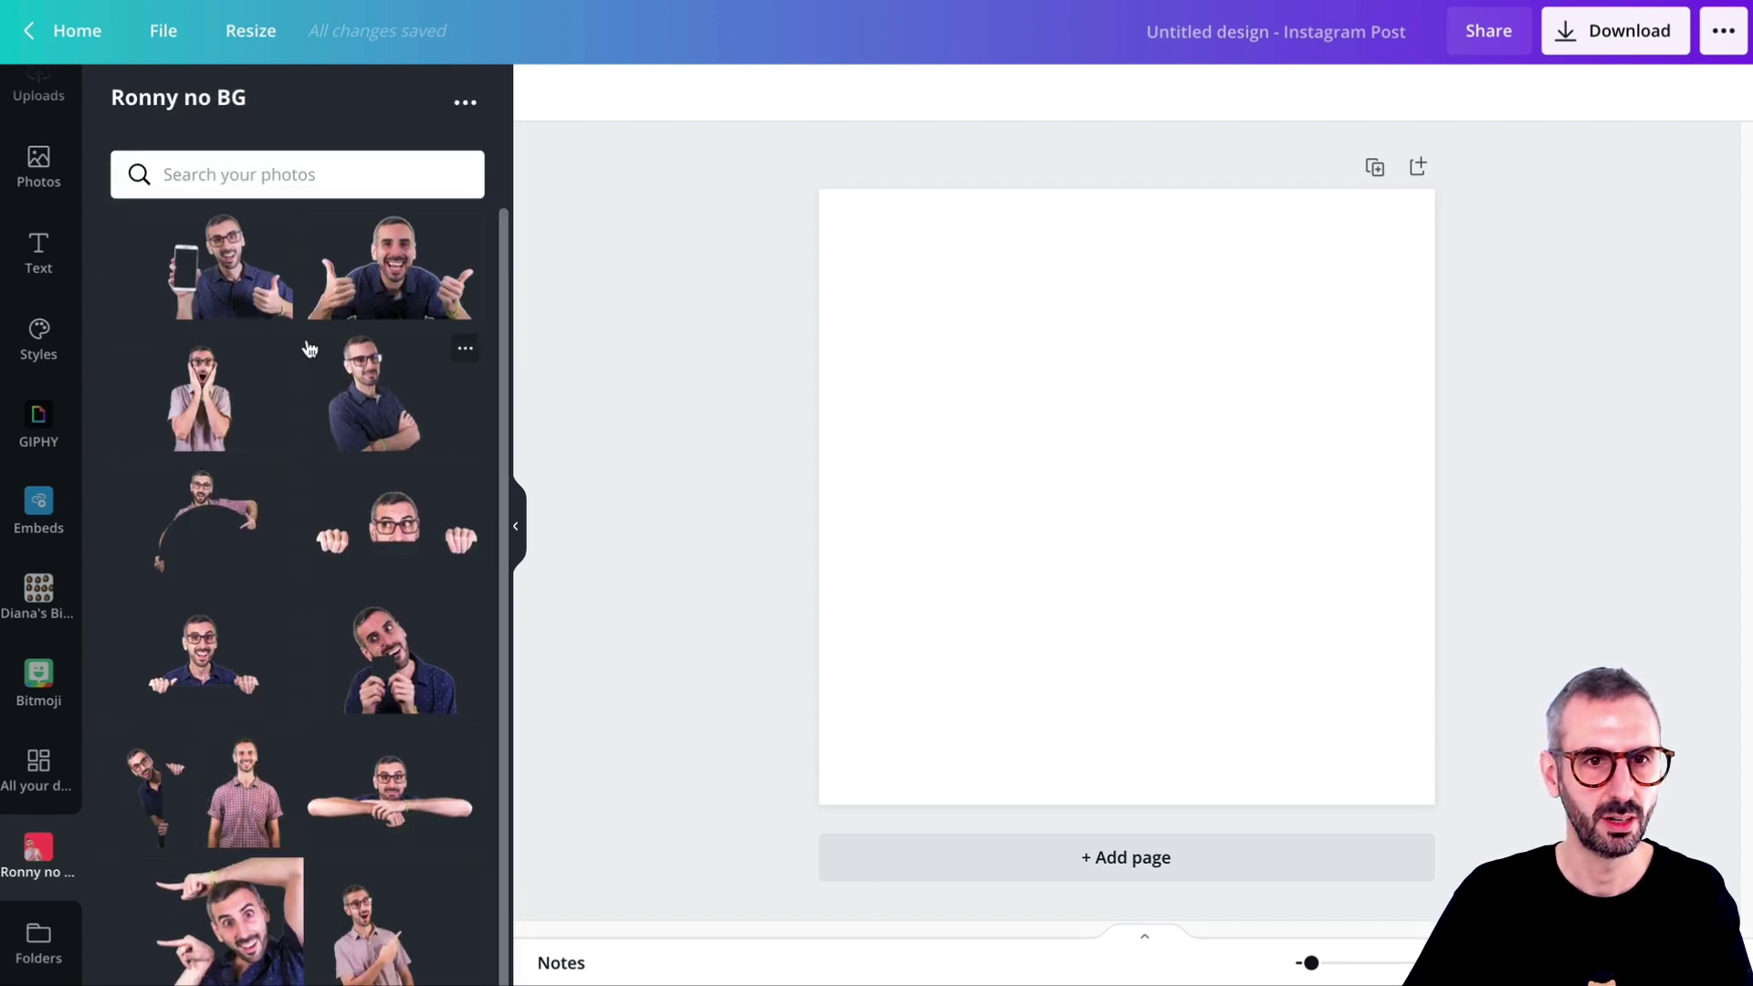
click(185, 406)
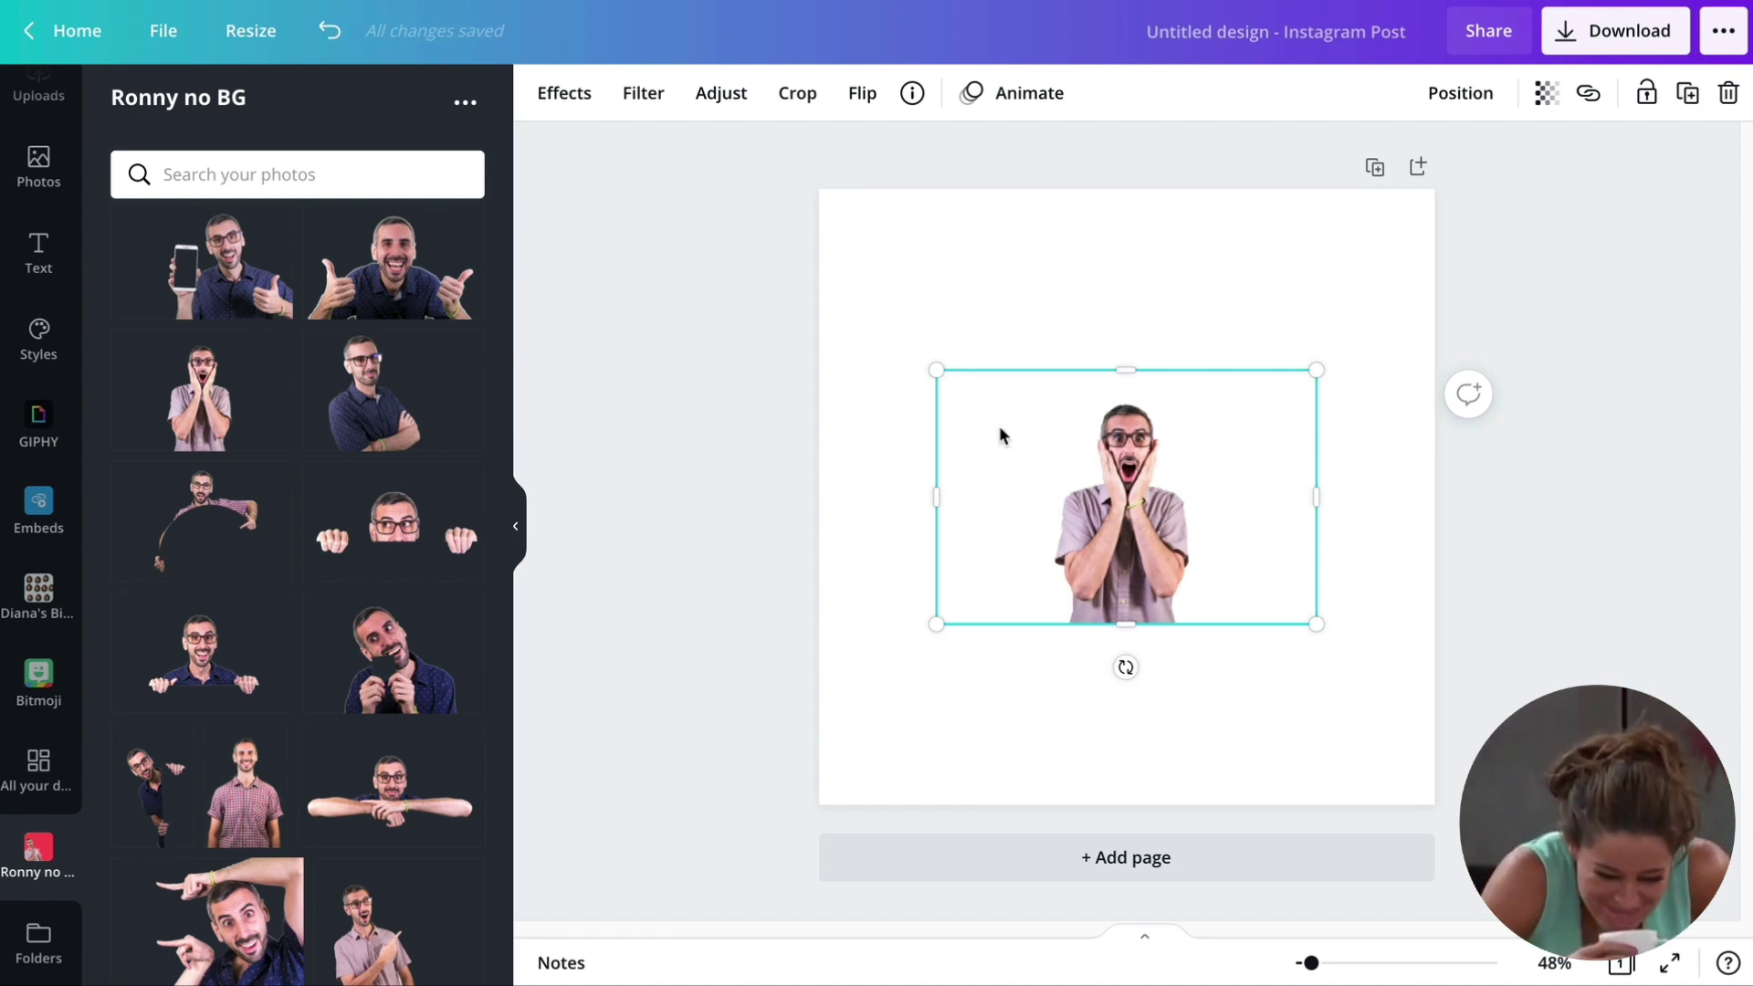
drag(936, 498, 1031, 511)
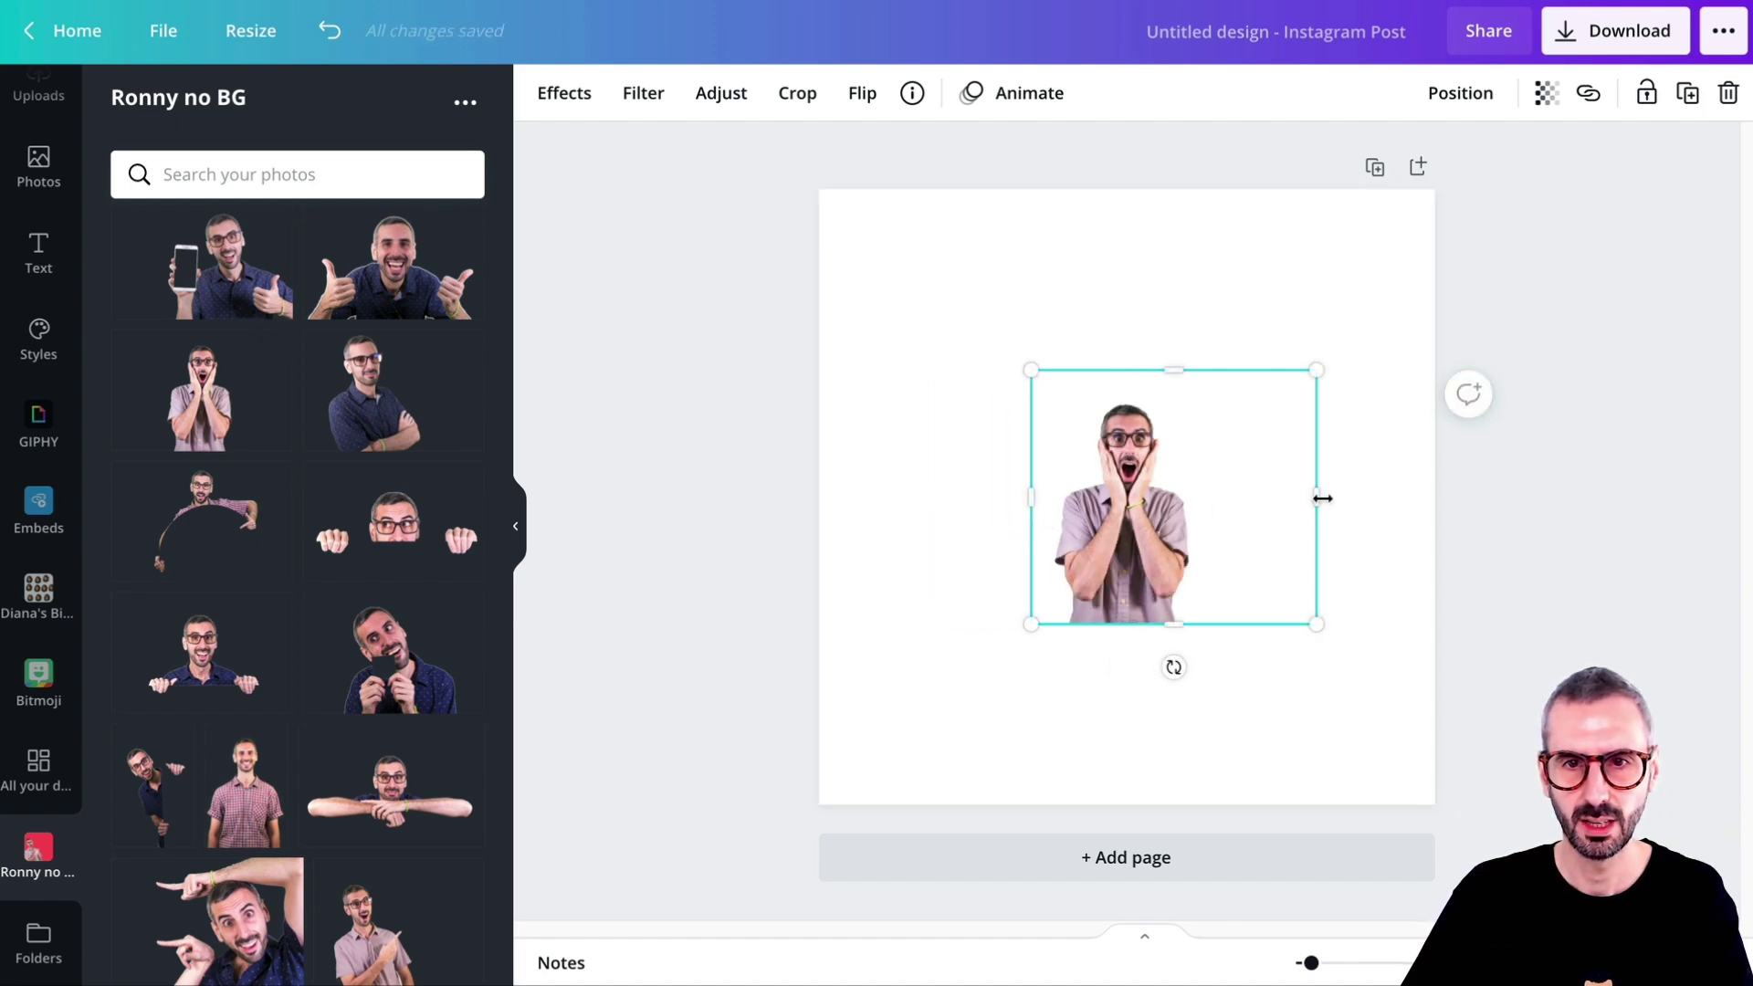
drag(1321, 498, 1224, 504)
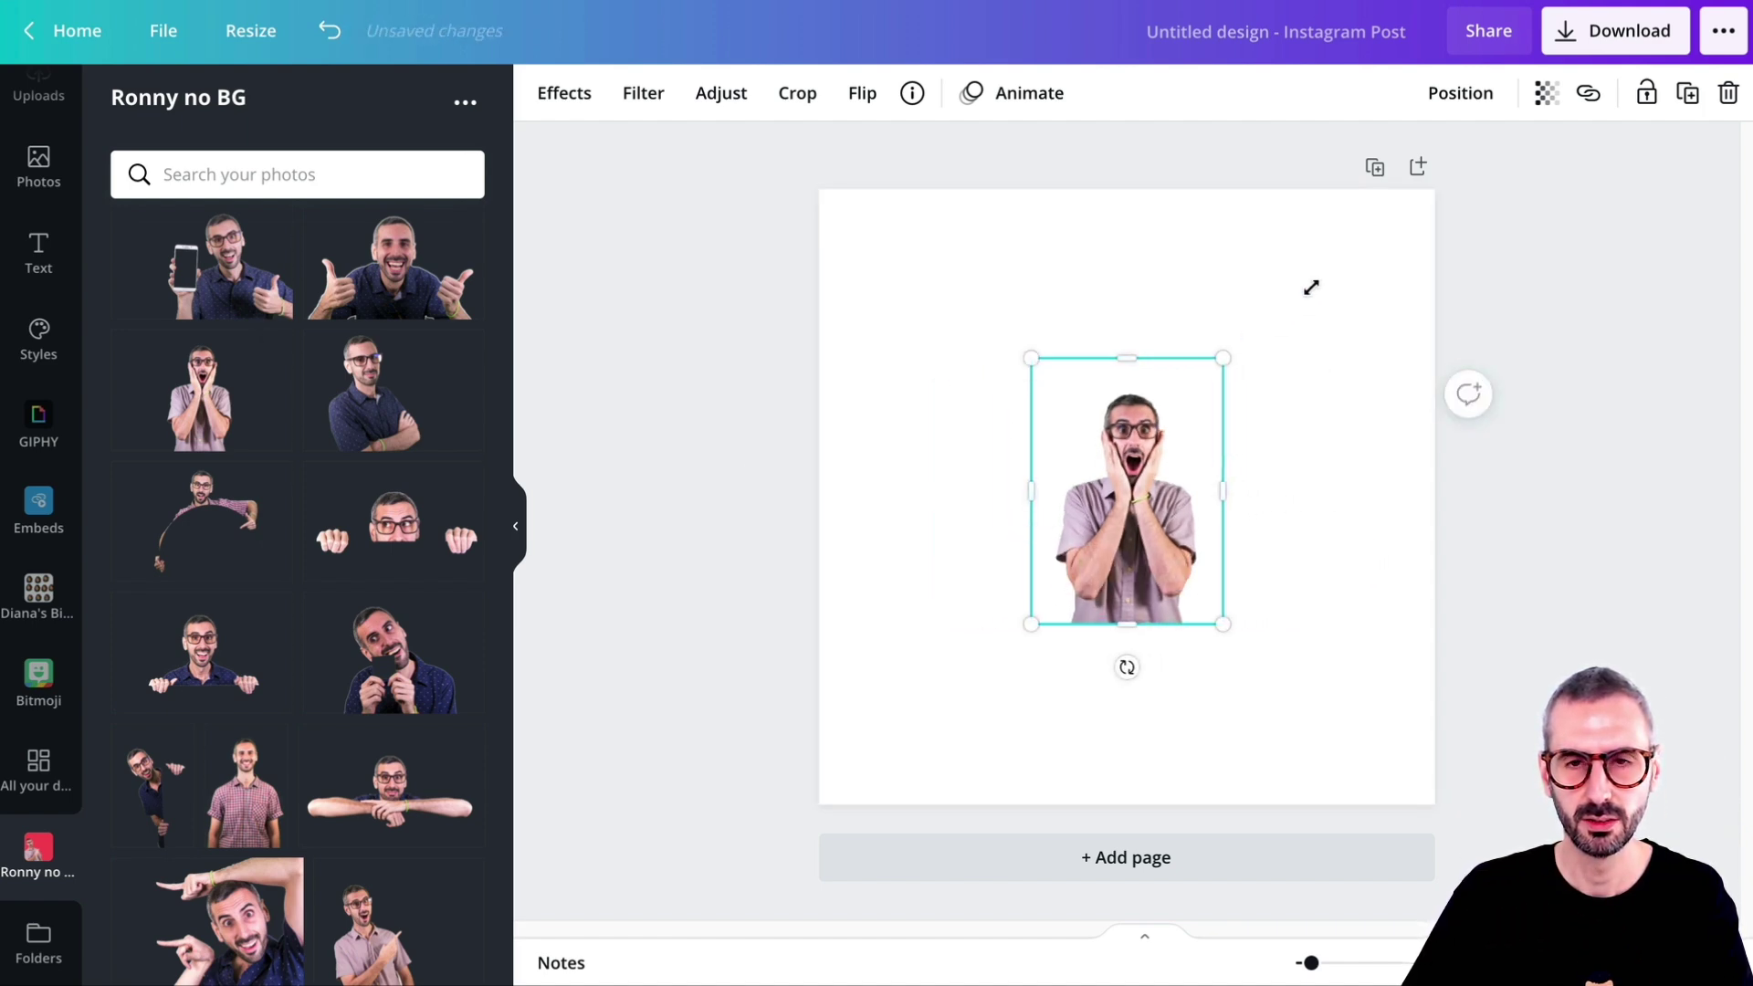
drag(1311, 287, 1552, 127)
drag(1241, 486, 1126, 676)
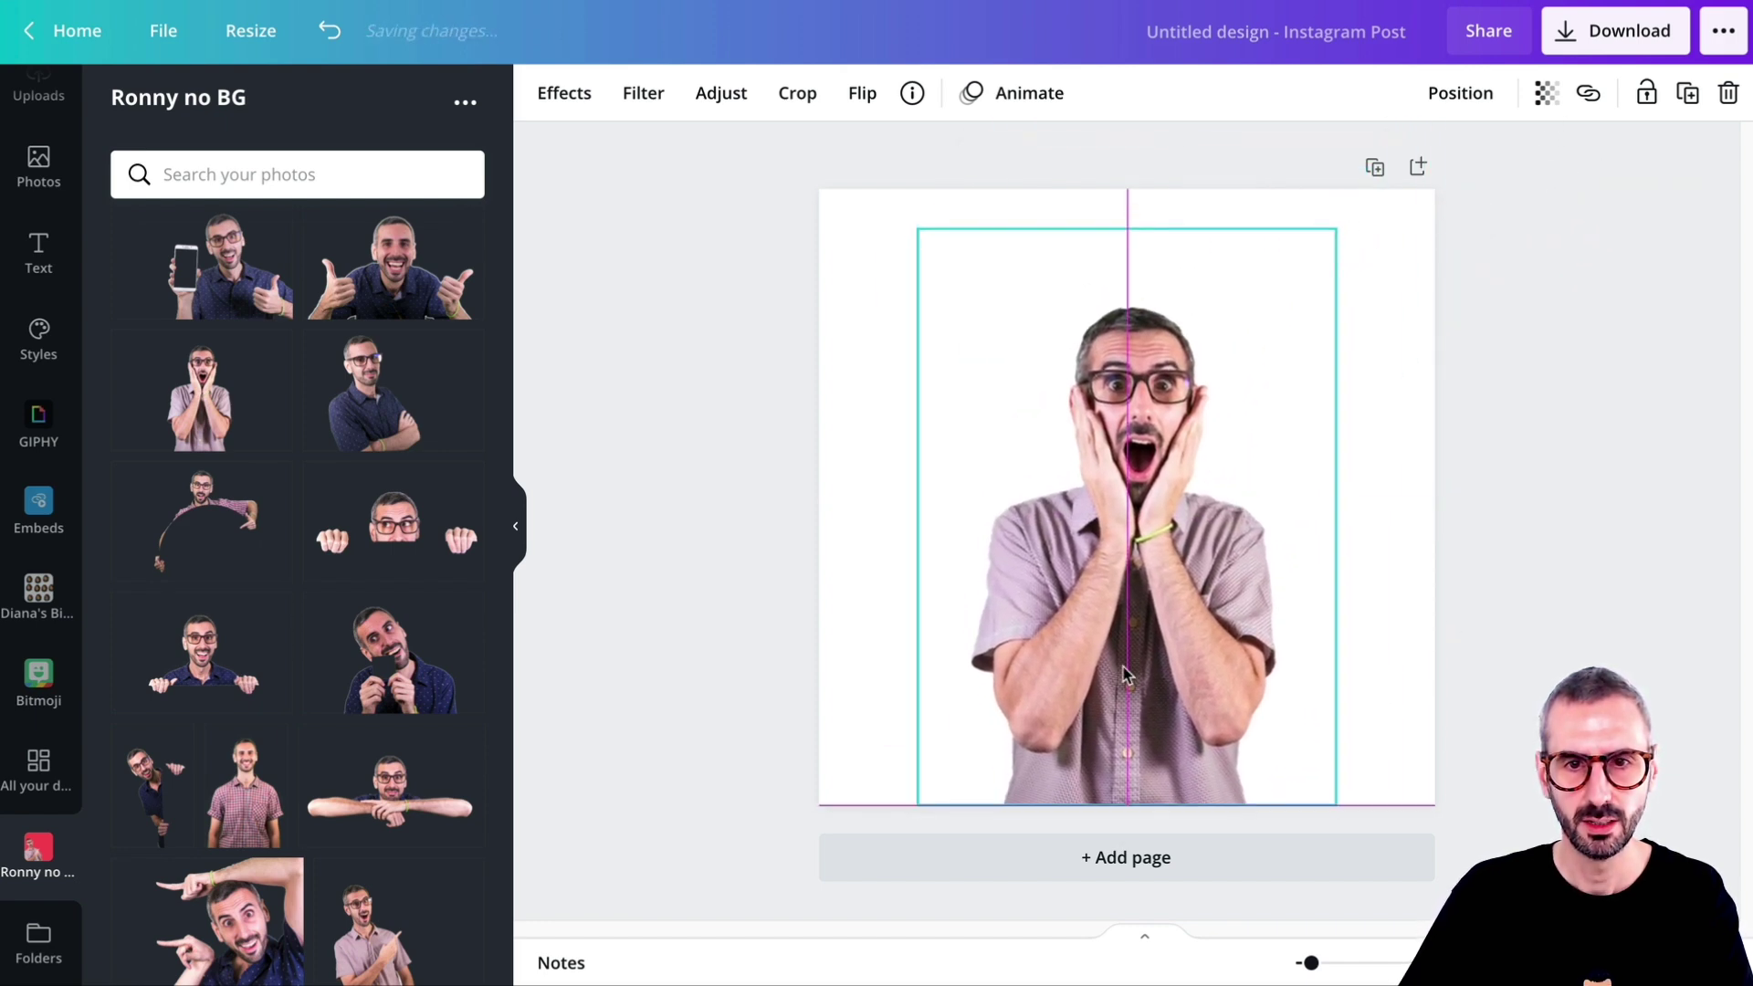
click(720, 533)
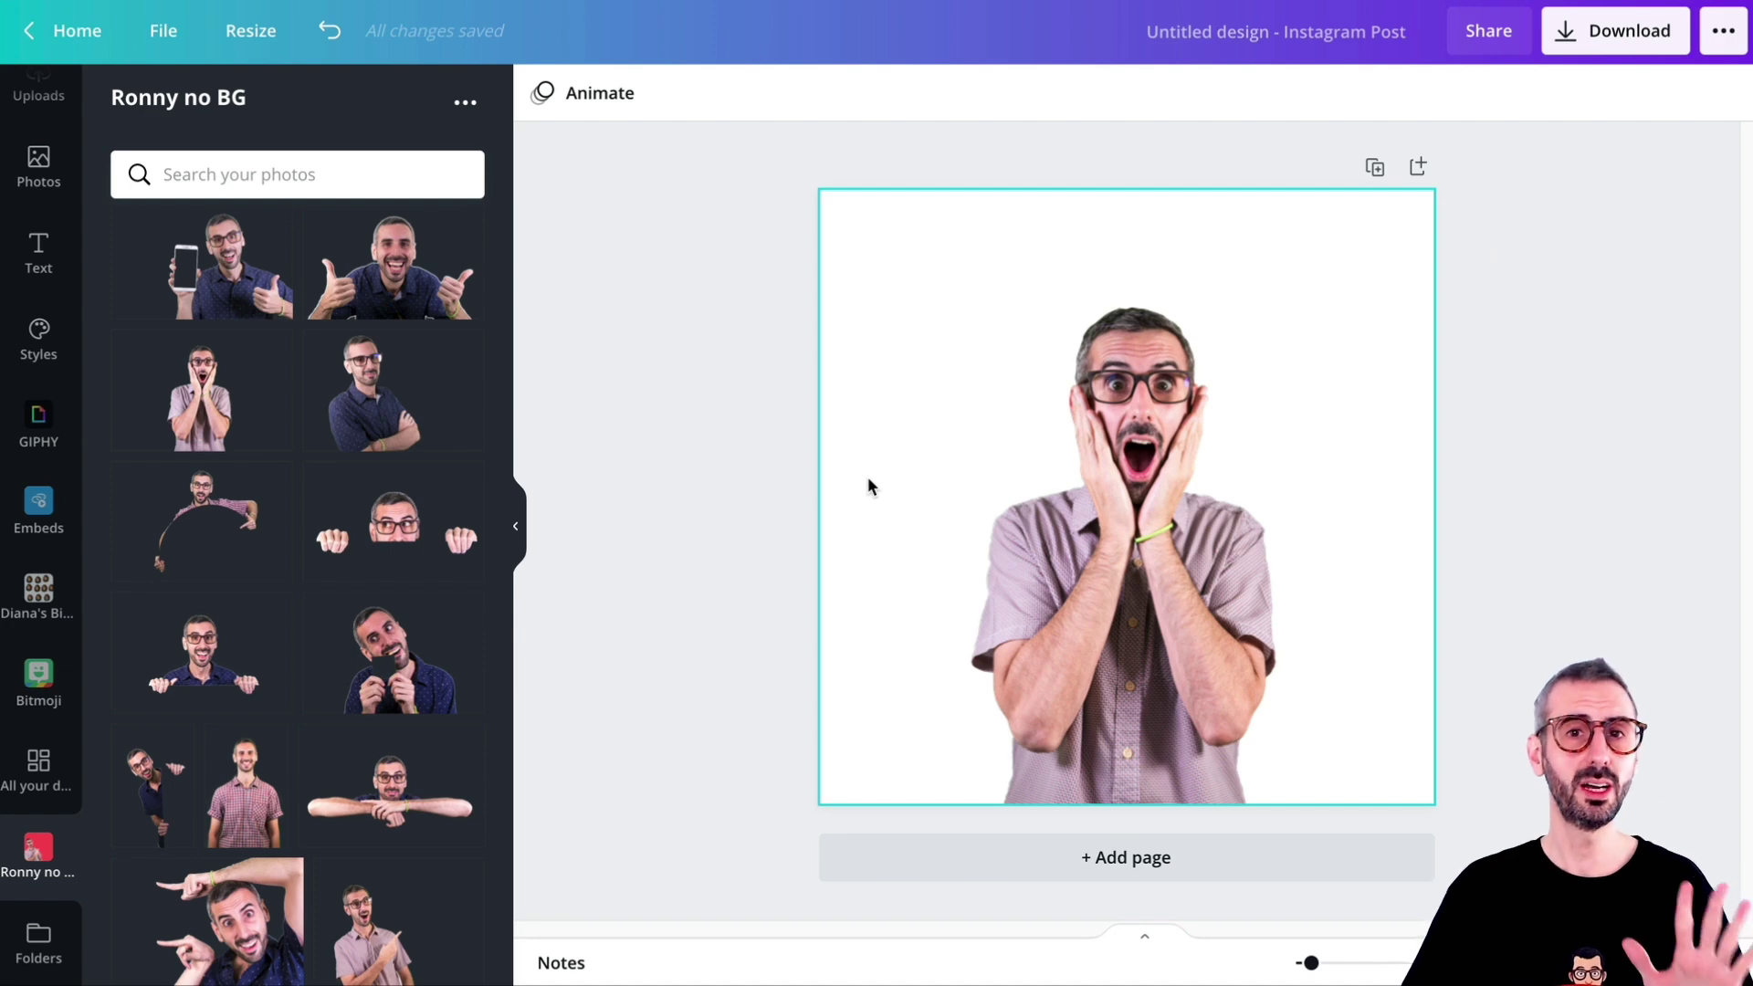
click(1081, 522)
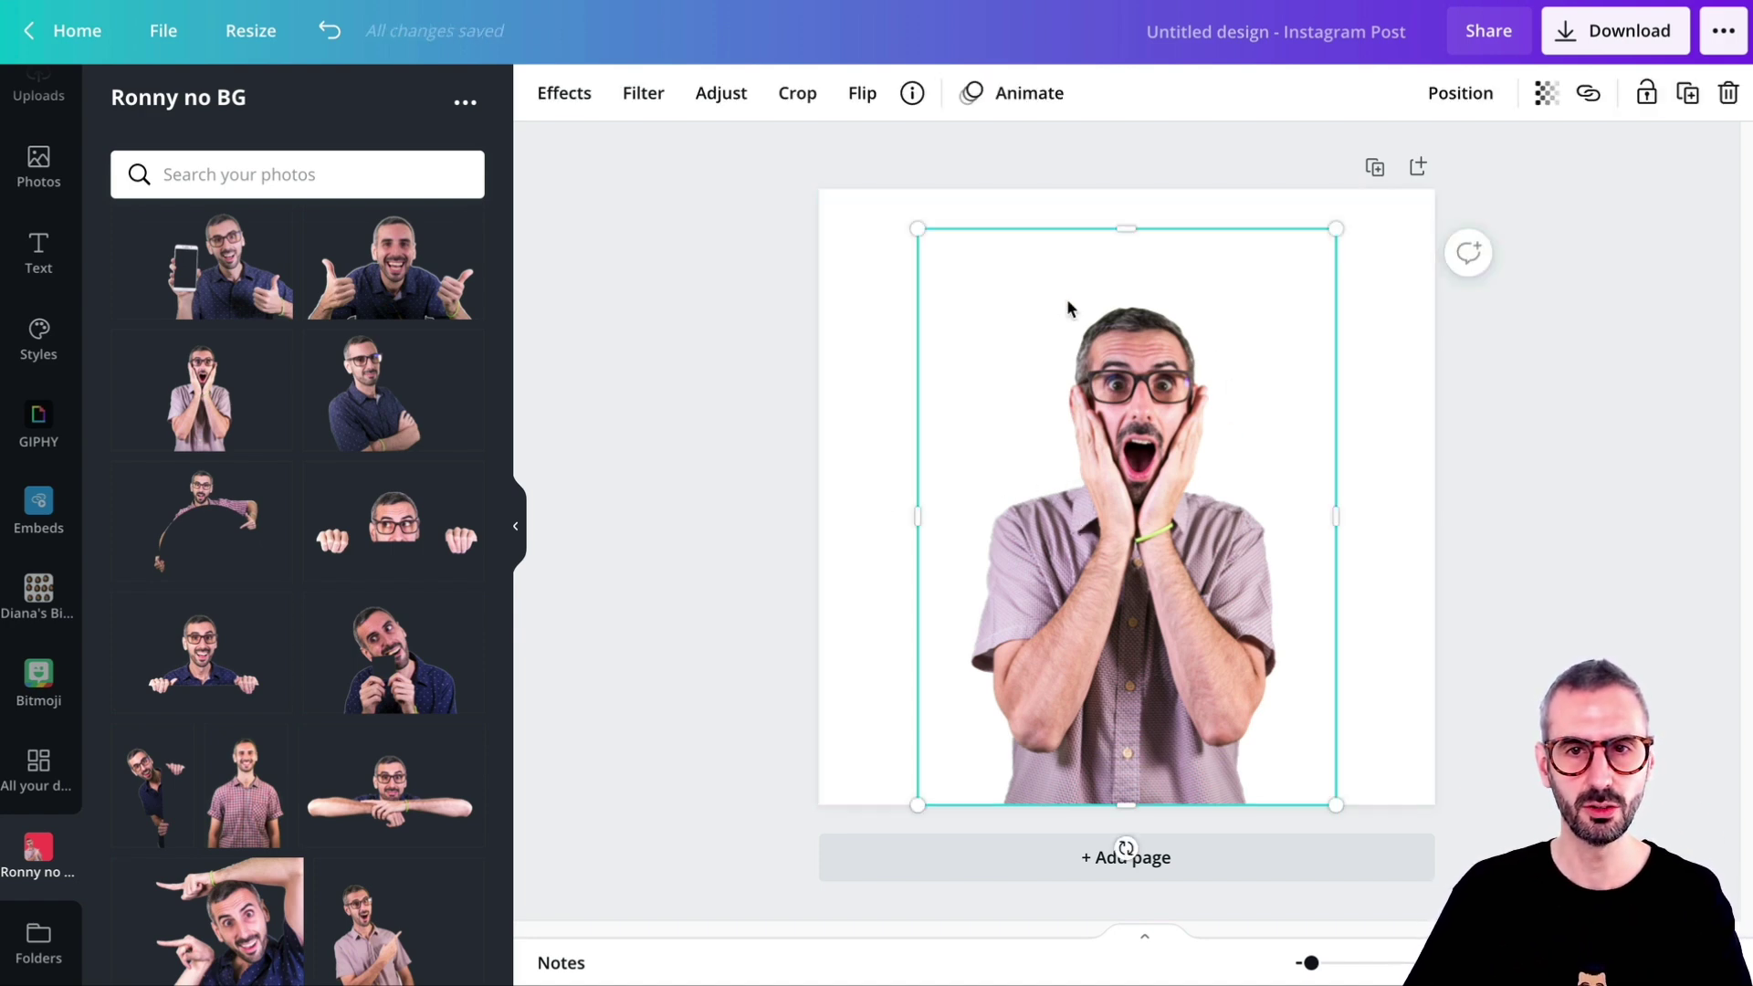
Open the photo's Effects and show all Code Art effects: Colorize, Grayscale, ASCII, Matrix
click(563, 95)
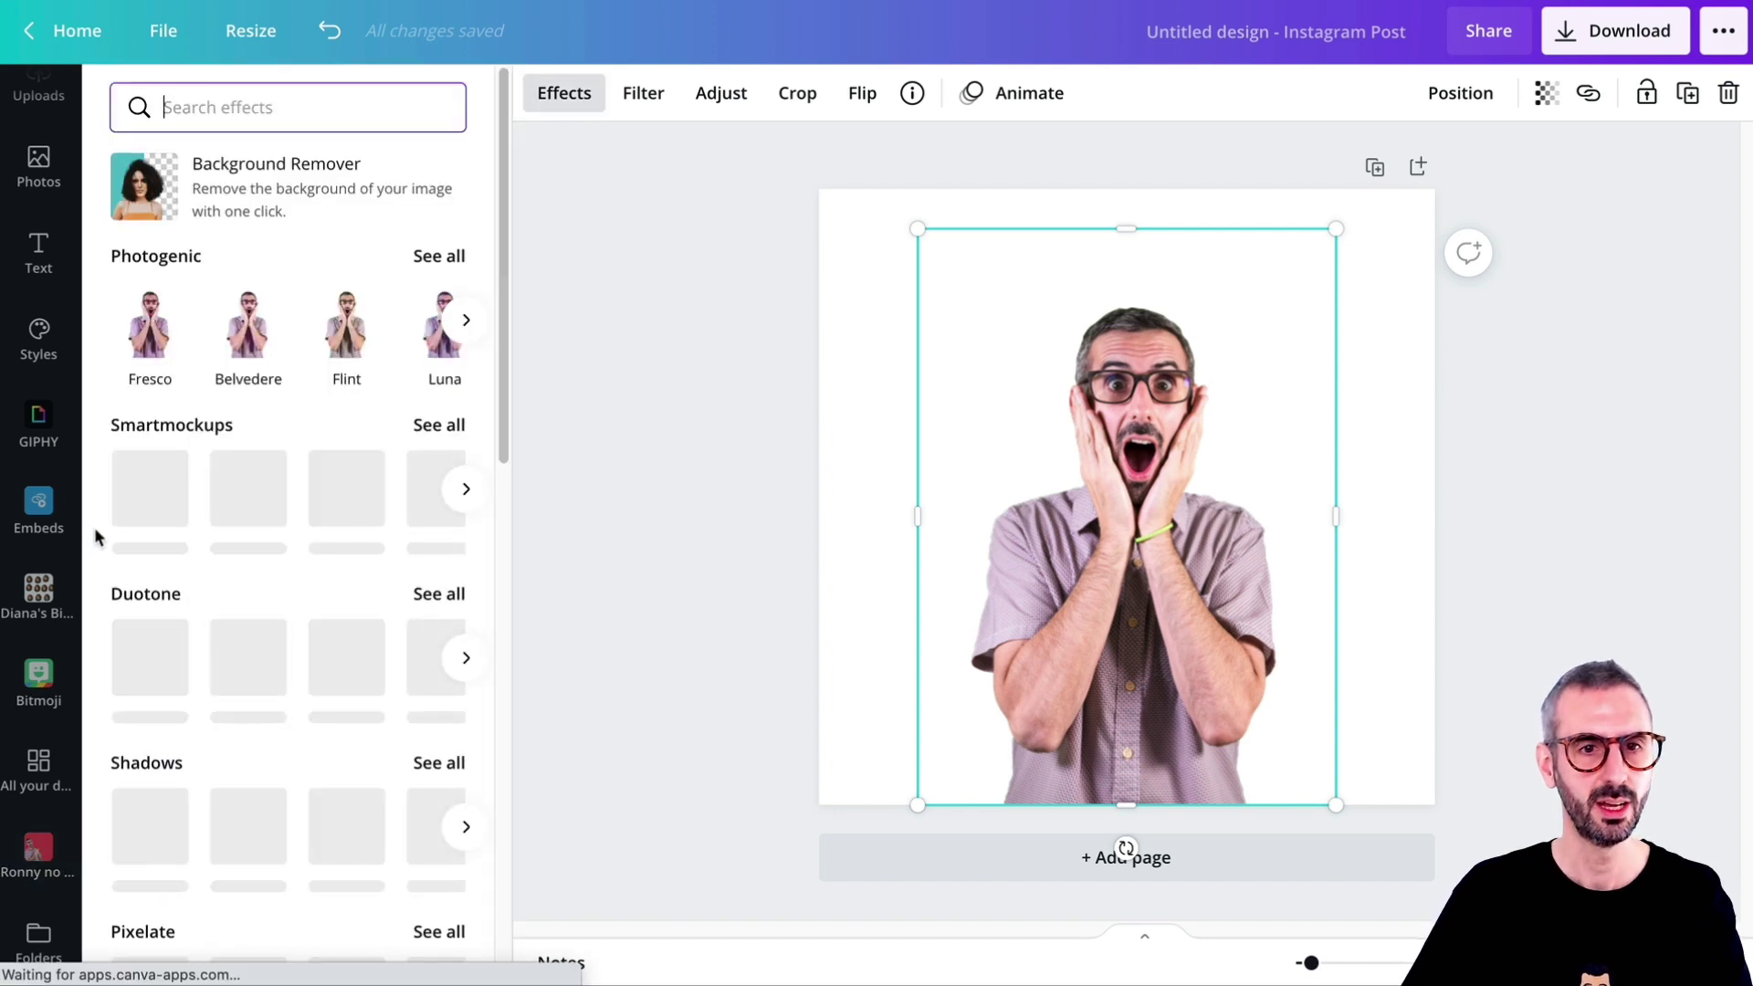
scroll(164, 579, down, 5)
scroll(170, 577, down, 5)
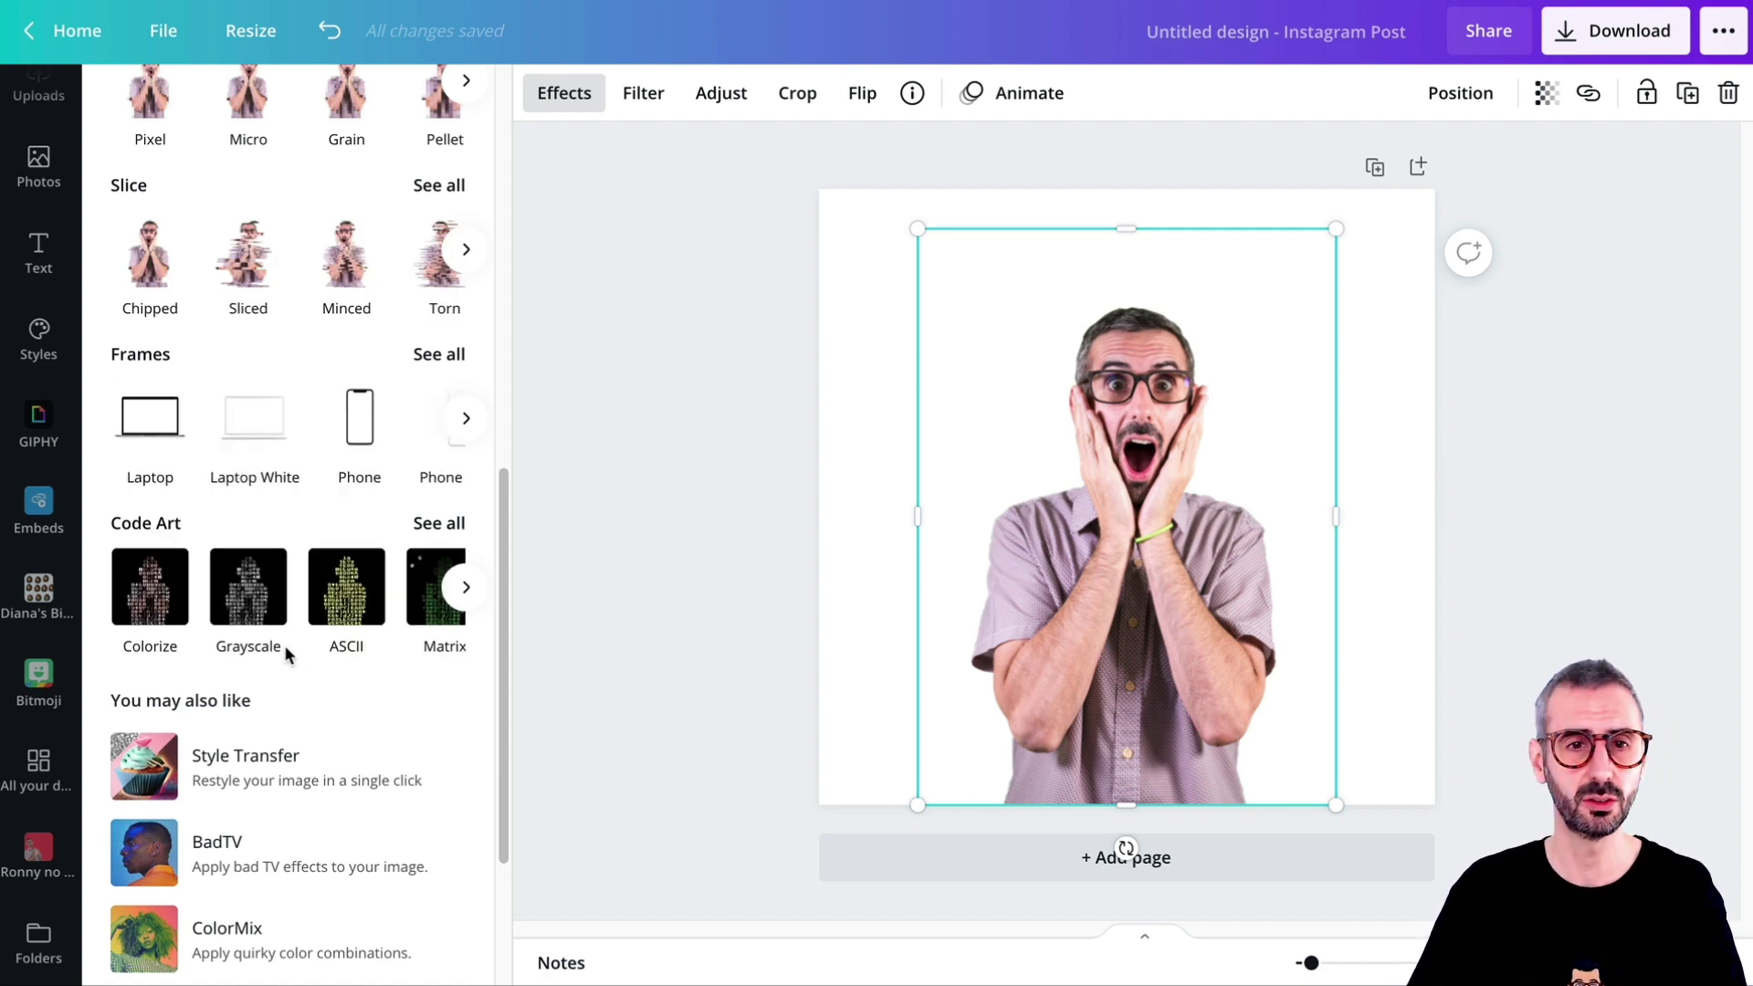
scroll(283, 644, down, 3)
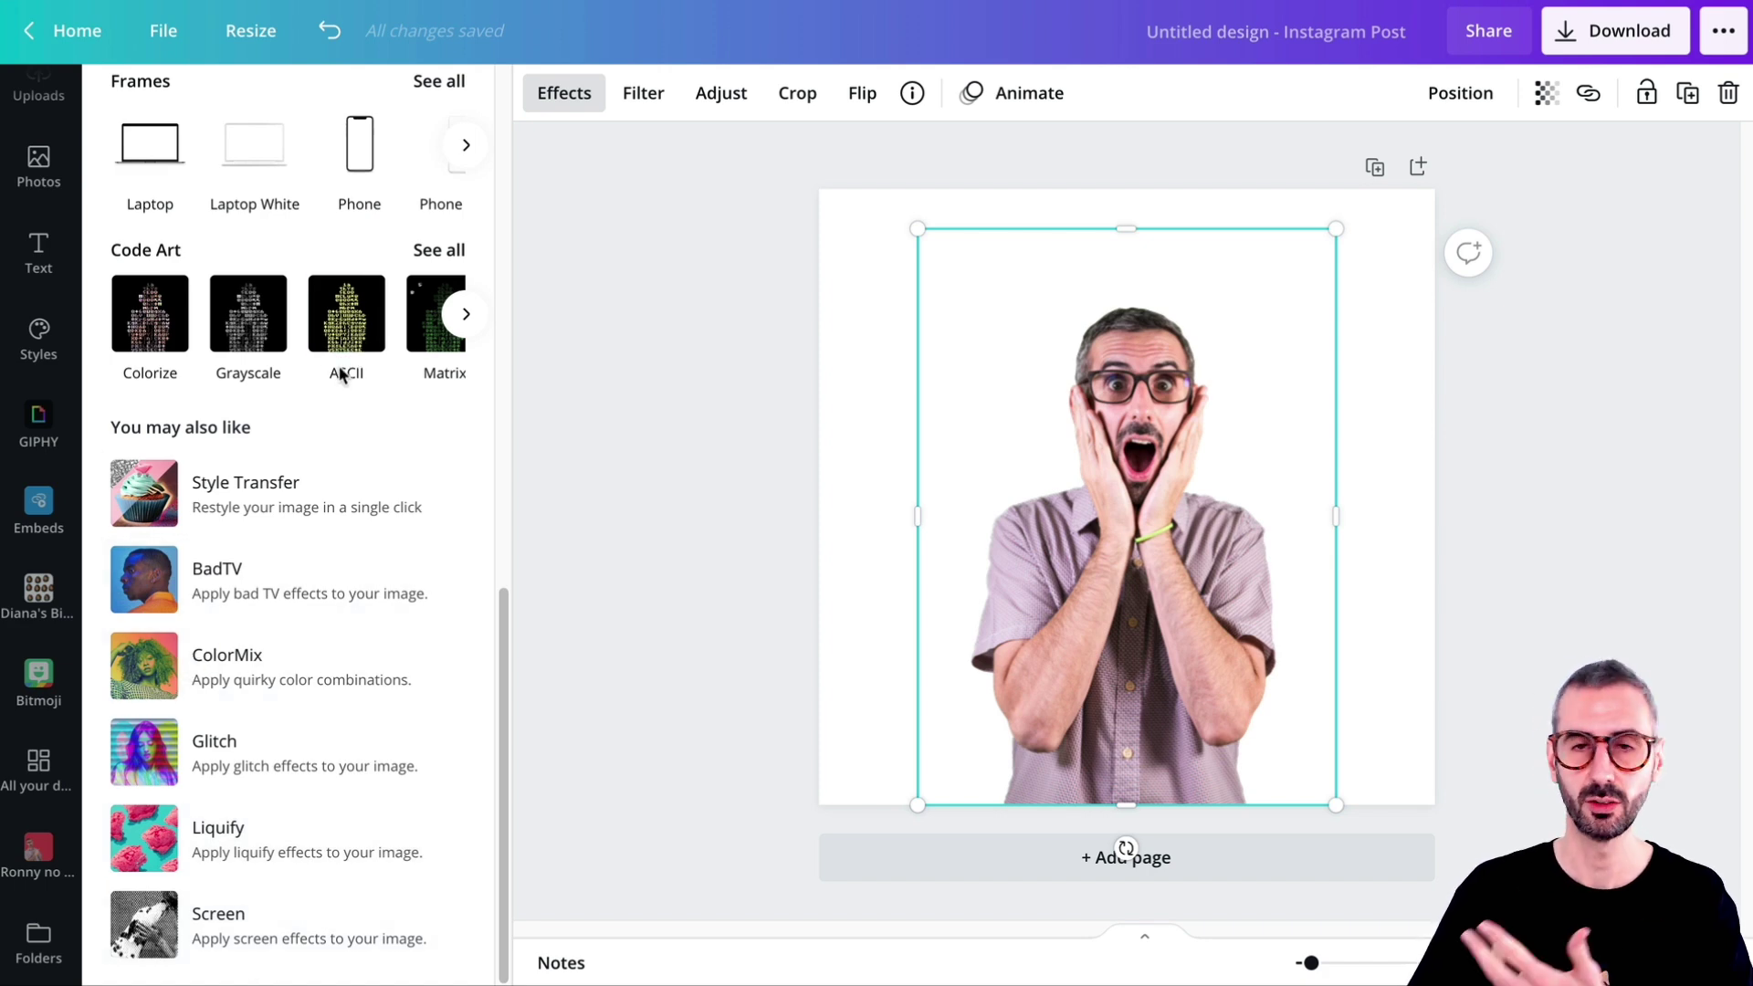
scroll(329, 370, up, 2)
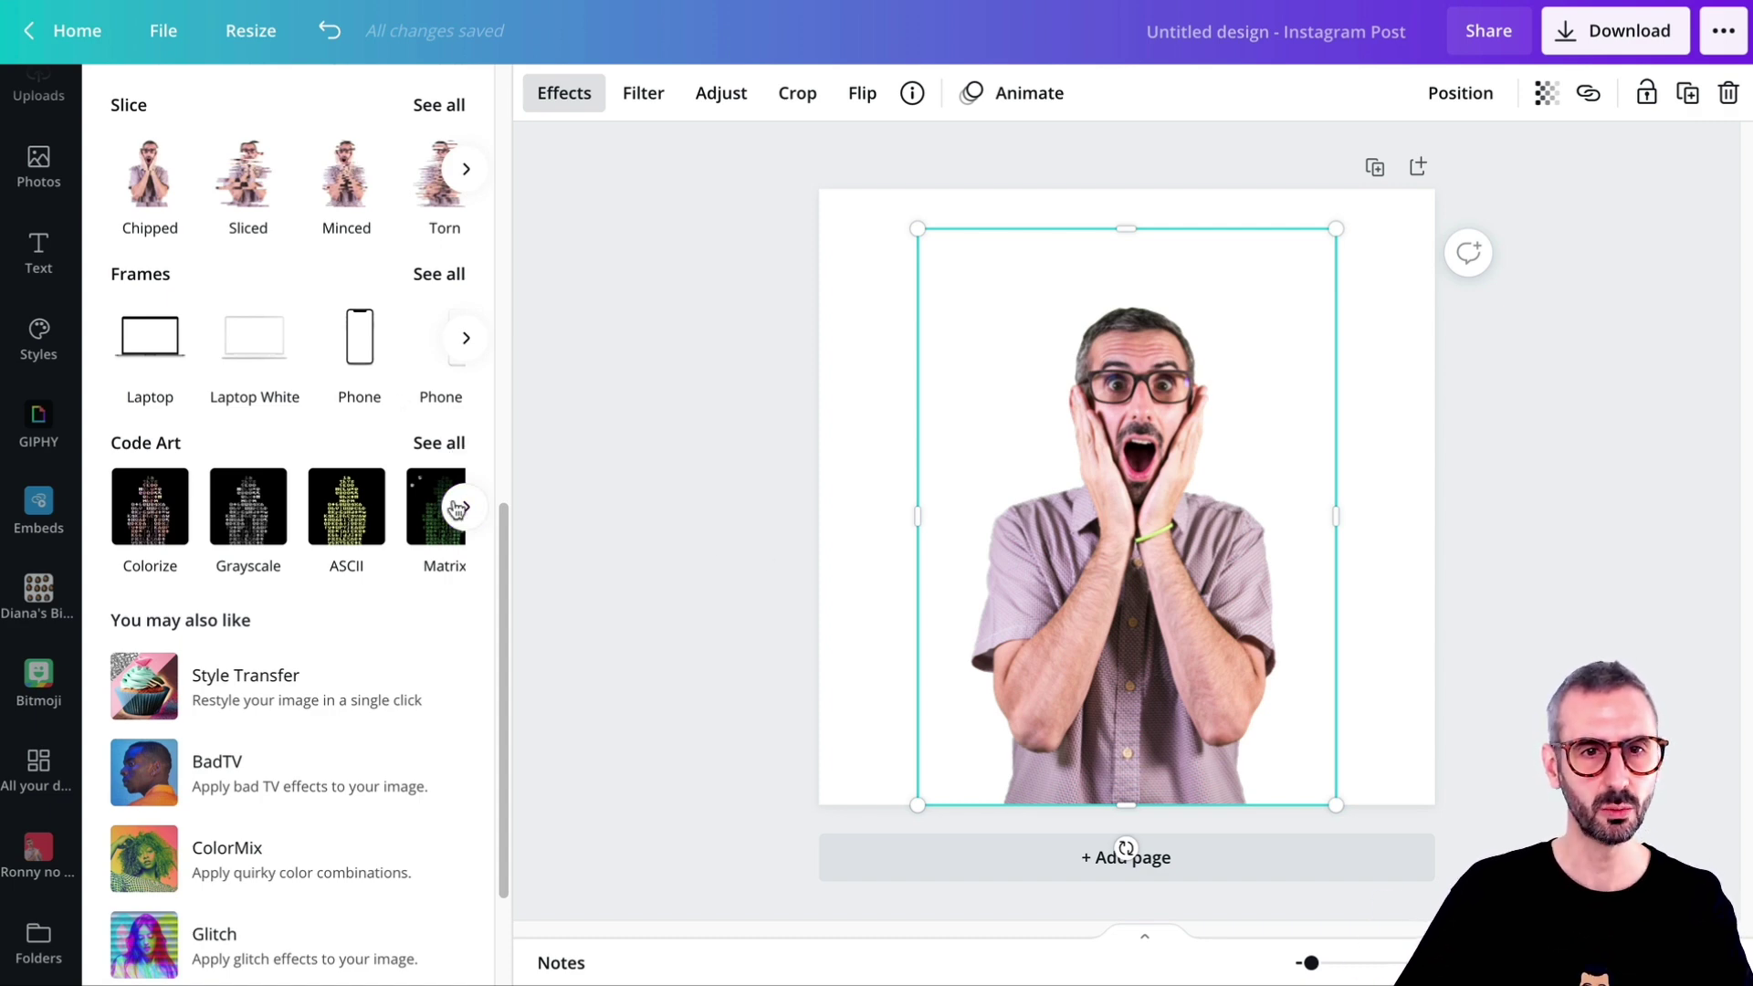
click(451, 446)
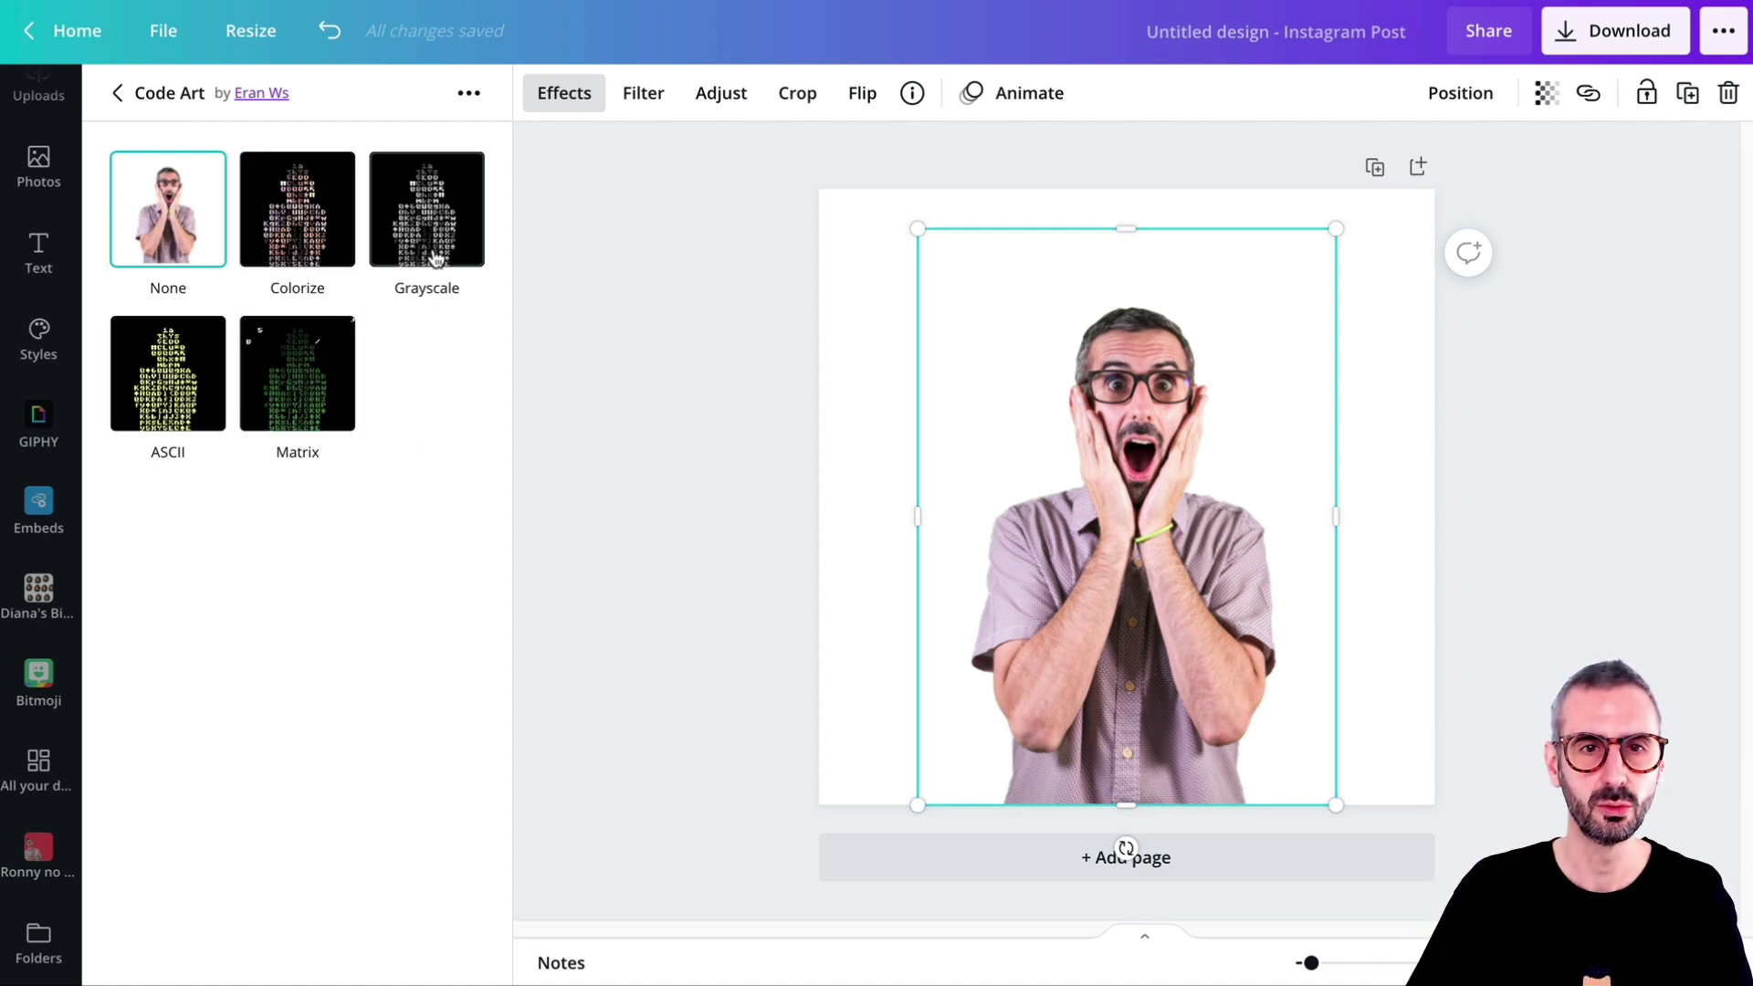
Apply the green Matrix code art effect to the photo with Columns set to 185
click(301, 401)
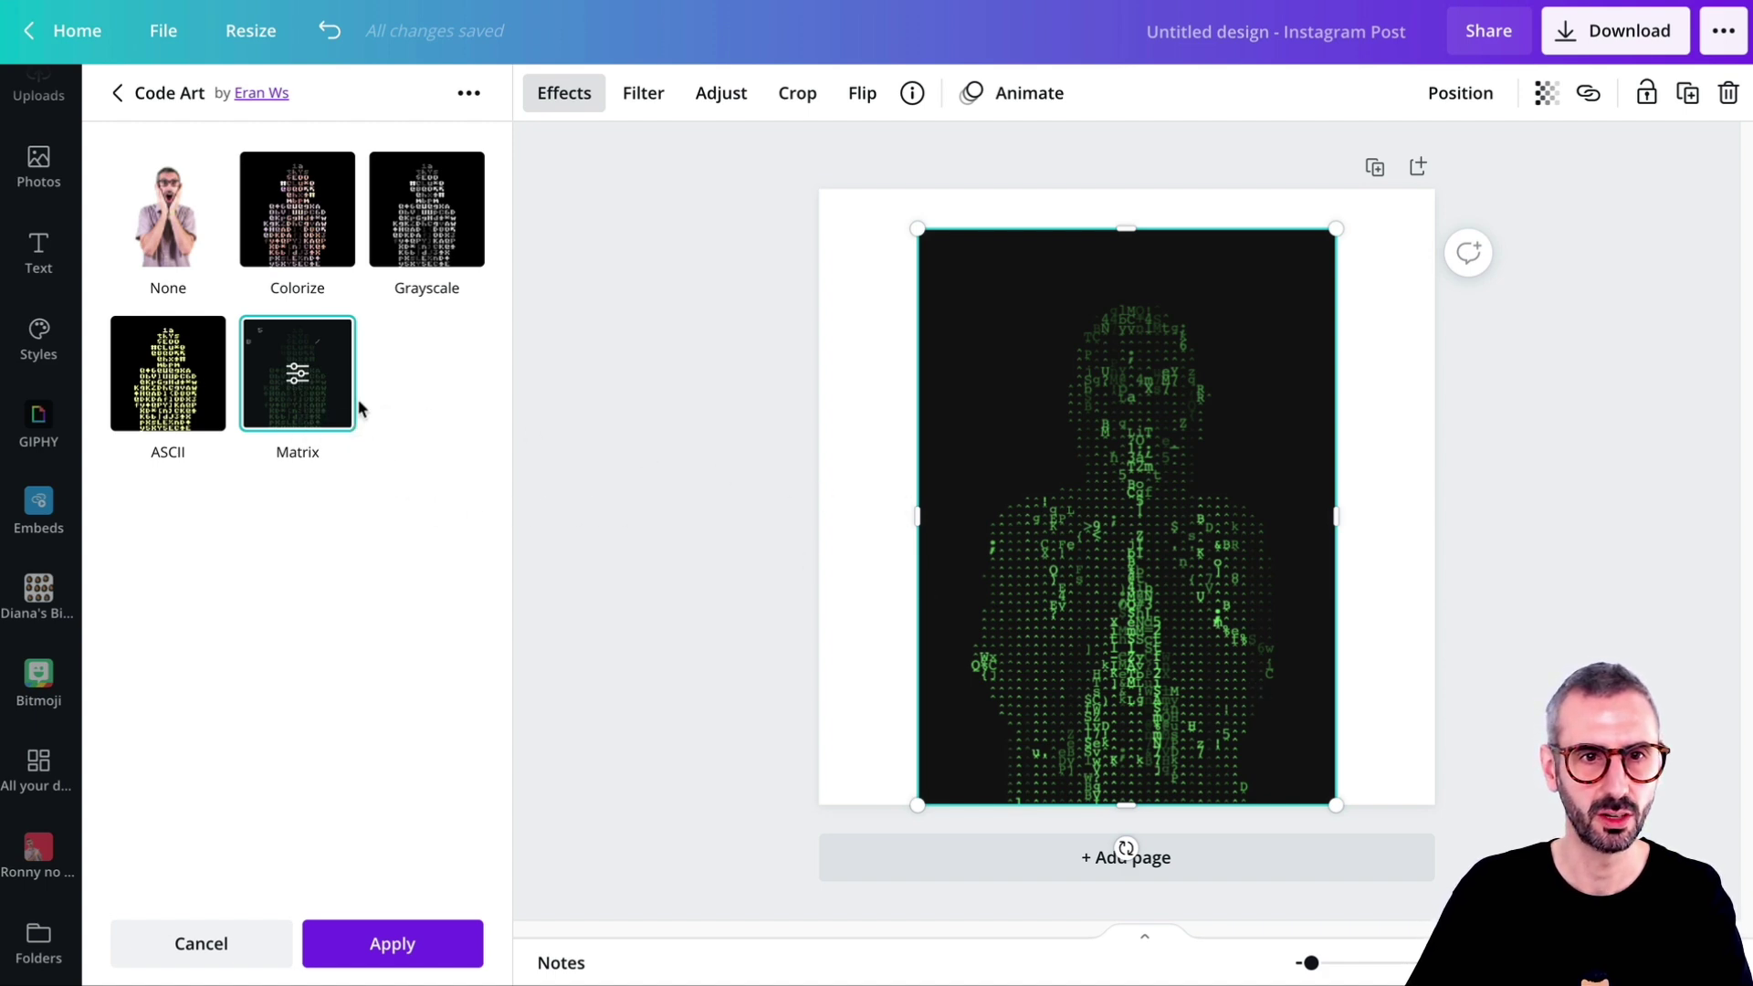
click(298, 376)
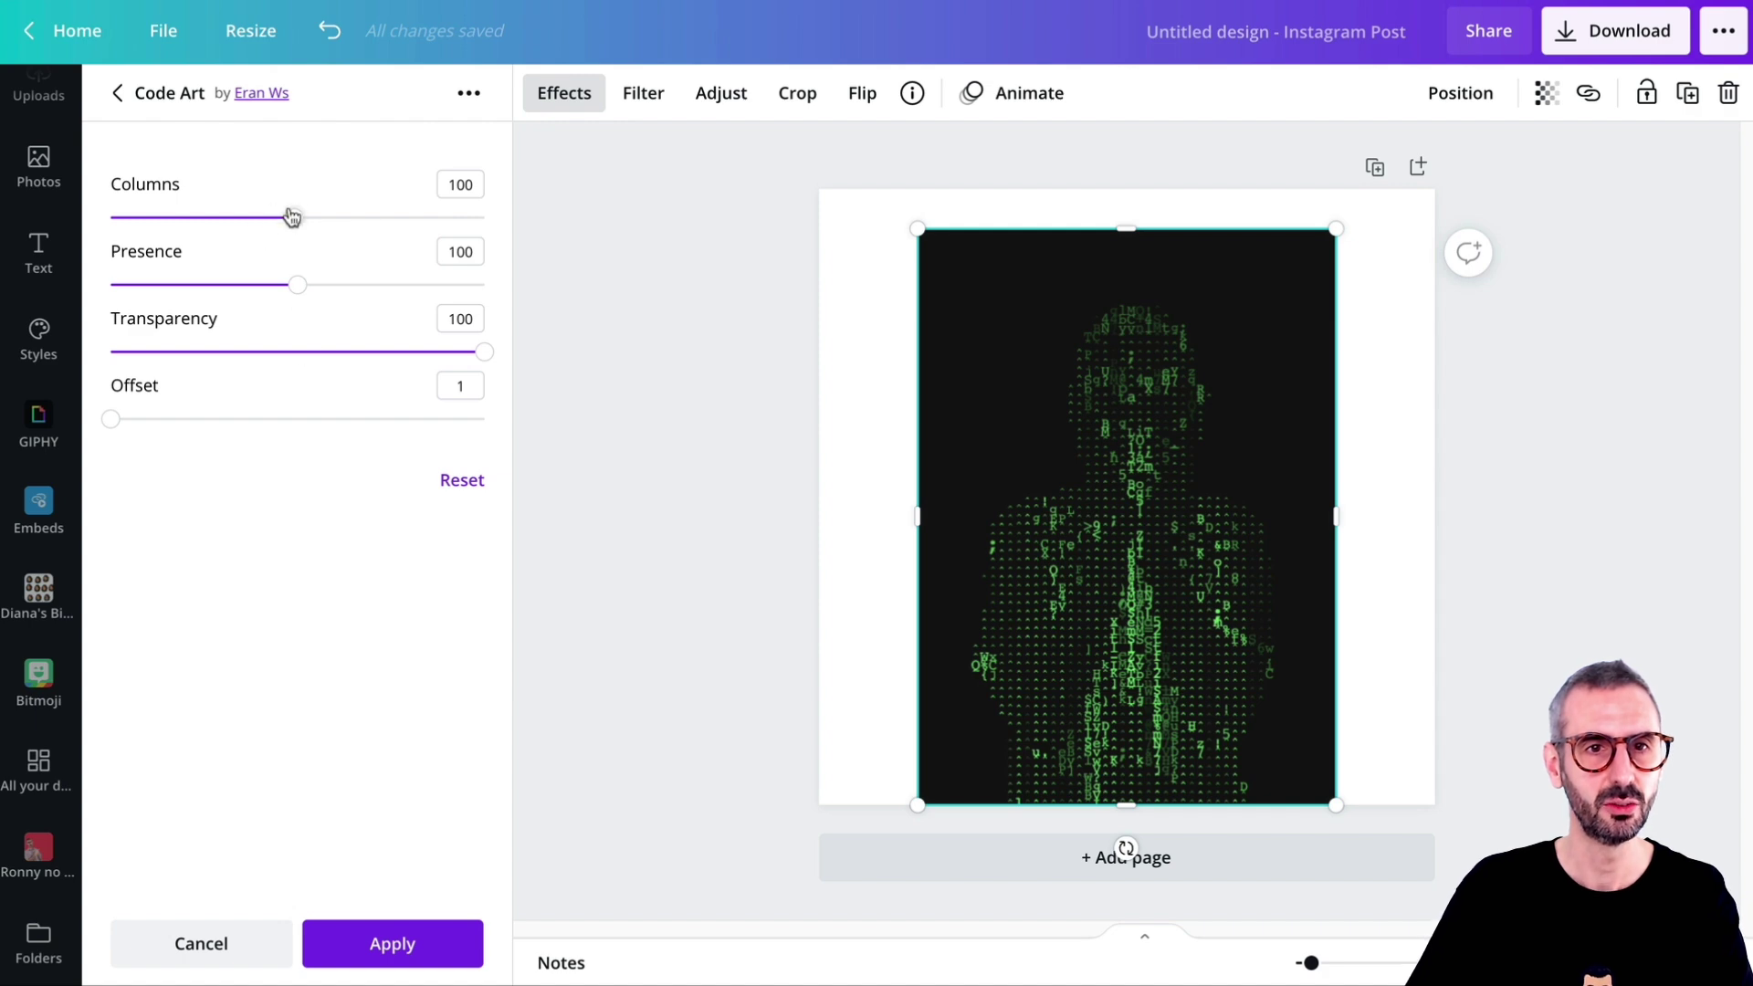
drag(294, 217, 497, 237)
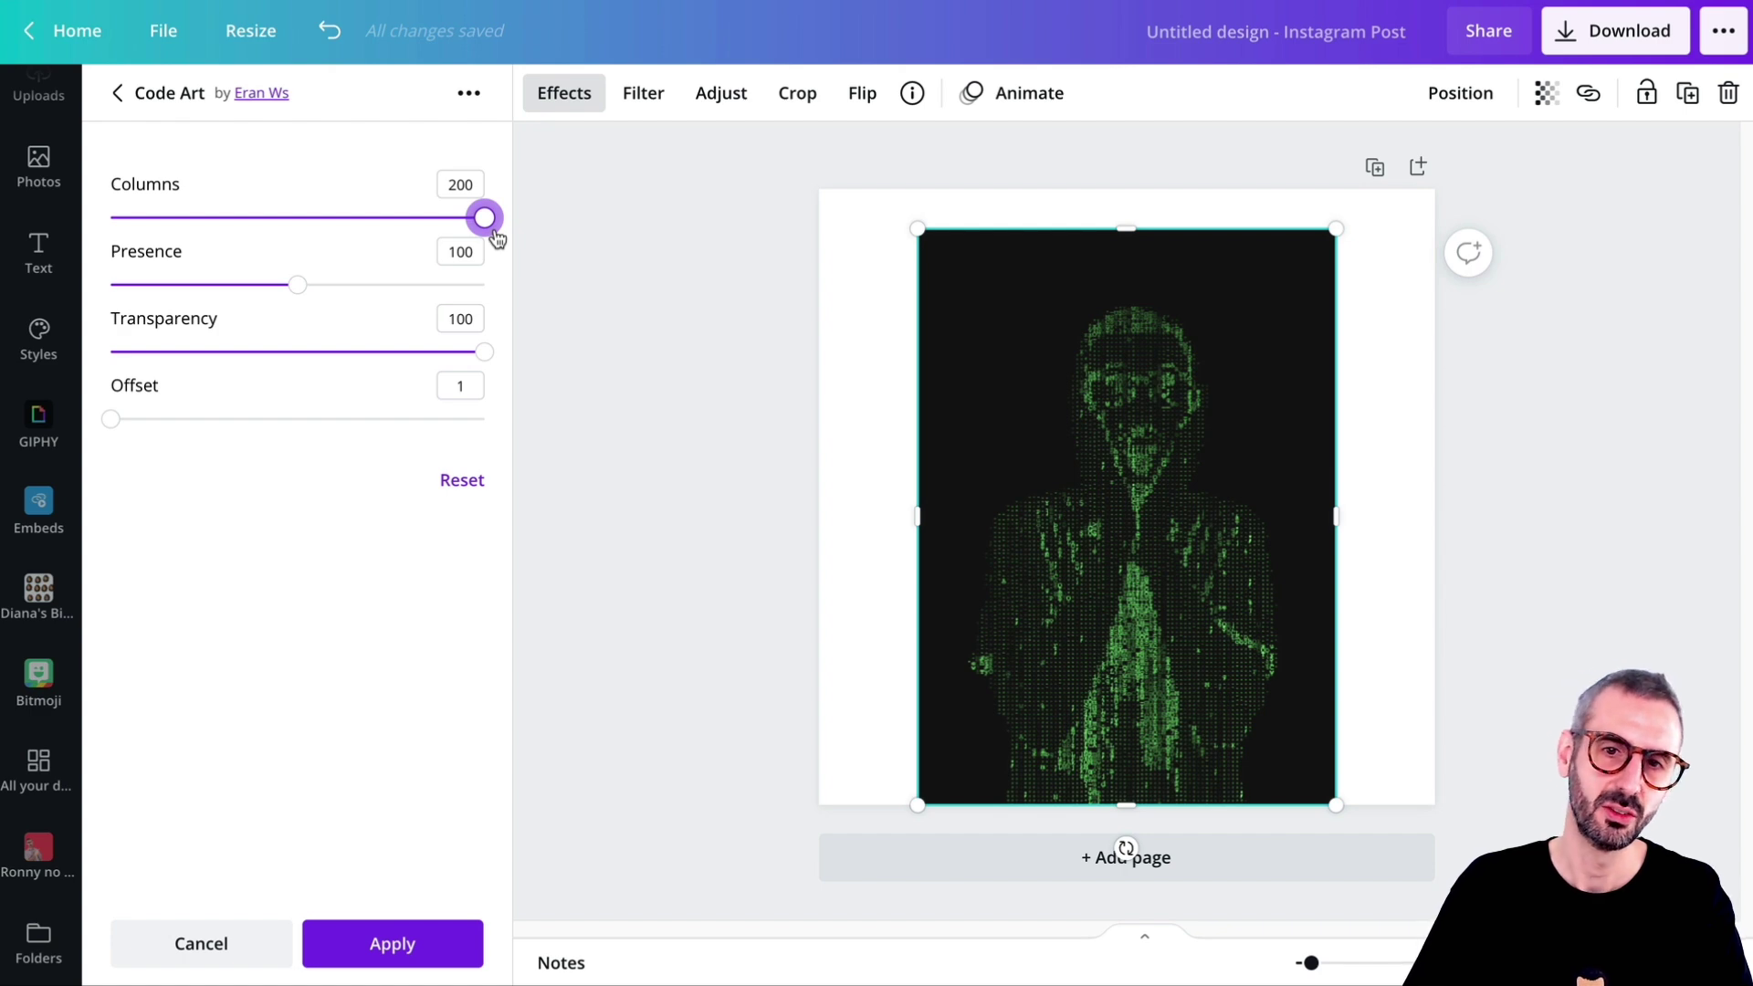
drag(490, 239, 457, 239)
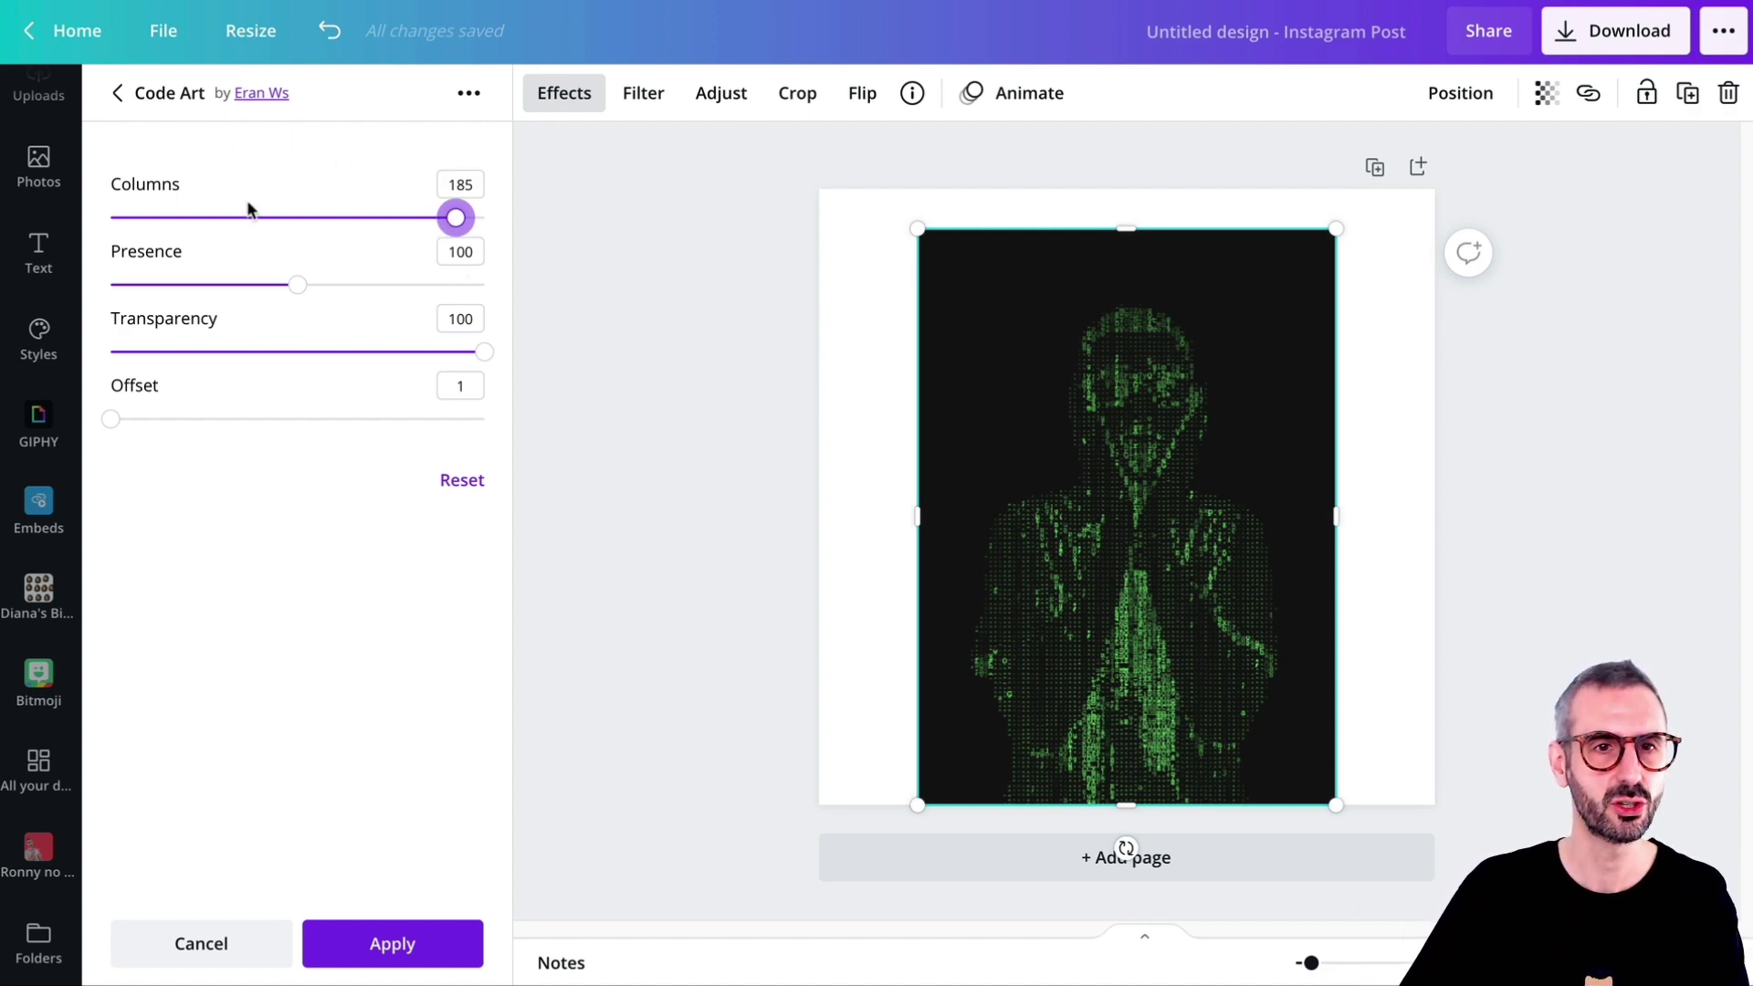
click(374, 943)
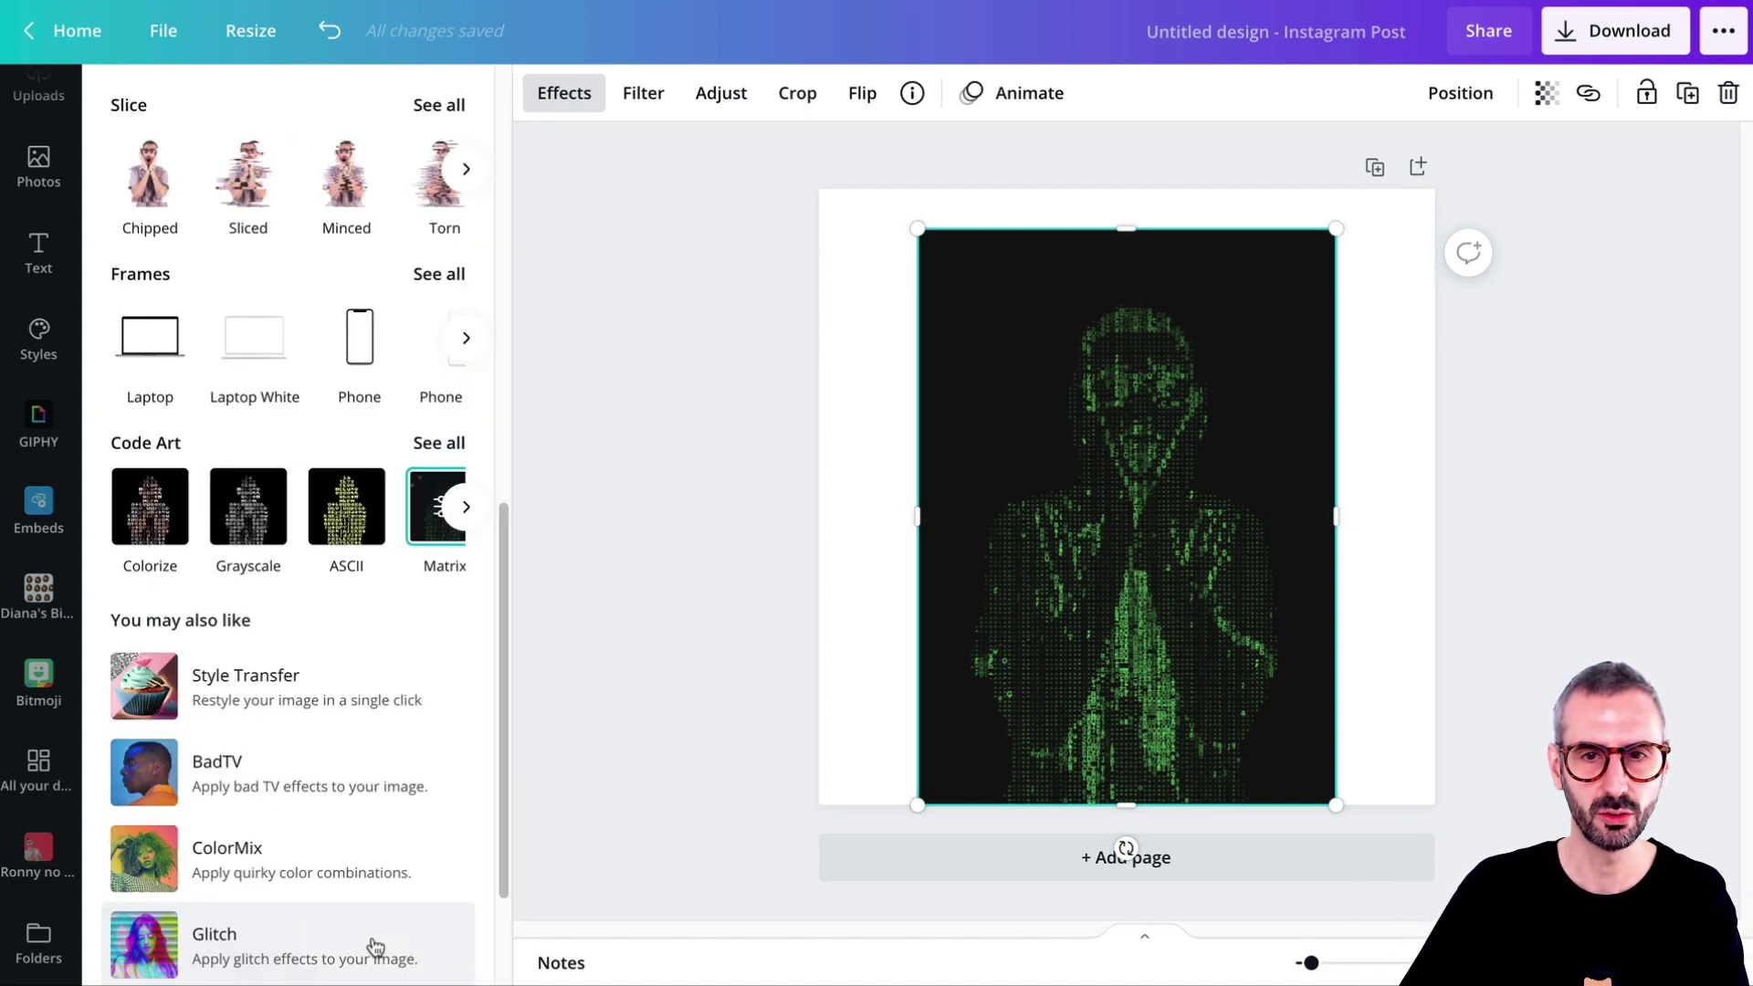
Add a blank second page and place the eyeroll Bitmoji sticker on it
click(1318, 634)
click(1278, 851)
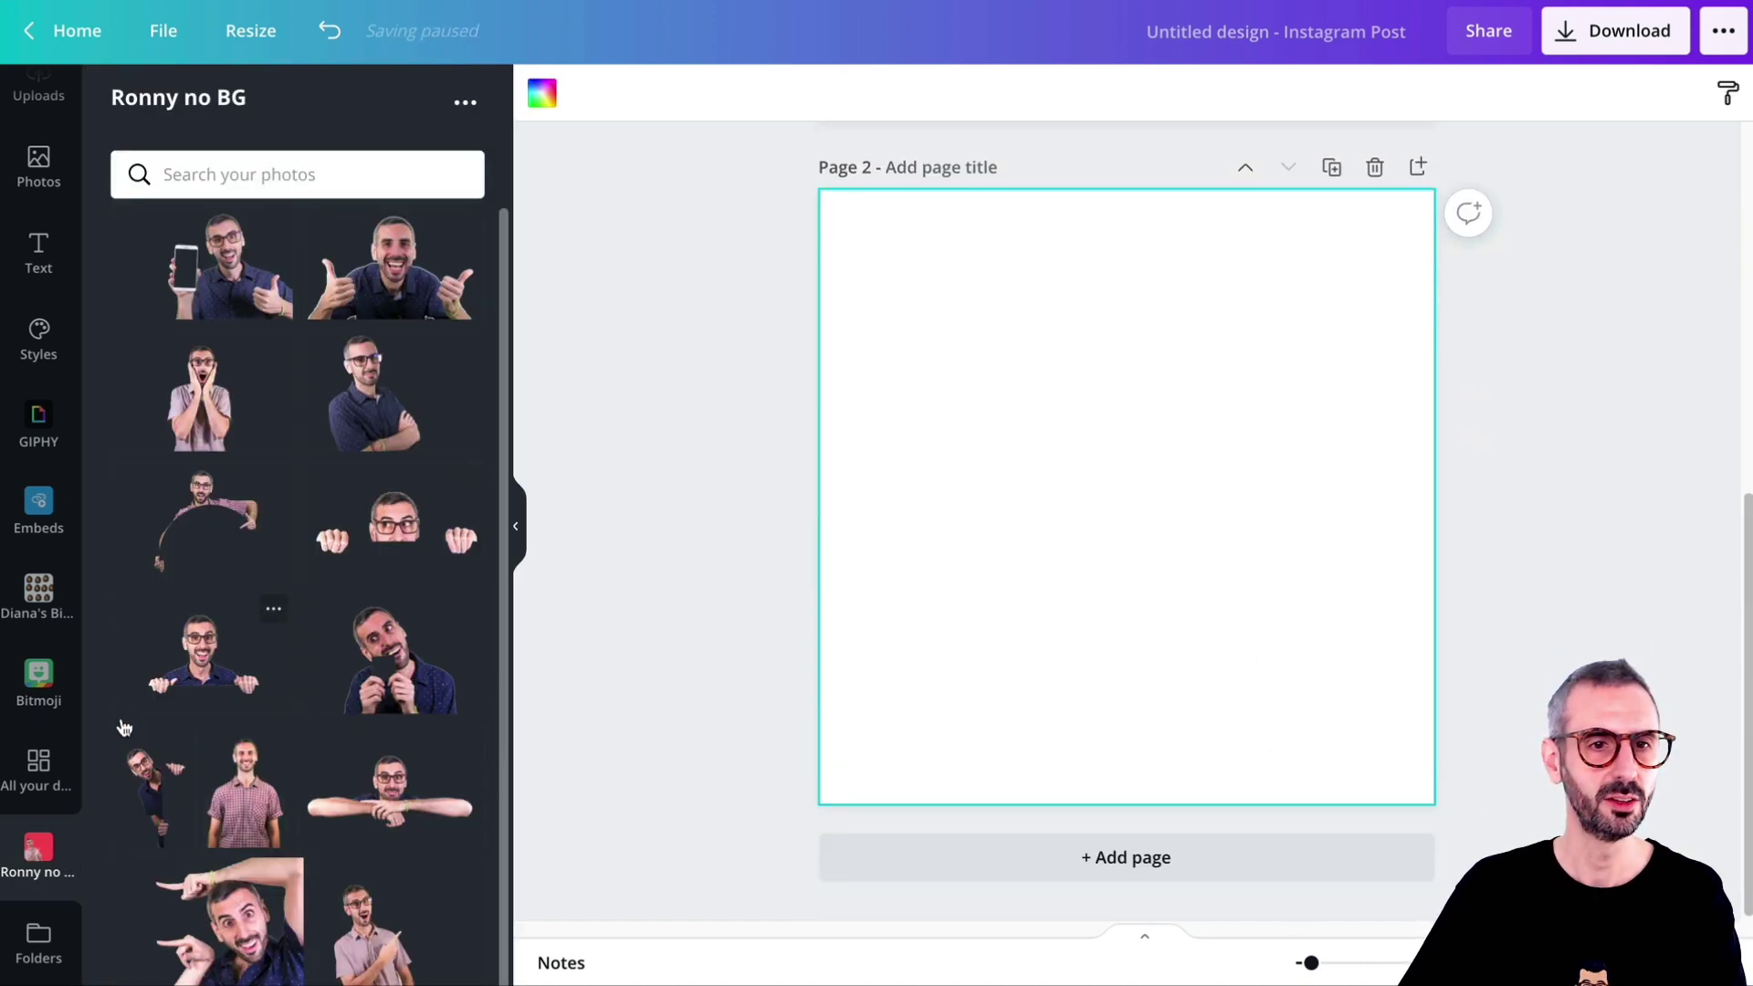
scroll(13, 690, down, 1)
click(38, 598)
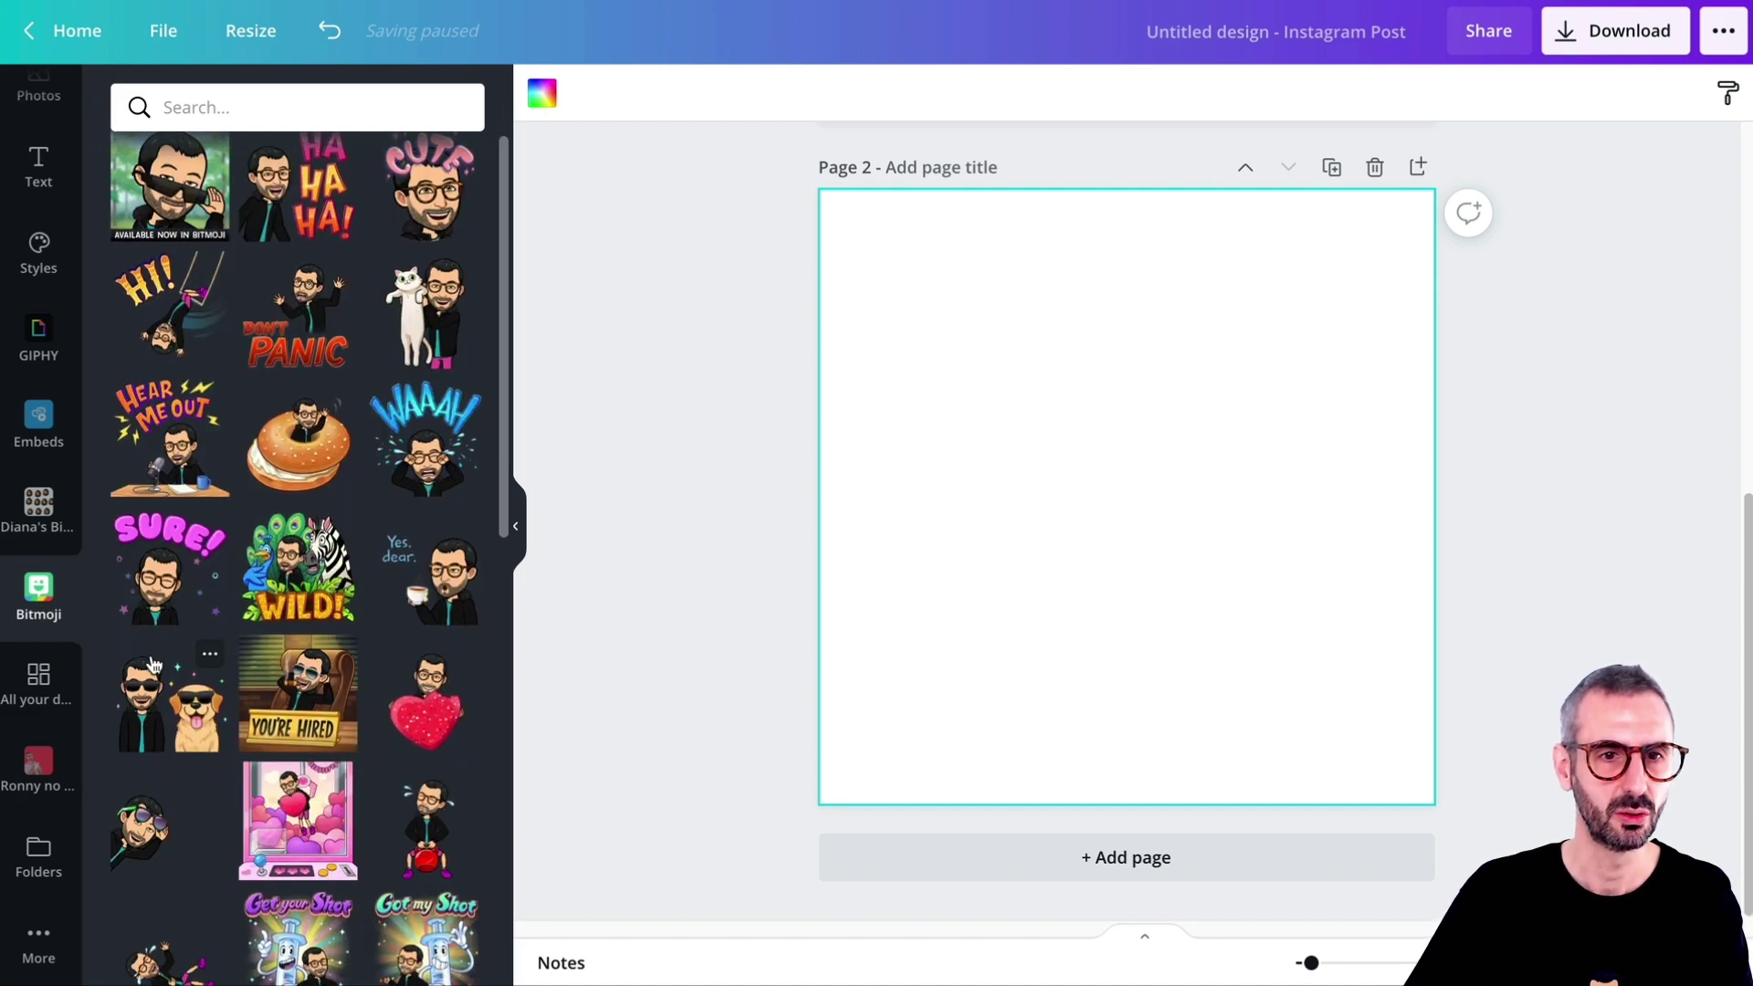
scroll(153, 664, down, 9)
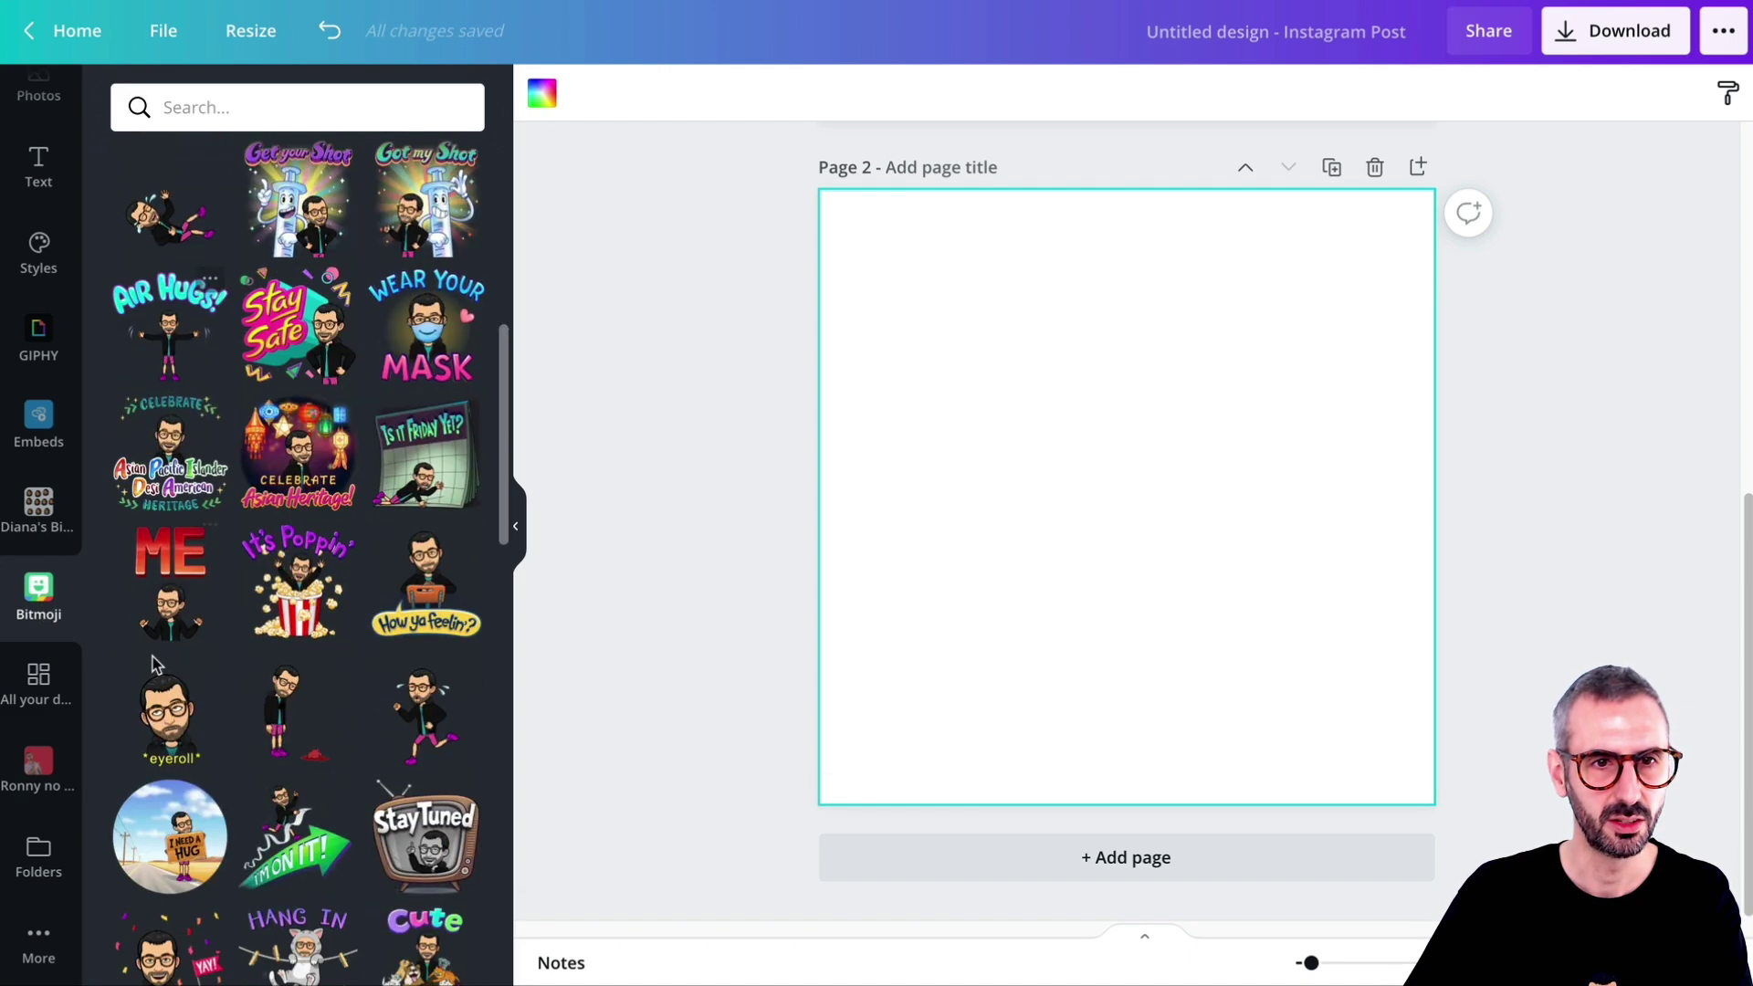
click(168, 586)
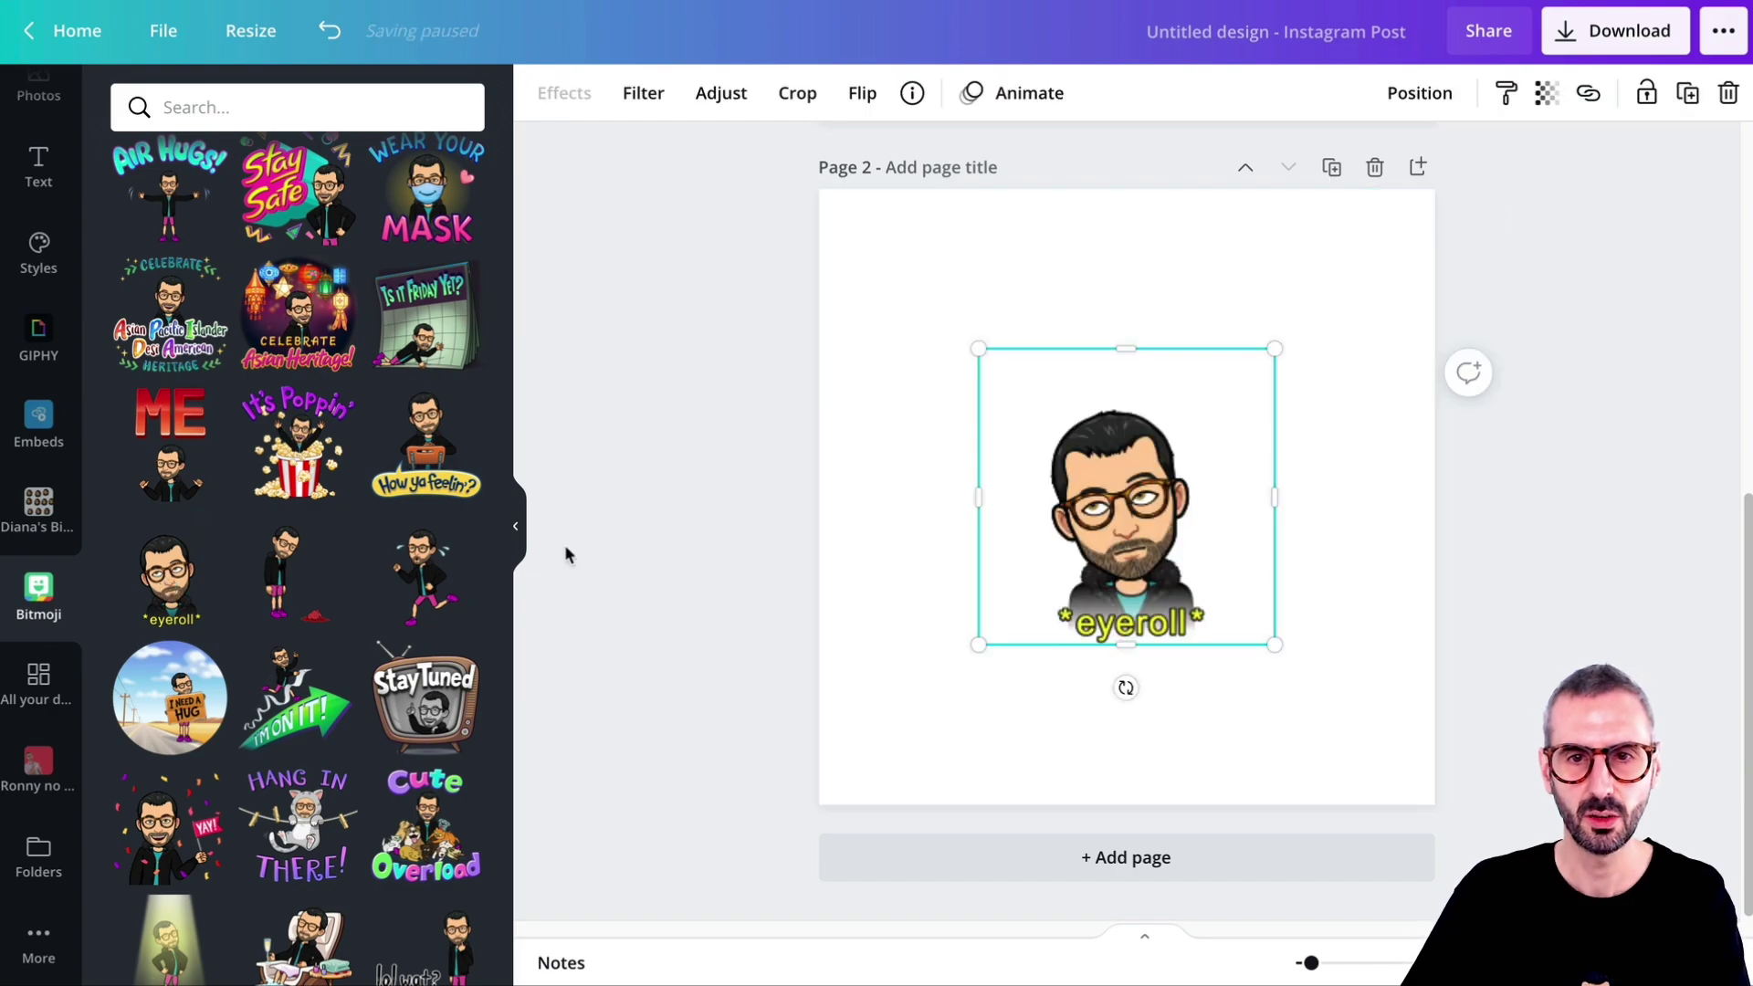
Enlarge the Bitmoji, crop away its eyeroll caption, and centre the face at the page bottom
drag(981, 643, 907, 709)
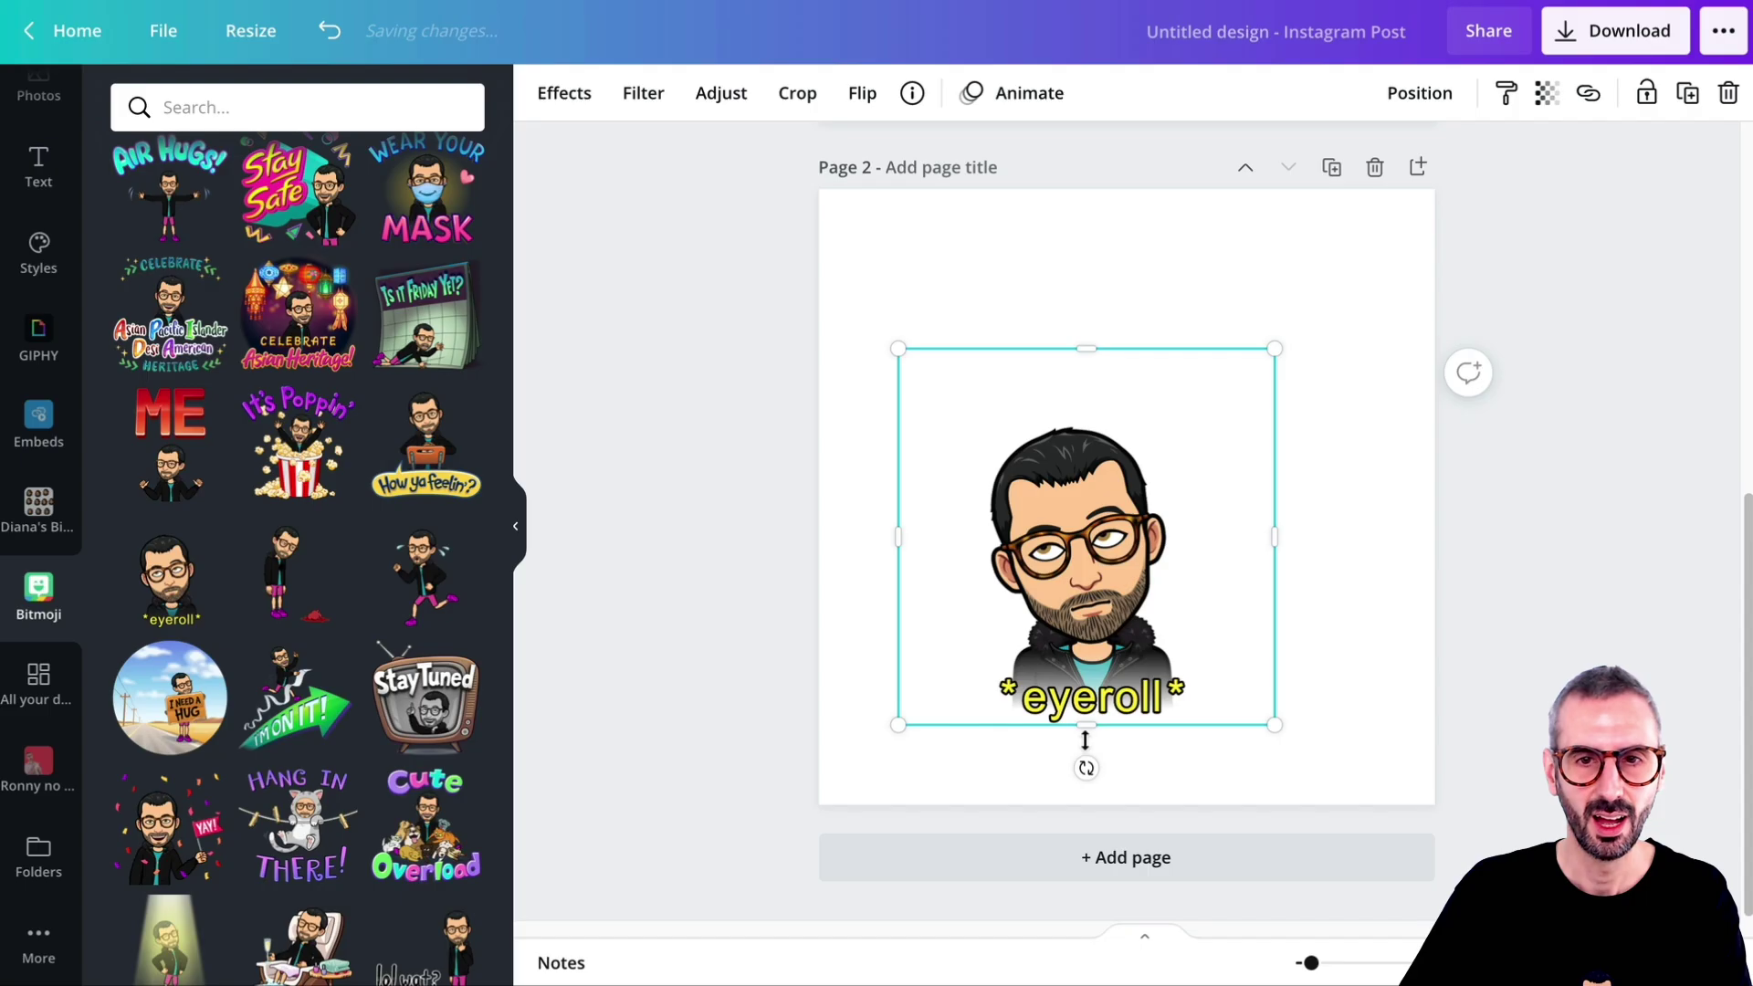
mouse_move(1084, 703)
mouse_down()
mouse_move(1084, 665)
mouse_move(1102, 719)
mouse_up()
drag(1303, 481, 1498, 176)
drag(1296, 525, 1133, 532)
click(1606, 558)
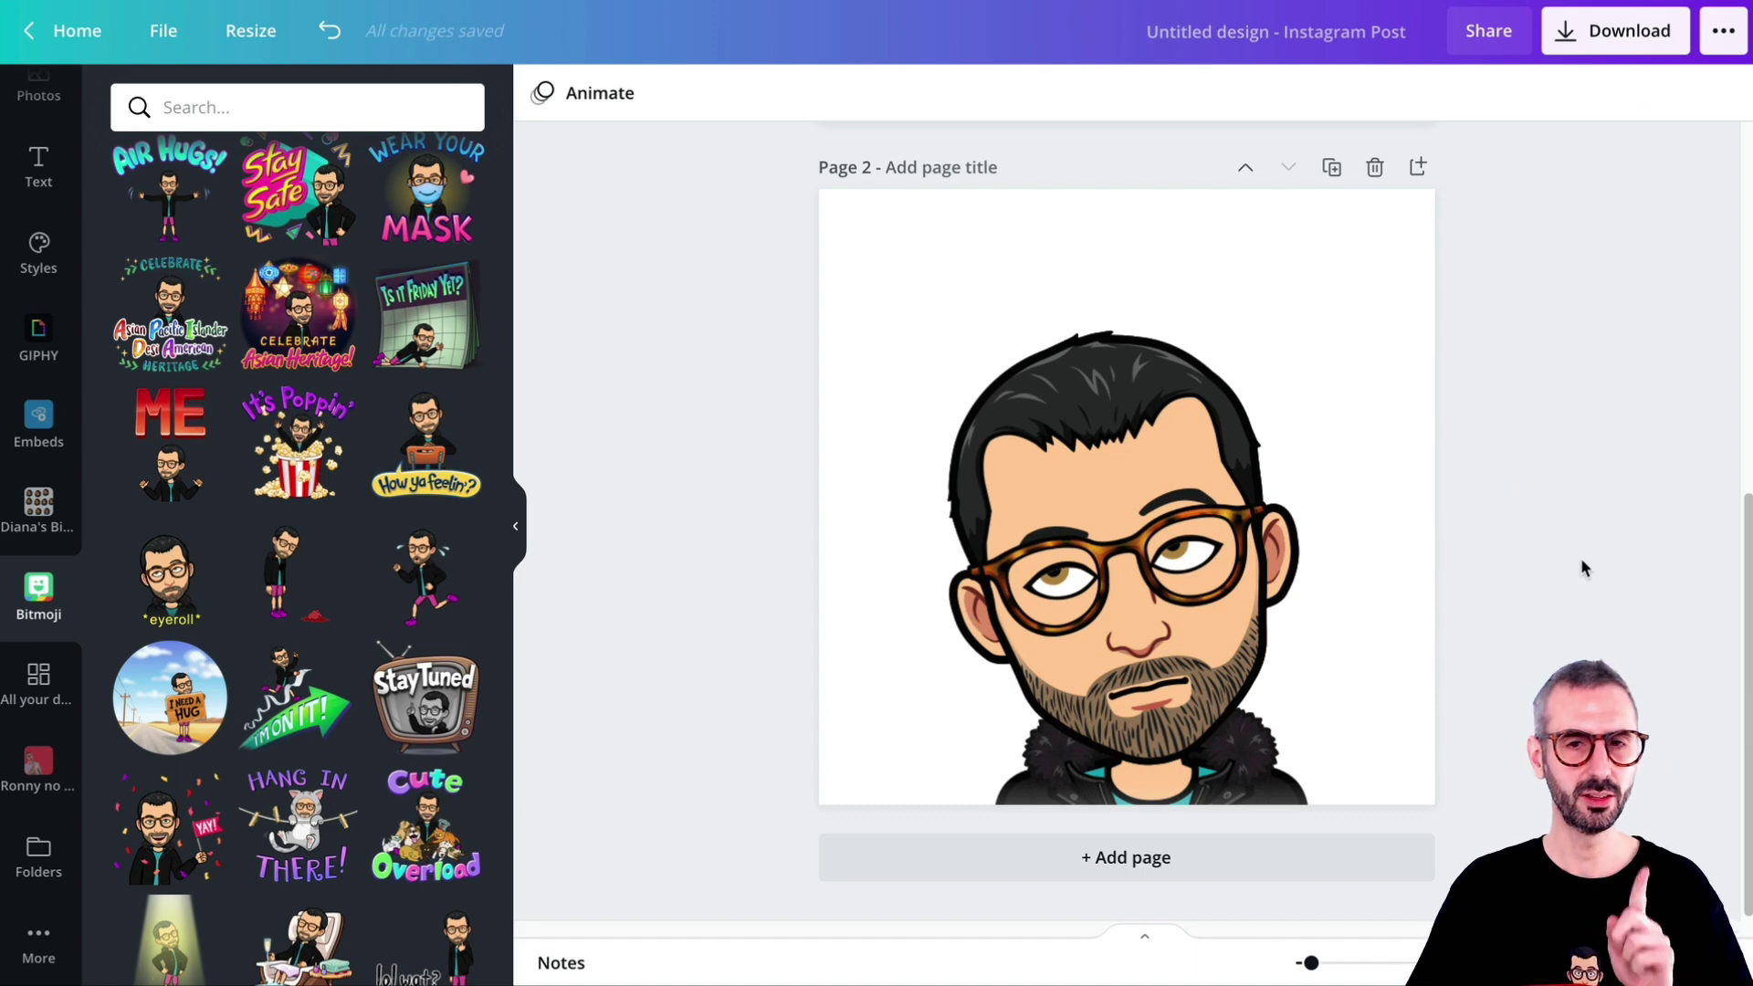
click(1107, 594)
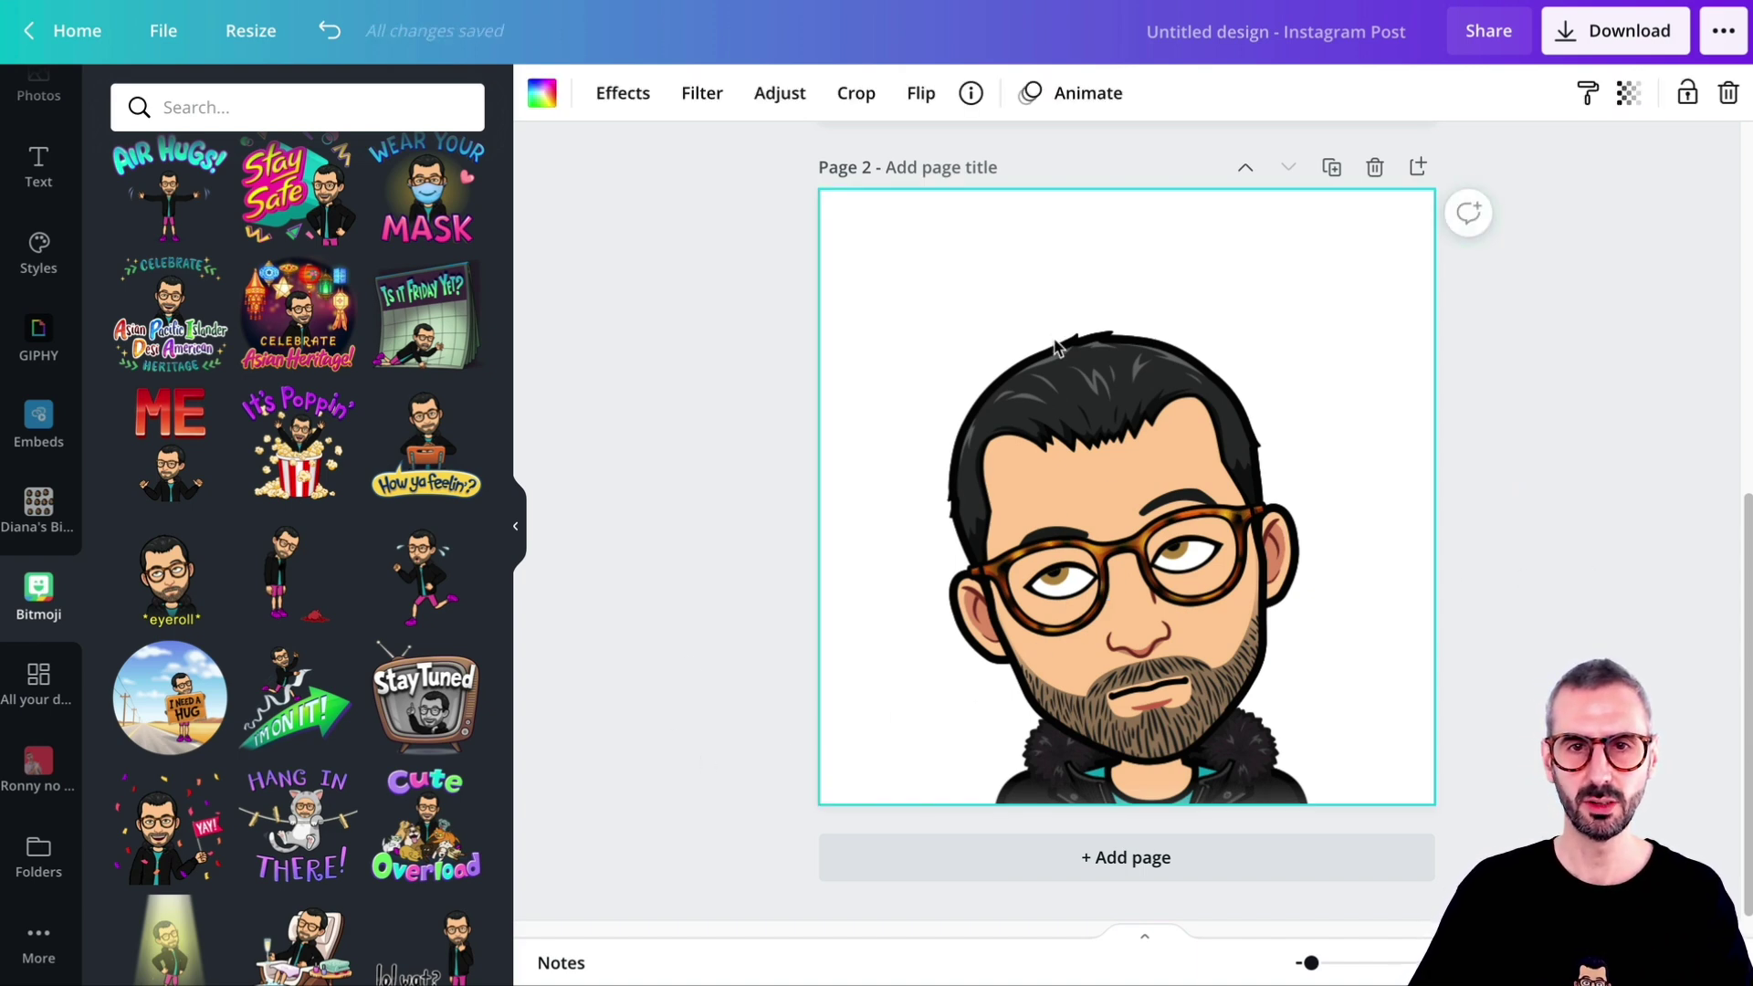
Apply the Grayscale Code Art effect to the Bitmoji sticker
click(595, 93)
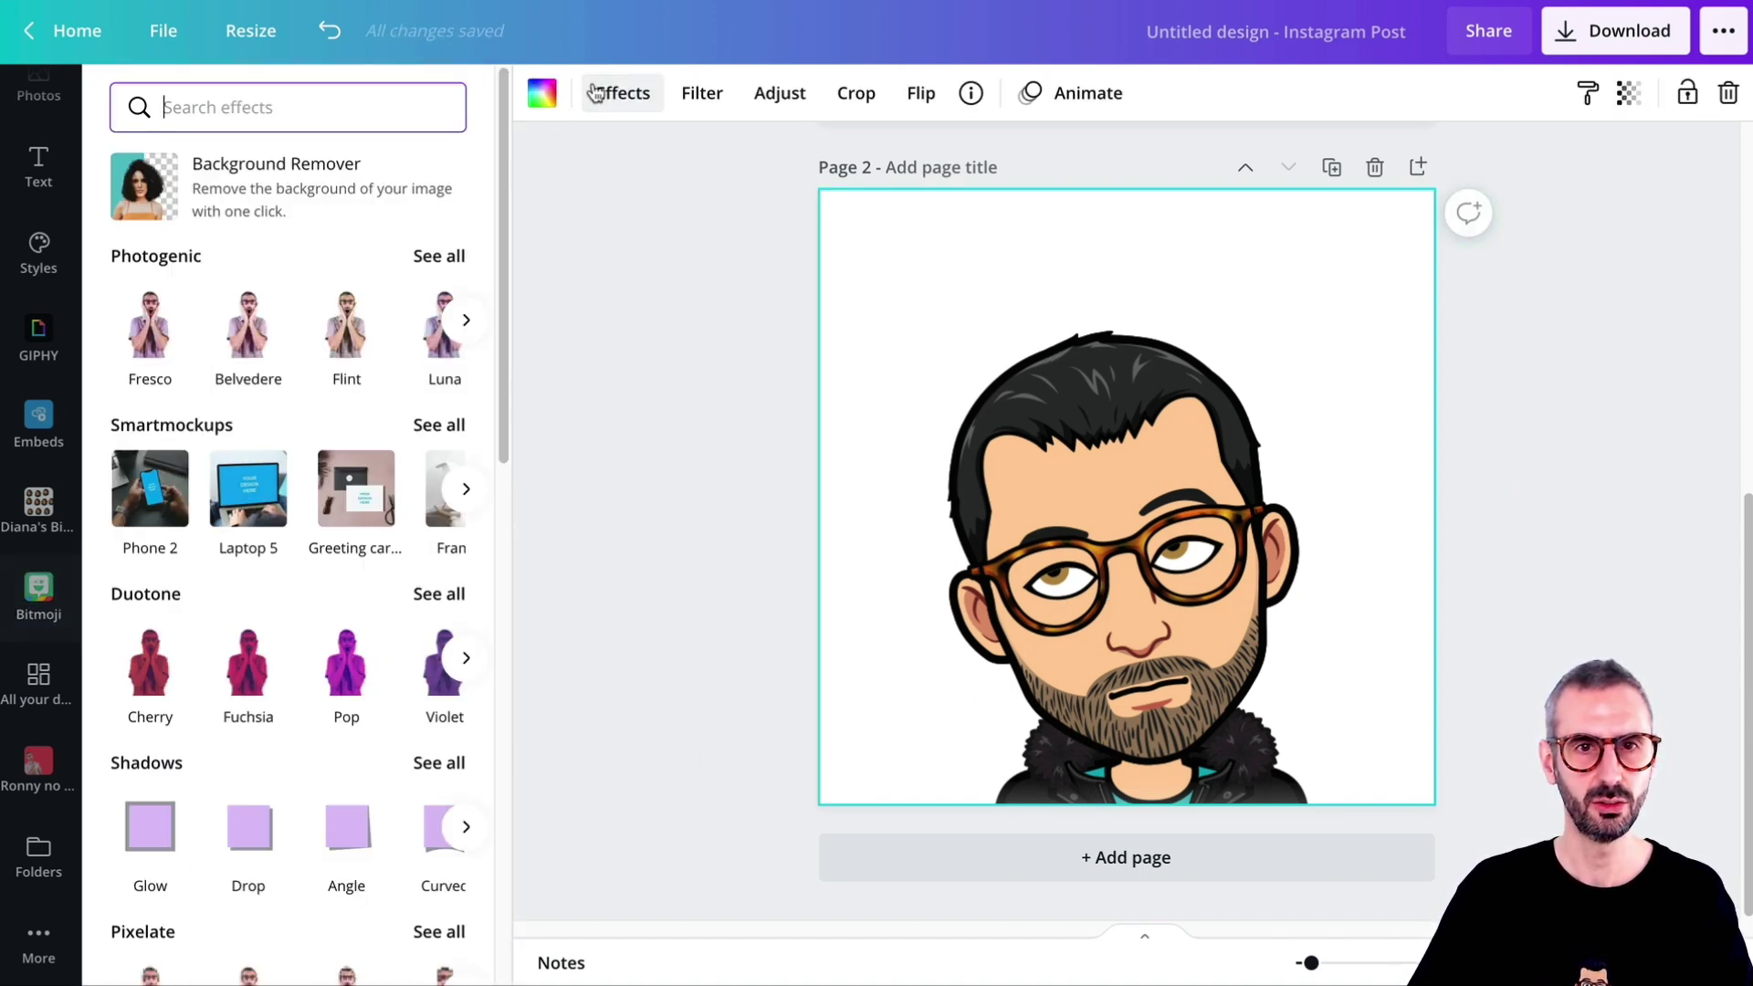
scroll(265, 615, down, 10)
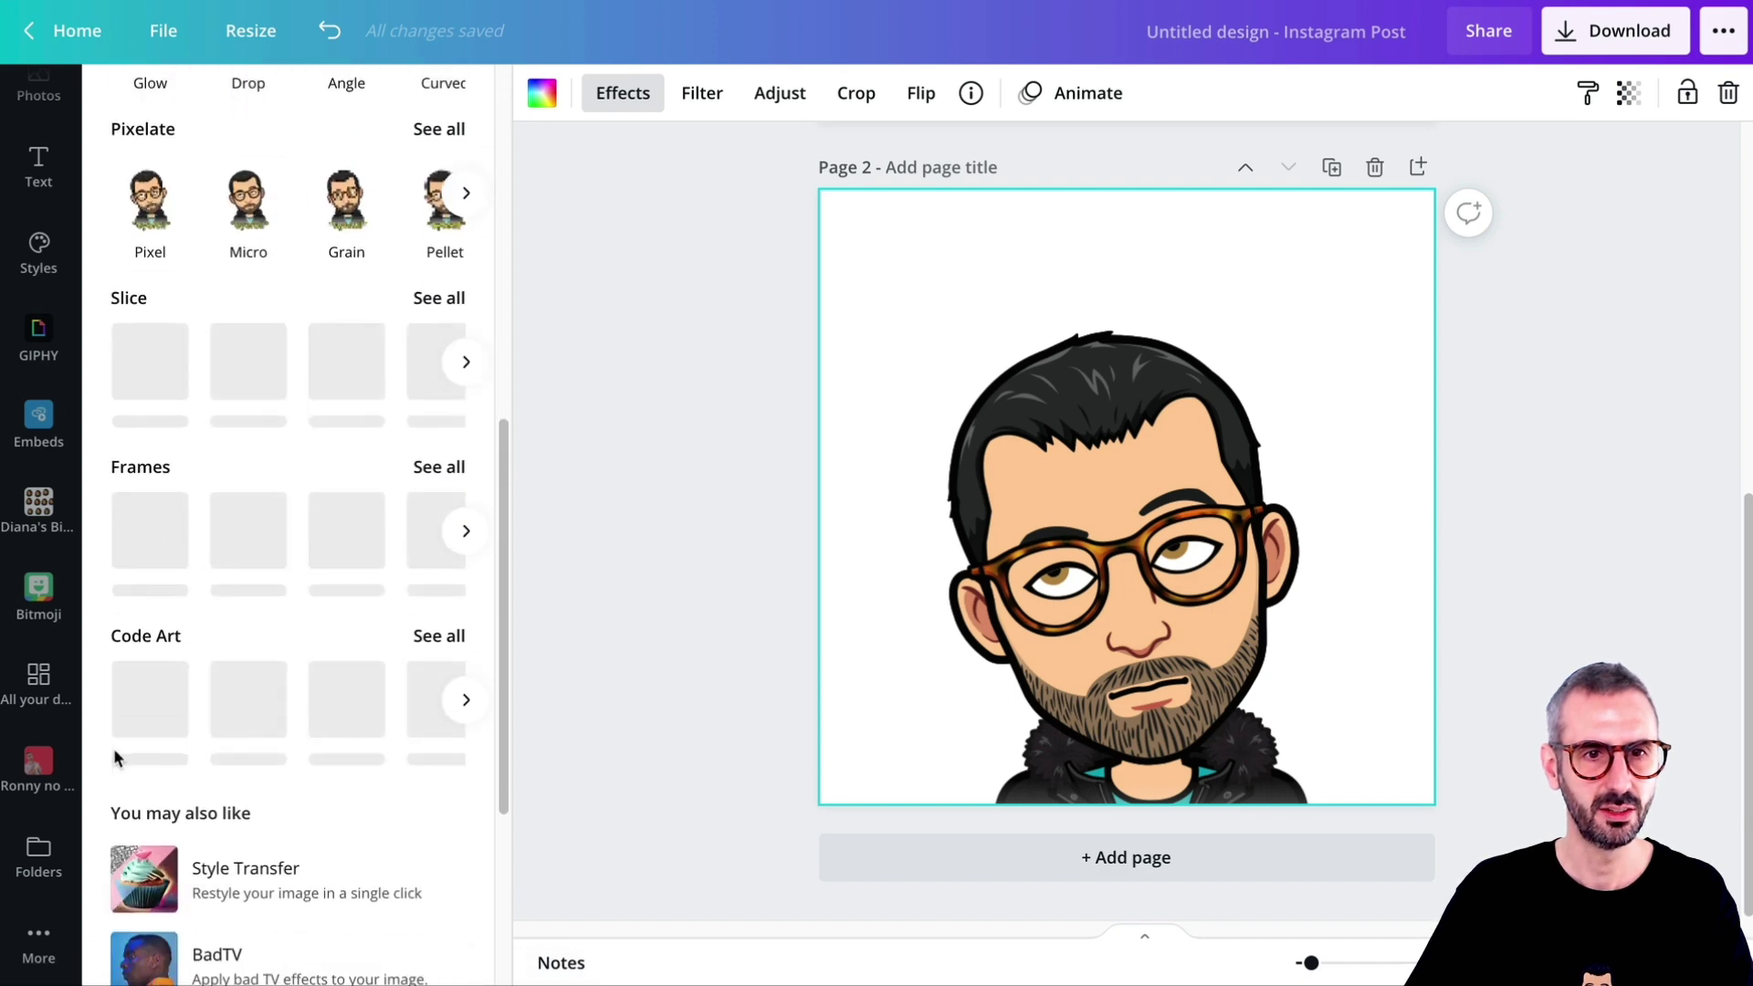
click(436, 637)
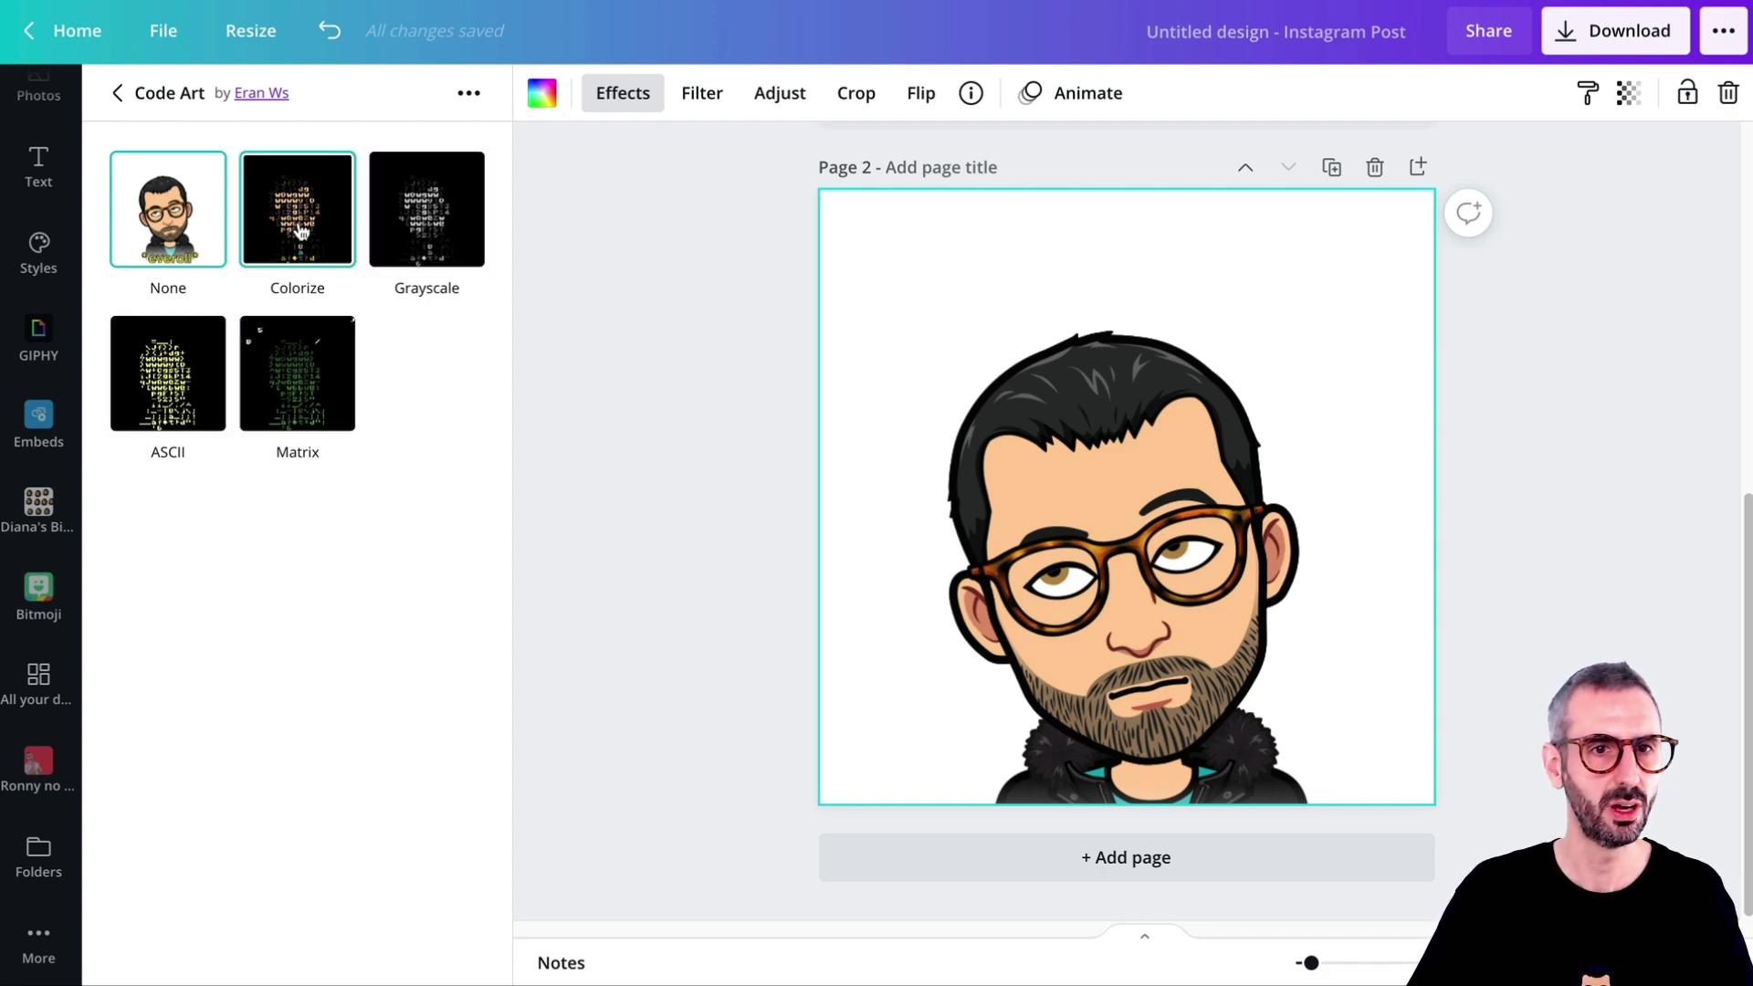
click(436, 232)
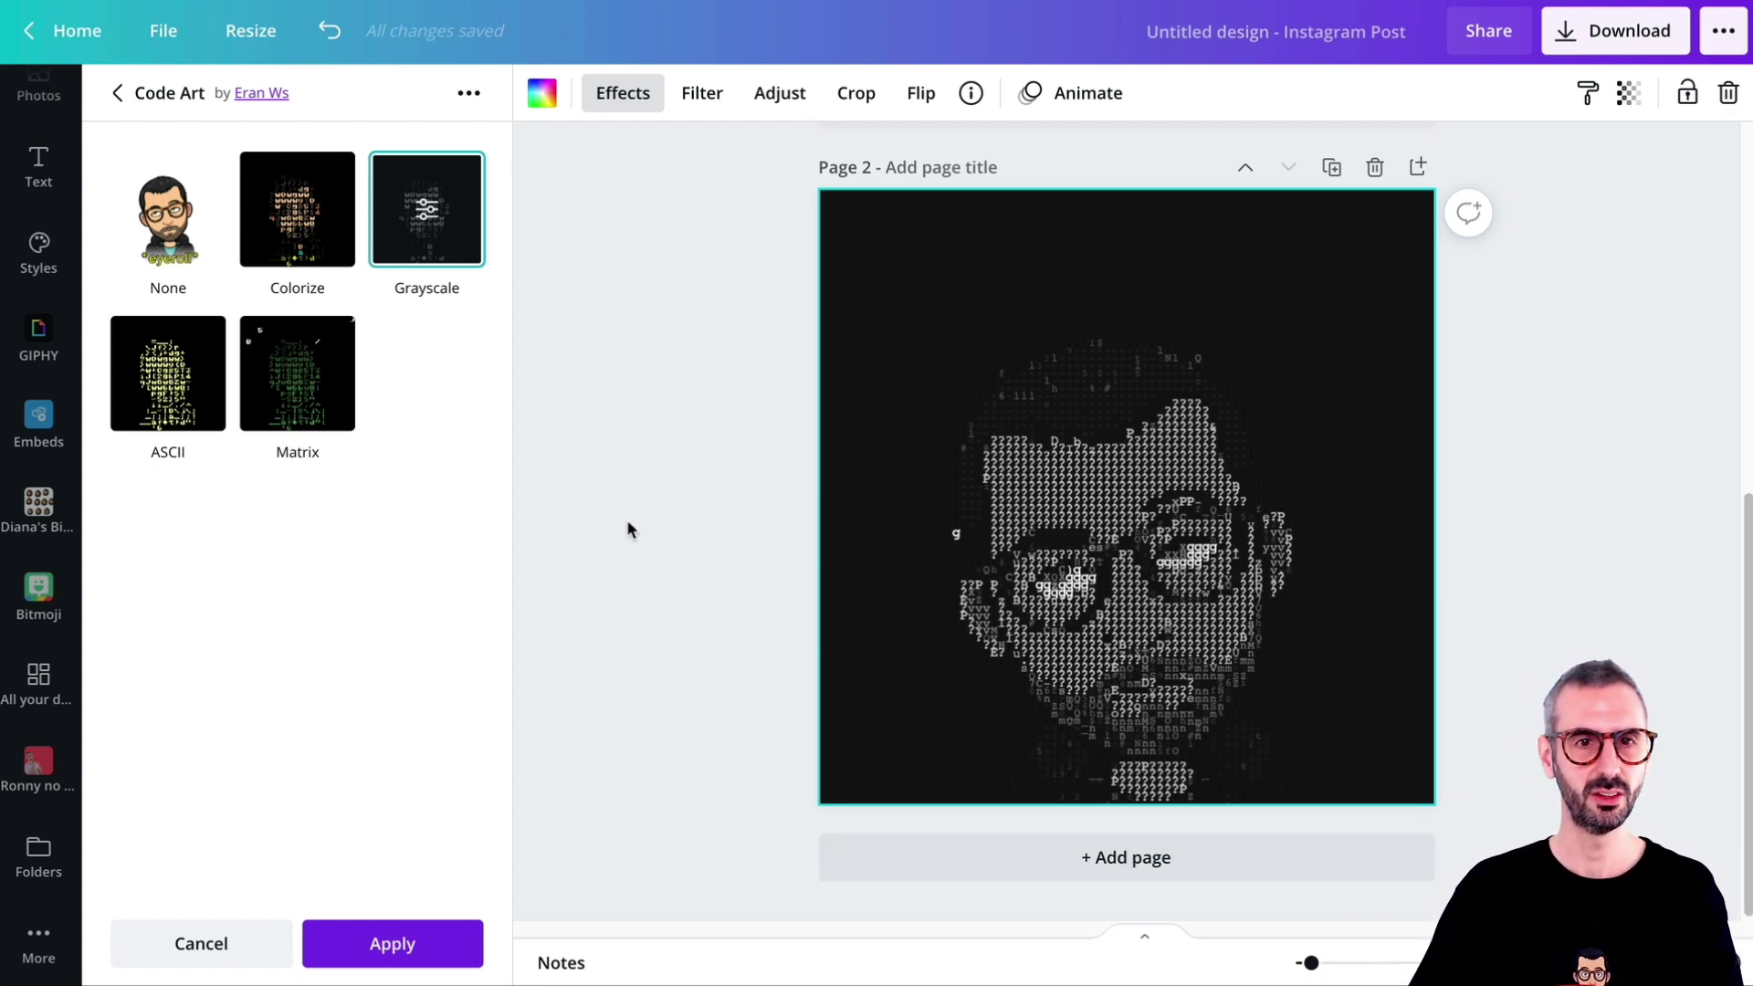
Set the Grayscale Code Art effect to 162 columns and presence 139
click(451, 188)
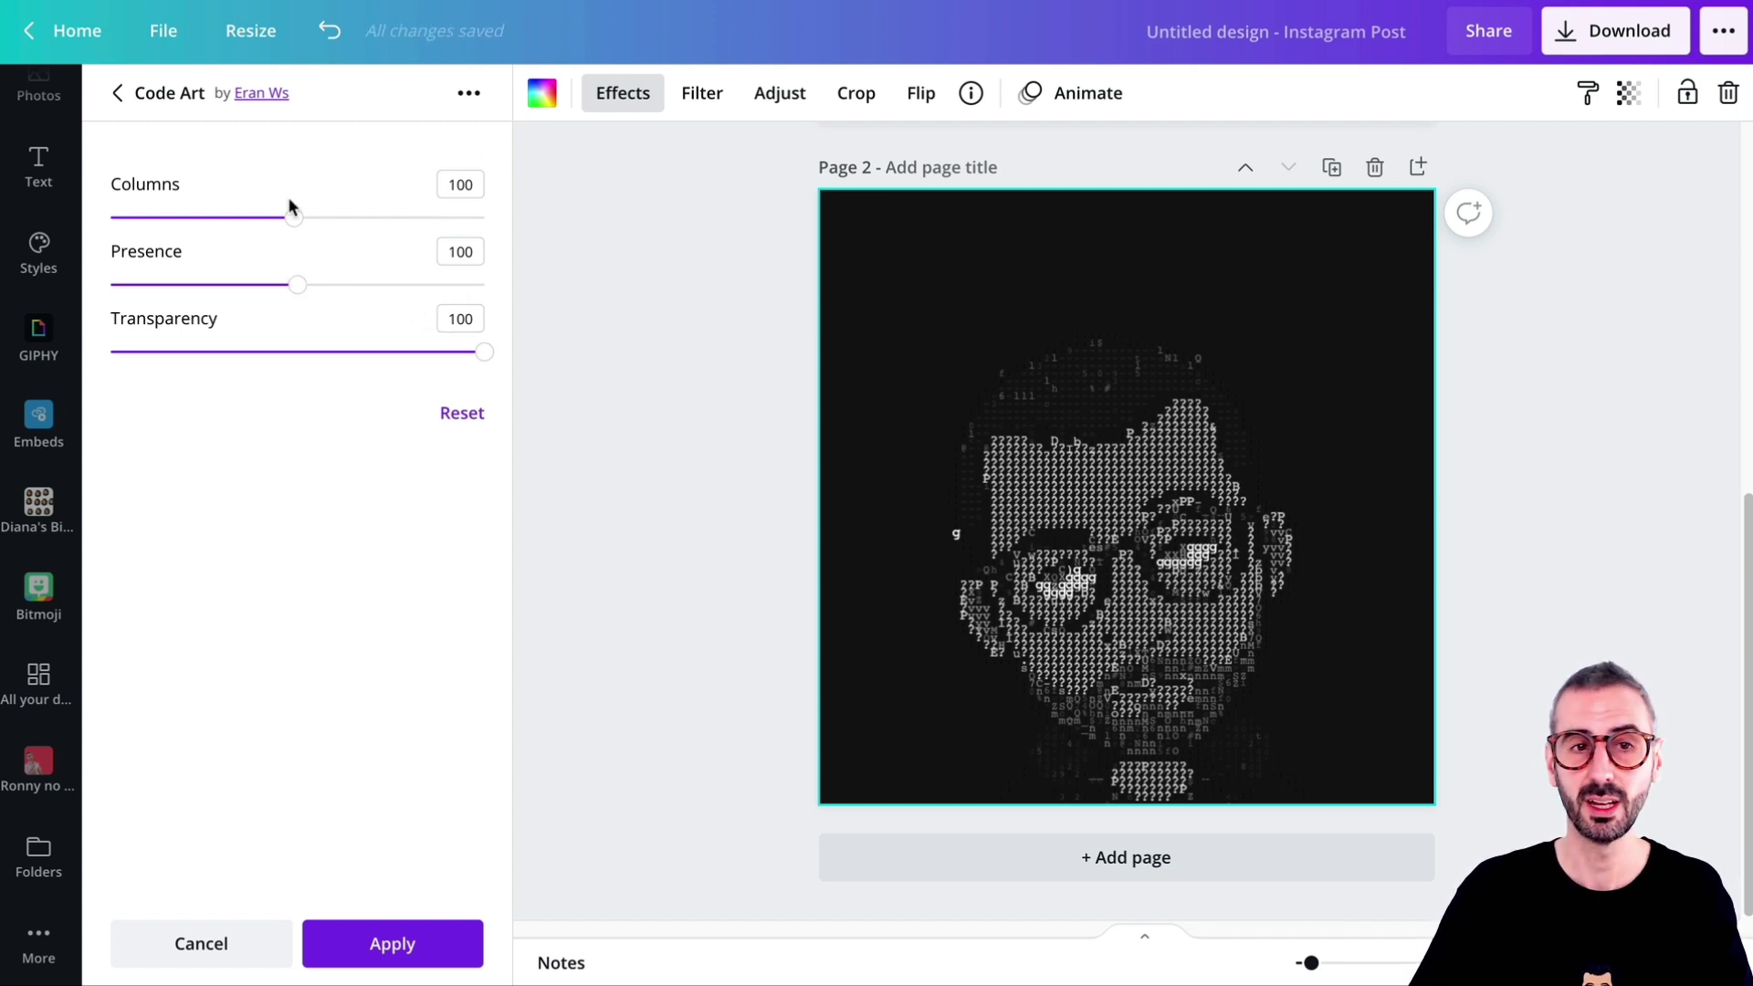
drag(297, 217, 396, 217)
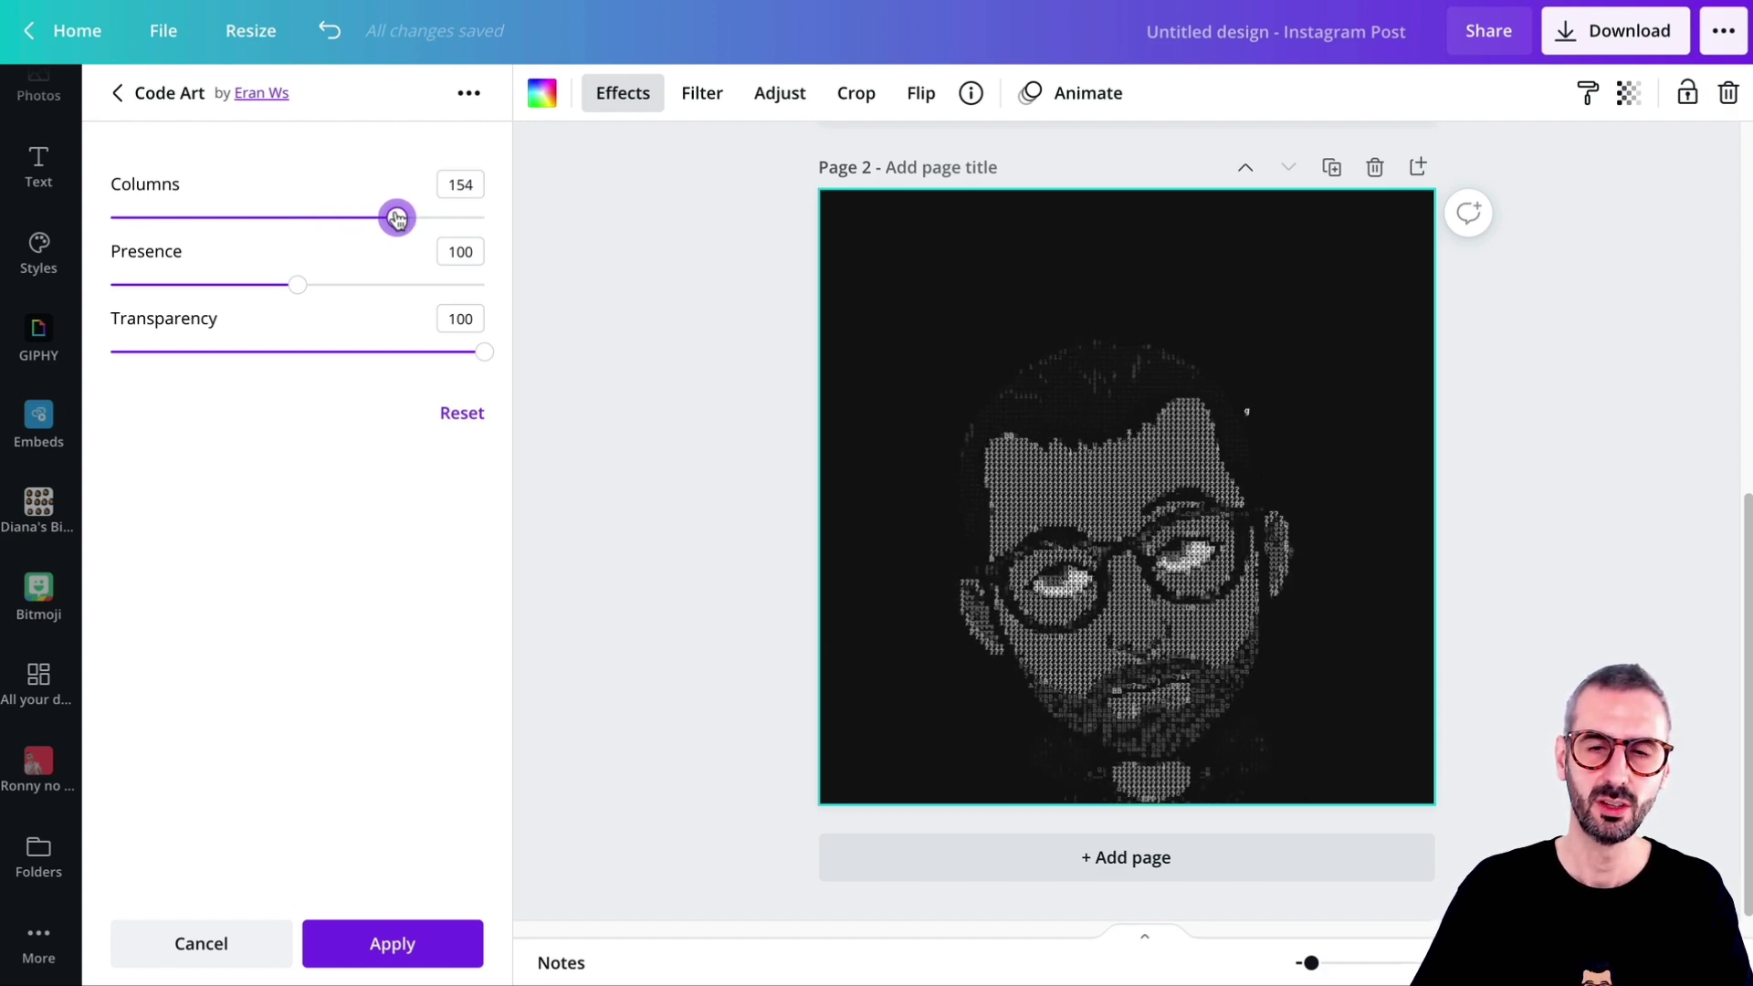
drag(397, 217, 420, 270)
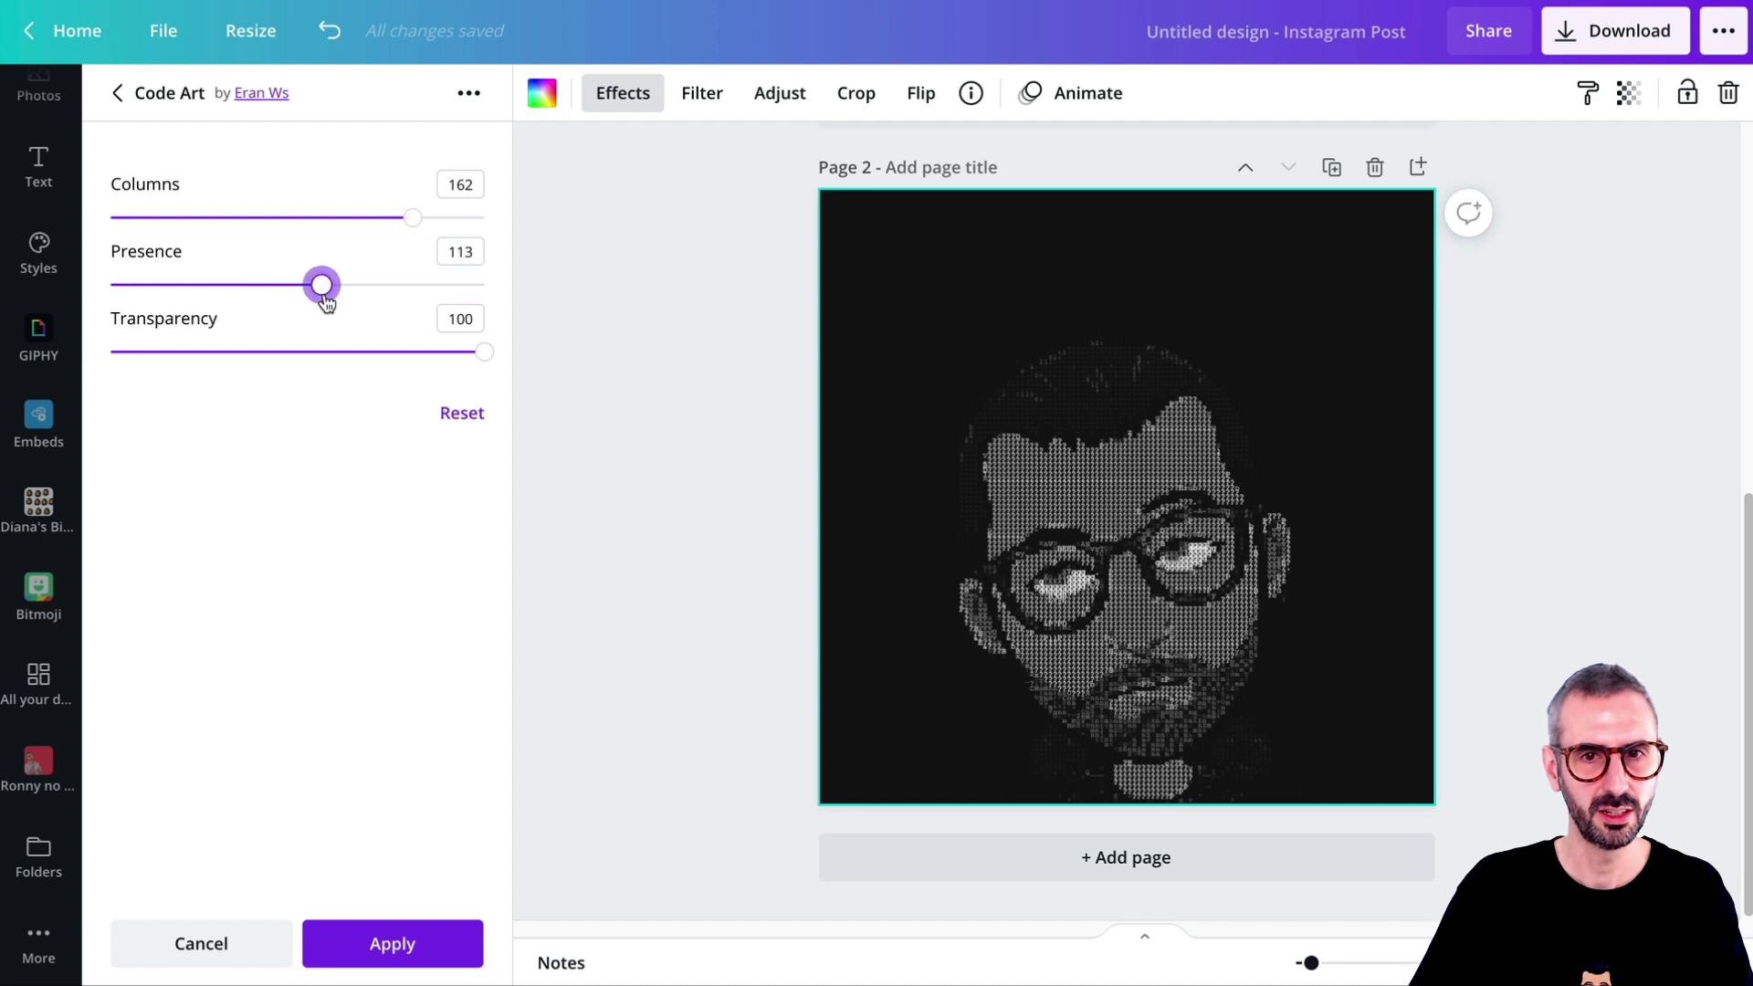
drag(326, 302, 368, 319)
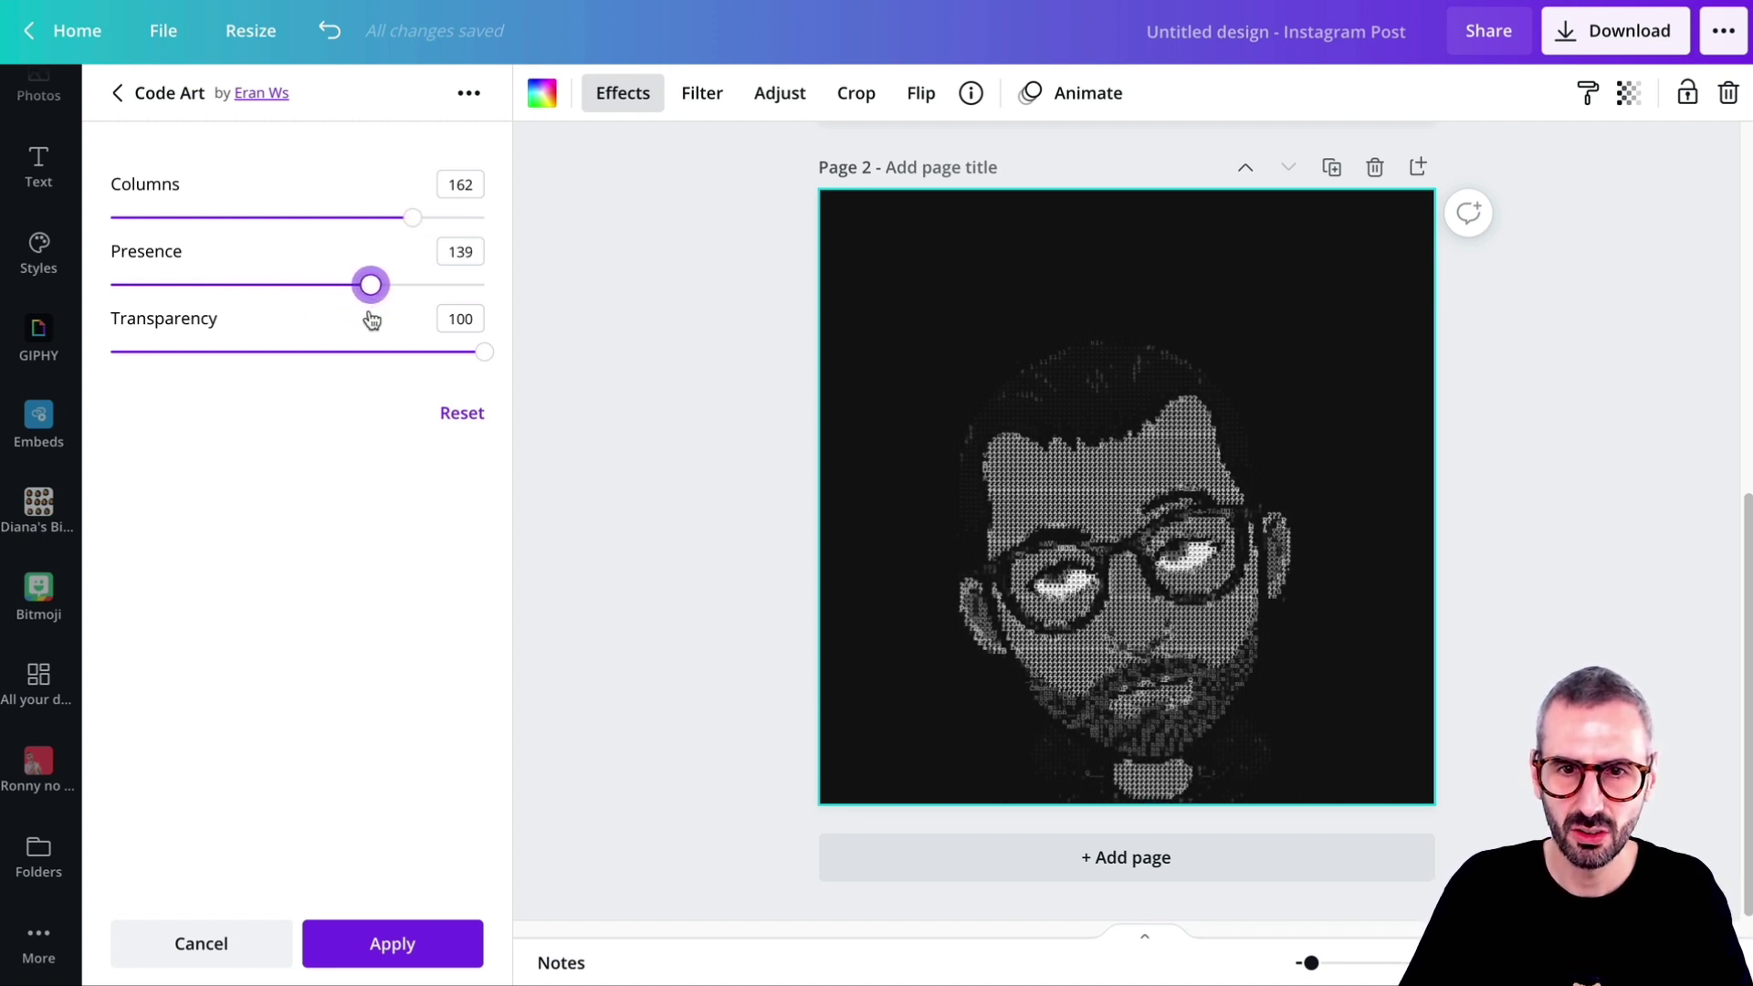